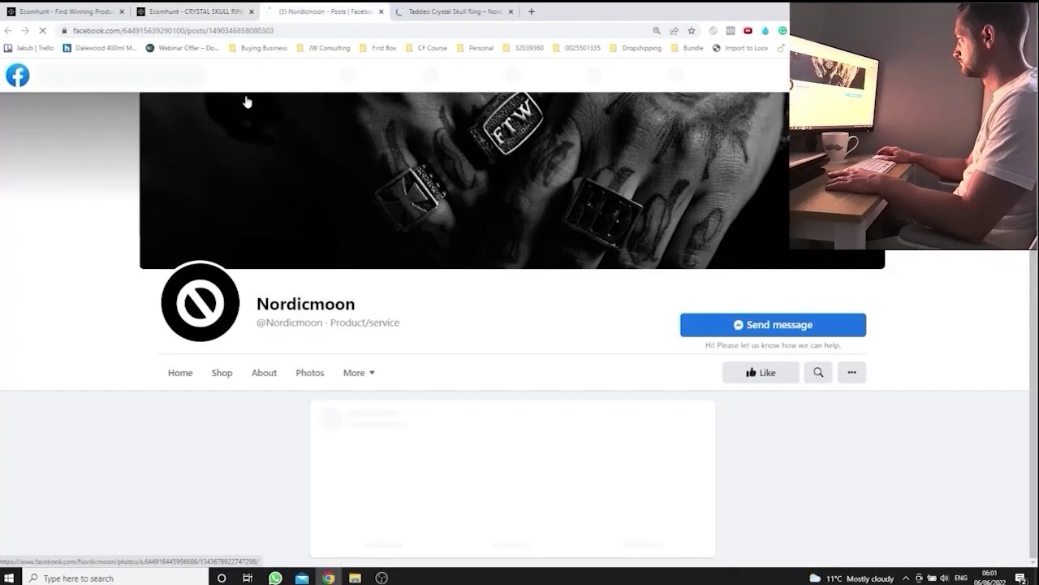
Step: Examine the Nordicmoon Facebook post advertising the crystal skull ring, including its engagement and customer comments
scroll(130, 269, down, 3)
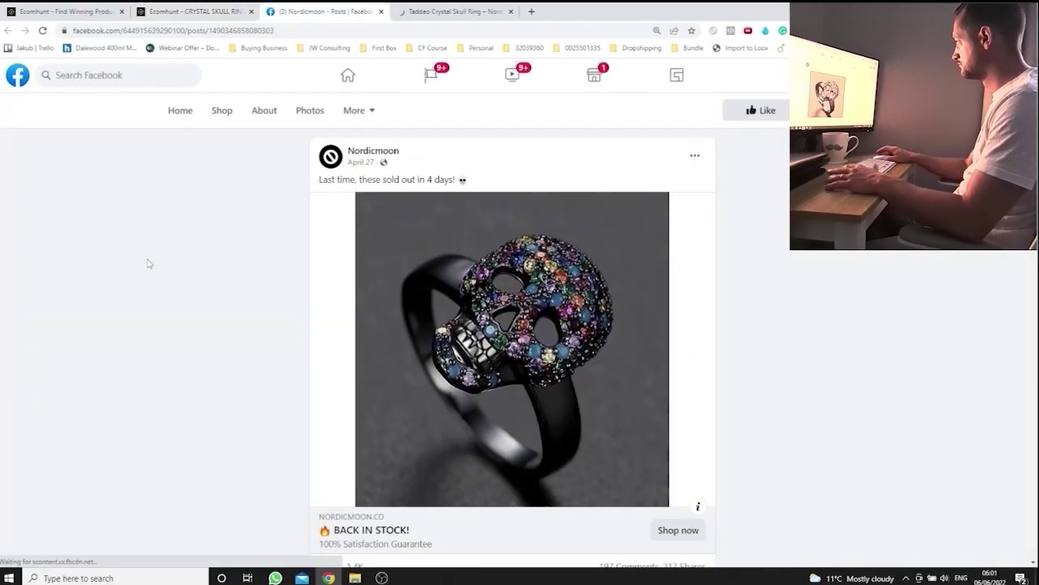
scroll(149, 263, down, 3)
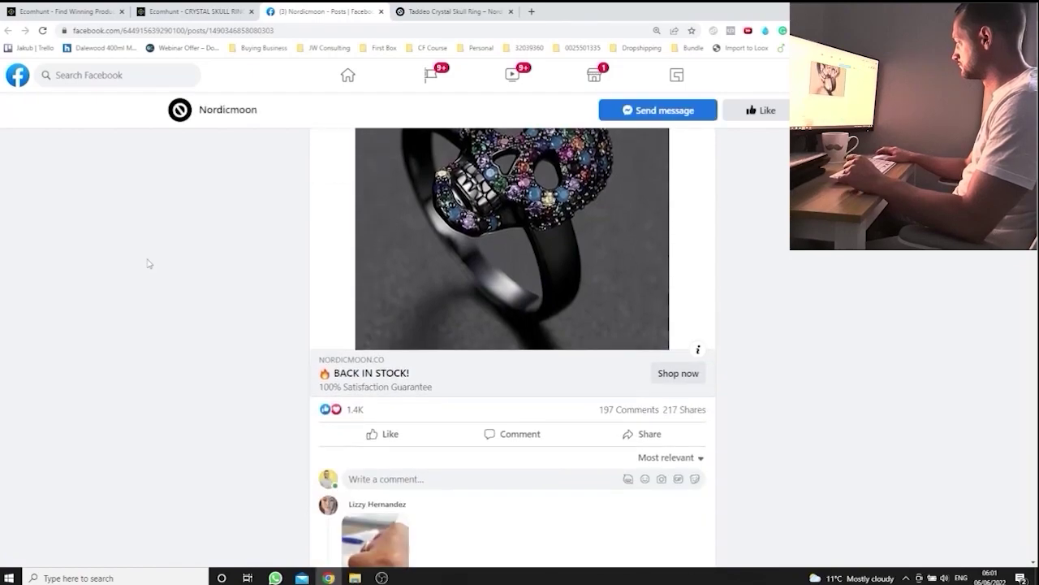
scroll(149, 263, down, 2)
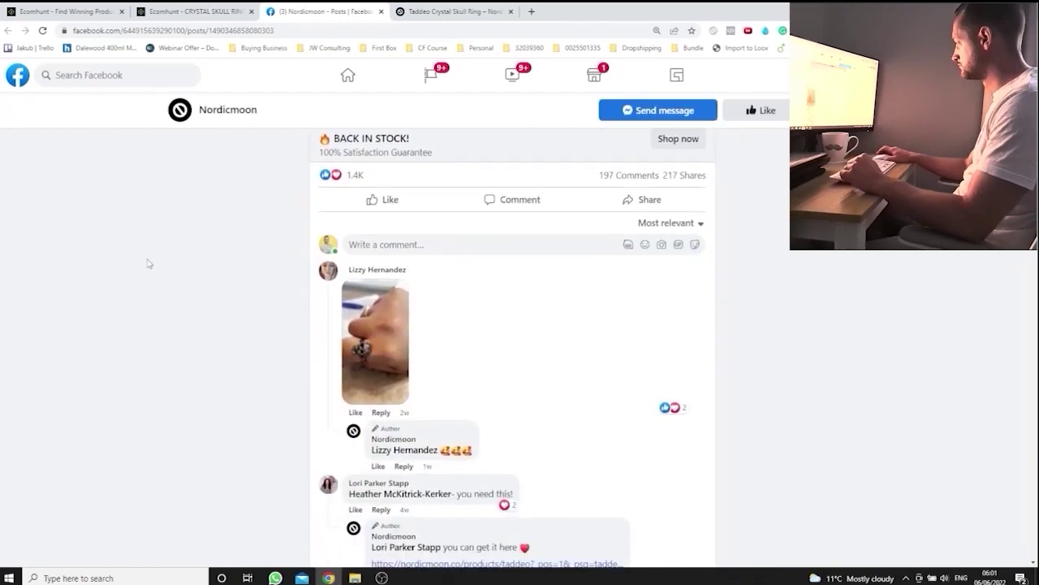
scroll(149, 264, down, 2)
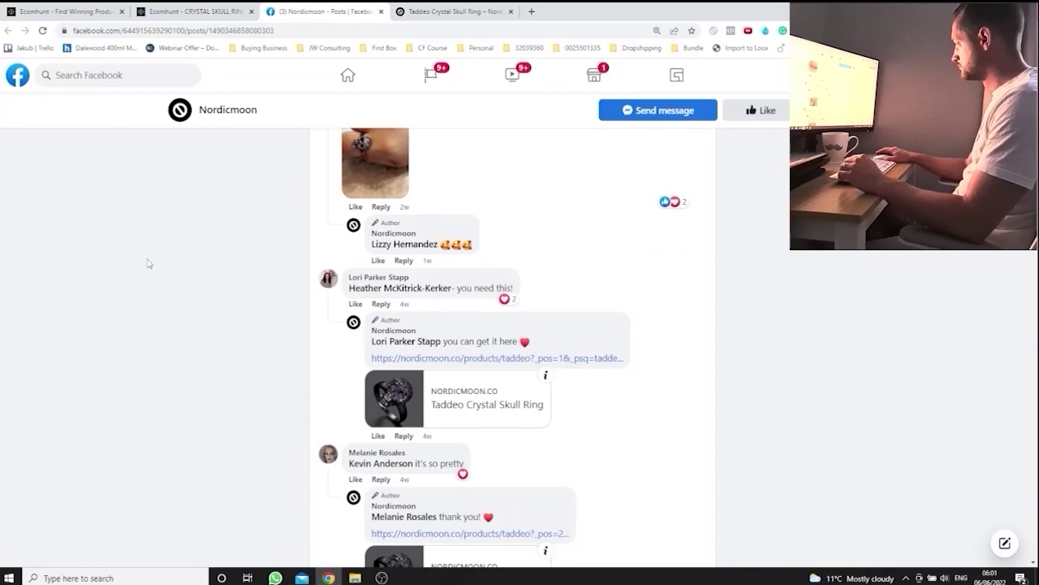
scroll(149, 263, down, 2)
scroll(148, 263, down, 2)
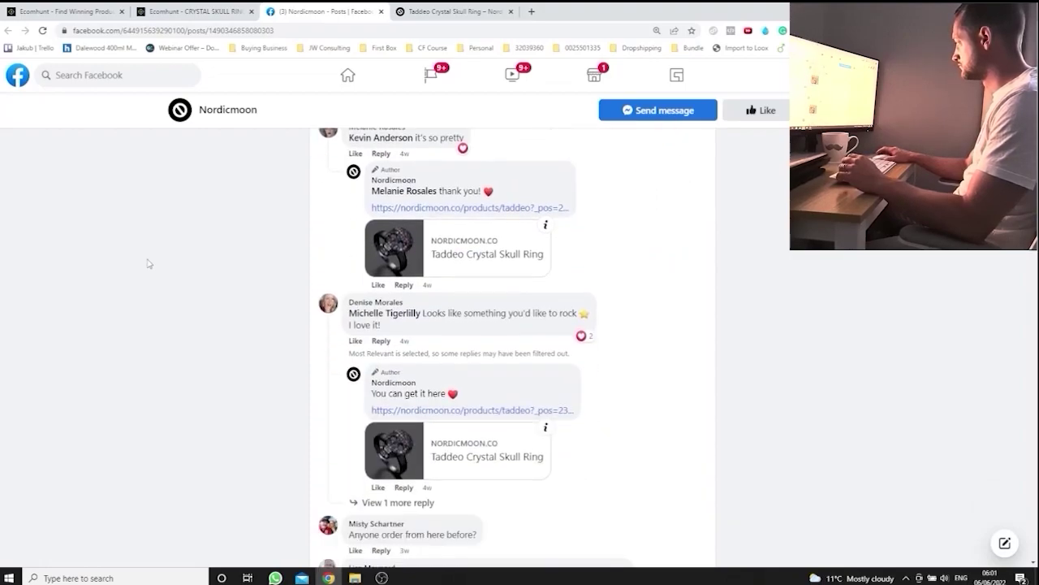
scroll(149, 263, down, 3)
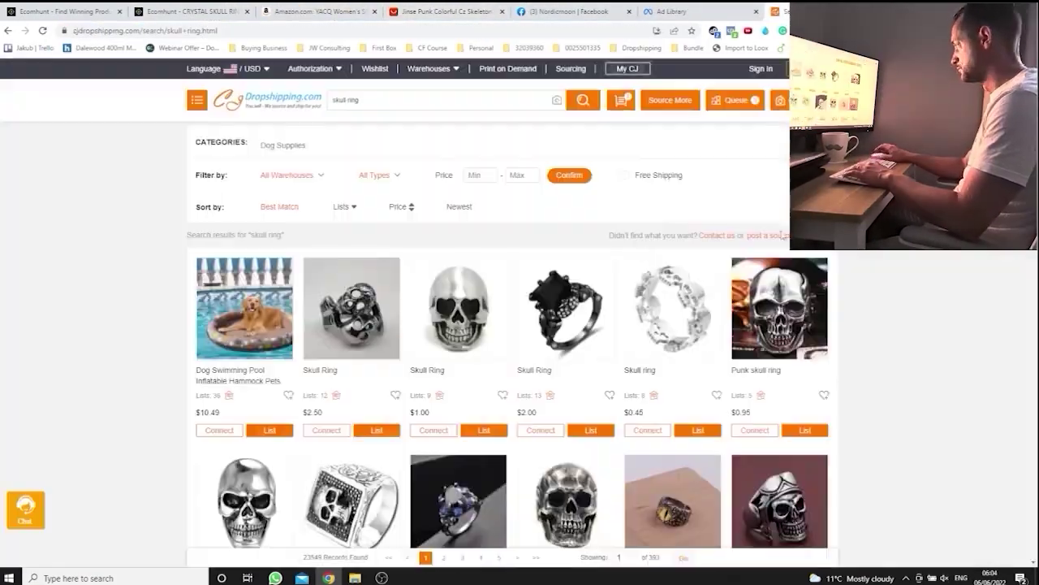
Step: Look for a crystal skull ring supplier among the CJ Dropshipping results and check the JINSE listing's options and shipping on AliExpress
scroll(511, 325, down, 10)
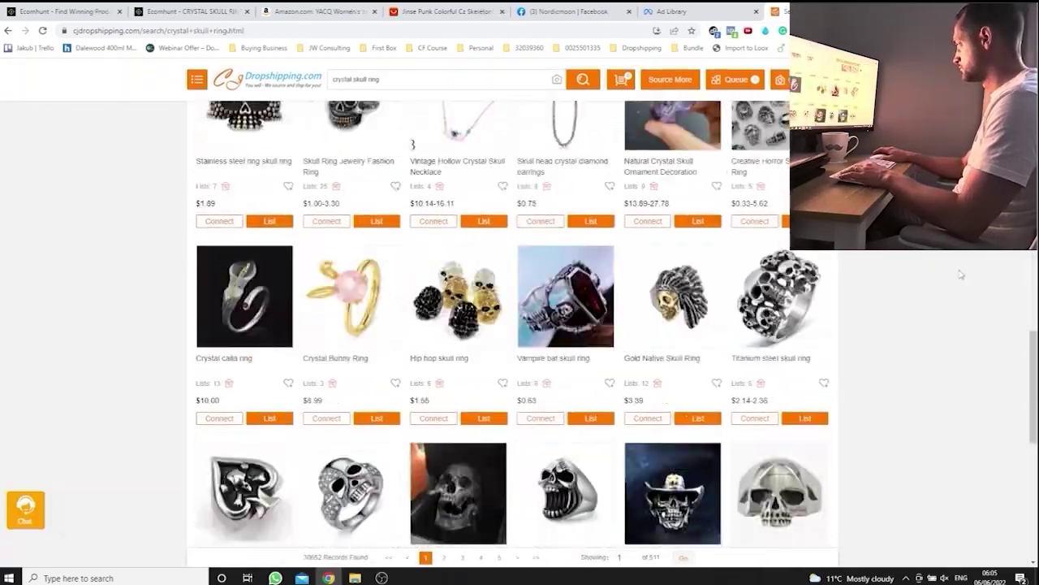
scroll(872, 328, down, 10)
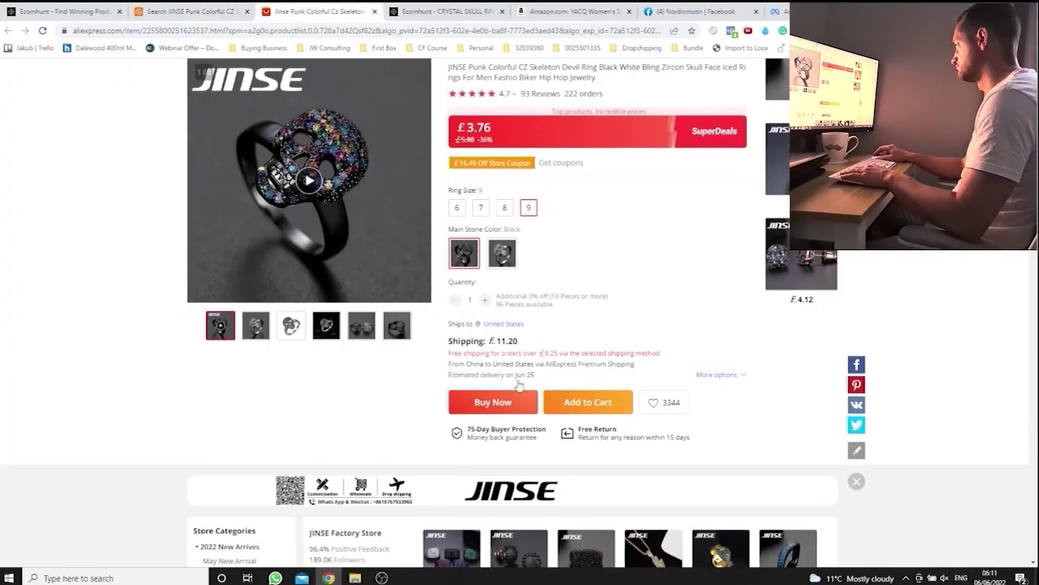
scroll(921, 273, down, 3)
scroll(921, 274, up, 3)
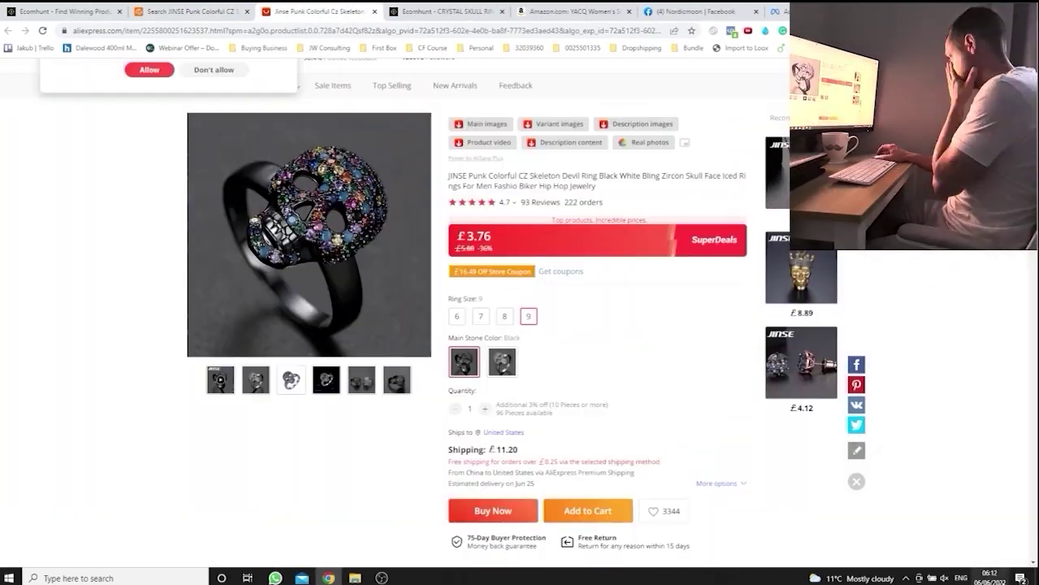
click(497, 13)
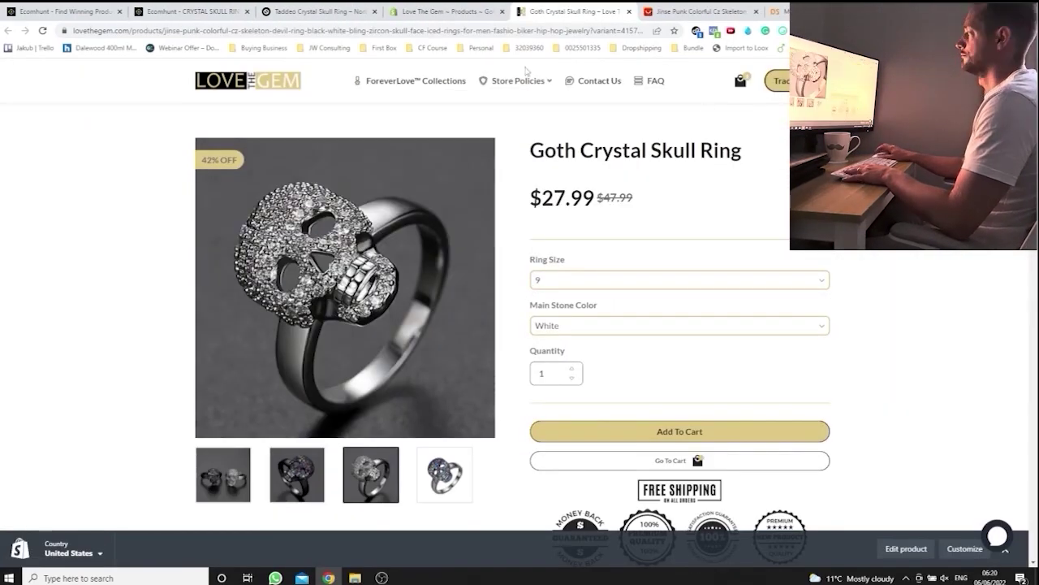
Step: Review the Love The Gem skull ring product page, from the pricing and bundle offer through the FAQ to the customer reviews
scroll(520, 325, down, 2)
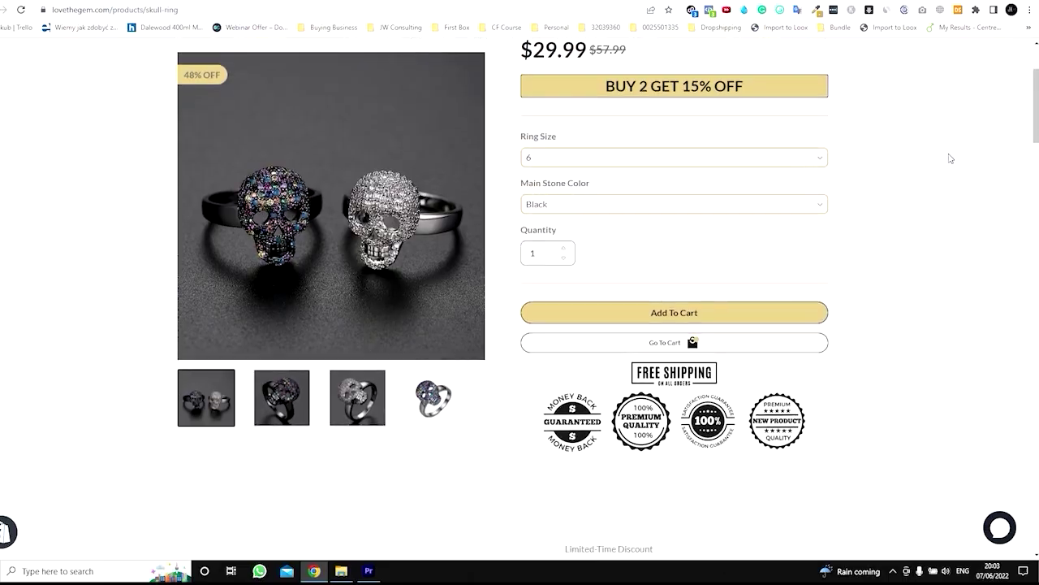
scroll(949, 157, down, 1)
scroll(948, 158, down, 7)
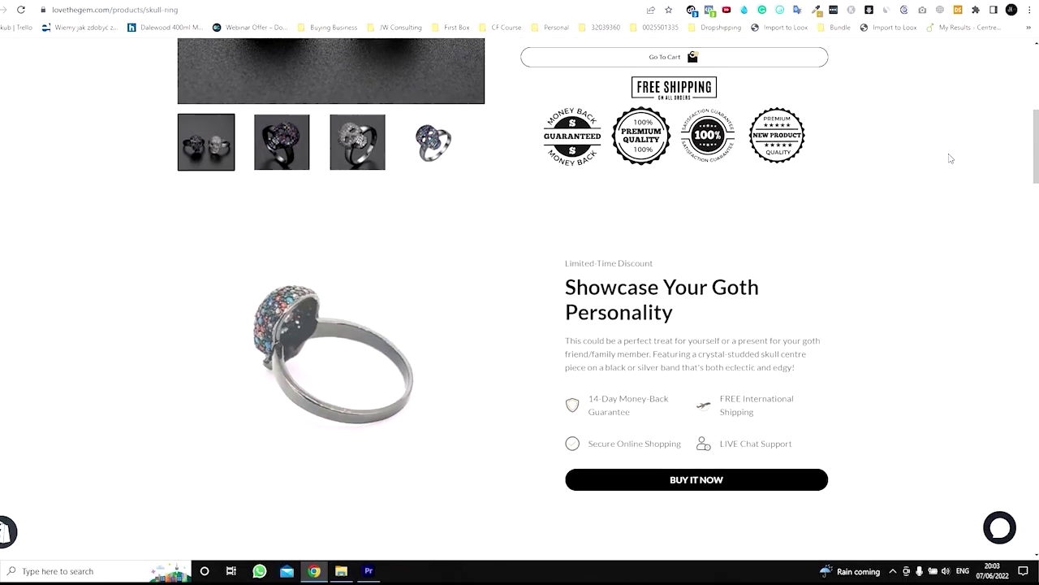
scroll(950, 159, down, 10)
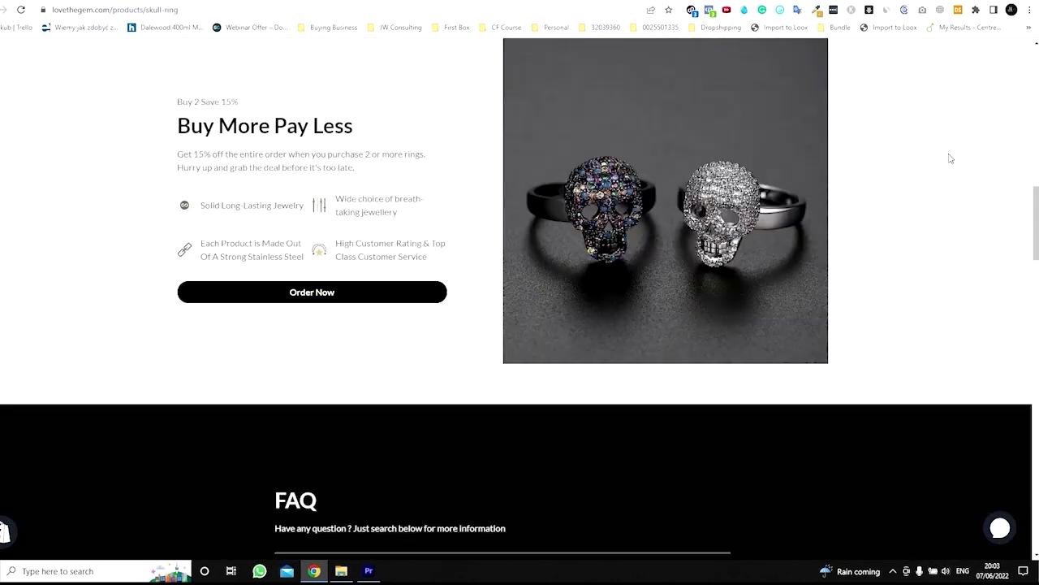
scroll(950, 159, down, 15)
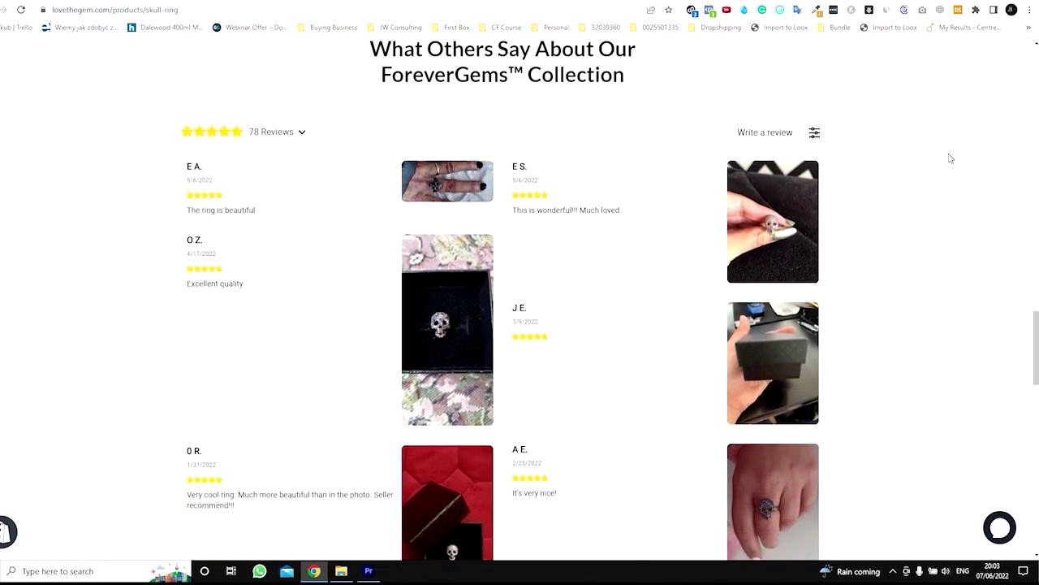
scroll(950, 158, down, 2)
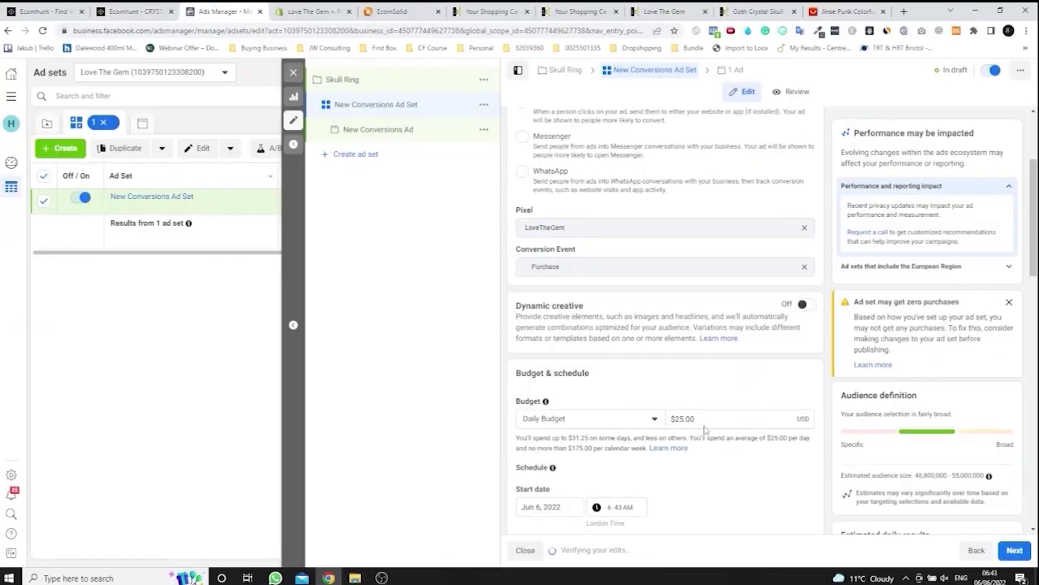
Step: In the Skull Ring campaign's carousel ad, set the second card's headline to "Massive Clearance Ending Soon"
scroll(672, 348, down, 10)
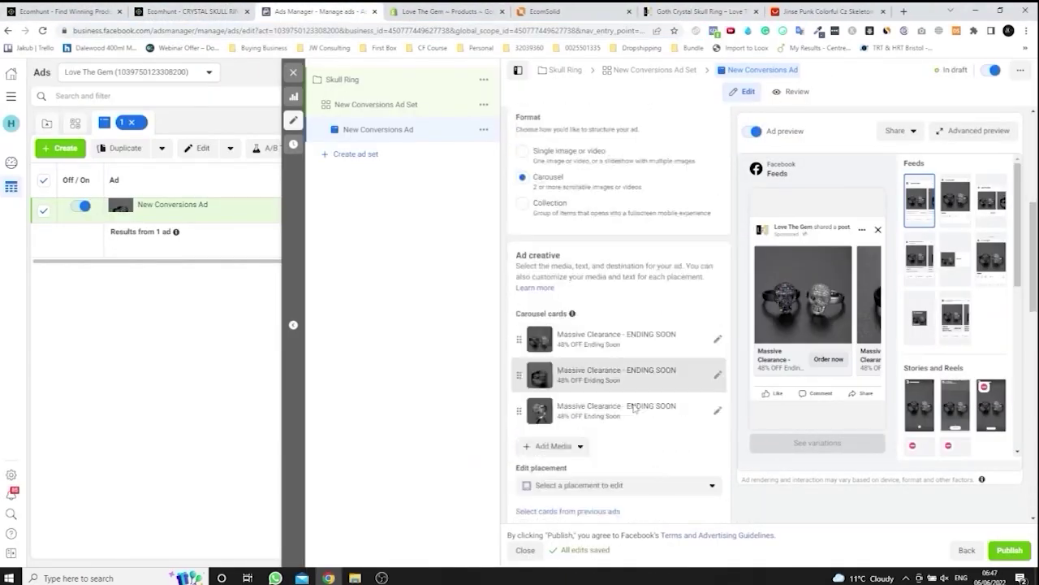
click(711, 298)
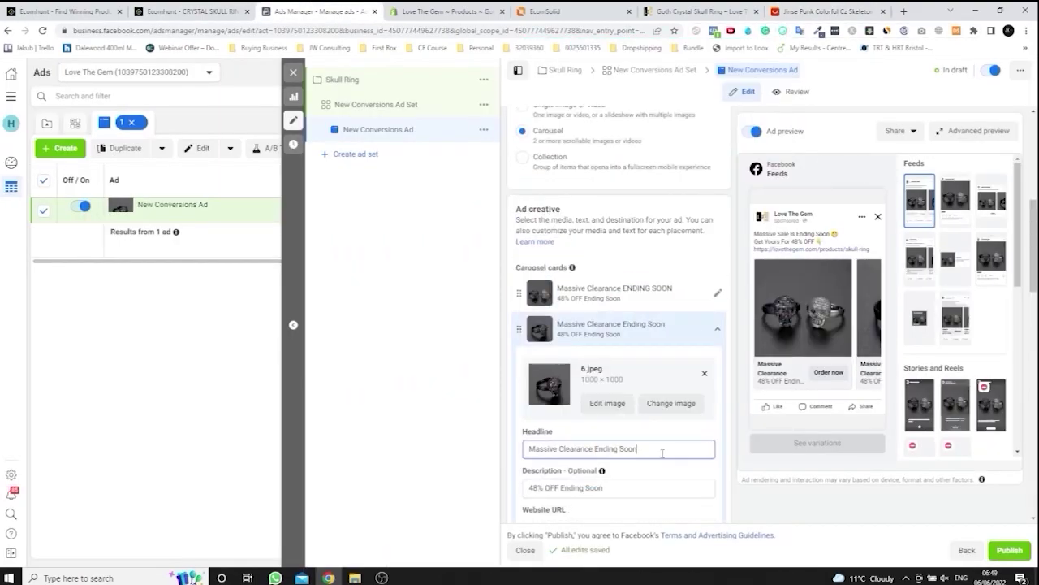
scroll(682, 292, up, 3)
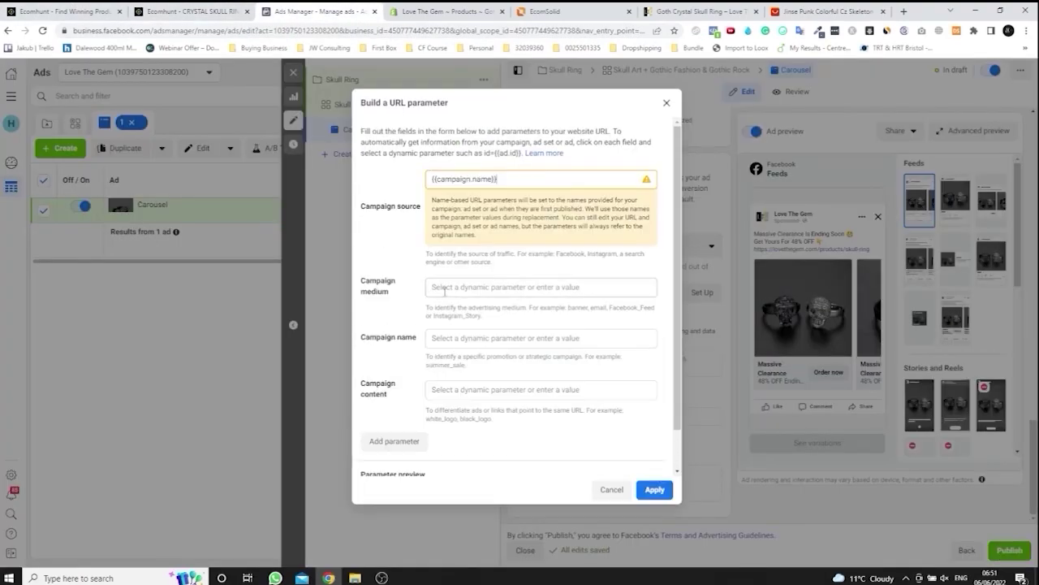
Step: Apply URL parameters to the carousel ad with source {{campaign.name}}, medium {{placement}}, name {{adset.name}} and content {{ad.name}}
scroll(516, 301, down, 3)
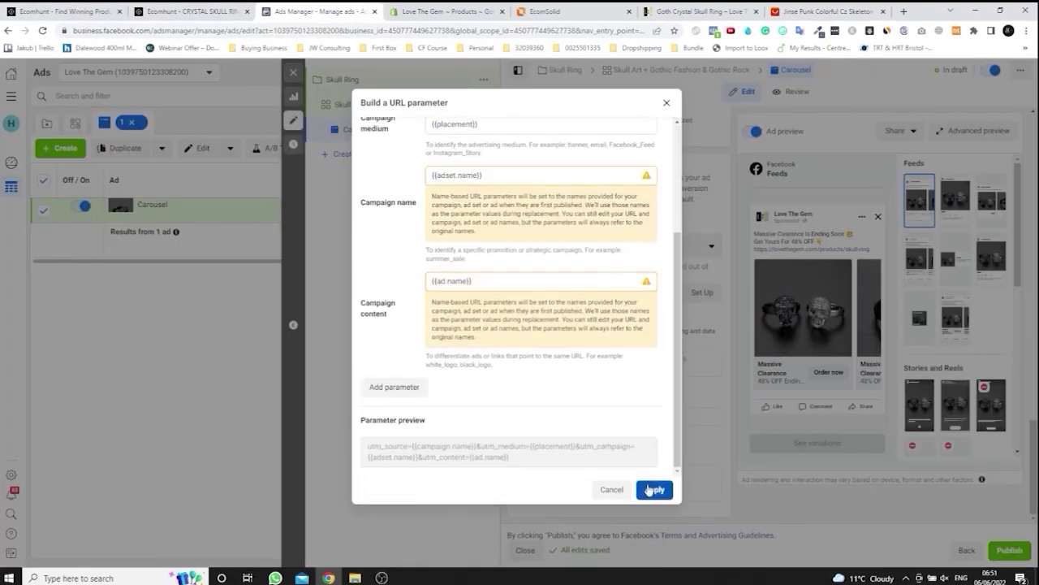
click(654, 489)
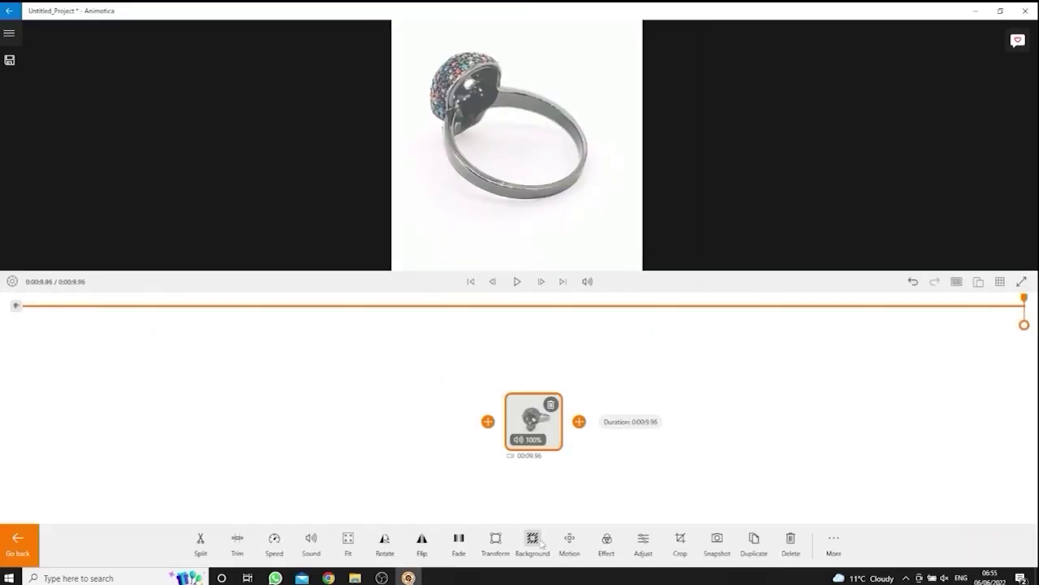
Step: Open the background options for the ring video clip in Animotica
click(532, 543)
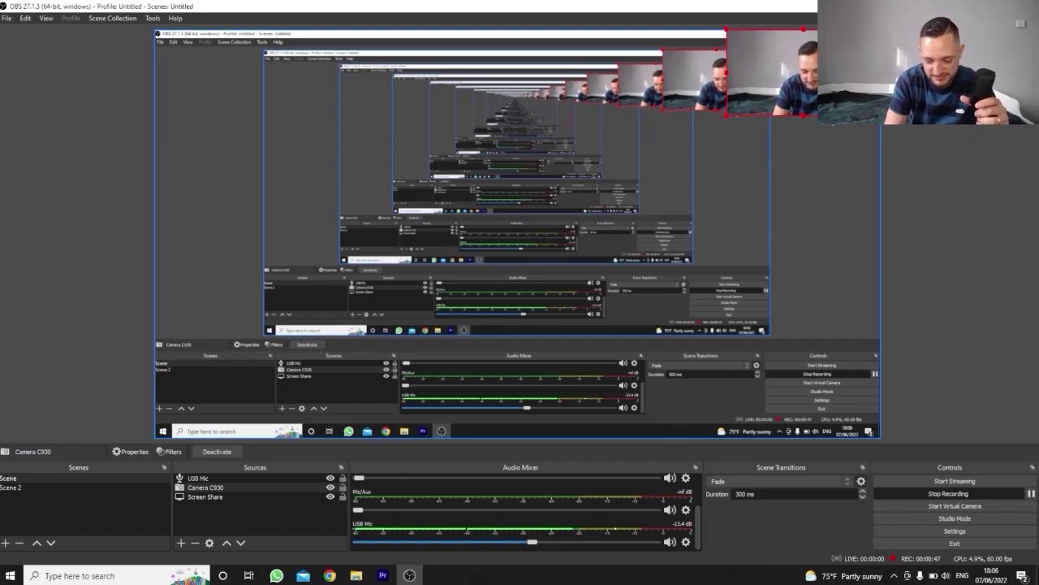
Step: Switch to Ads Manager in Chrome and compare the ad sets' link clicks, CPC, outbound CTR, adds to cart and amount spent
click(329, 575)
click(98, 9)
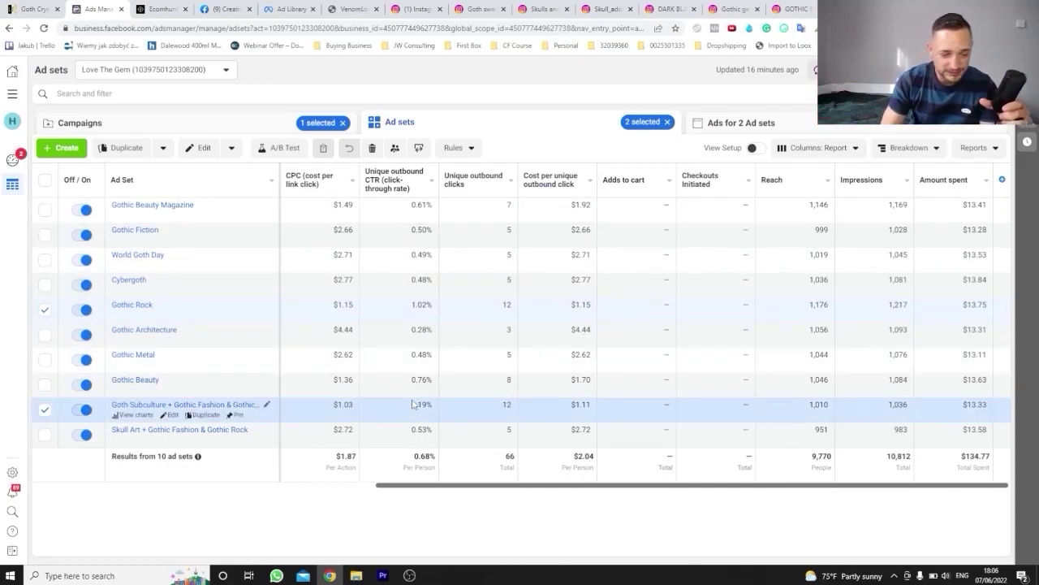
scroll(411, 431, left, 3)
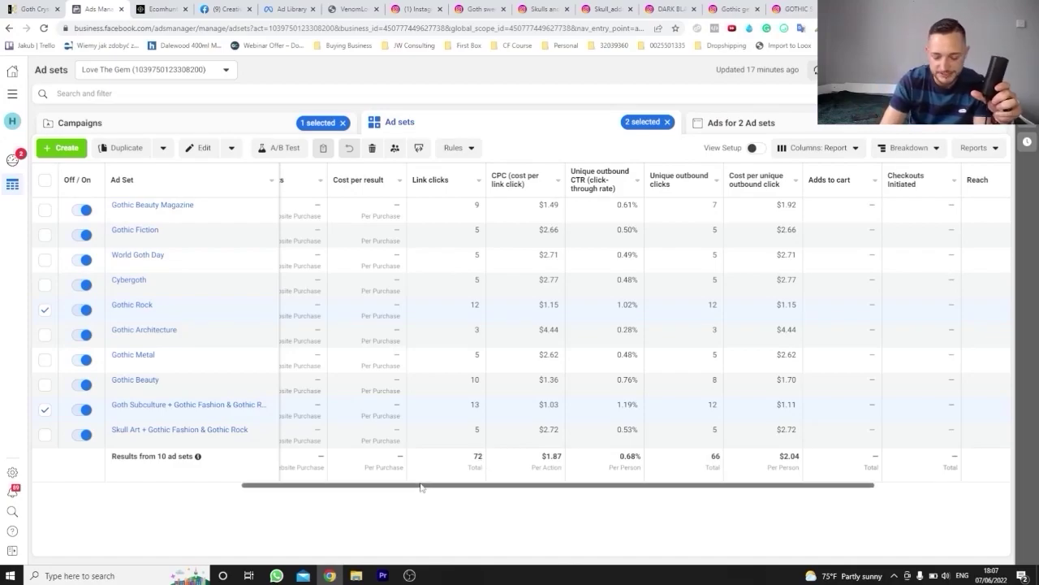
drag(419, 495, 500, 499)
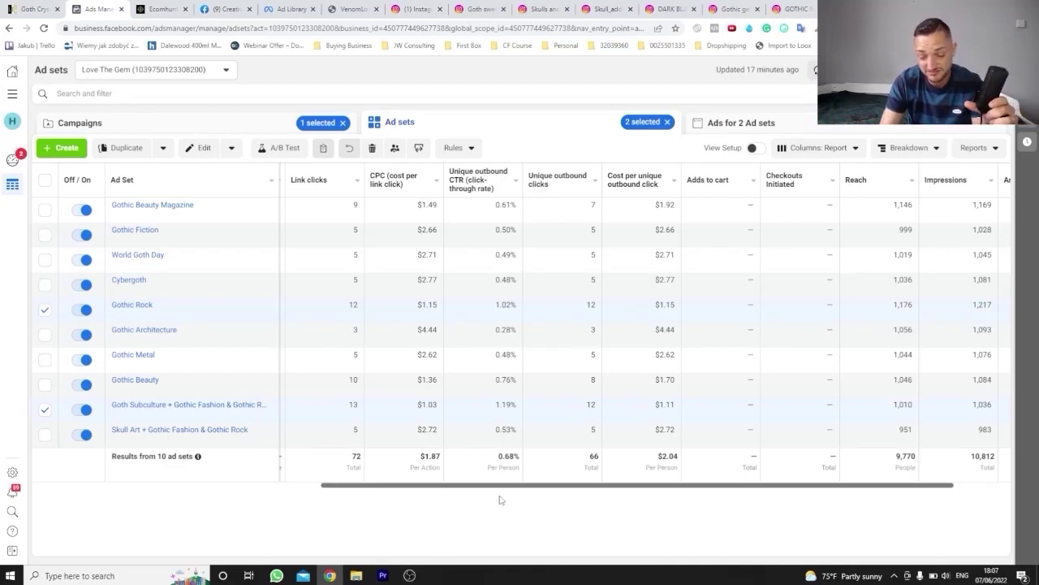
drag(495, 488, 599, 490)
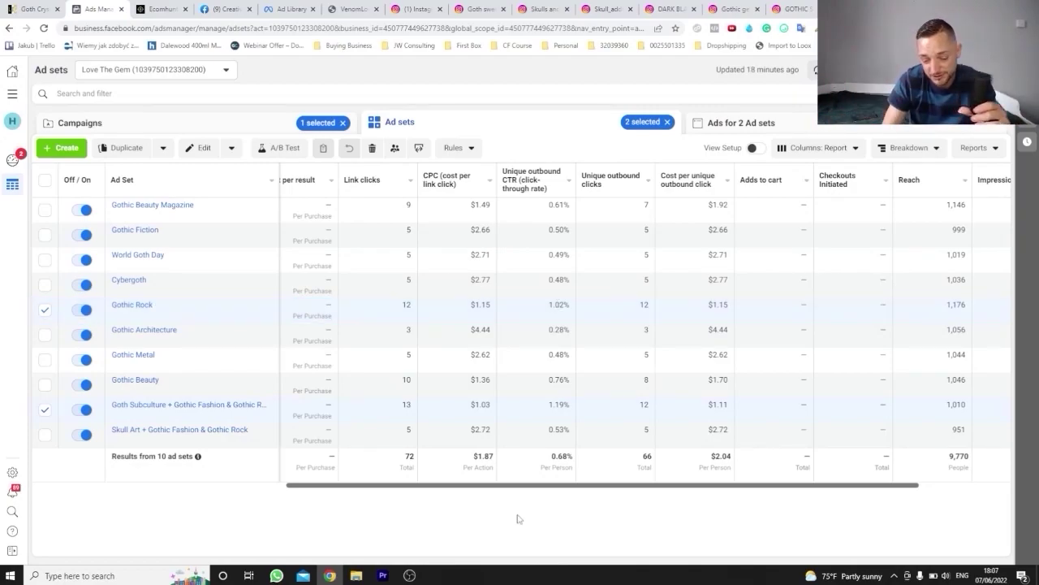
drag(474, 489, 717, 451)
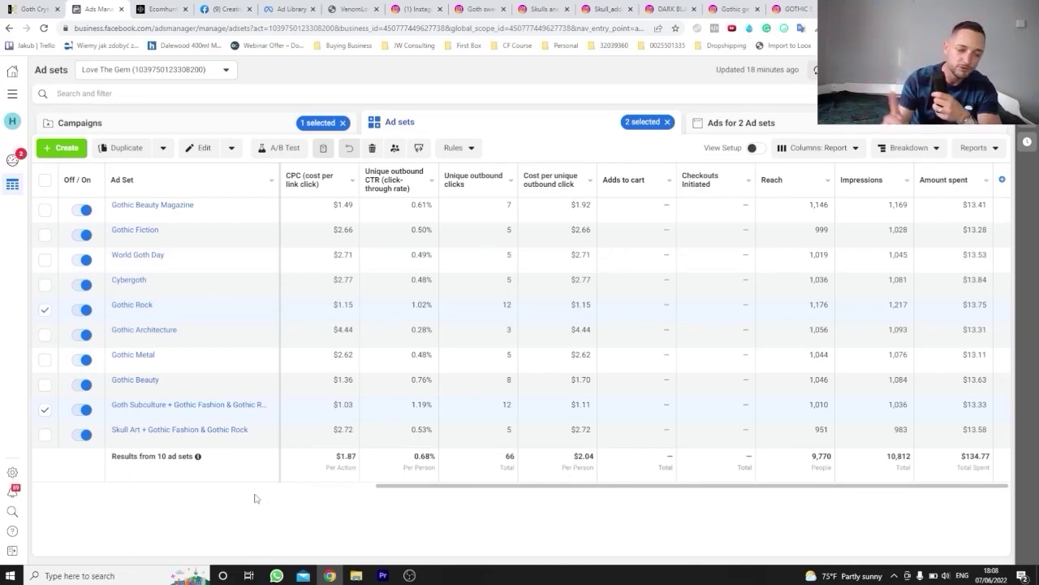
key(ctrl+7)
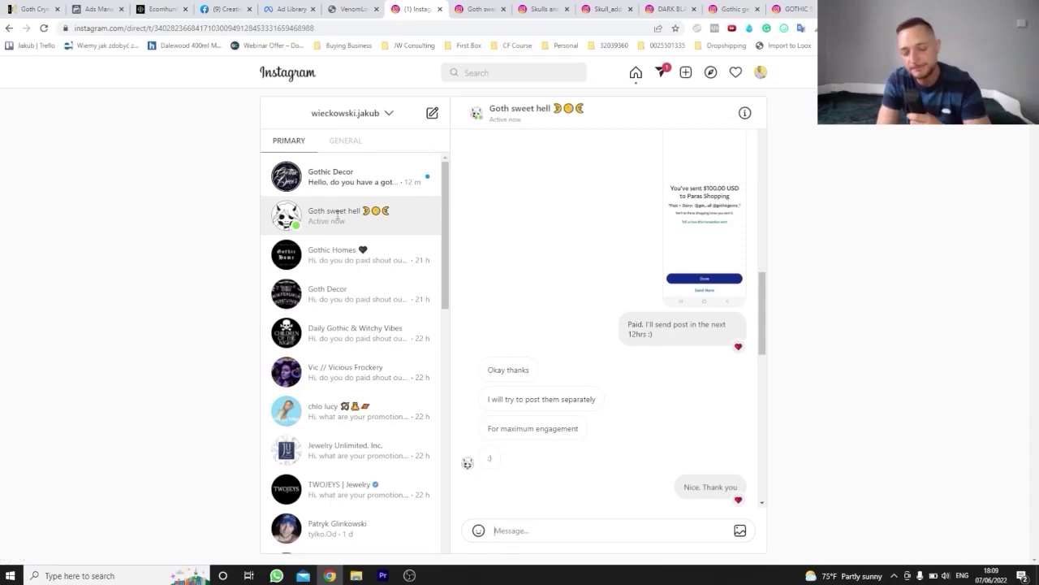
click(471, 6)
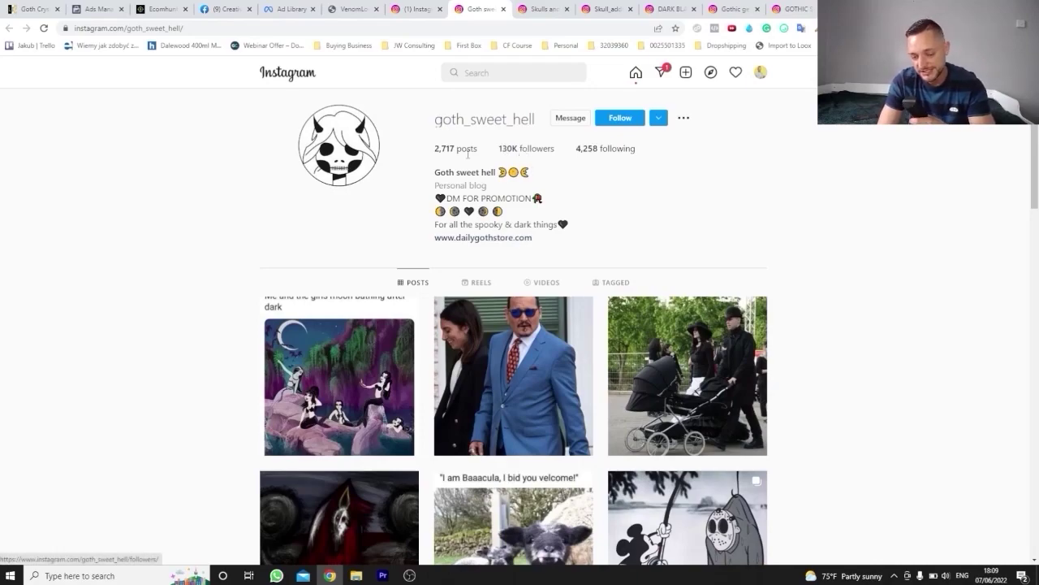
scroll(249, 376, down, 8)
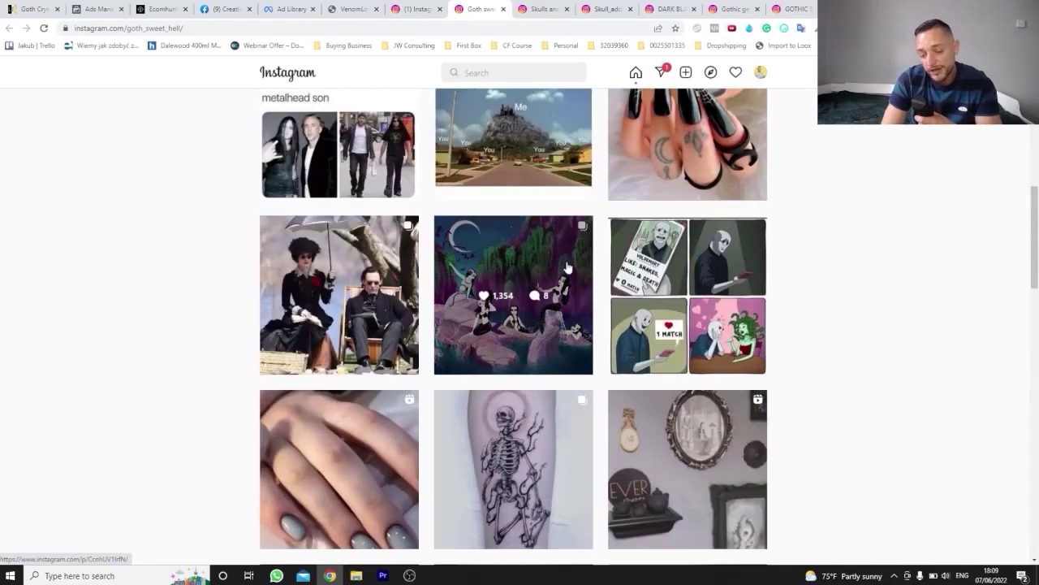
scroll(715, 342, down, 2)
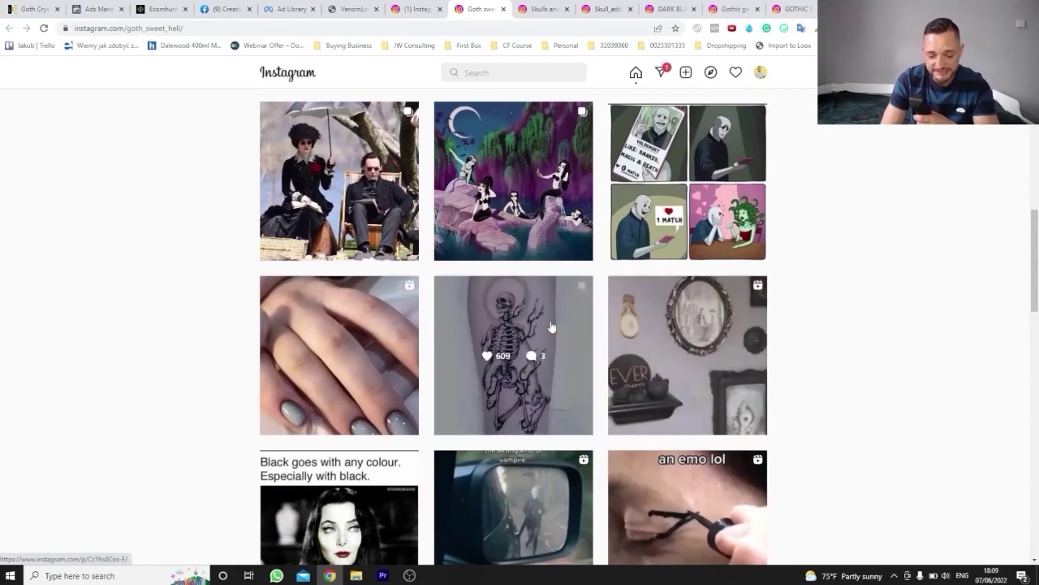
scroll(715, 325, up, 10)
Step: Return to the Goth sweet hell chat, read the list of accounts offered for promotion, and open the goth_sweet_hell profile
click(397, 8)
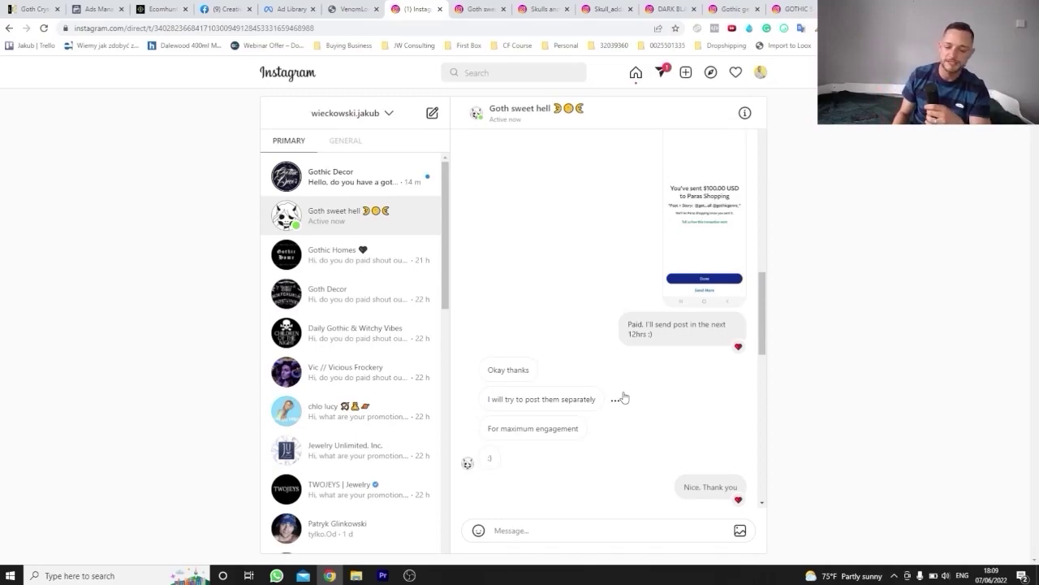
scroll(591, 257, up, 5)
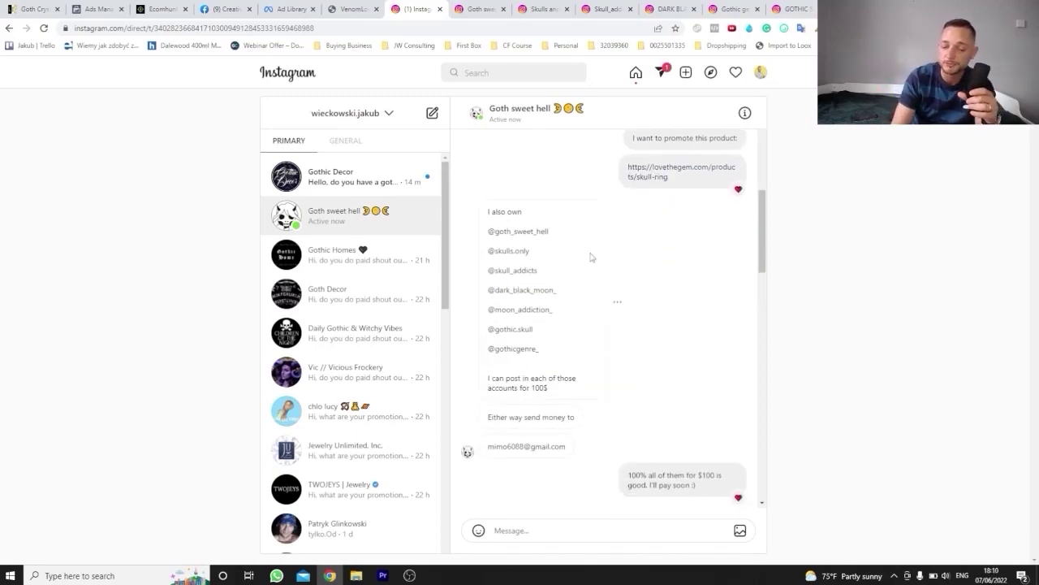
click(518, 233)
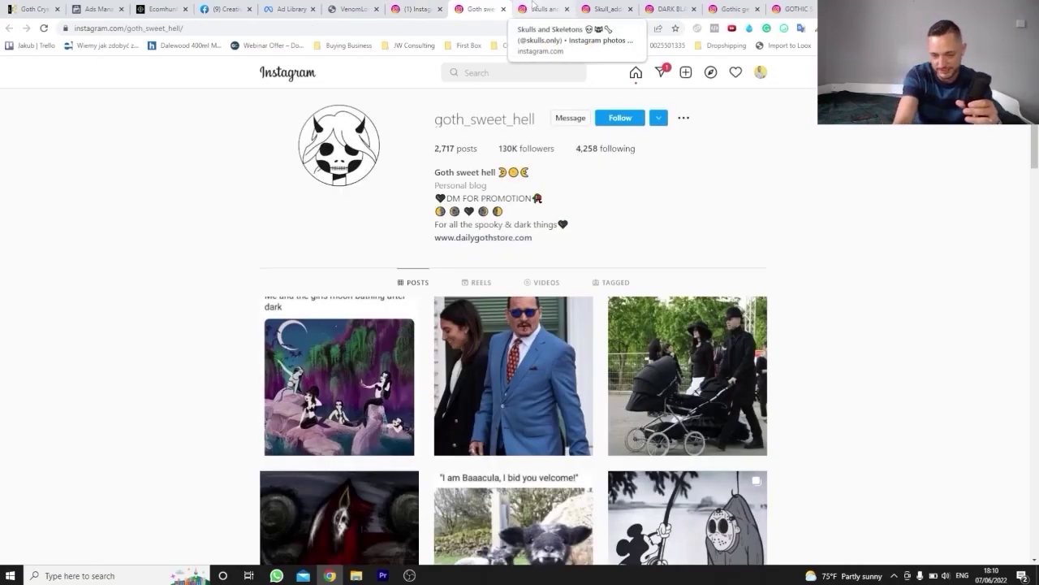
Step: Check the skulls.only Instagram profile and the likes and comments on its posts
click(533, 8)
scroll(399, 227, down, 1)
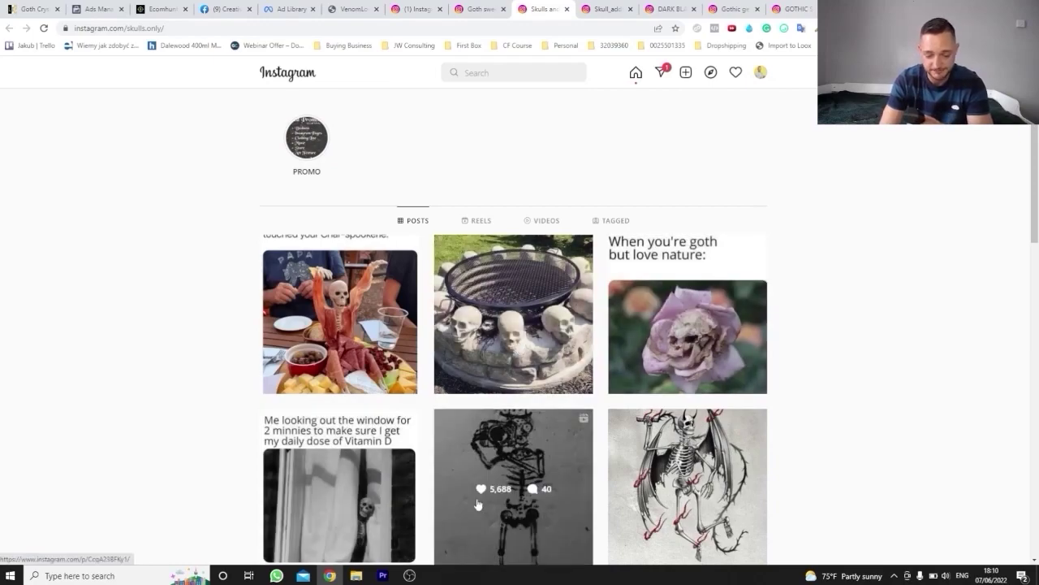
scroll(538, 436, down, 3)
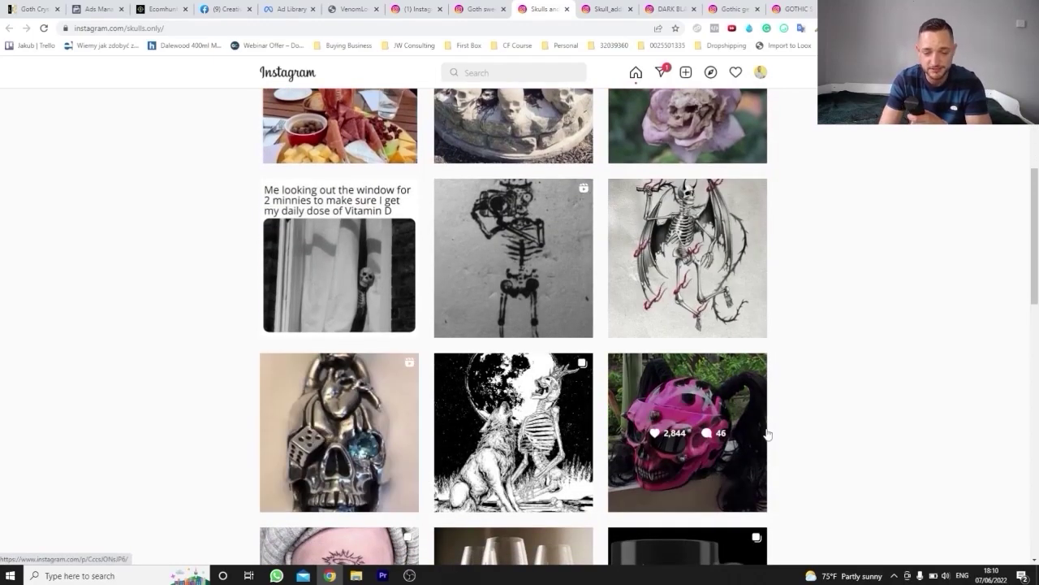
Step: Check the skull_addicts Instagram profile and the likes and comments on its posts
scroll(673, 430, up, 5)
click(597, 4)
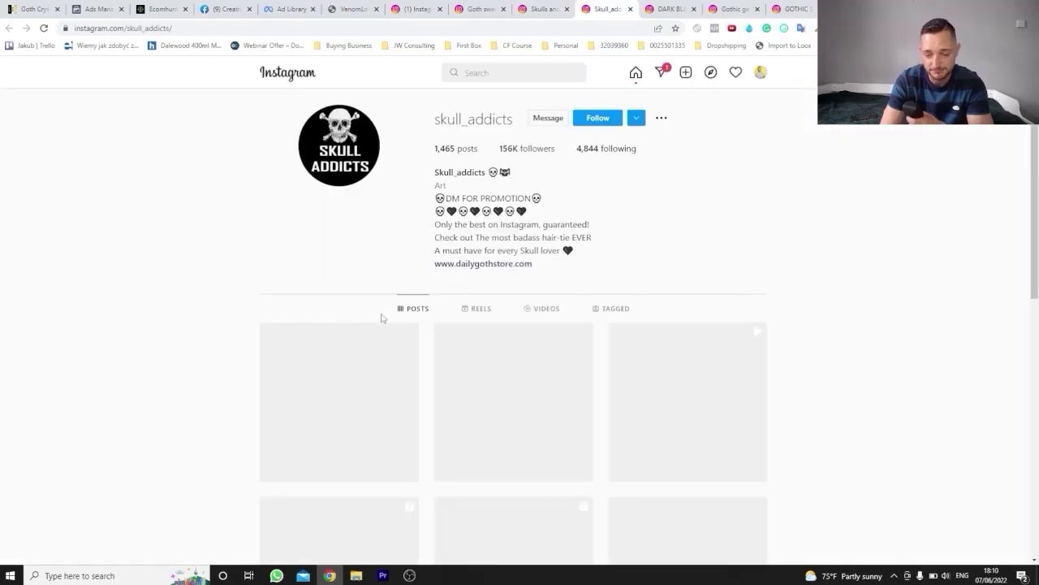
scroll(381, 313, down, 3)
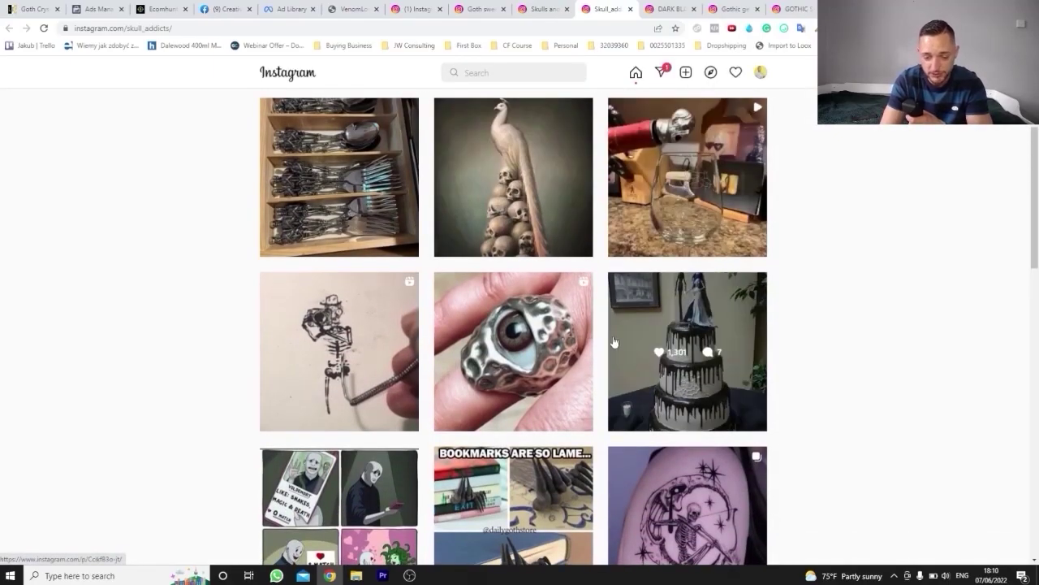
scroll(325, 362, down, 2)
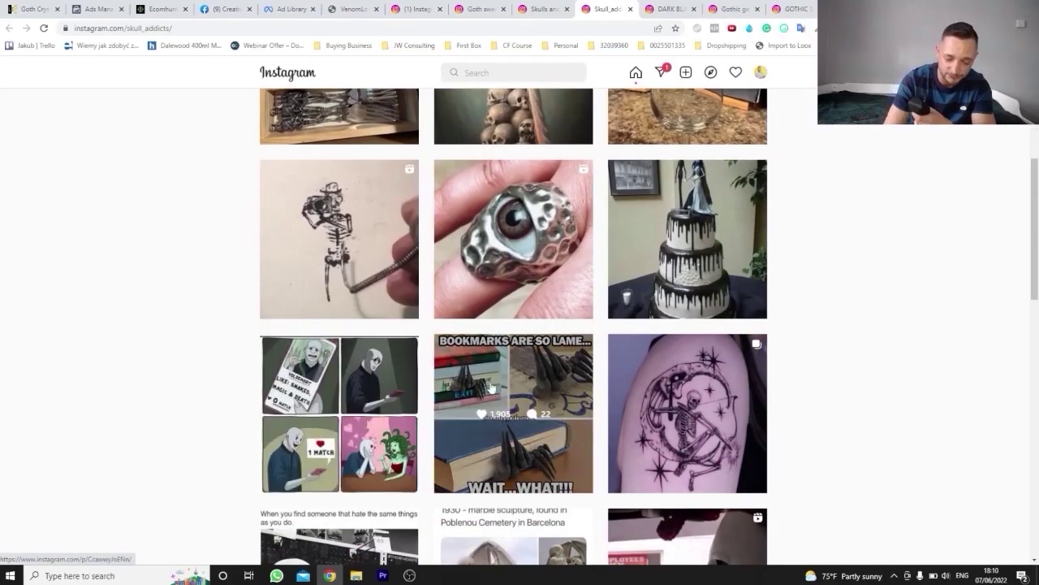
Step: Return to the Goth sweet hell chat and review the ring photos, the promotional caption and the replies
click(731, 9)
click(416, 9)
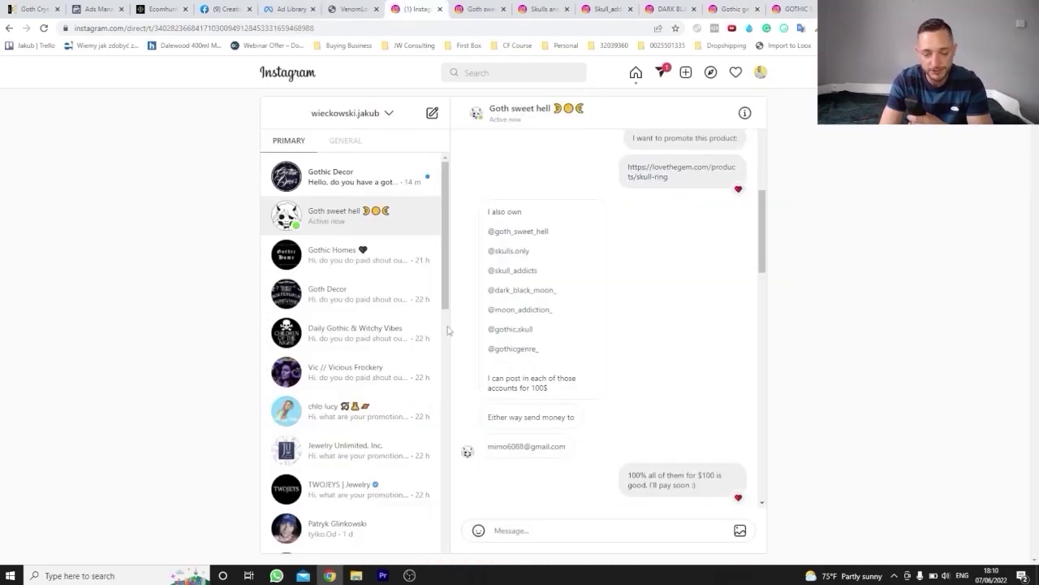
scroll(357, 325, down, 3)
scroll(621, 345, down, 1)
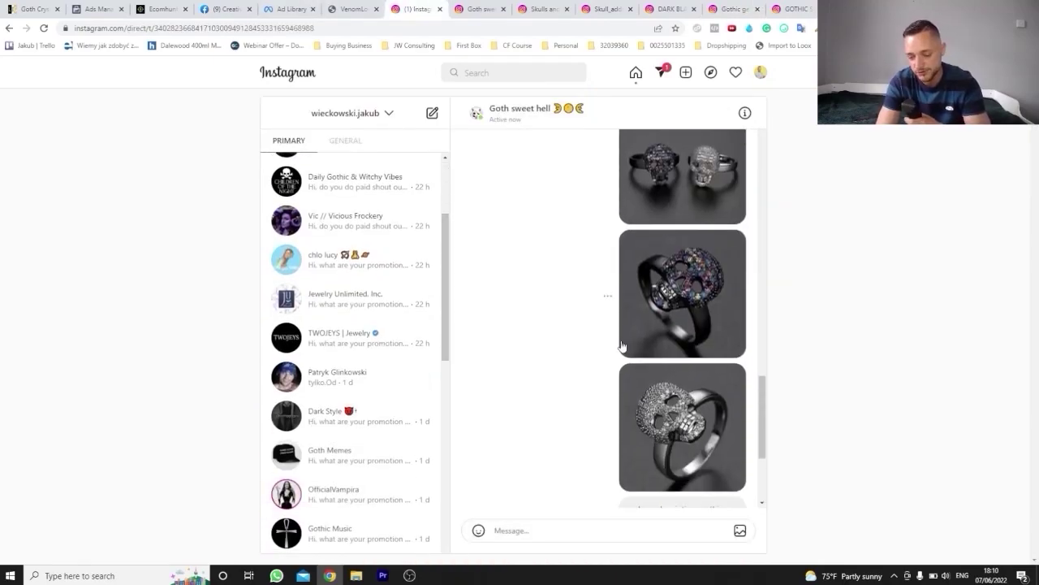
scroll(641, 381, down, 3)
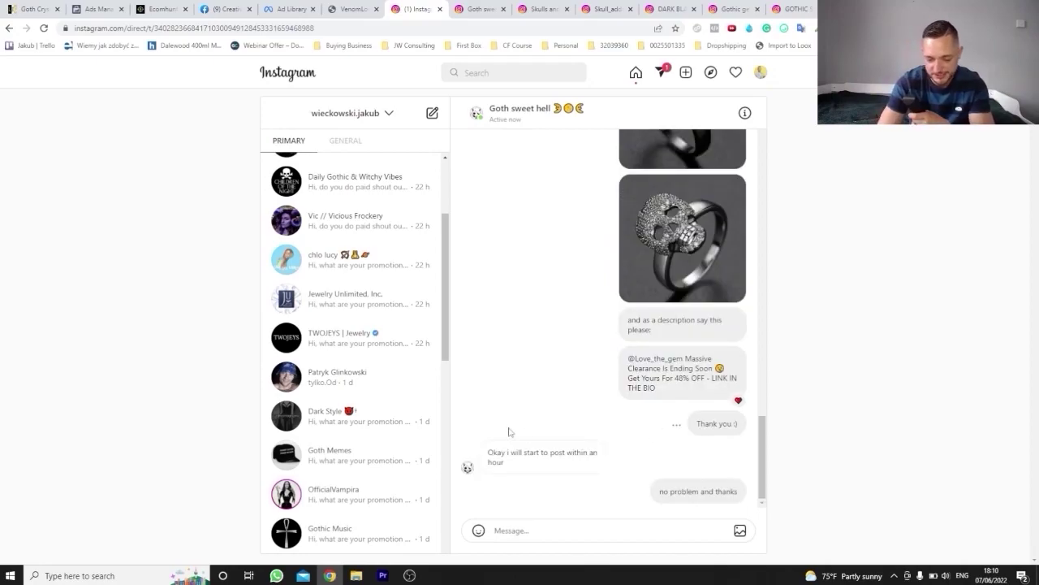
scroll(508, 431, up, 3)
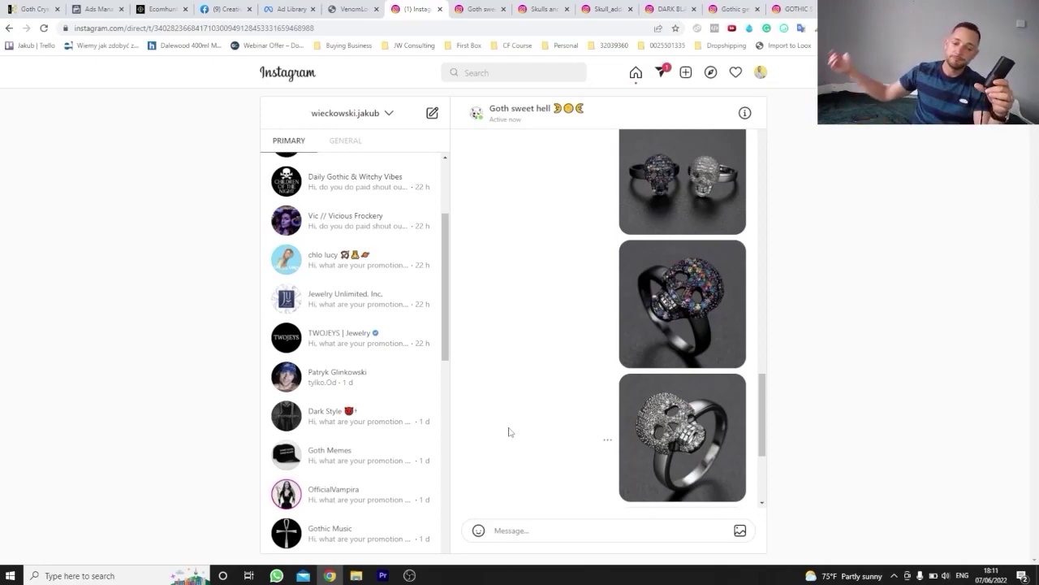
Step: Review the Pheromone Attracting Perfume Oil product on Ecomhunt, including its profits and costs, saturation, engagement and supplier links
click(160, 9)
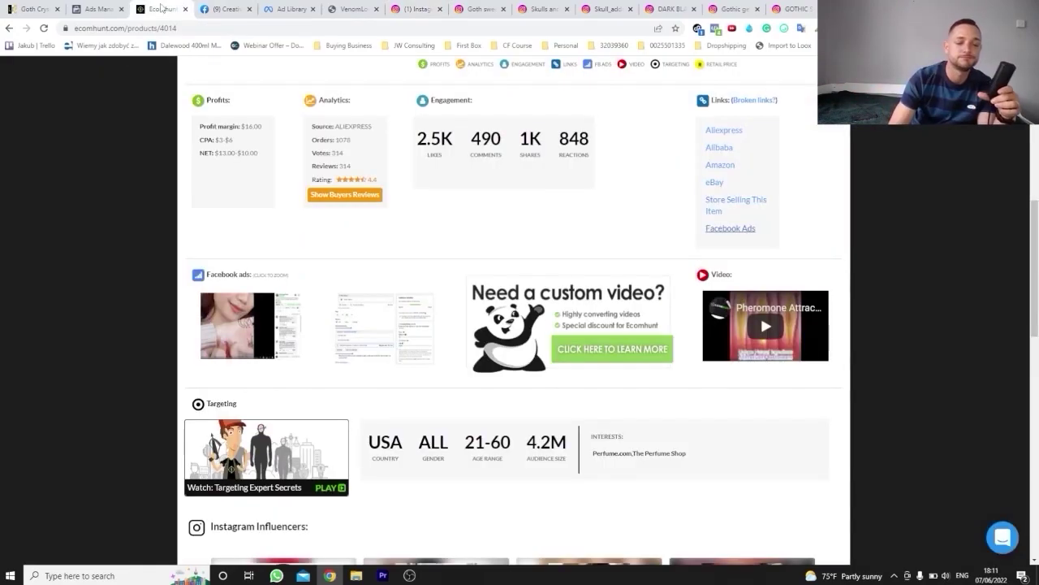
scroll(149, 197, up, 8)
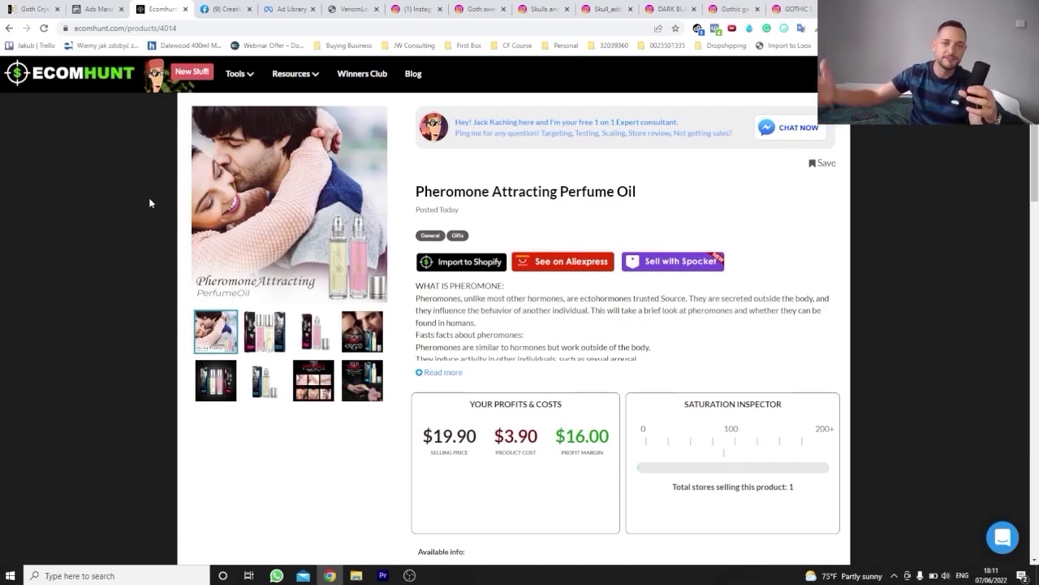
scroll(73, 349, down, 1)
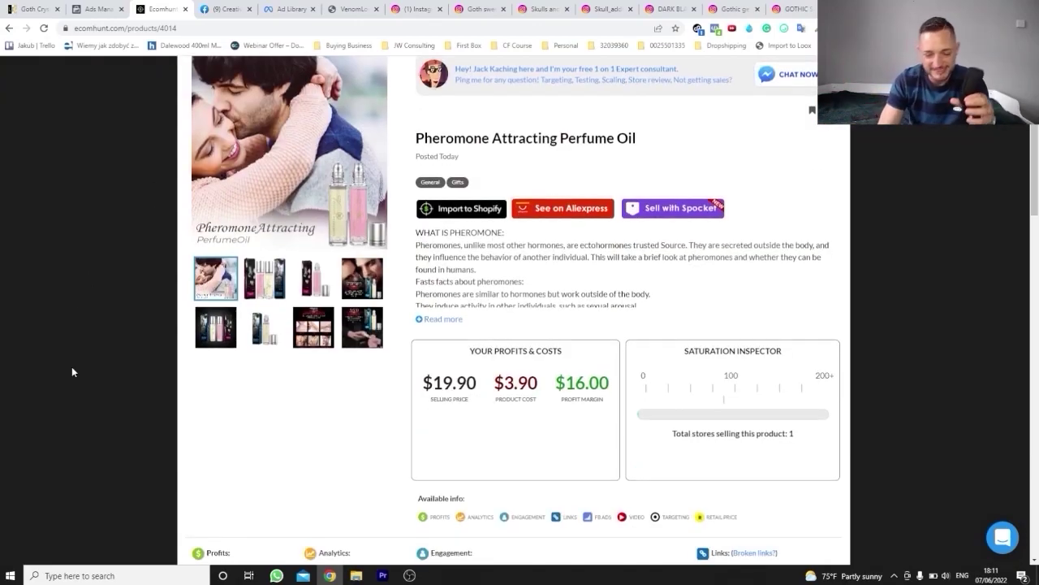
scroll(71, 372, down, 5)
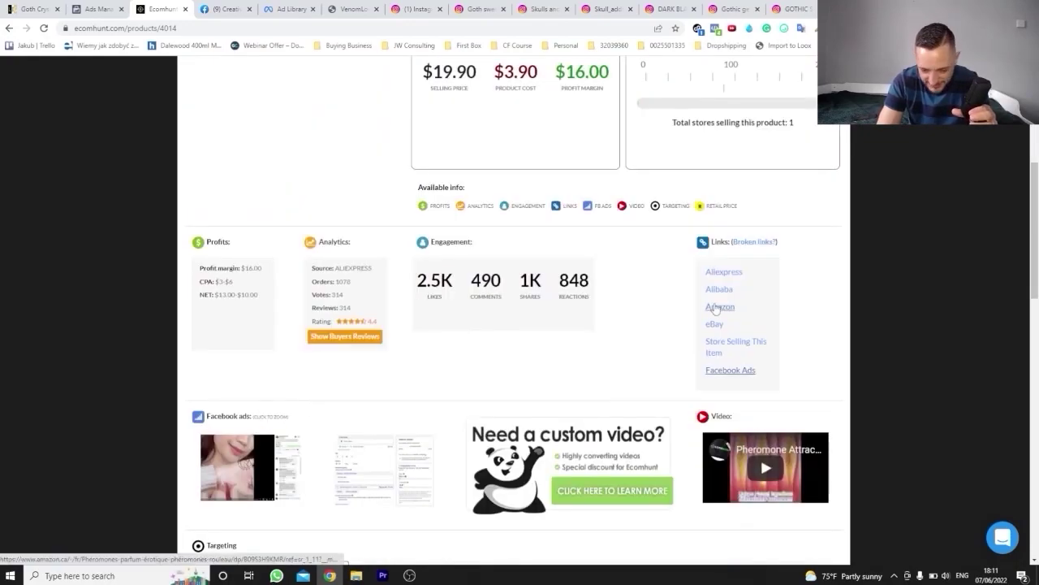
Step: Close the page transparency information on the Creative Brilliant Facebook page and look through its posts and details
click(228, 8)
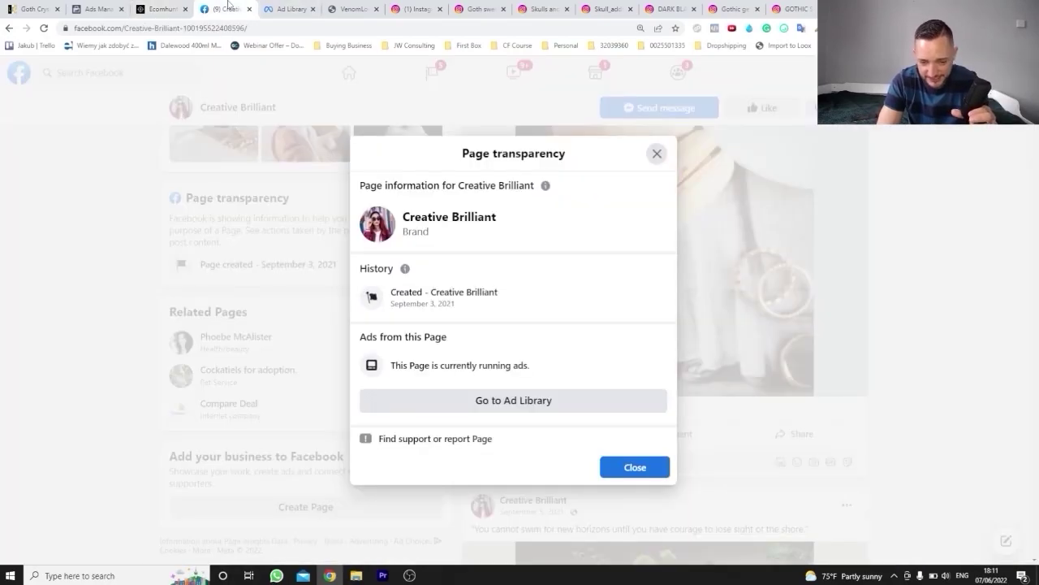
click(657, 153)
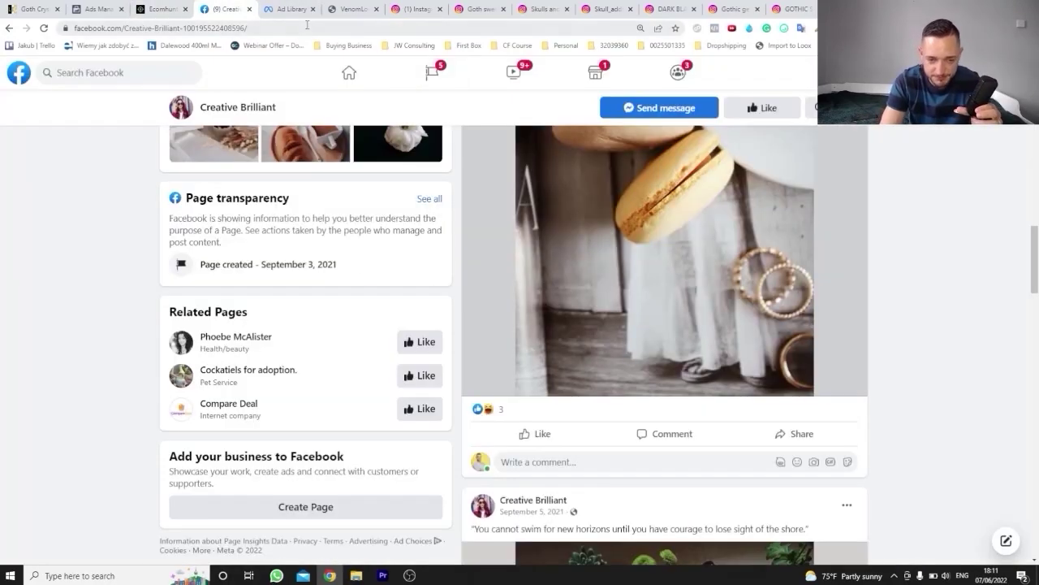
click(284, 8)
click(224, 6)
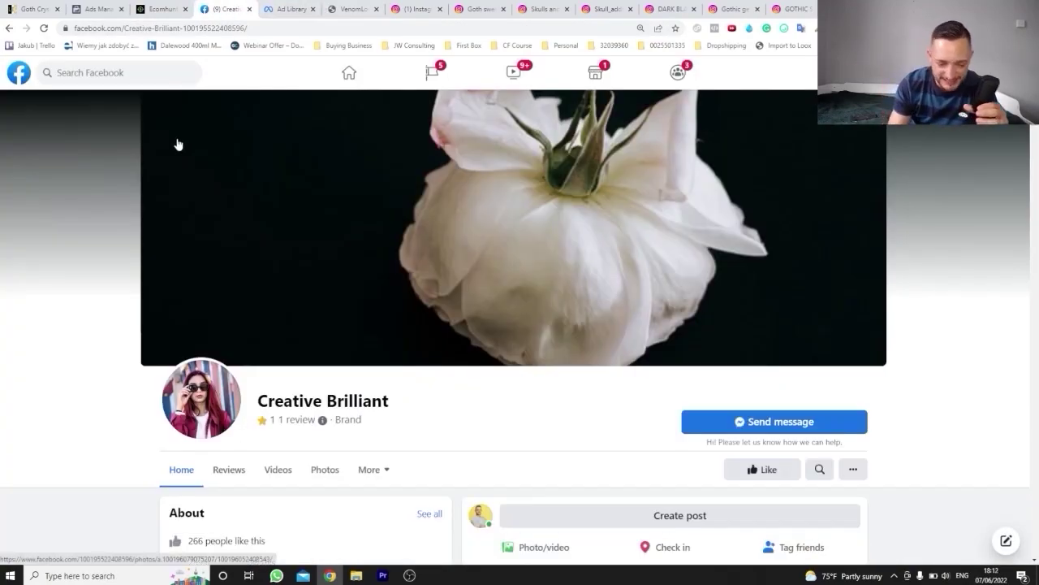
scroll(178, 144, down, 1)
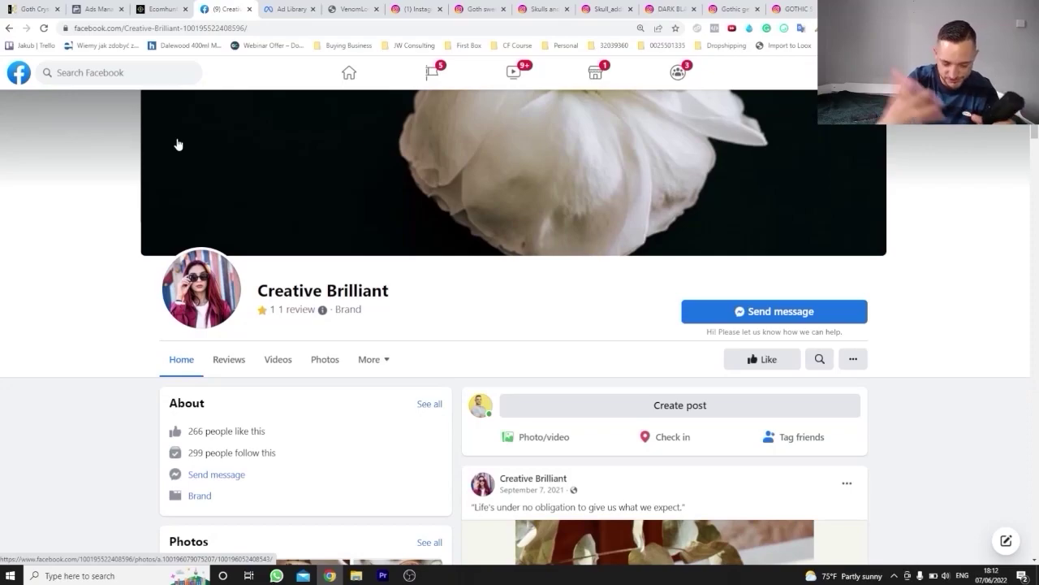
scroll(100, 315, down, 4)
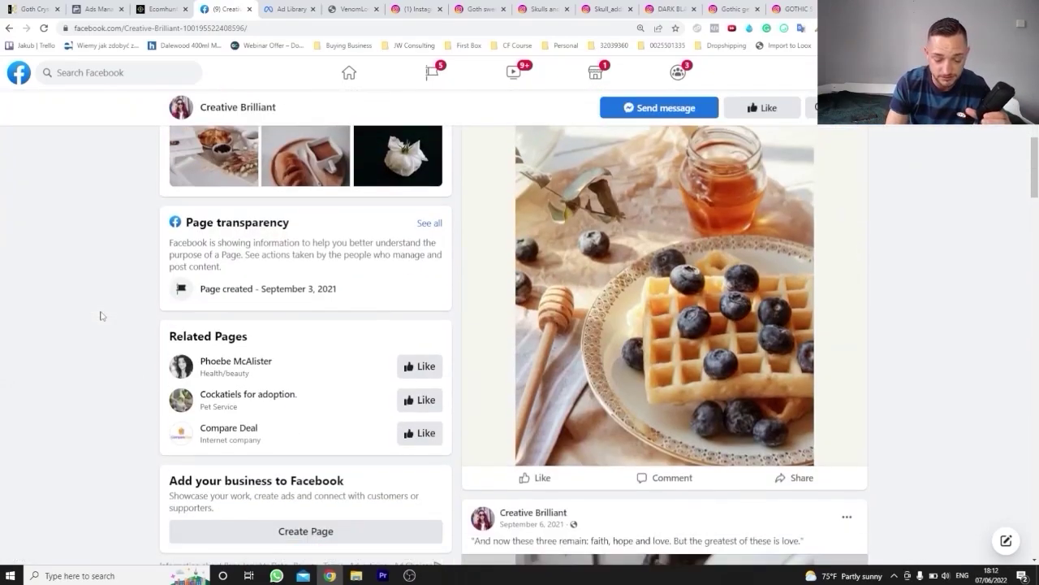
scroll(101, 315, up, 5)
Step: Examine Creative Brilliant's pheromone perfume ad in the Meta Ad Library and highlight its start date
key(ctrl+Tab)
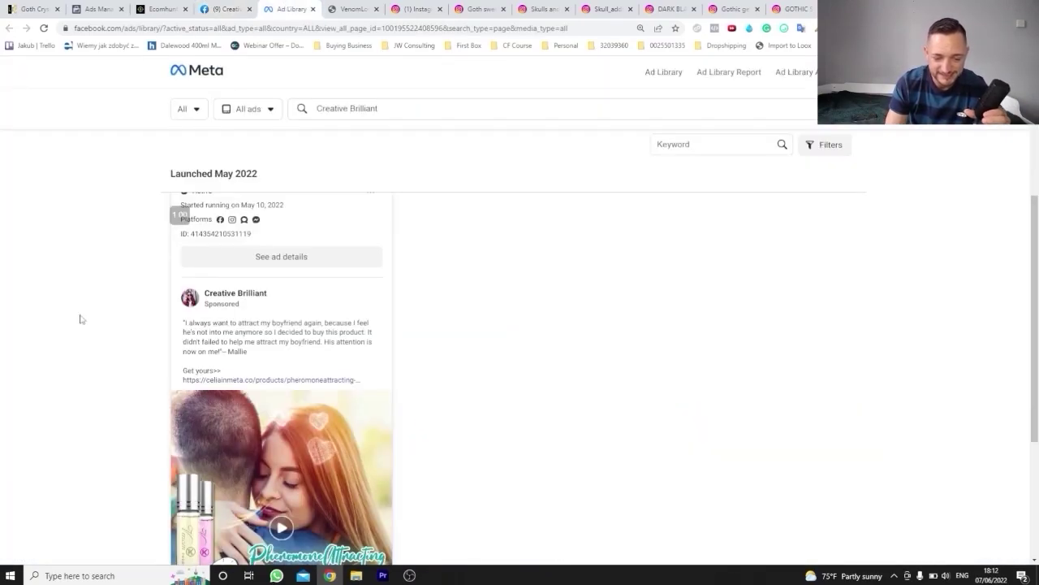
scroll(80, 319, up, 8)
scroll(80, 319, down, 4)
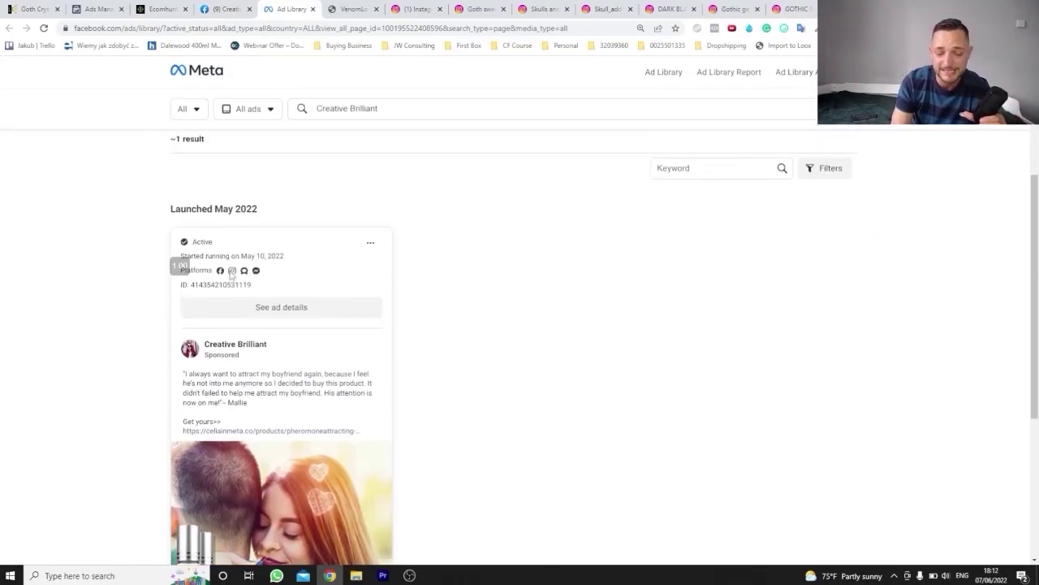
double_click(260, 256)
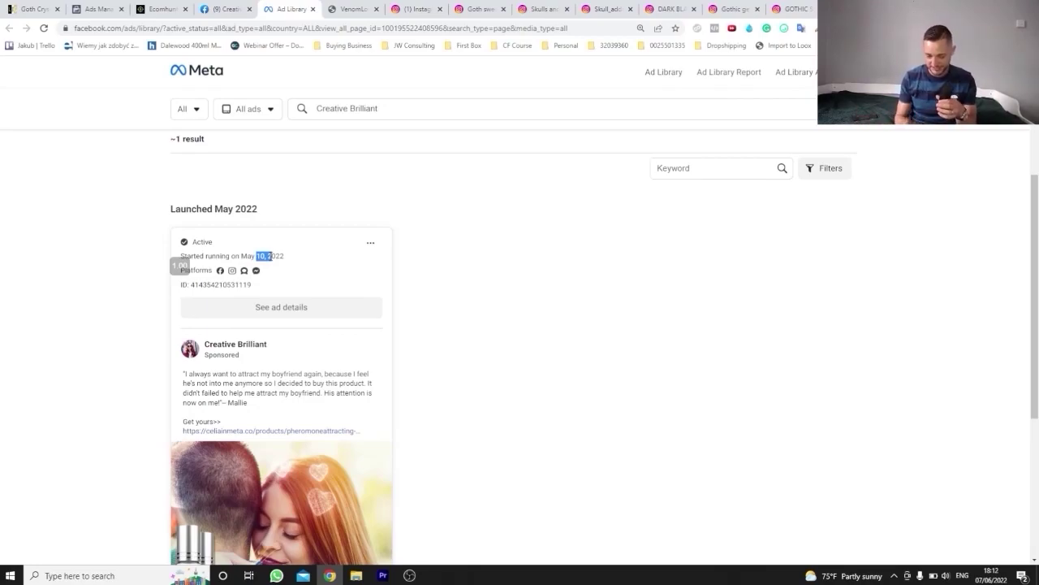
Step: Review the VenomLove pheromone perfume product page on MixallStores in mobile view, covering its price, variants and description
key(ctrl+Tab)
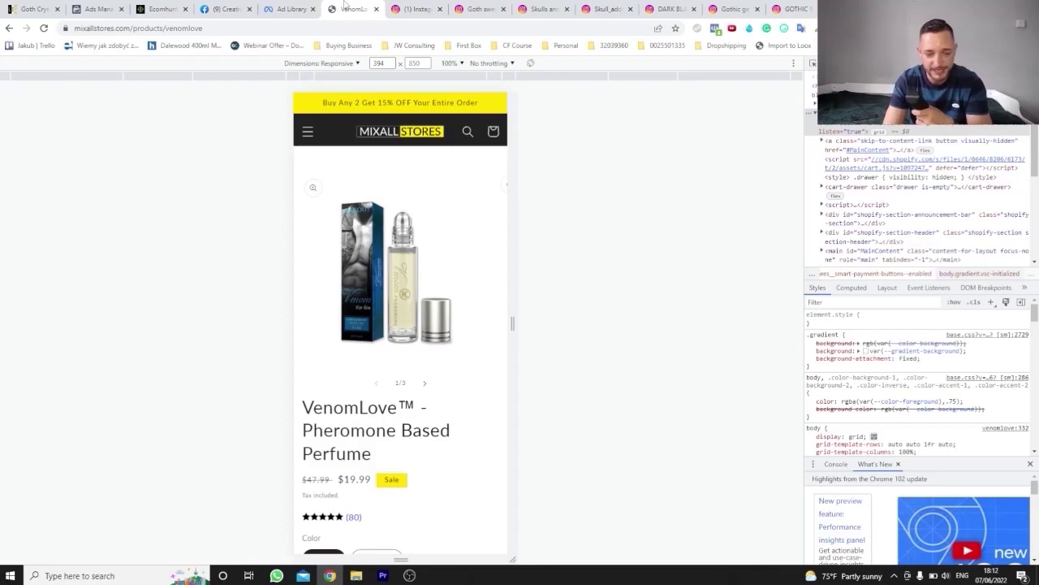
scroll(341, 327, down, 2)
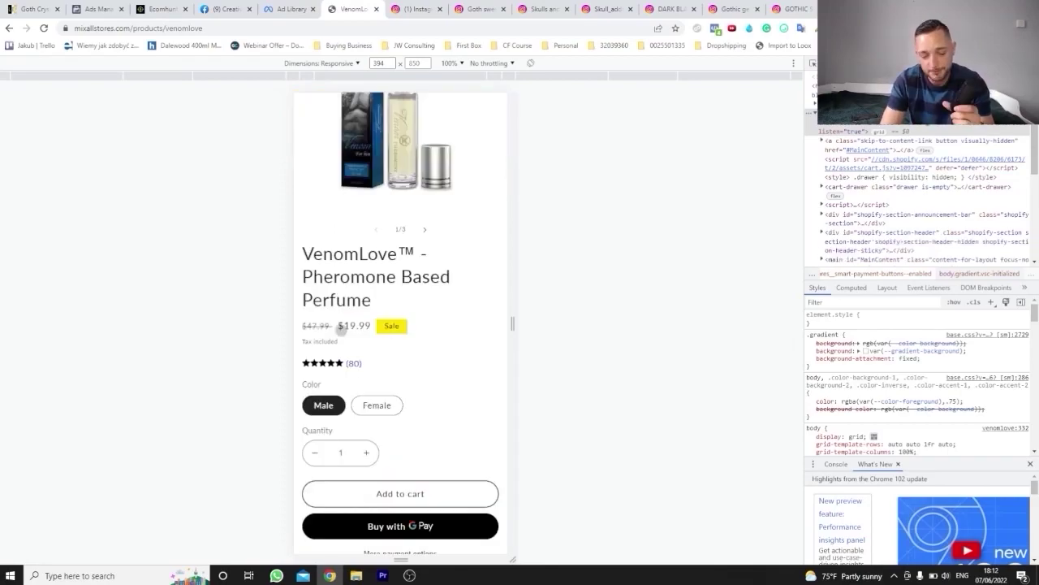
scroll(413, 331, down, 2)
scroll(412, 331, up, 5)
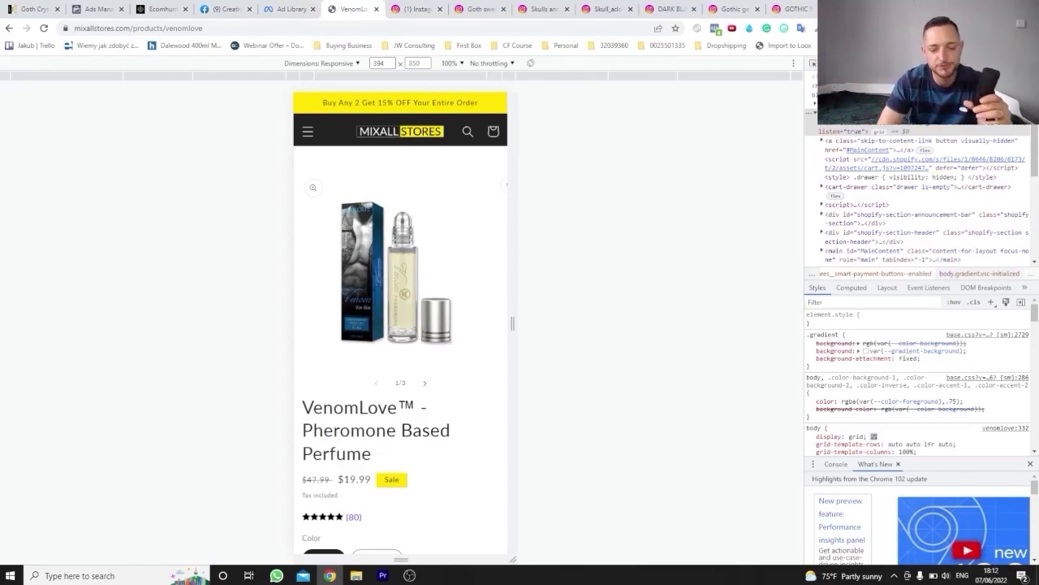
scroll(371, 245, down, 6)
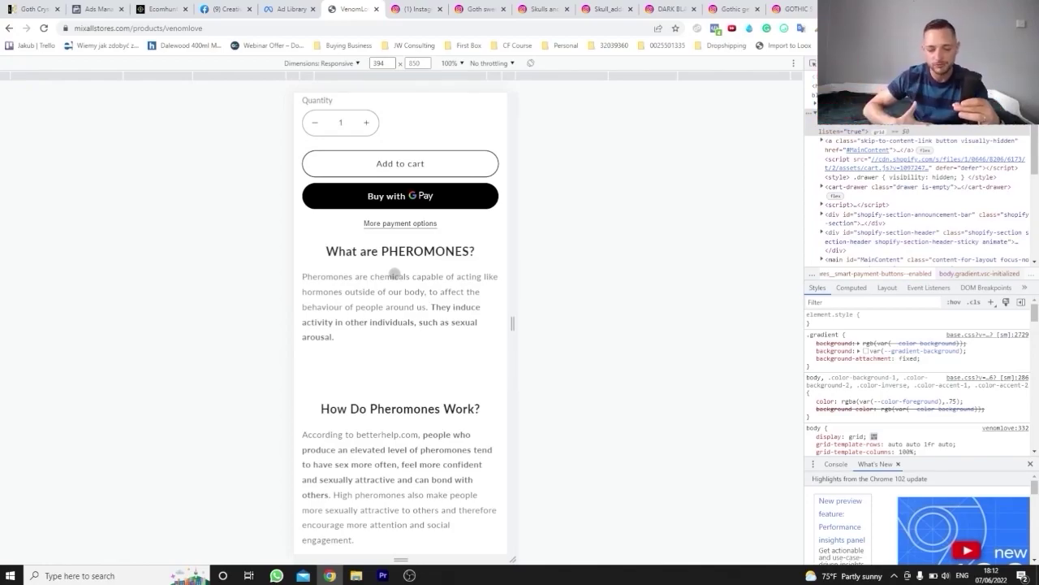
scroll(394, 274, down, 1)
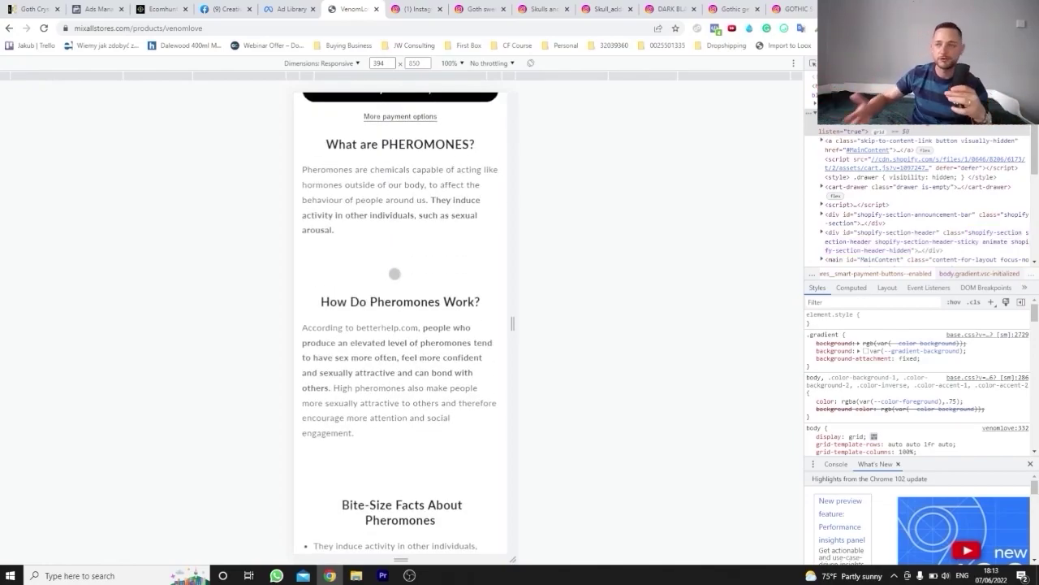
scroll(394, 274, up, 3)
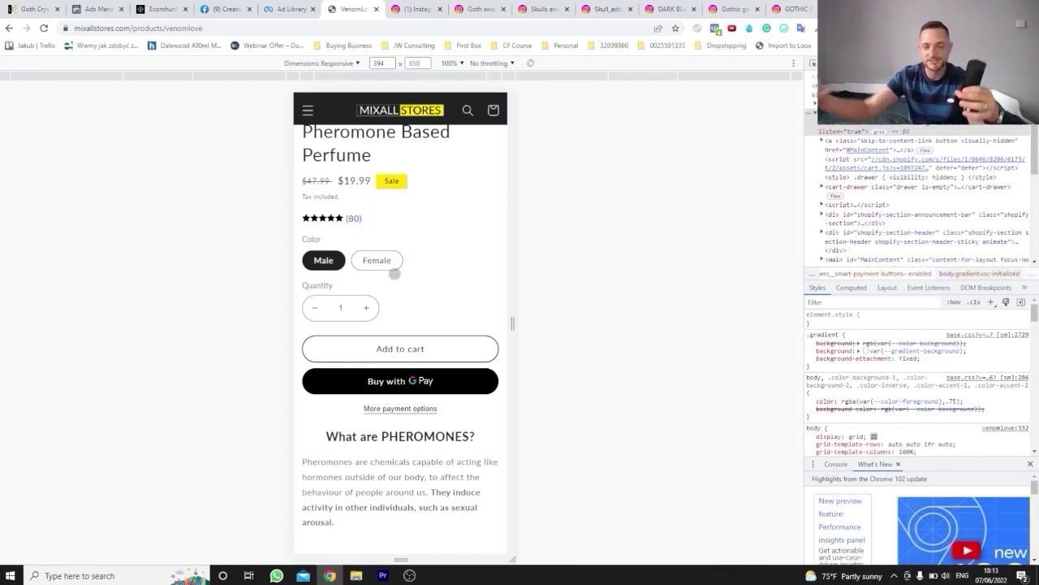
key(alt+Left)
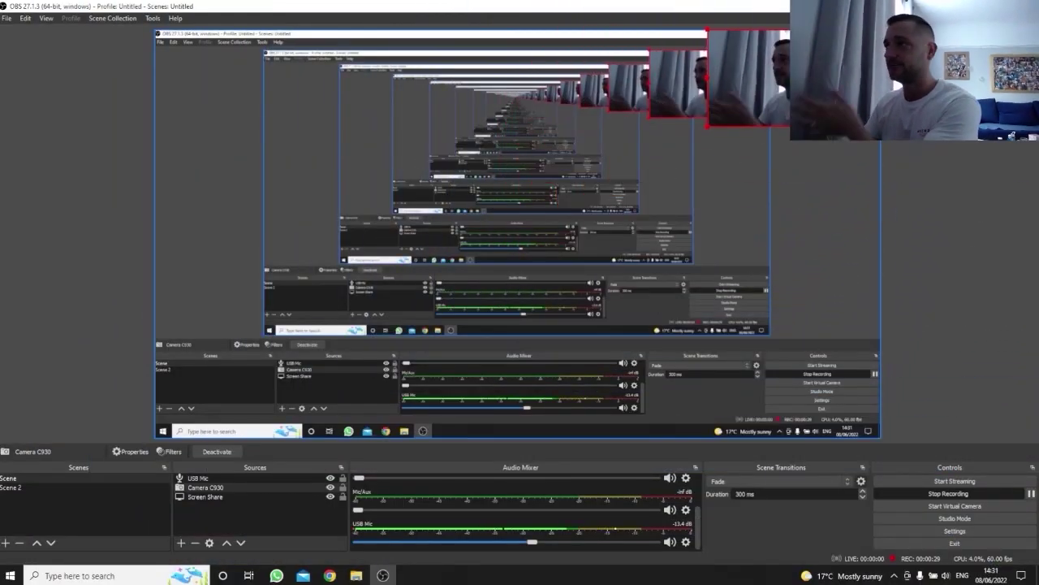
Step: Switch from OBS to Chrome and review the Day 1 Skull Ring ad spend, influencer cost and net profit in the 7 Days Challenge sheet
key(alt+Tab)
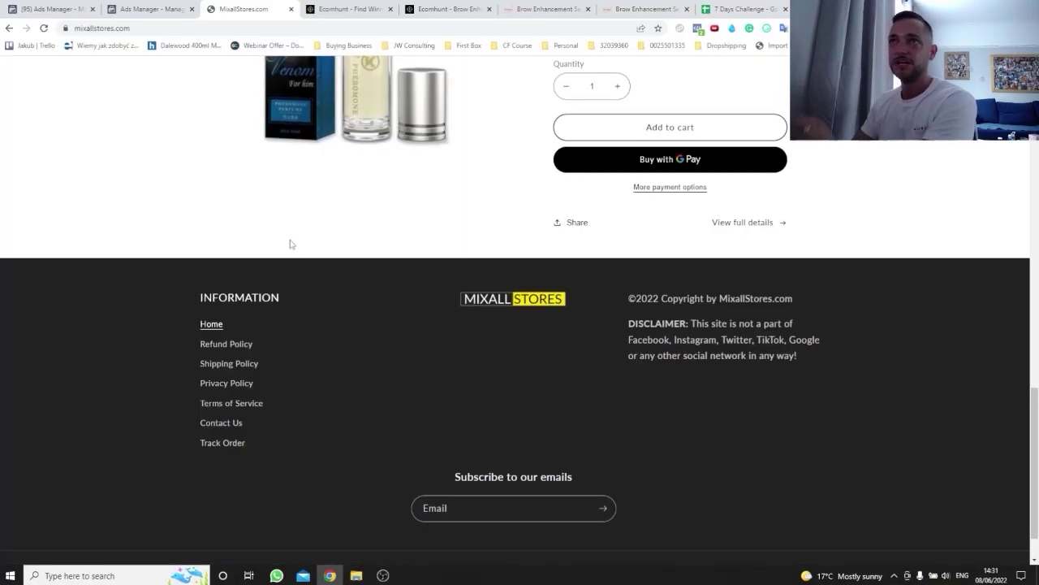
click(735, 9)
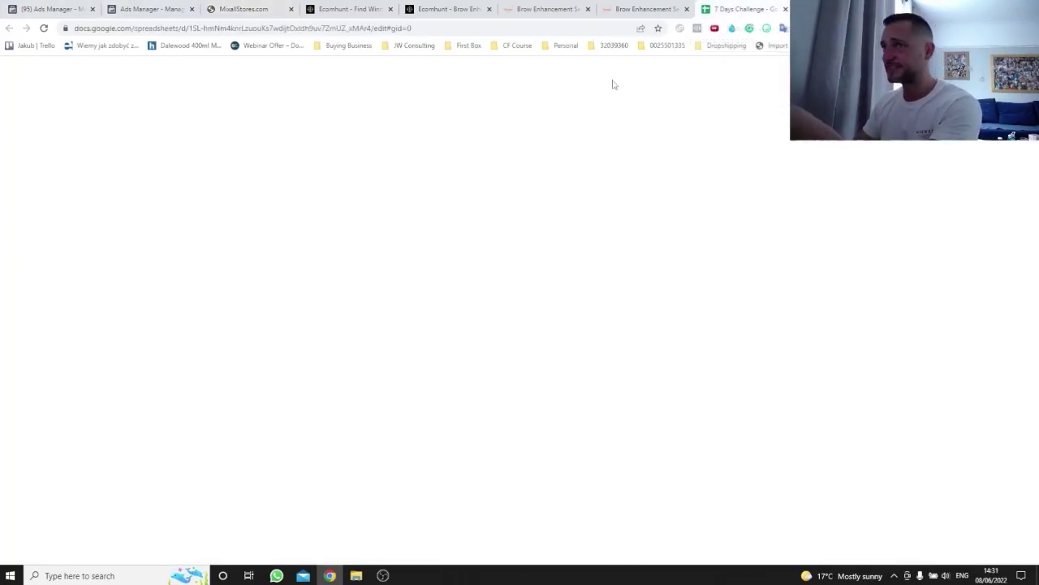
click(82, 149)
click(89, 157)
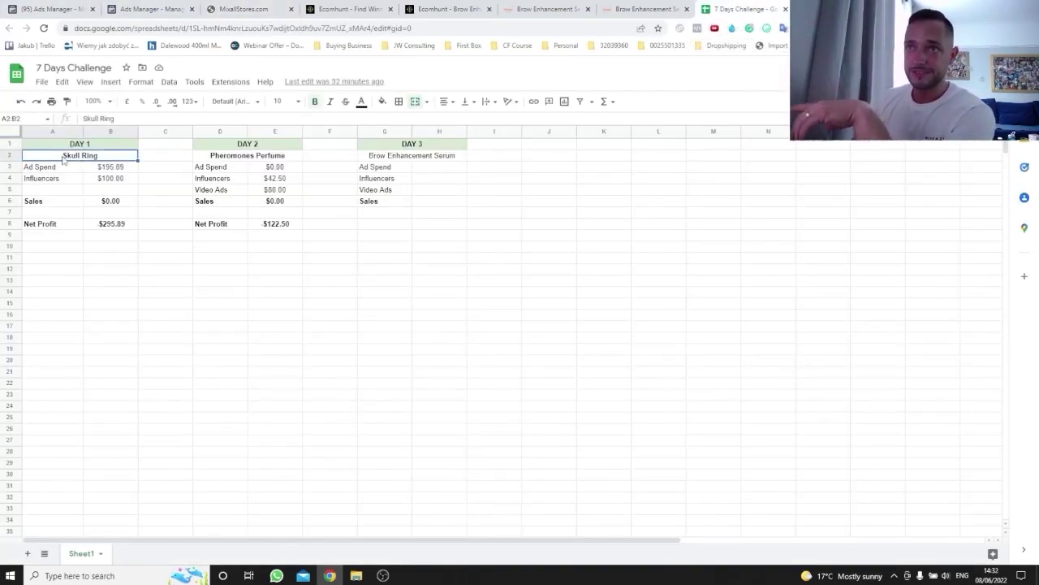
click(110, 168)
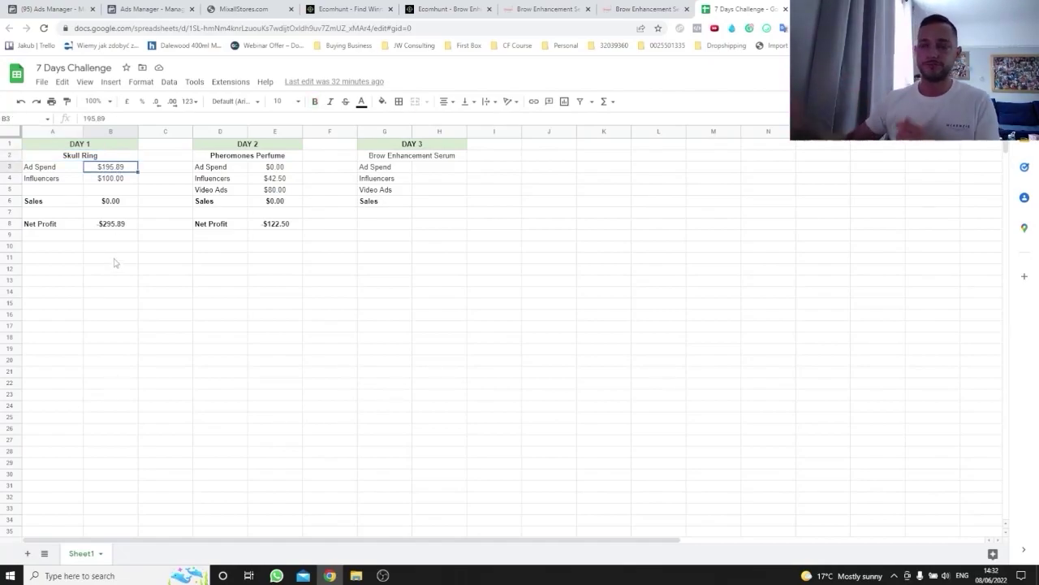
click(99, 180)
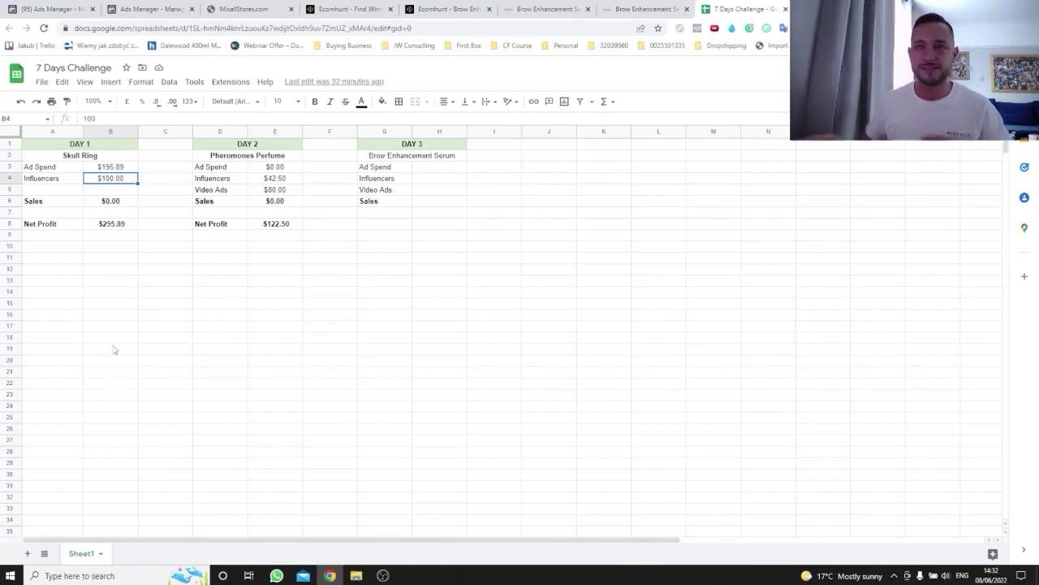
click(83, 148)
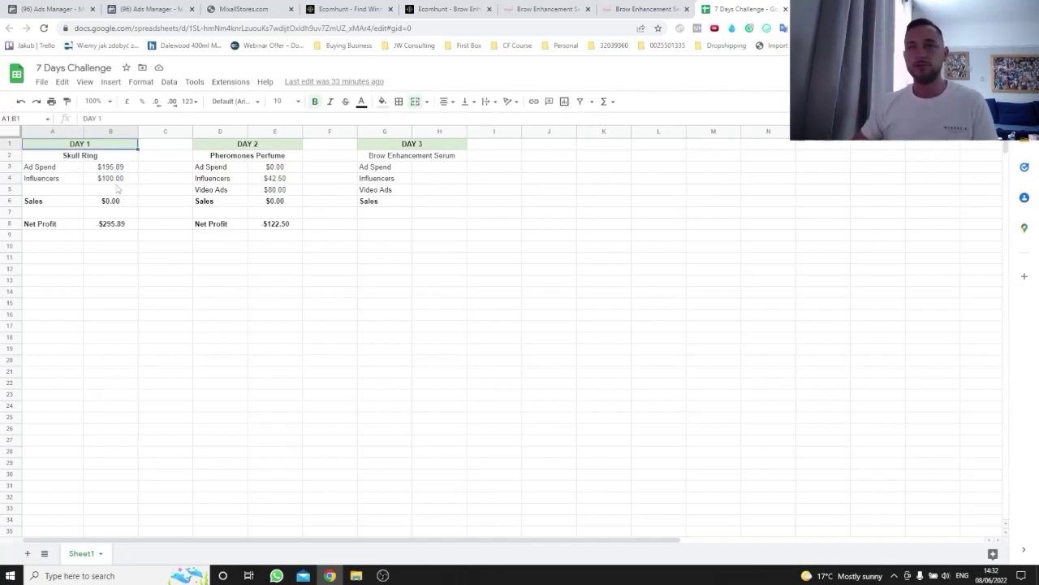
click(113, 225)
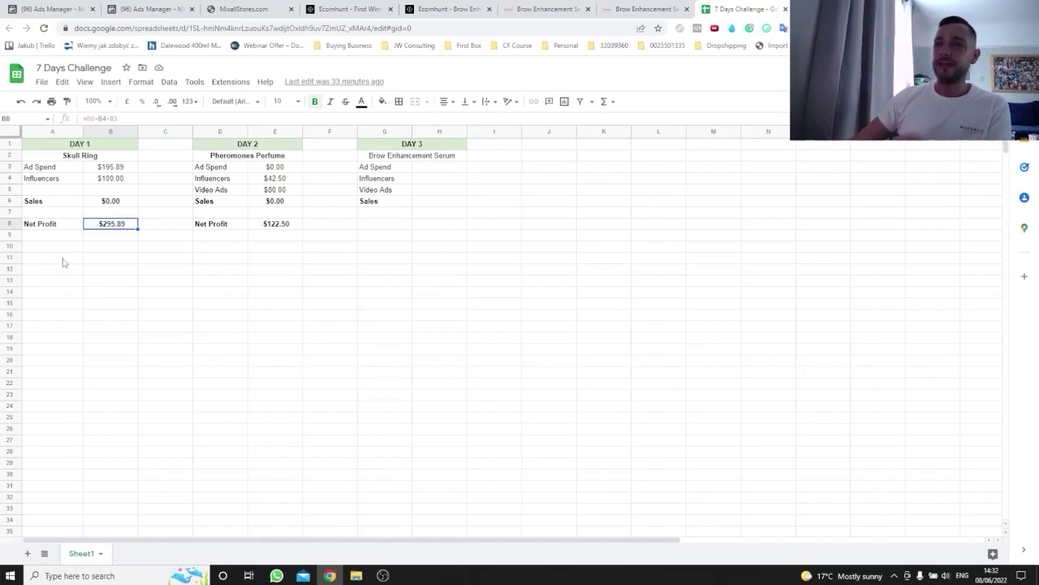
Step: Check the Day 2 Pheromones Perfume entry in the challenge sheet and review the VenomLove product on the MixallStores site
click(241, 159)
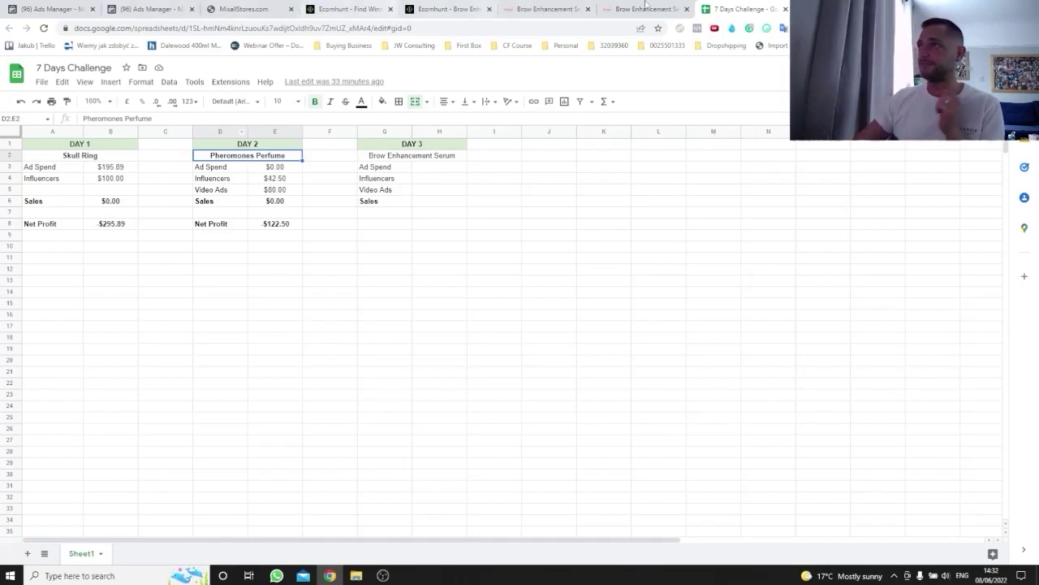
click(243, 9)
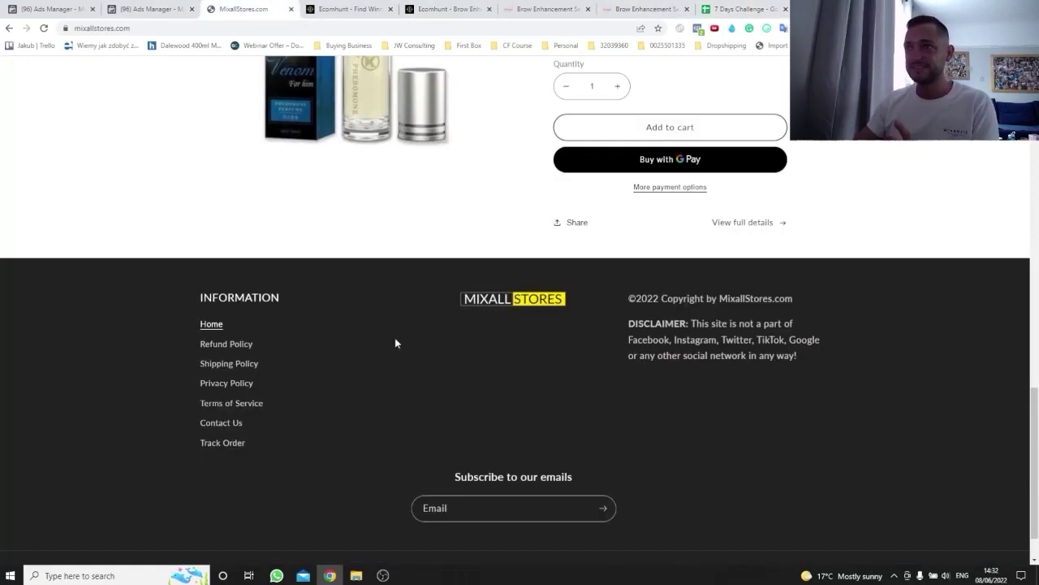
scroll(488, 375, up, 4)
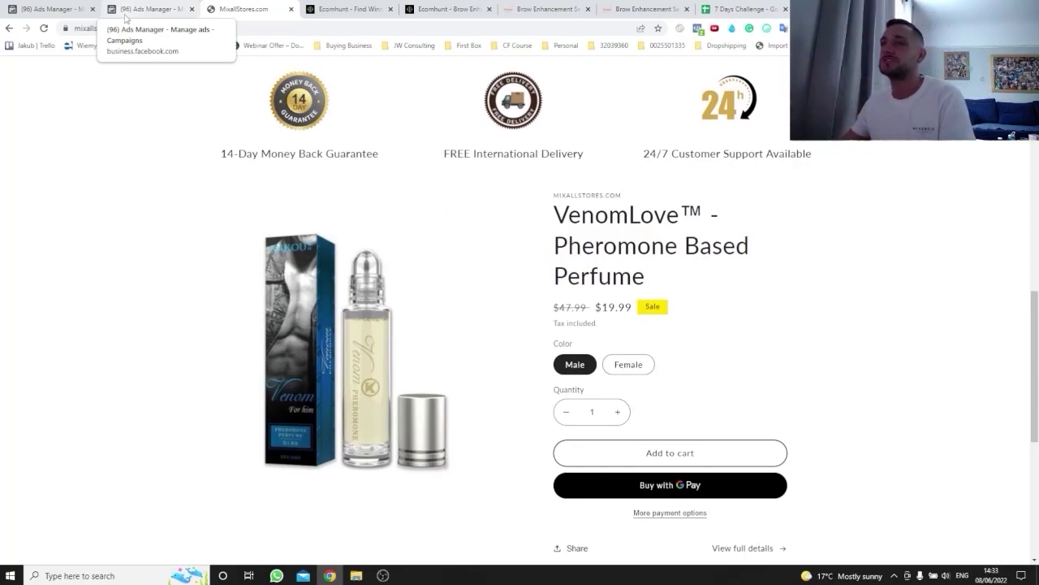
Step: Review the perfume campaign's ad sets and daily budgets in Ads Manager, and list the ads belonging to all ten sets
click(126, 14)
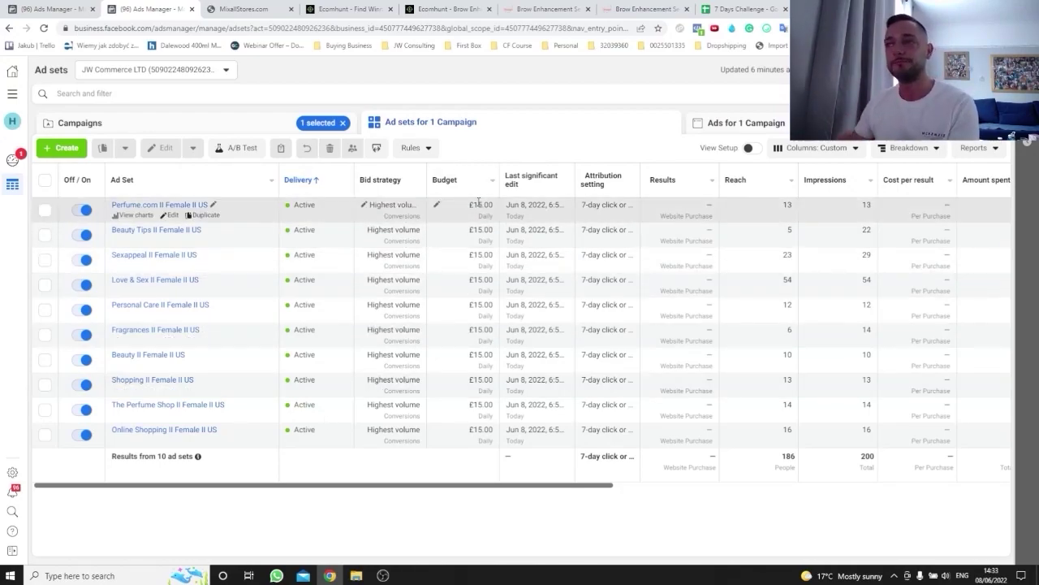
mouse_move(506, 191)
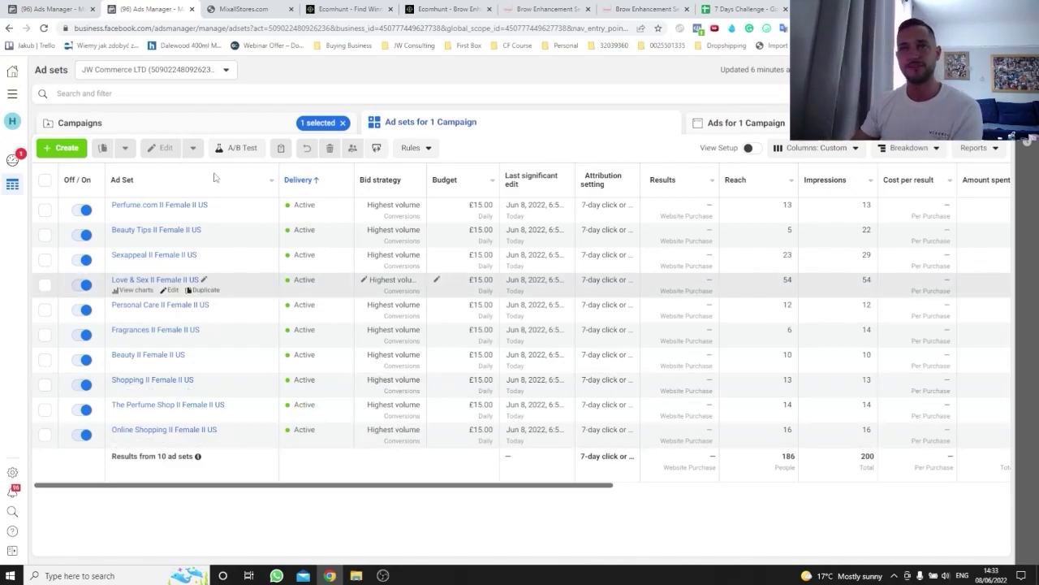
click(44, 179)
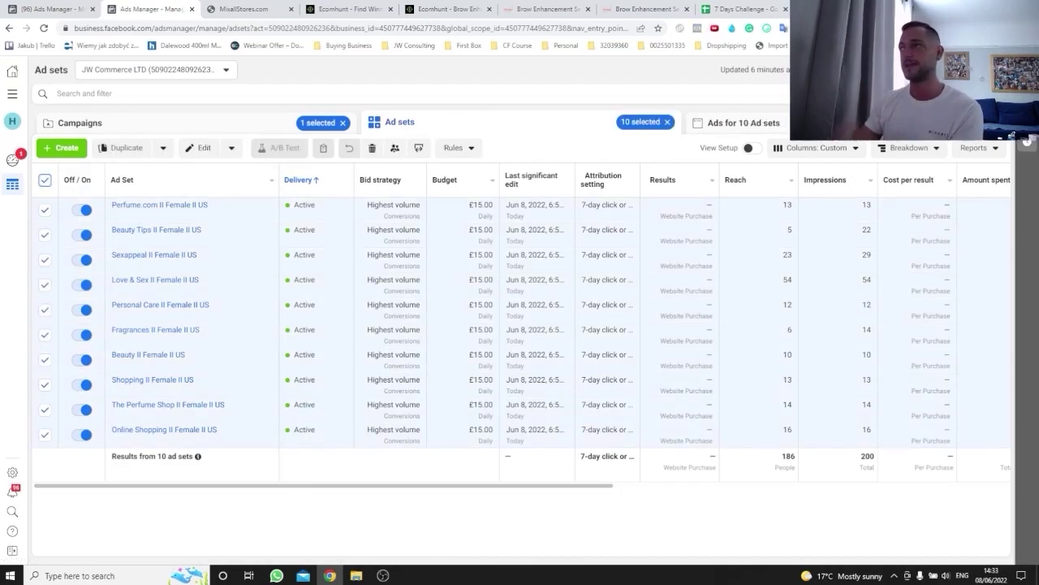
click(739, 123)
Step: Examine the delivery status of the Video 1, Video 2 and Video 3 ads across all ten ad sets, including rejected ones
scroll(632, 291, down, 5)
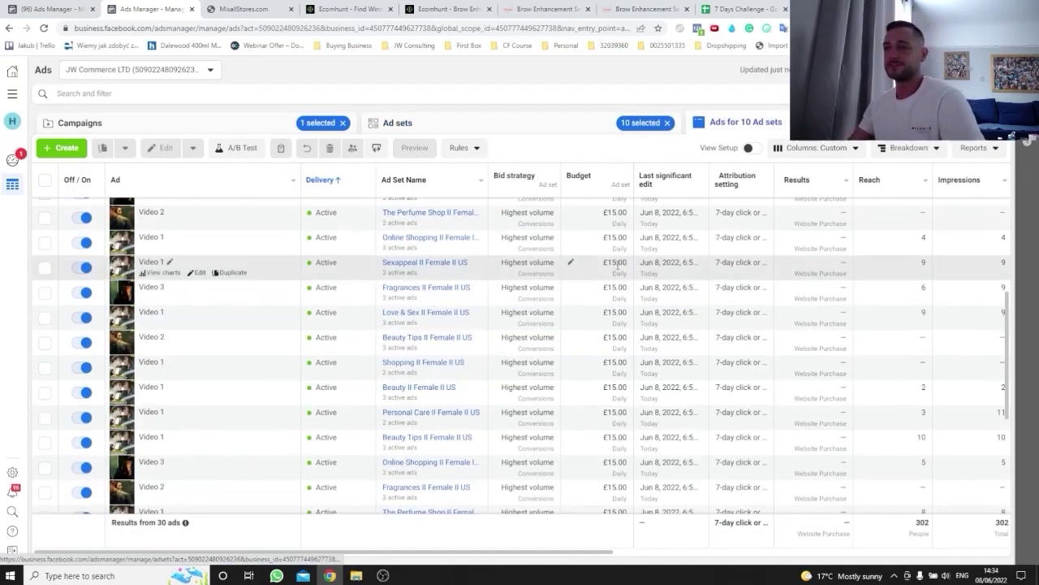
scroll(644, 294, down, 4)
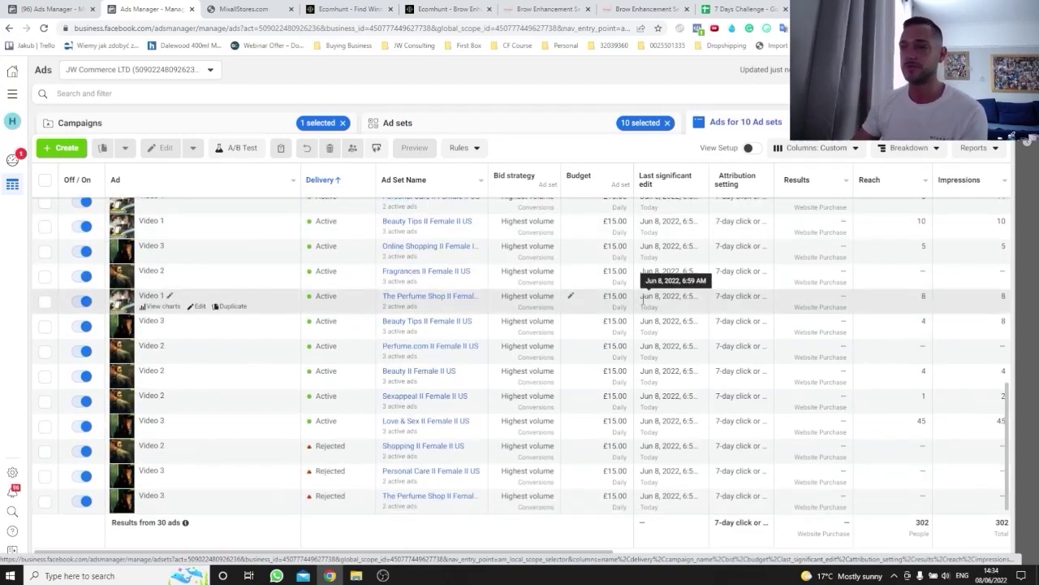
scroll(392, 307, down, 3)
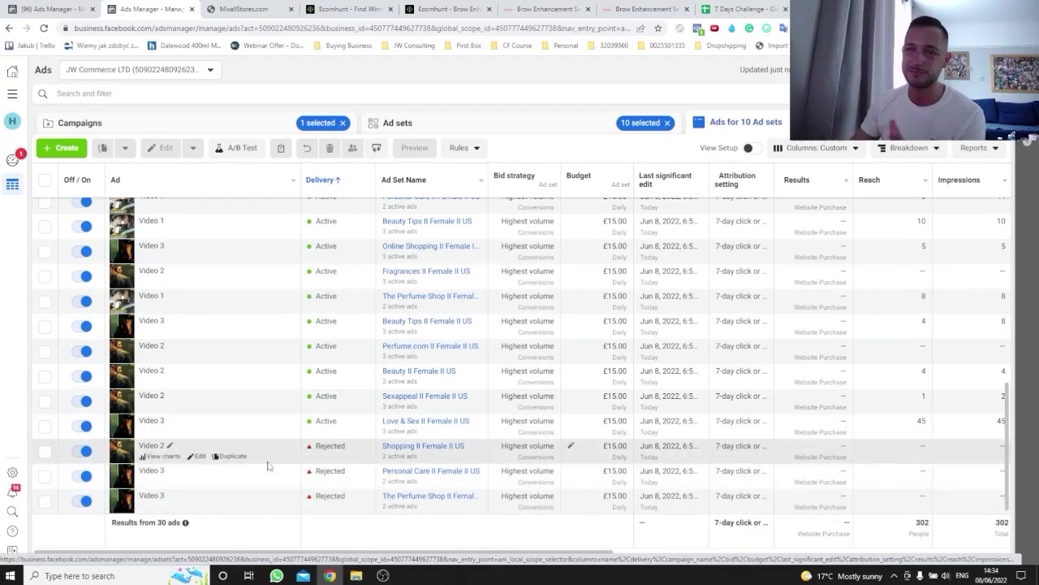
scroll(207, 485, up, 5)
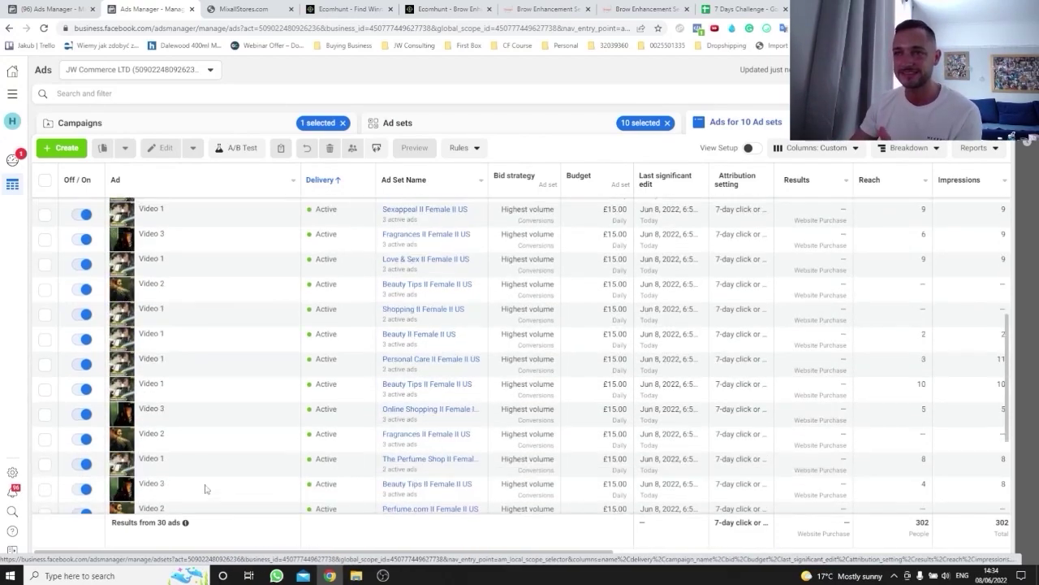
scroll(244, 357, down, 3)
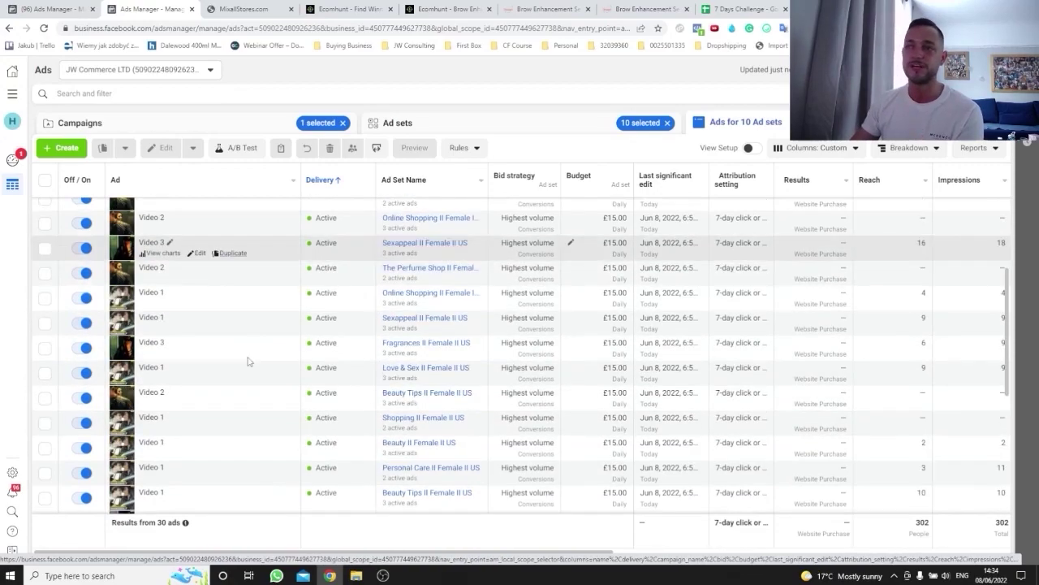
scroll(235, 343, down, 3)
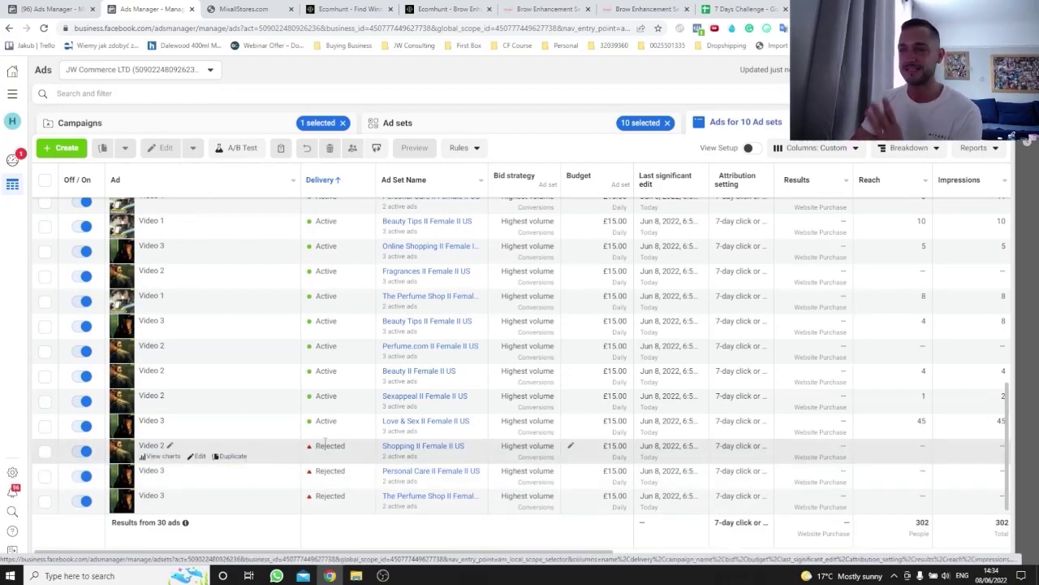
mouse_move(344, 461)
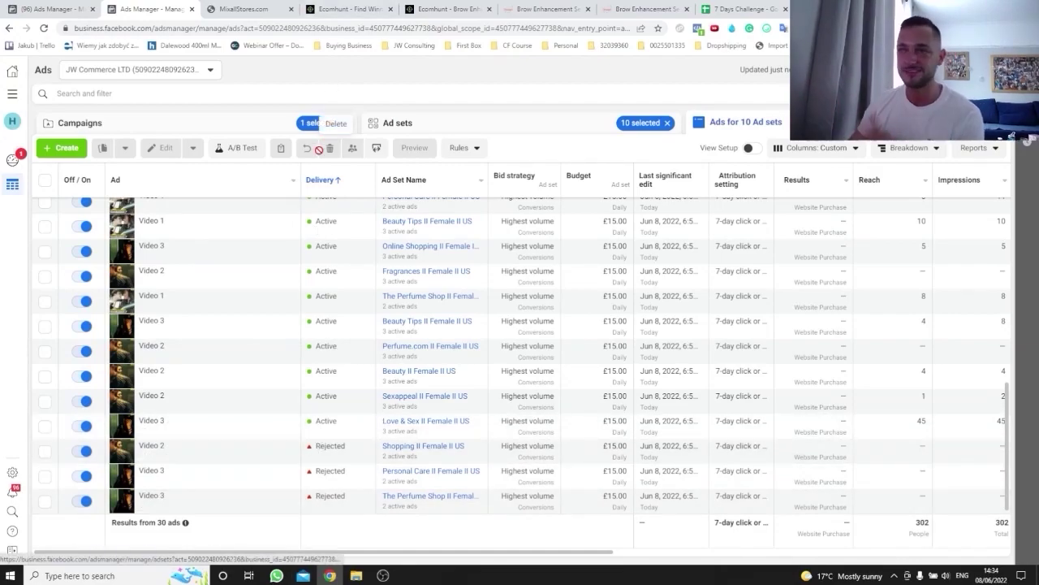
scroll(371, 355, up, 1)
scroll(371, 355, up, 5)
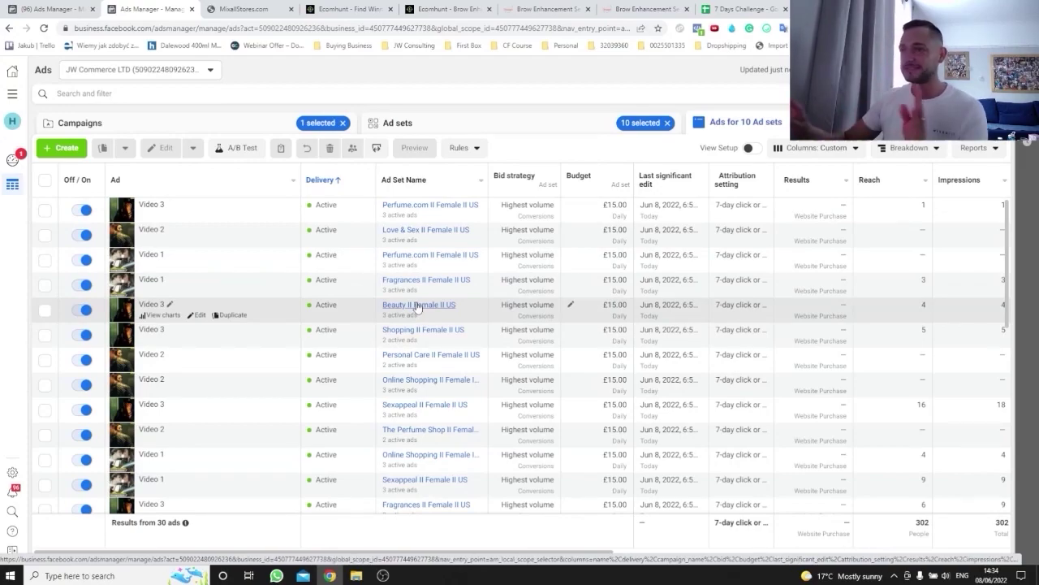
scroll(416, 302, down, 5)
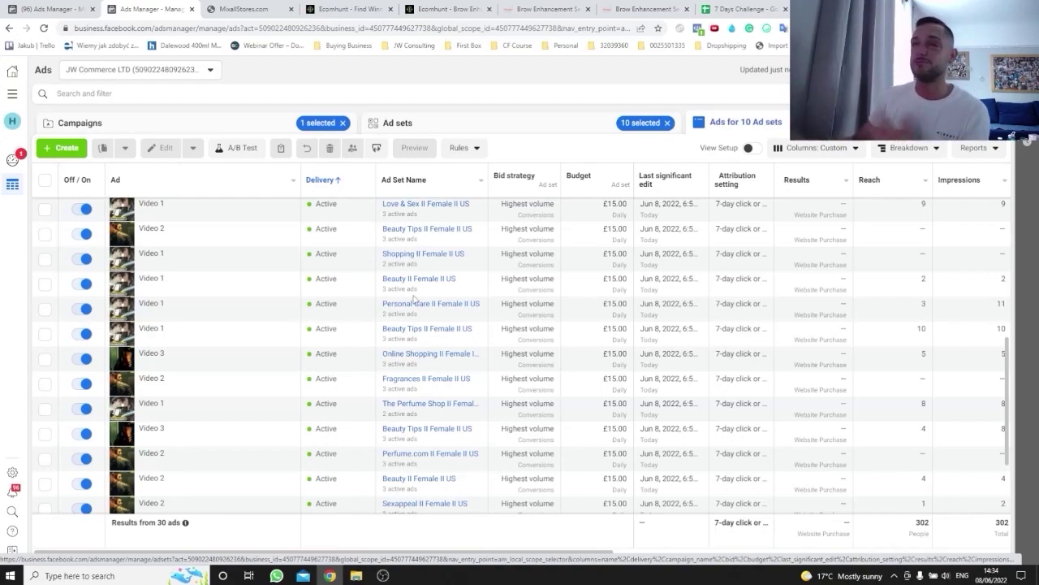
scroll(482, 393, down, 2)
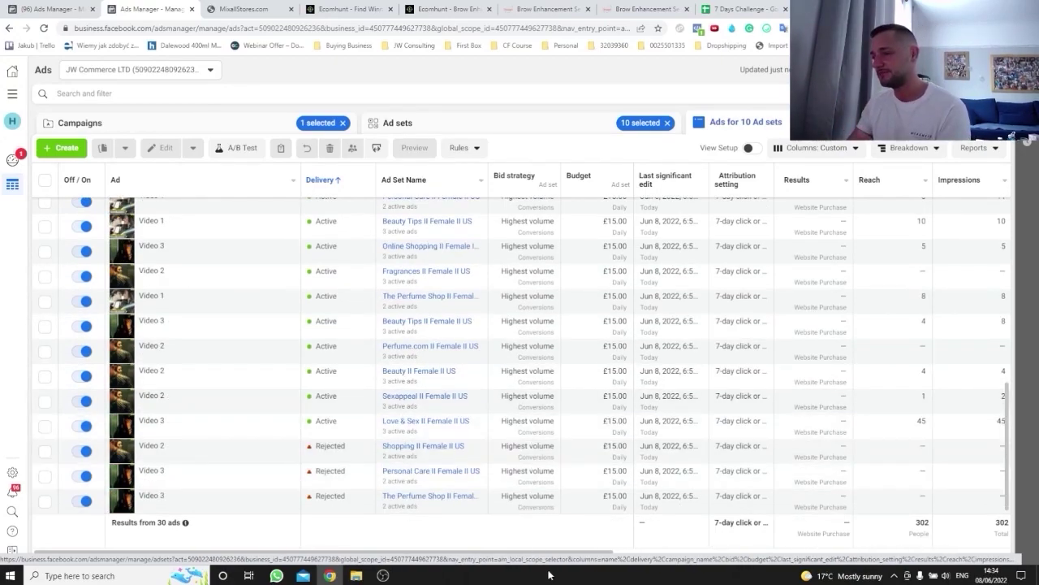
Step: Check the ads' total amount spent, highlighting the figure, and their total 3-second video plays
drag(550, 552, 840, 549)
double_click(786, 523)
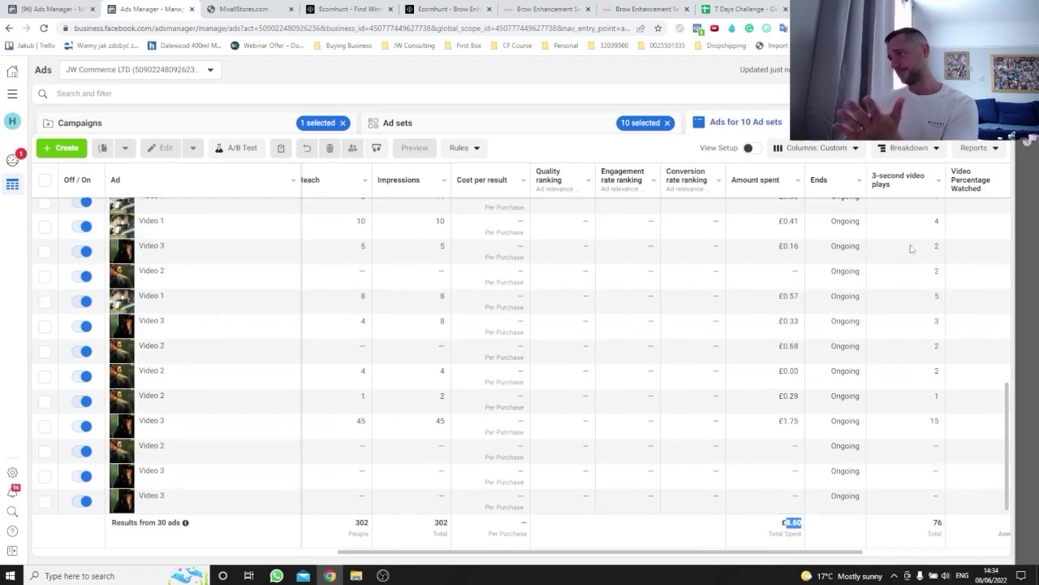
click(936, 524)
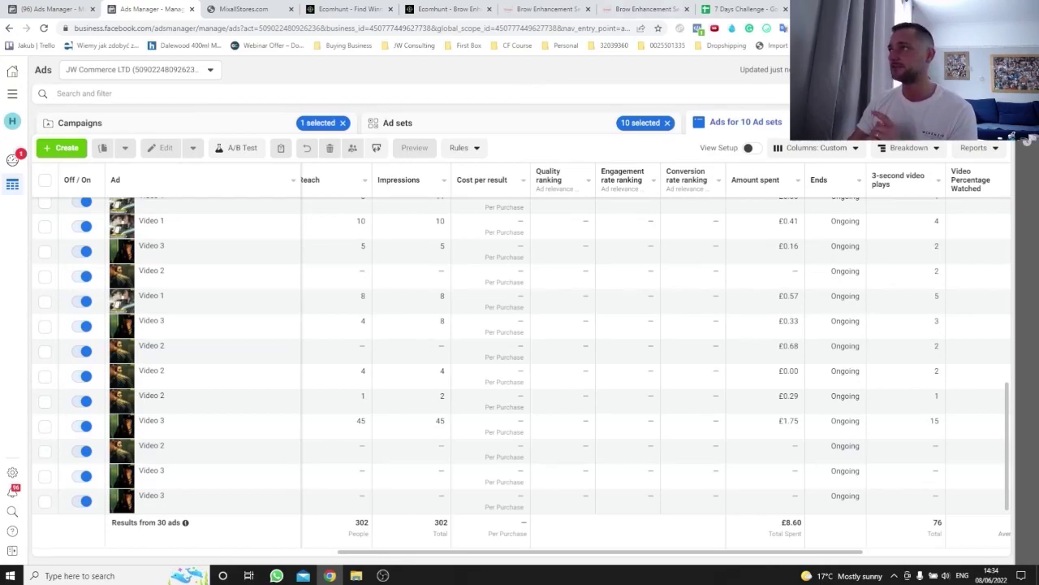
Step: Read the dating coach's and Women's Fashion's replies about paid posts in the mixallstores Instagram inbox, including the promo rates
click(836, 9)
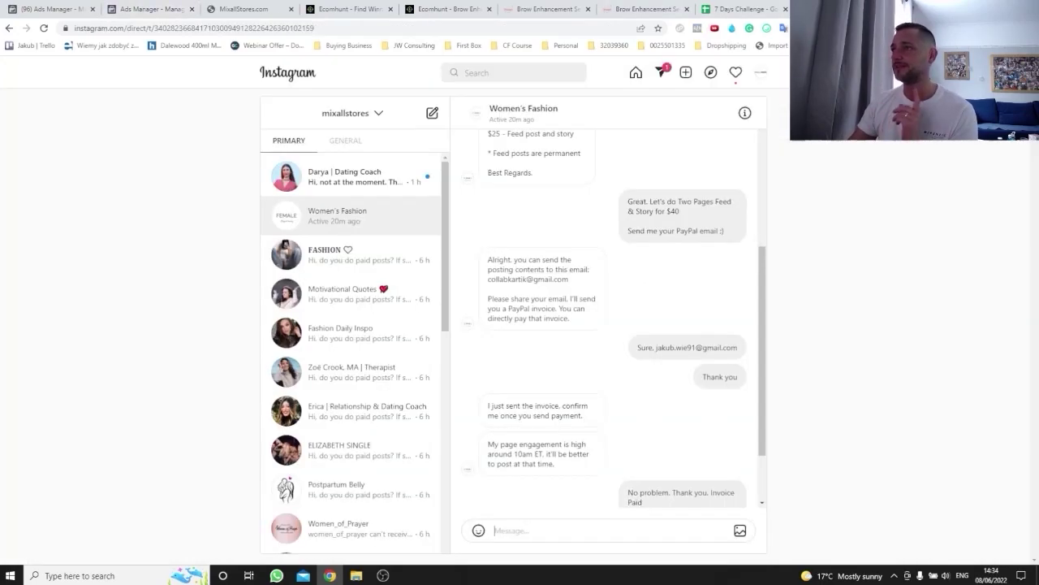
click(331, 187)
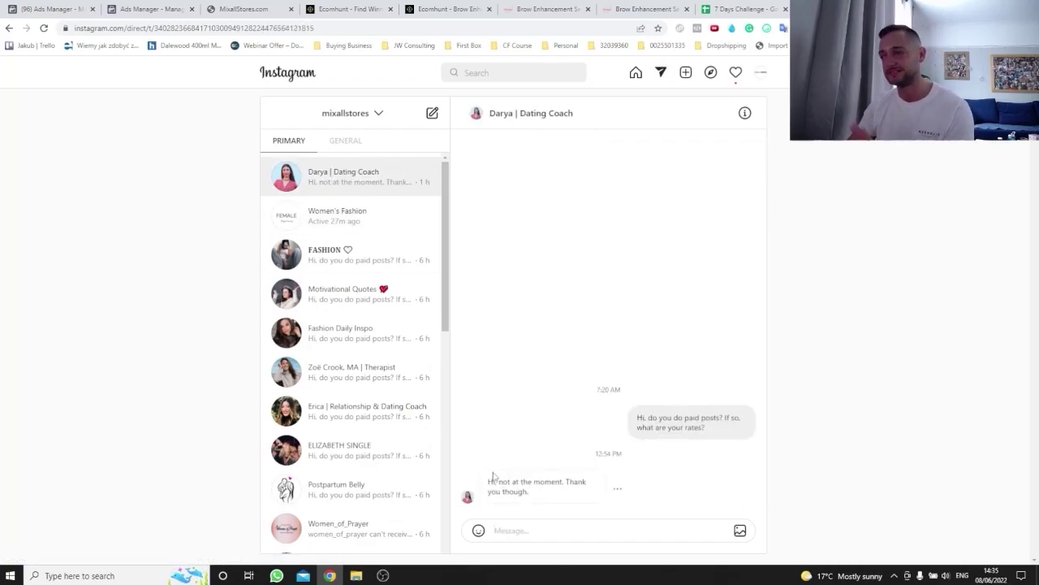
click(345, 211)
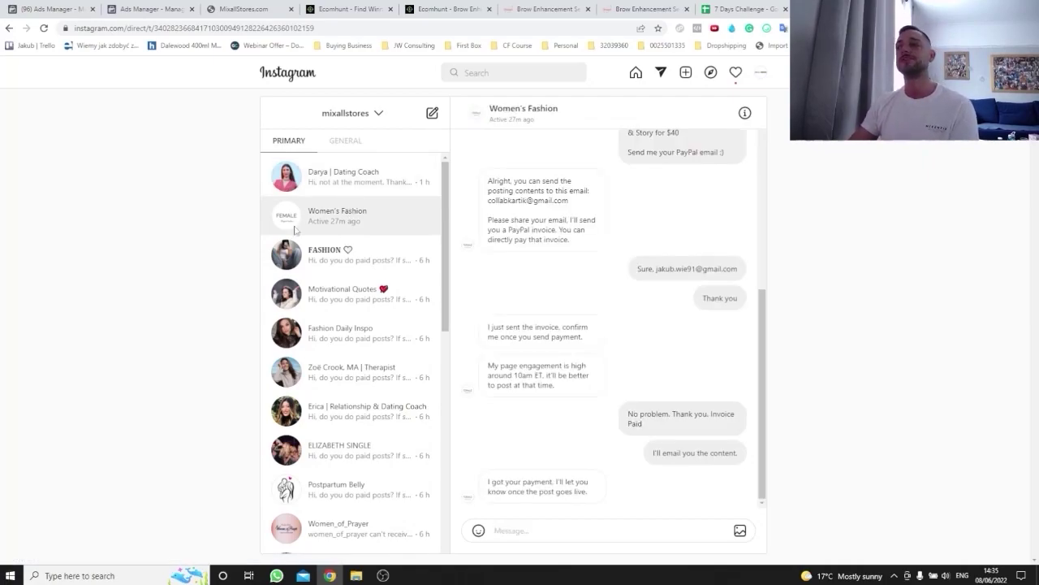
scroll(626, 430, up, 2)
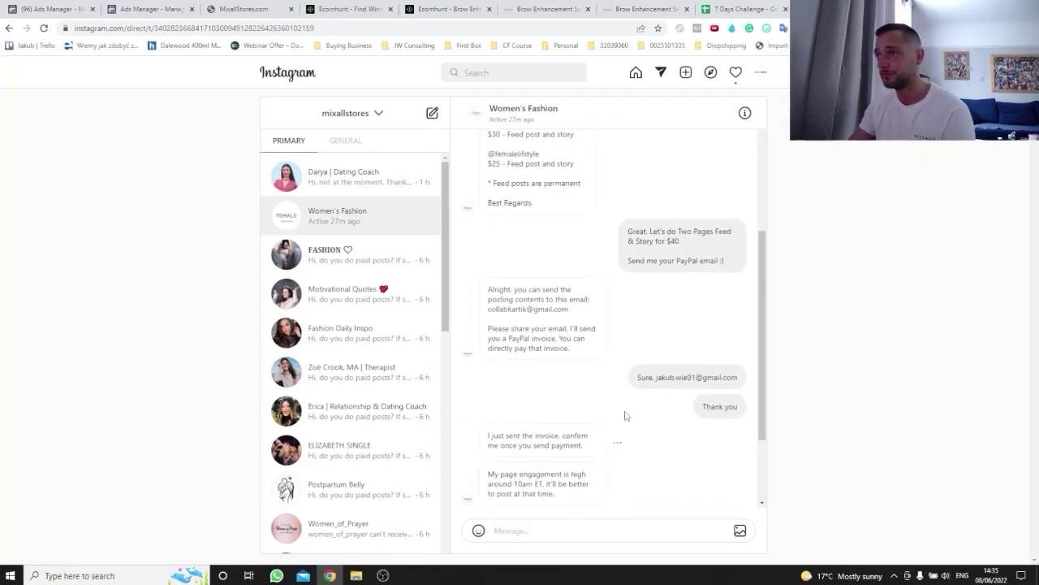
scroll(625, 416, up, 2)
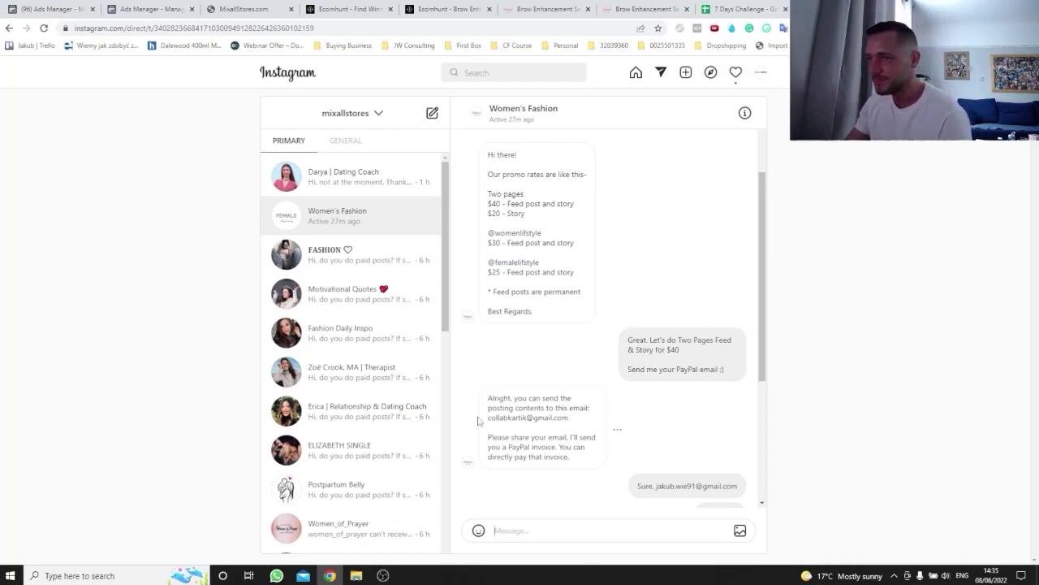
Step: Look through the other pages contacted about paid posts and reread the Women's Fashion conversation through to its latest message
scroll(351, 412, down, 3)
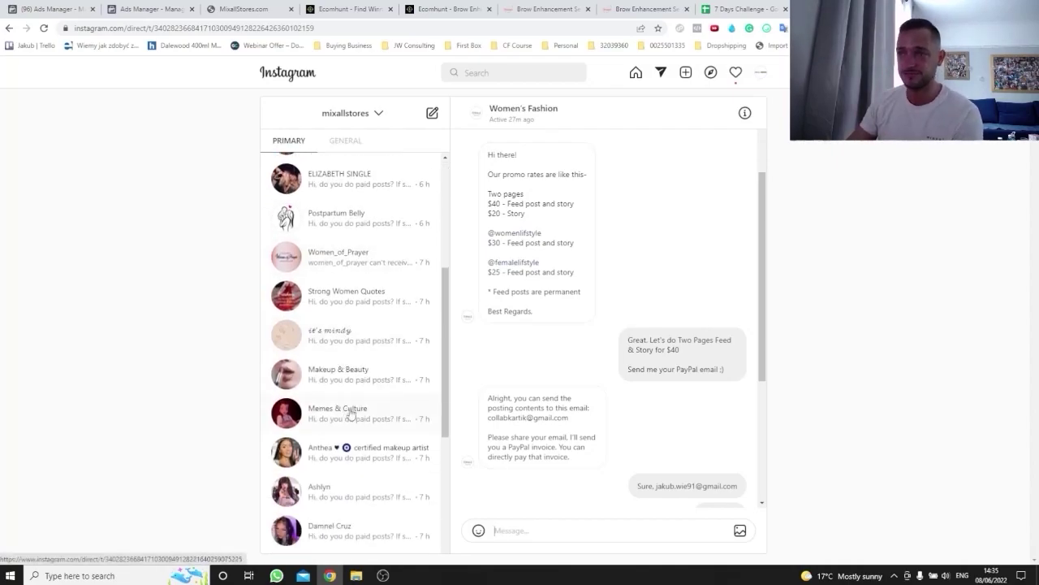
scroll(345, 432, down, 1)
scroll(348, 433, up, 4)
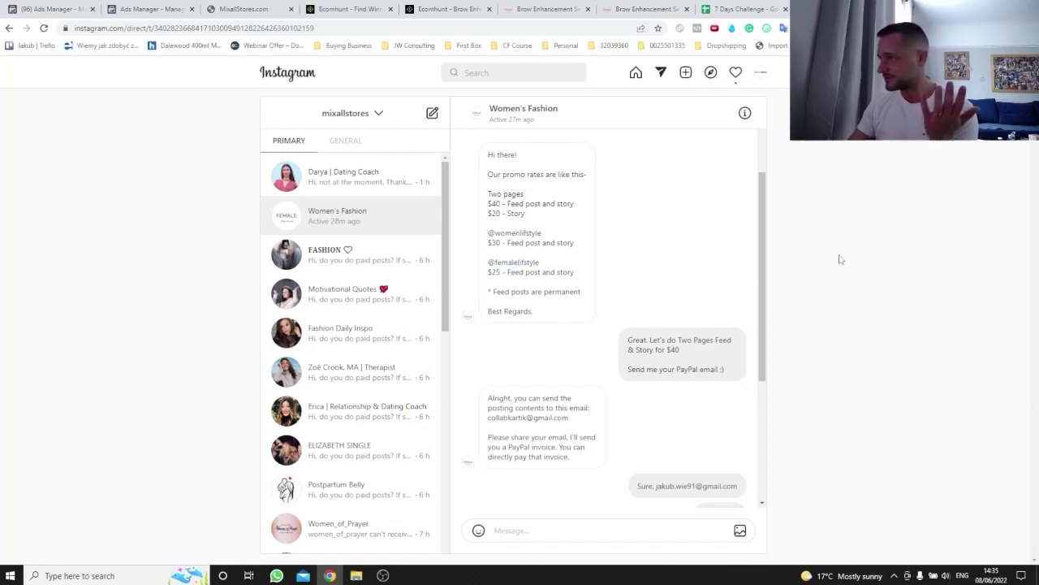
scroll(763, 252, up, 1)
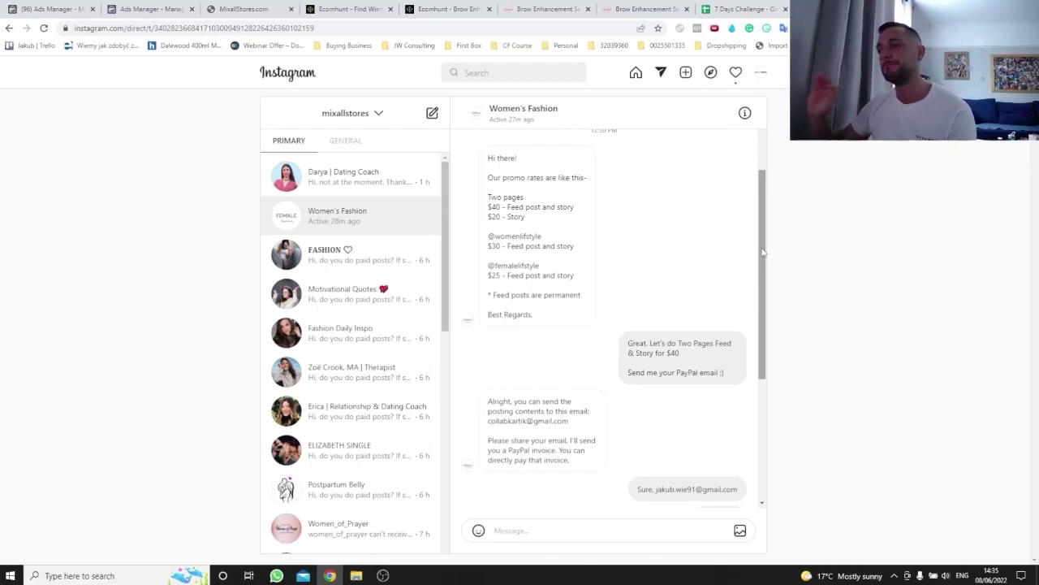
scroll(761, 252, down, 3)
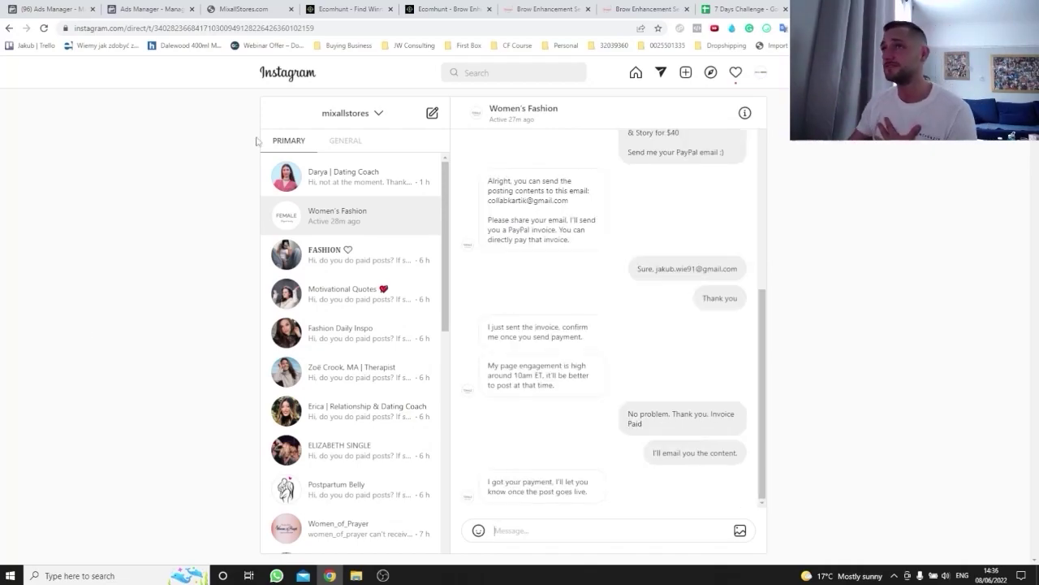
Step: Return to the perfume ads in Ads Manager and look over the amount spent on each ad from the start of the list
click(249, 7)
click(169, 7)
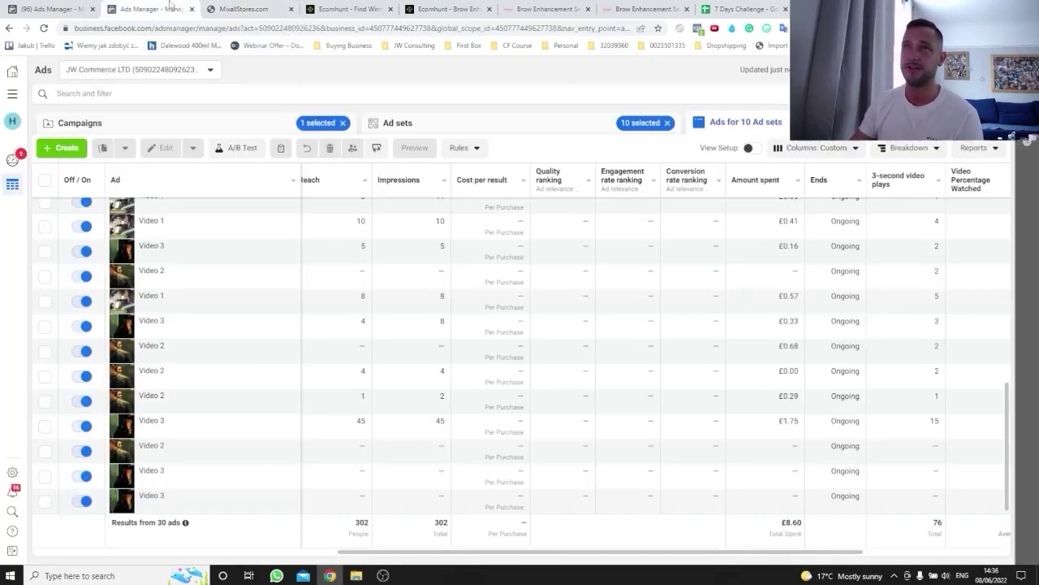
scroll(455, 370, up, 5)
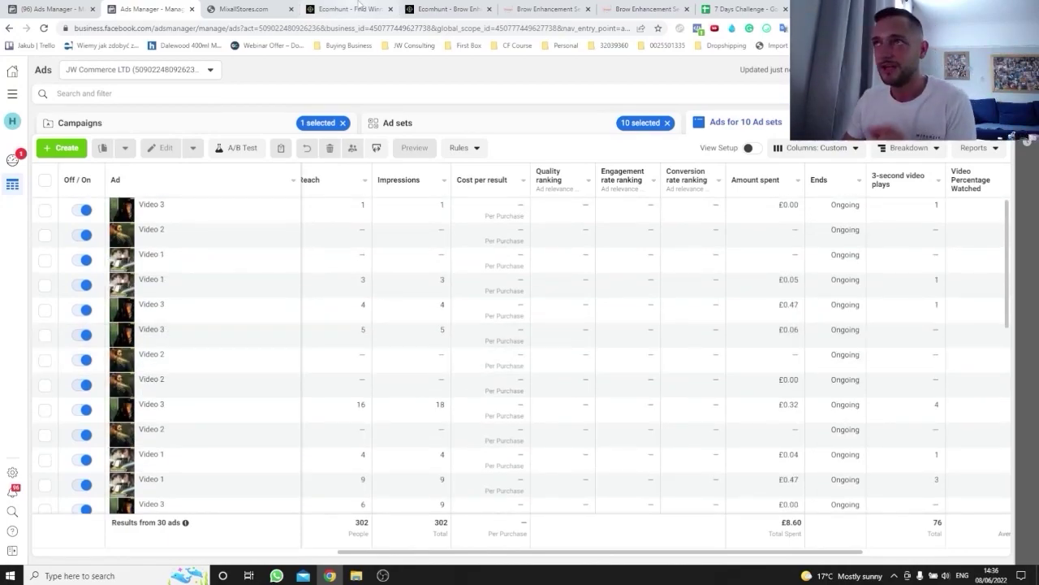
Step: Review the Brow Enhancement Serum on Ecomhunt, covering its profits and costs, saturation, analytics, engagement and links
click(352, 7)
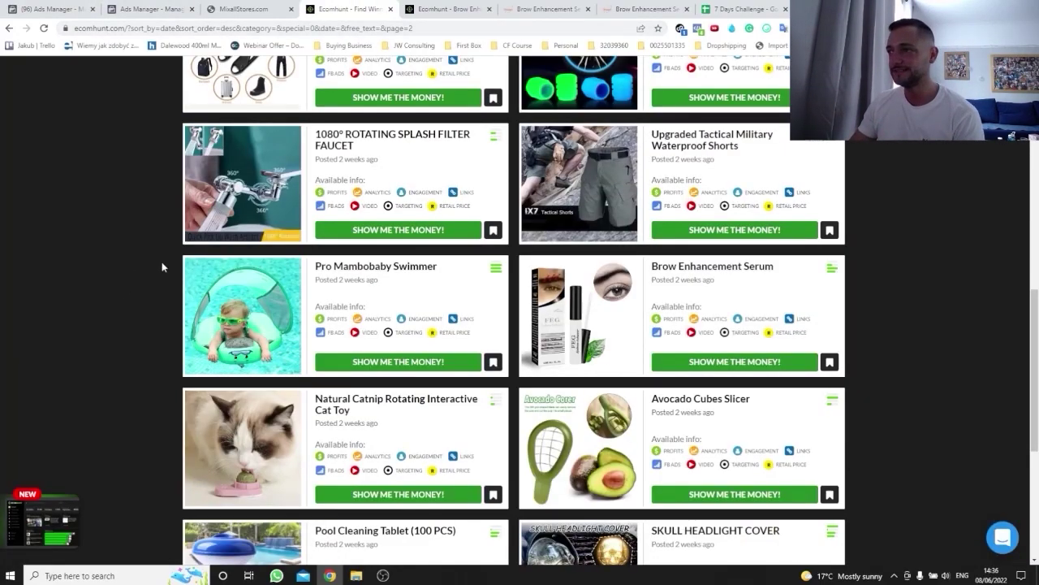
click(435, 9)
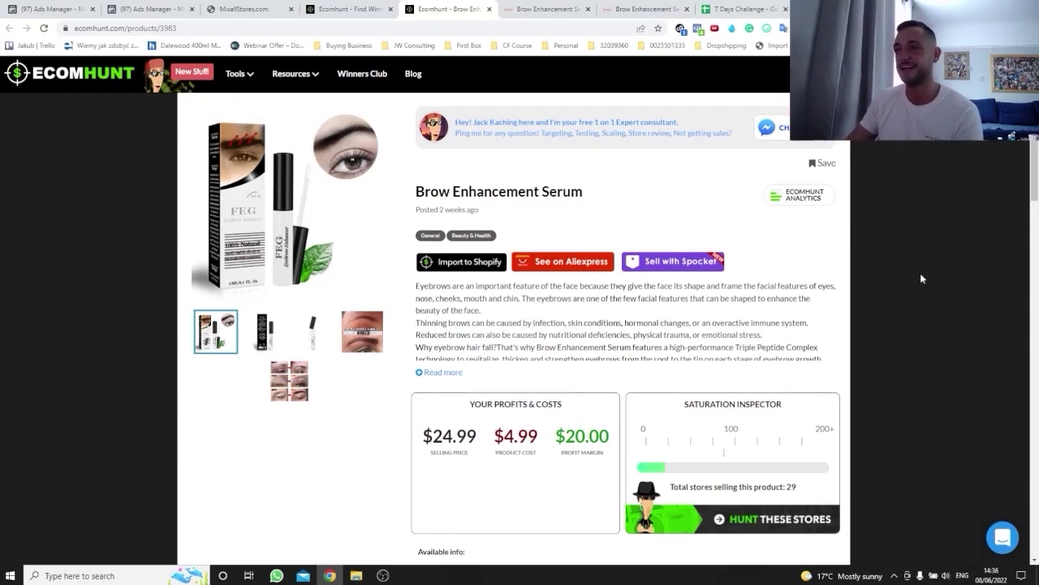
scroll(920, 278, down, 5)
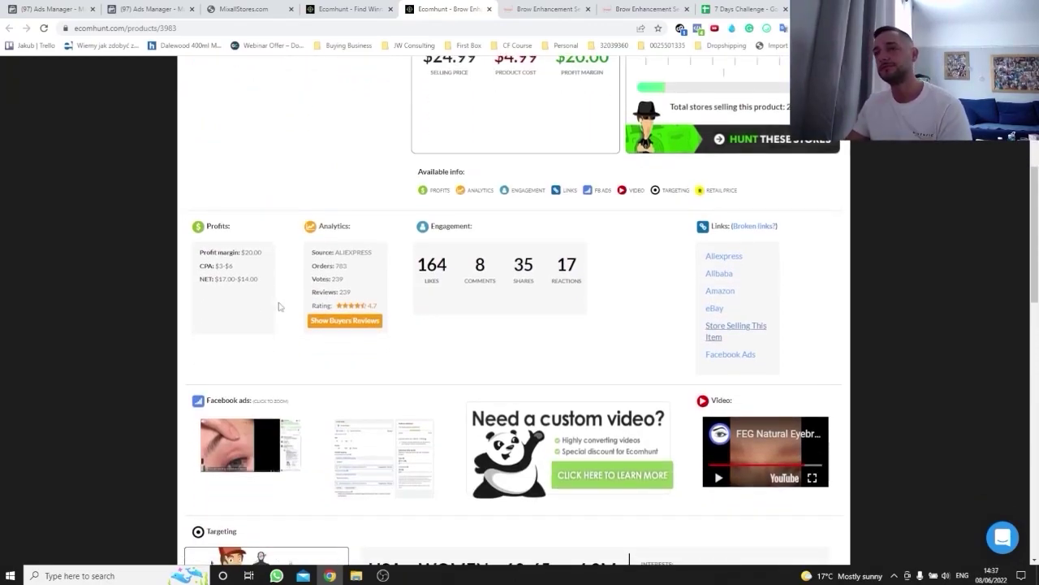
Step: View the serum's Facebook ad enlarged, close it, and open the Dresstapet store page selling the Brow Enhancement Serum
click(249, 442)
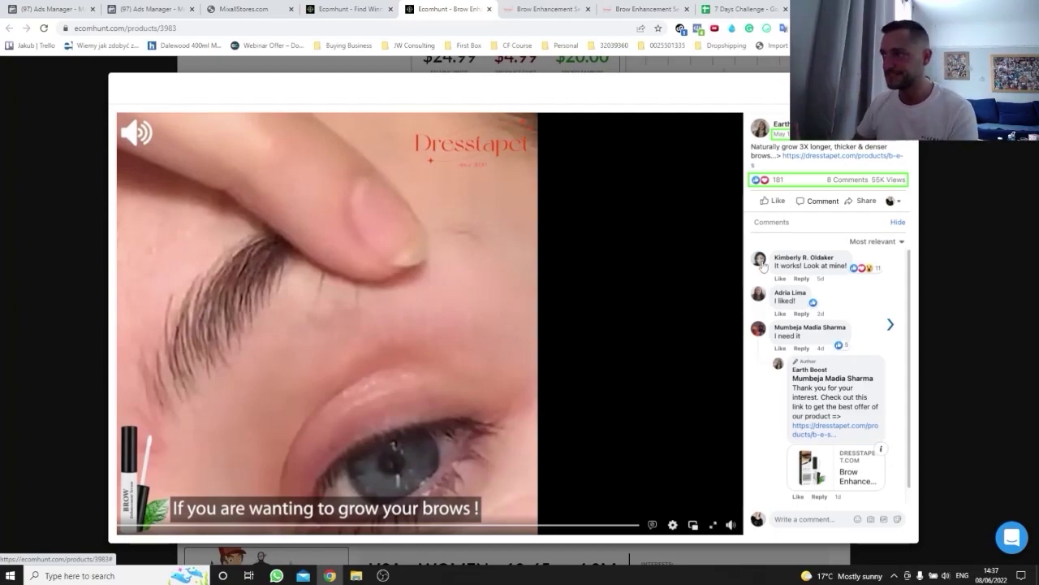
click(957, 213)
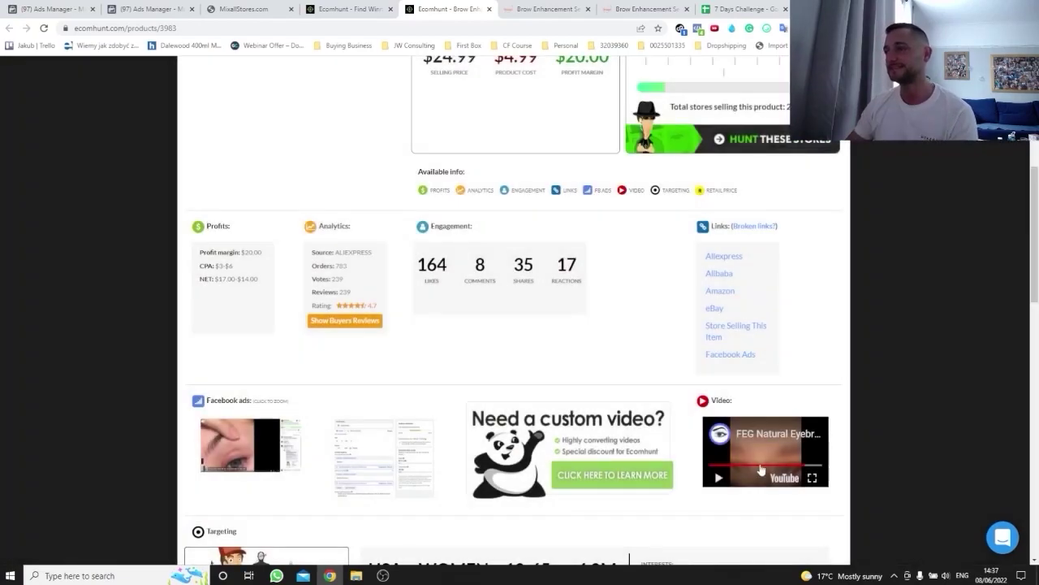
click(719, 331)
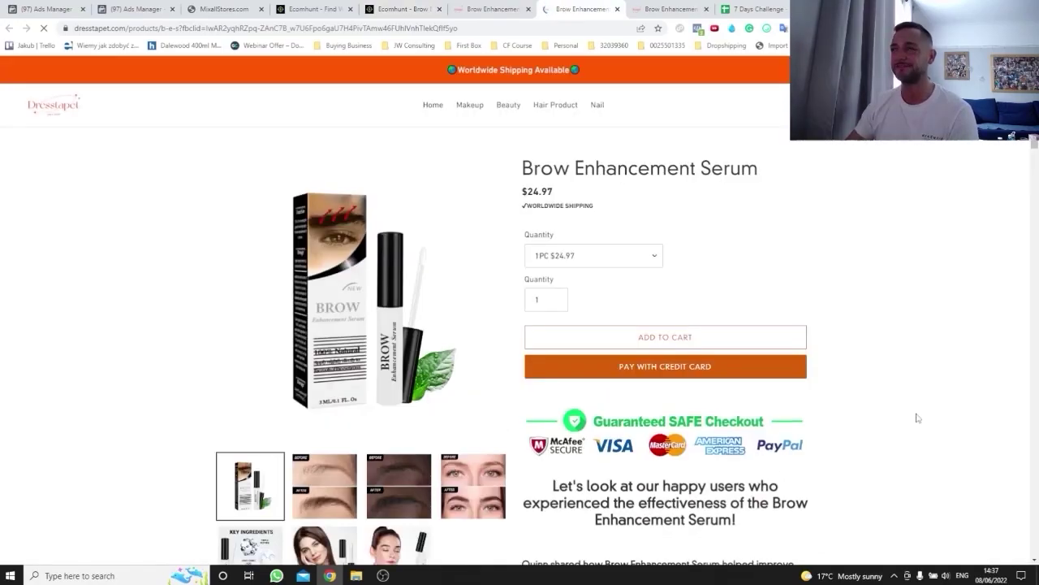
Step: Look through the Dresstapet Brow Enhancement Serum page, covering its offers, customer testimonials and before-and-after photos
scroll(918, 418, down, 3)
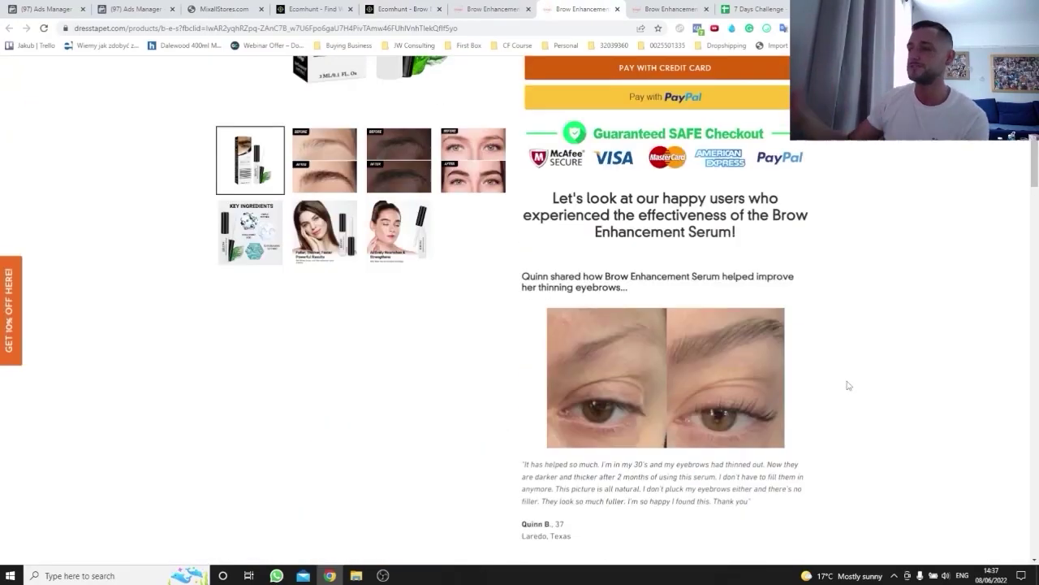
scroll(864, 388, up, 4)
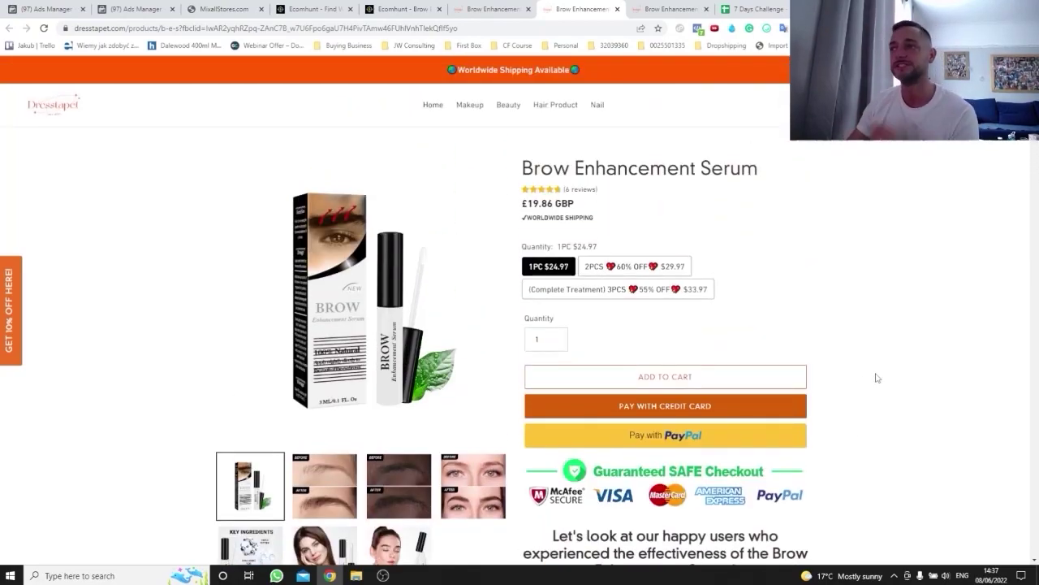
scroll(840, 404, down, 15)
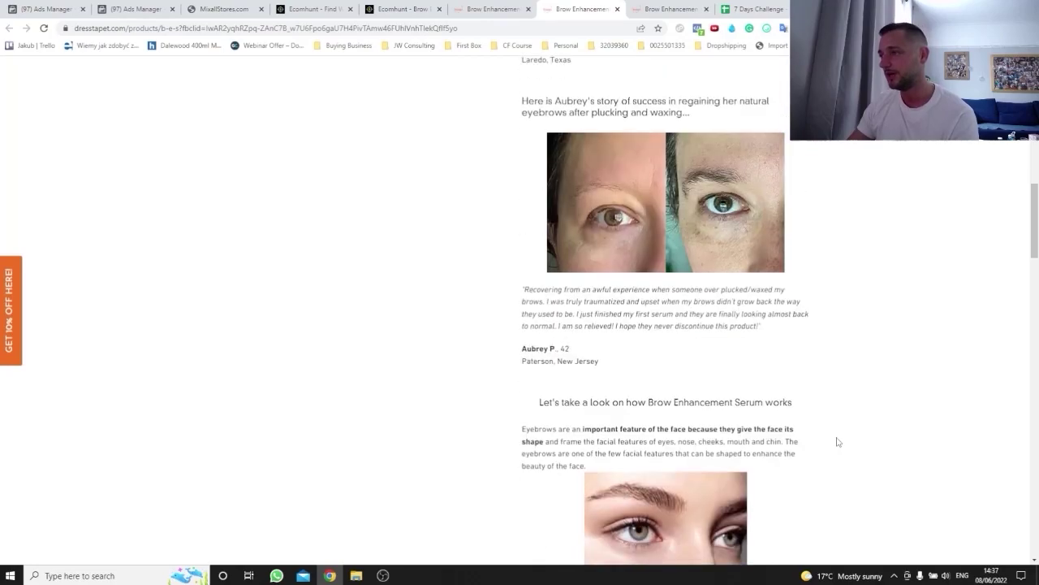
scroll(840, 438, up, 15)
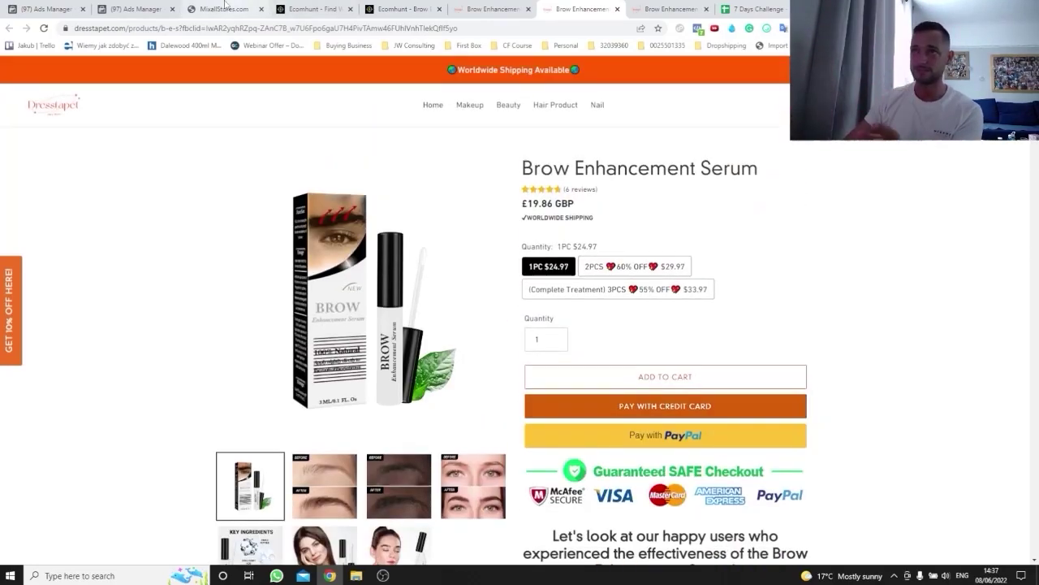
Step: Switch to the MixallStores home page and look over its header banner down to the guarantee and delivery badges
click(232, 9)
scroll(273, 353, up, 5)
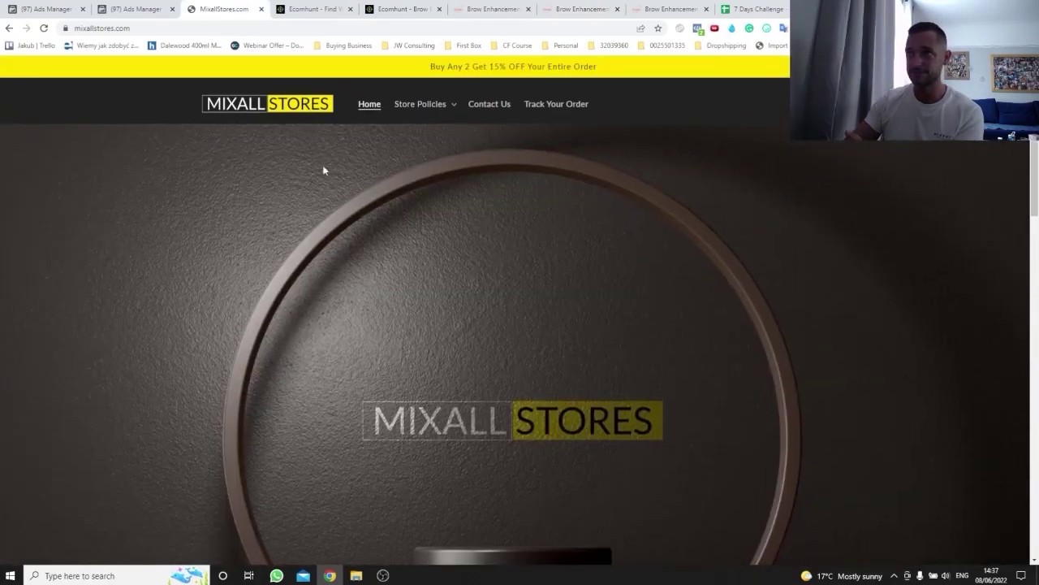
scroll(445, 426, down, 4)
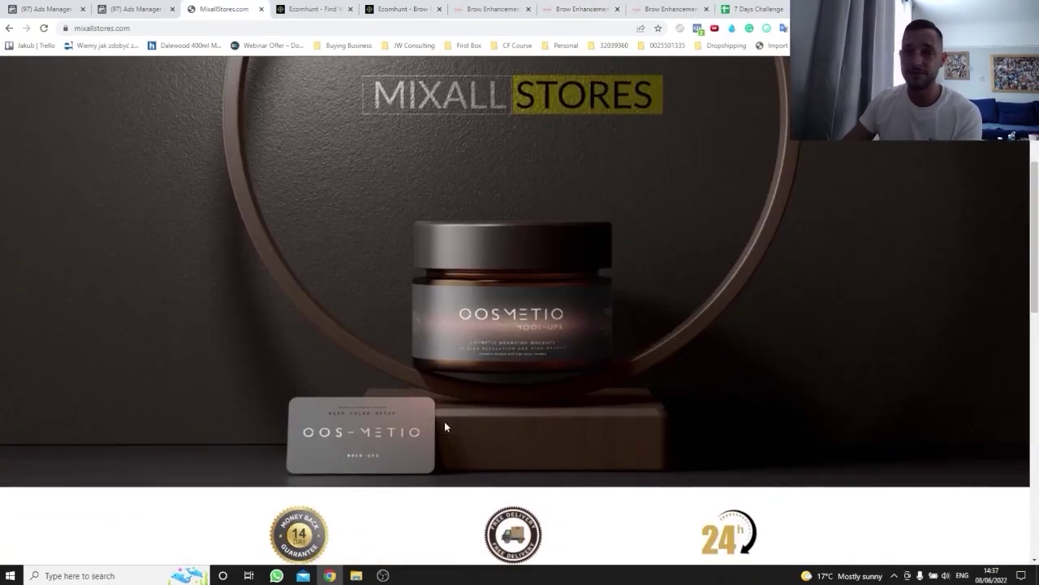
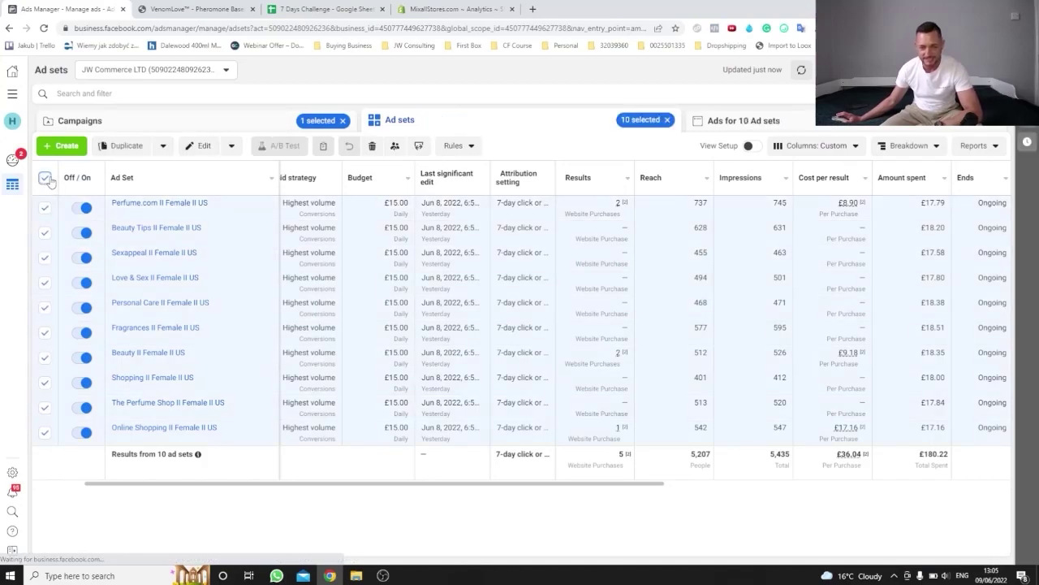
Step: View the ads belonging to all ten selected perfume ad sets, return to the ad sets, and clear their selection
click(735, 120)
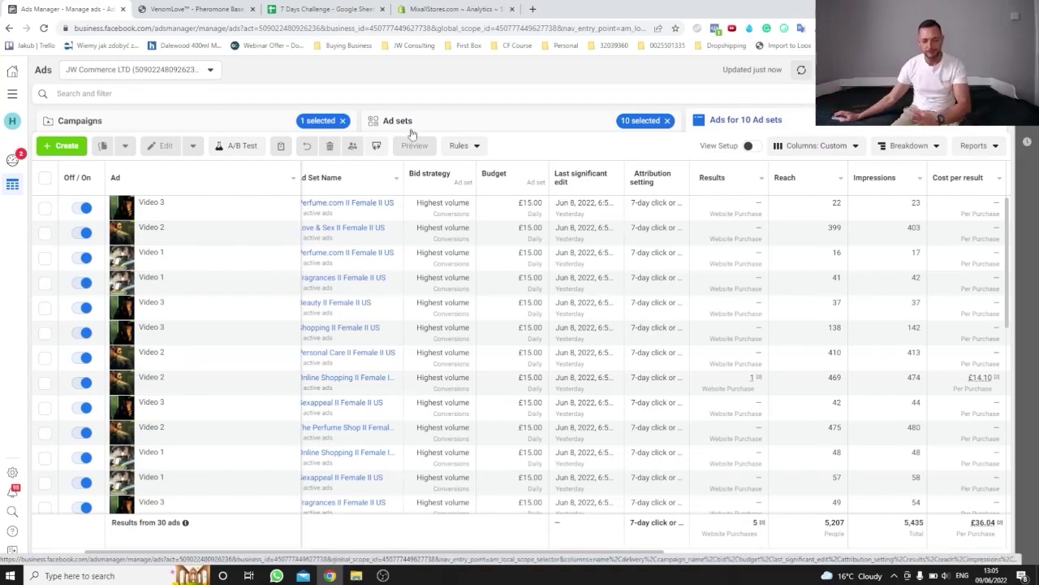
click(406, 126)
click(667, 119)
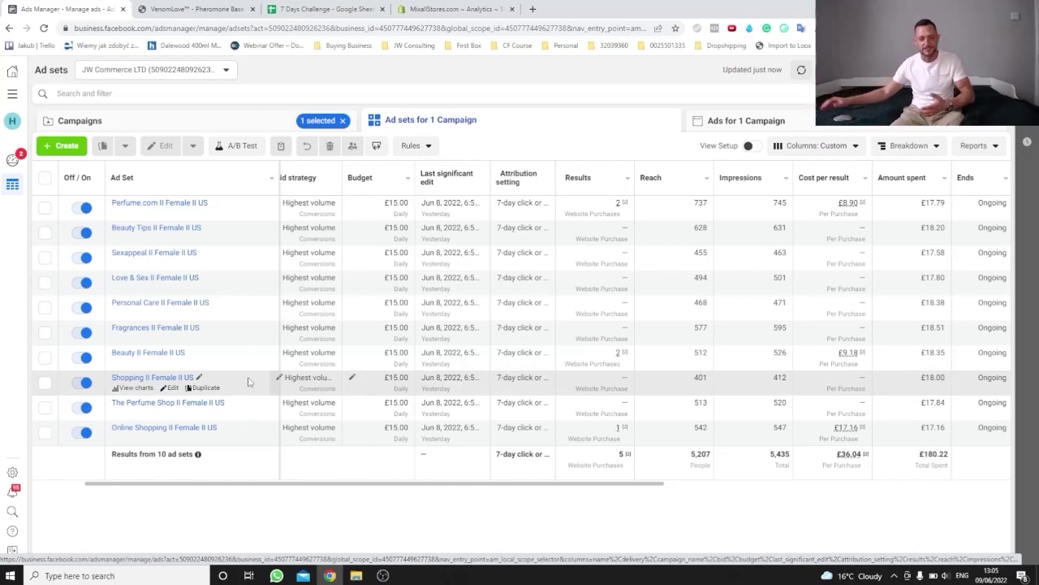
Step: Select the Perfume.com, Beauty and Online Shopping ad sets and compare the purchases and cost per result of their video ads
scroll(402, 487, right, 1)
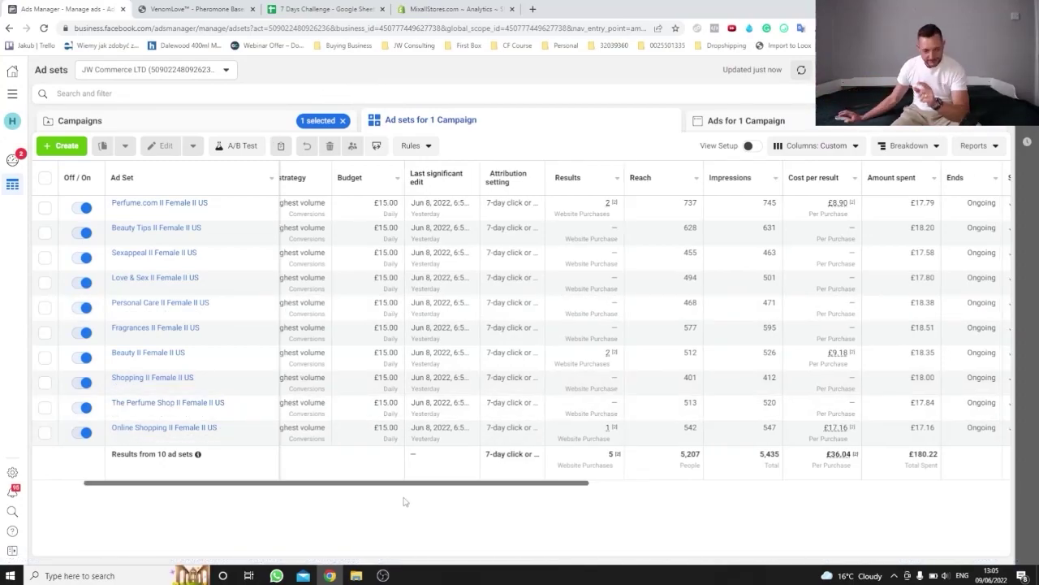
click(45, 207)
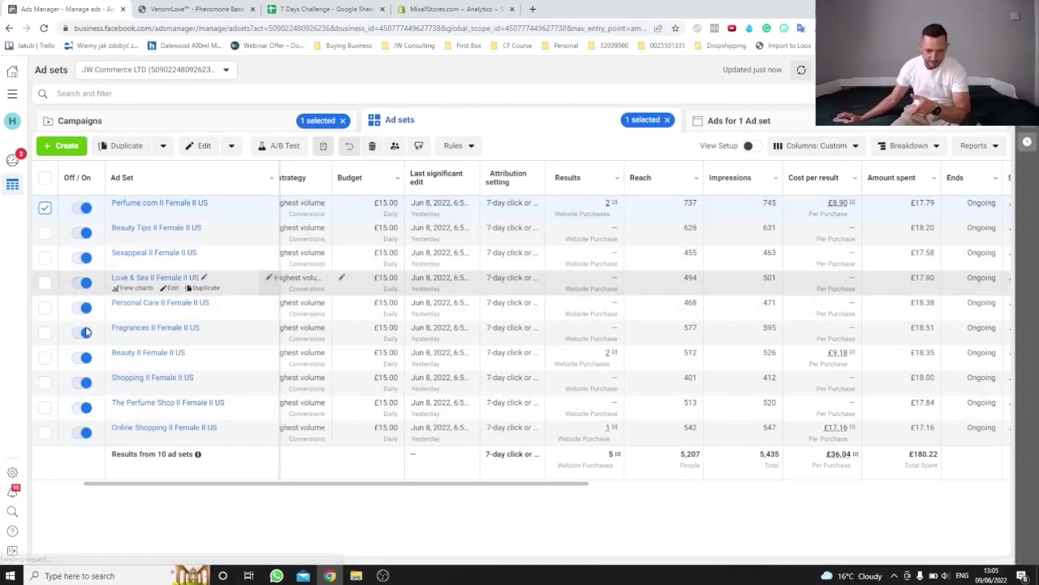
click(44, 359)
click(45, 433)
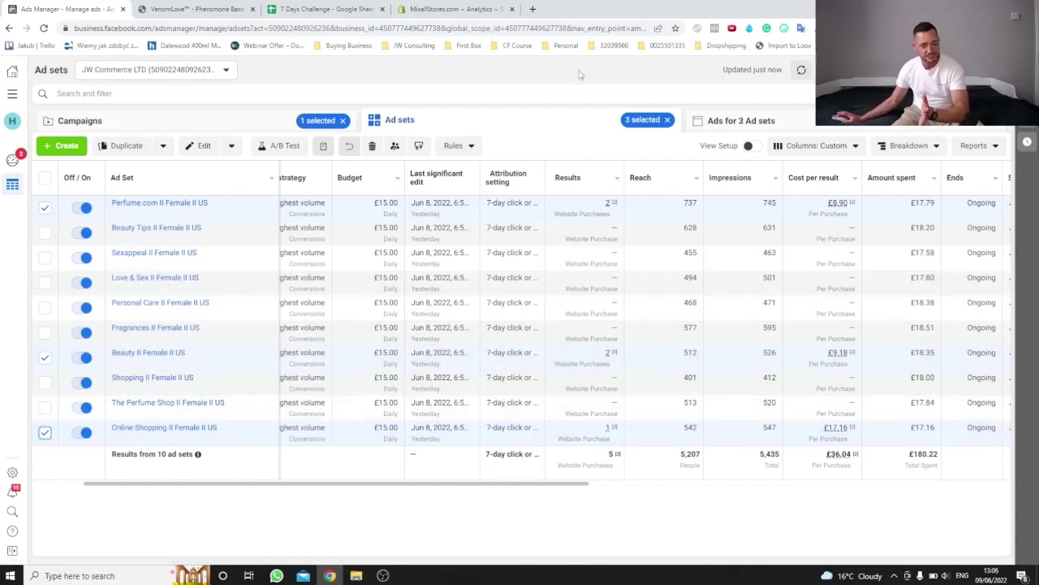
click(734, 122)
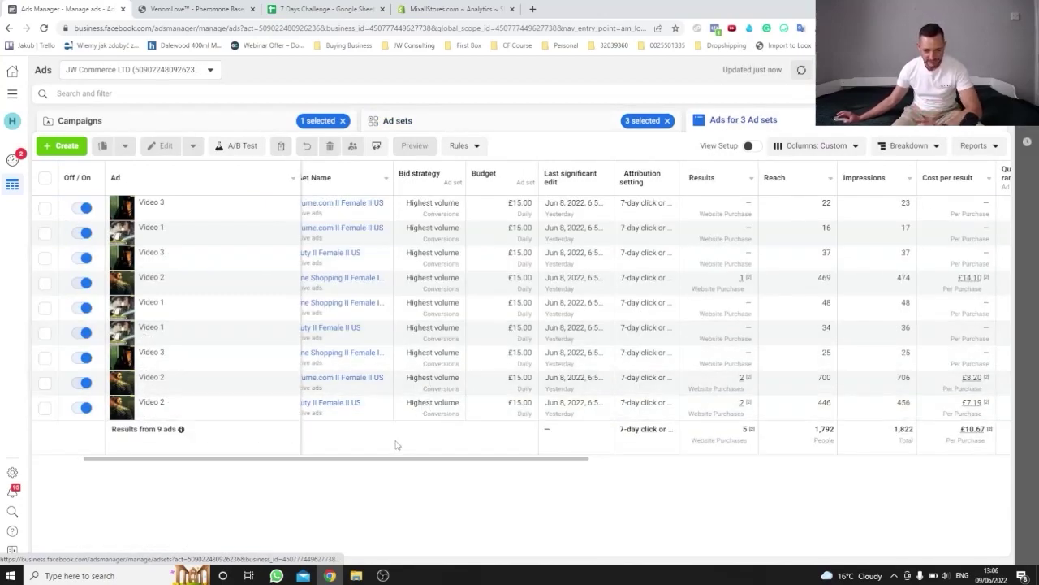
drag(391, 457, 418, 478)
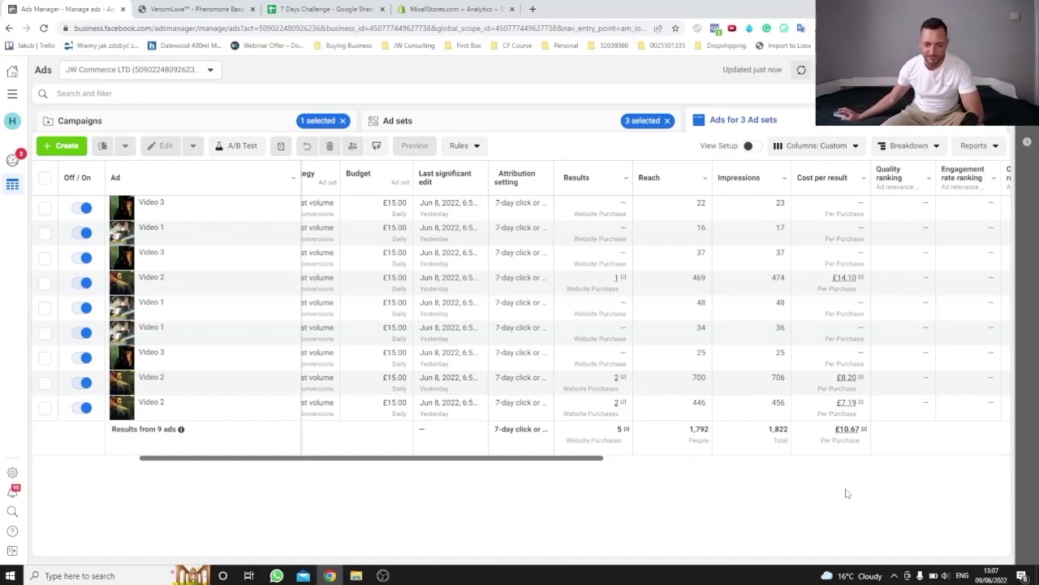
drag(343, 459, 195, 485)
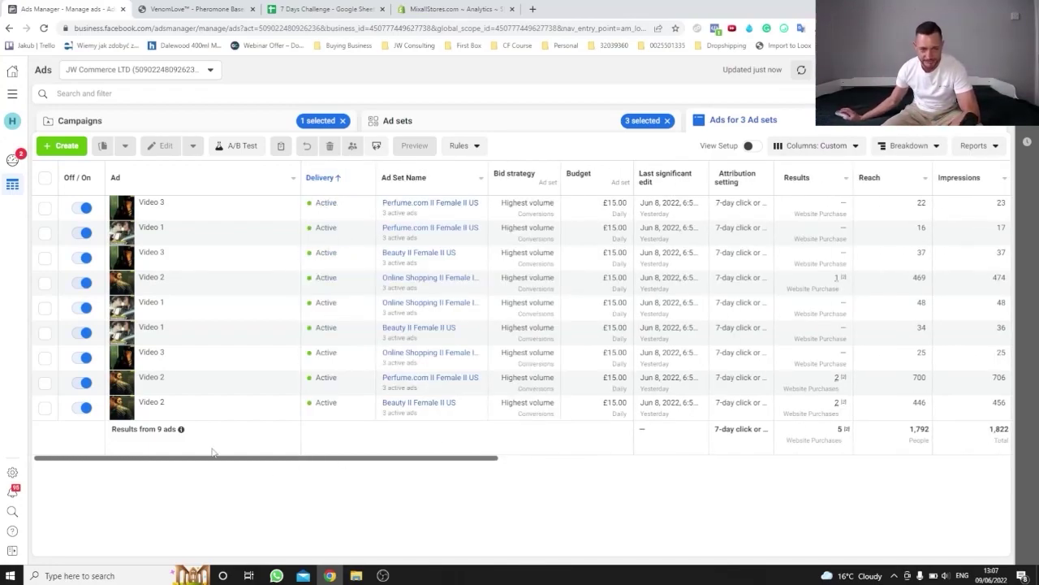
Step: Return to the MixallStores home page and open the SupremeBrow Enhancing Serum from the best selling products
click(186, 6)
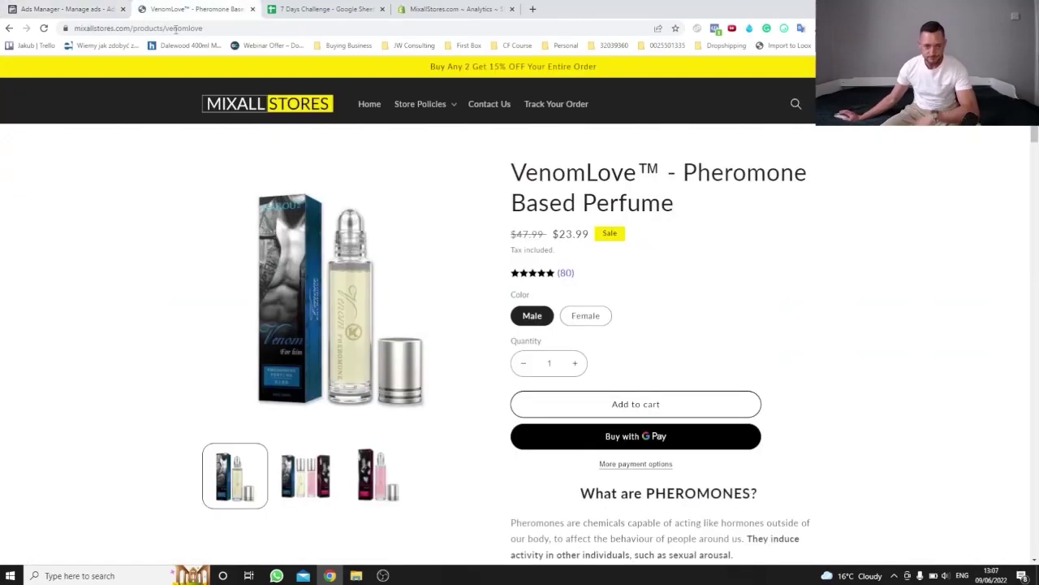
click(253, 108)
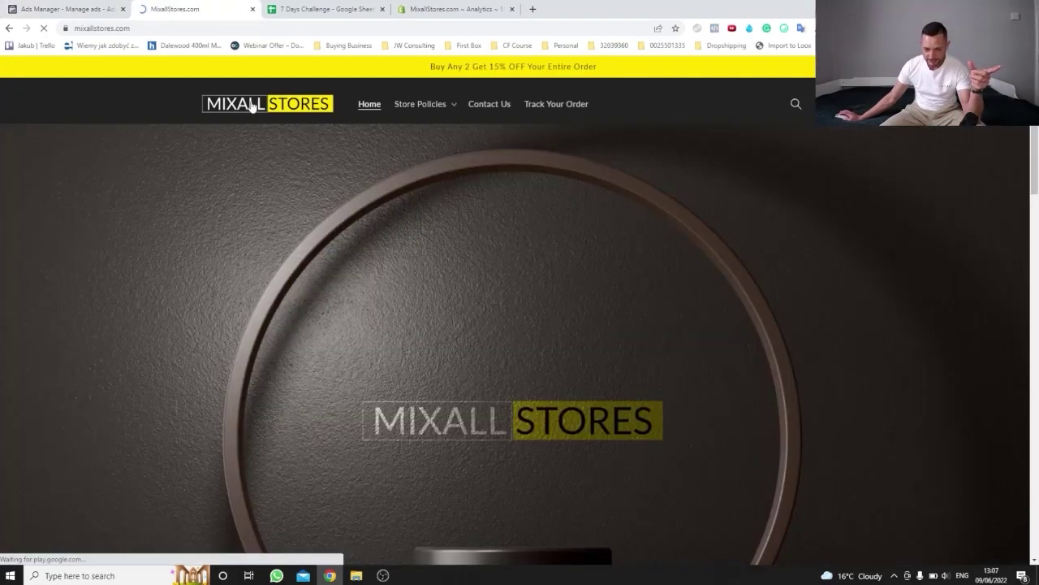
scroll(560, 350, down, 5)
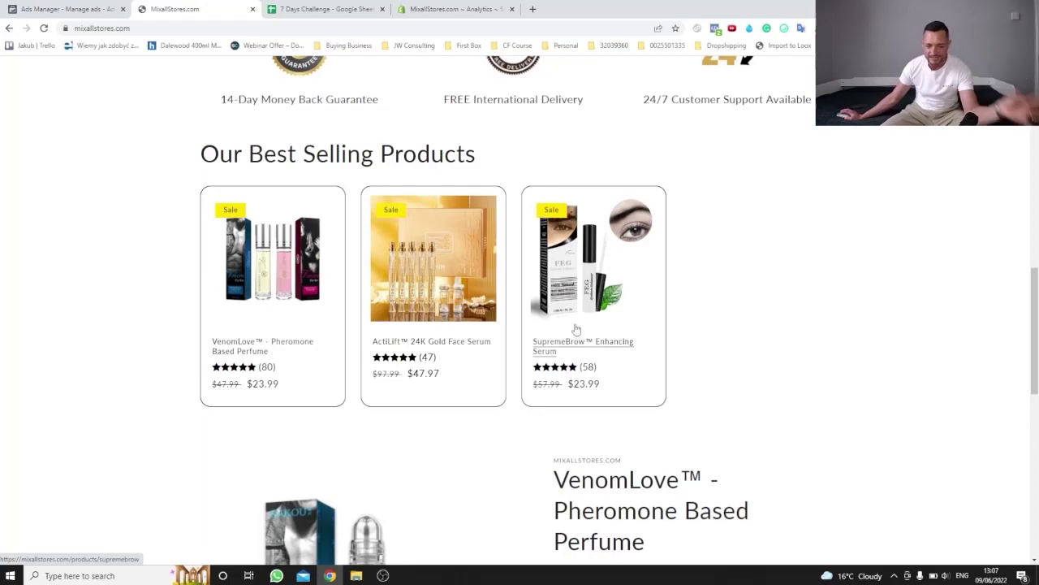
click(597, 254)
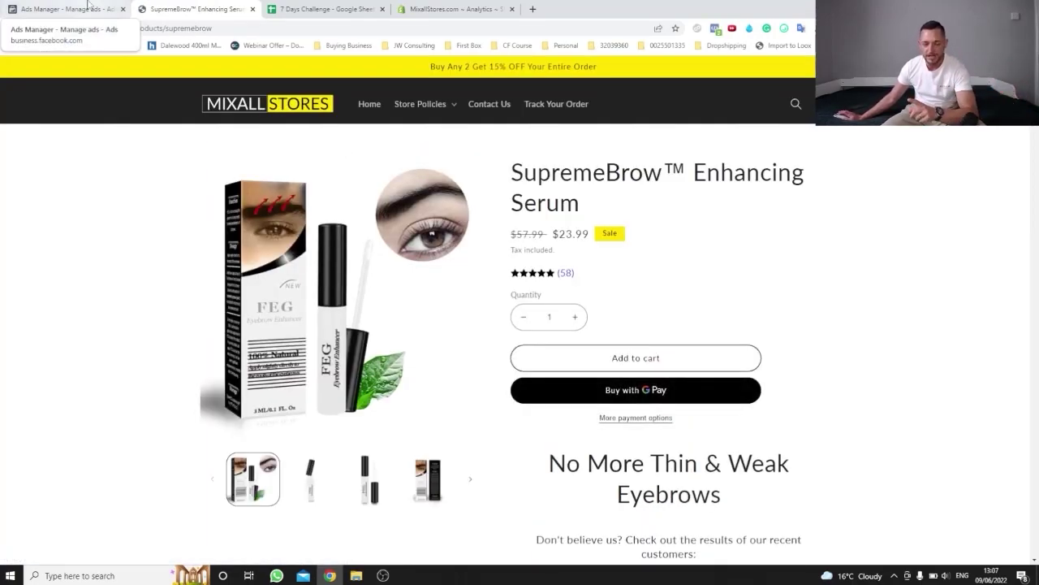
Step: Return to Ads Manager's campaigns, select the SupremeBrow campaign in place of Pheromones Perfume, check its amount spent, and deselect it
click(79, 8)
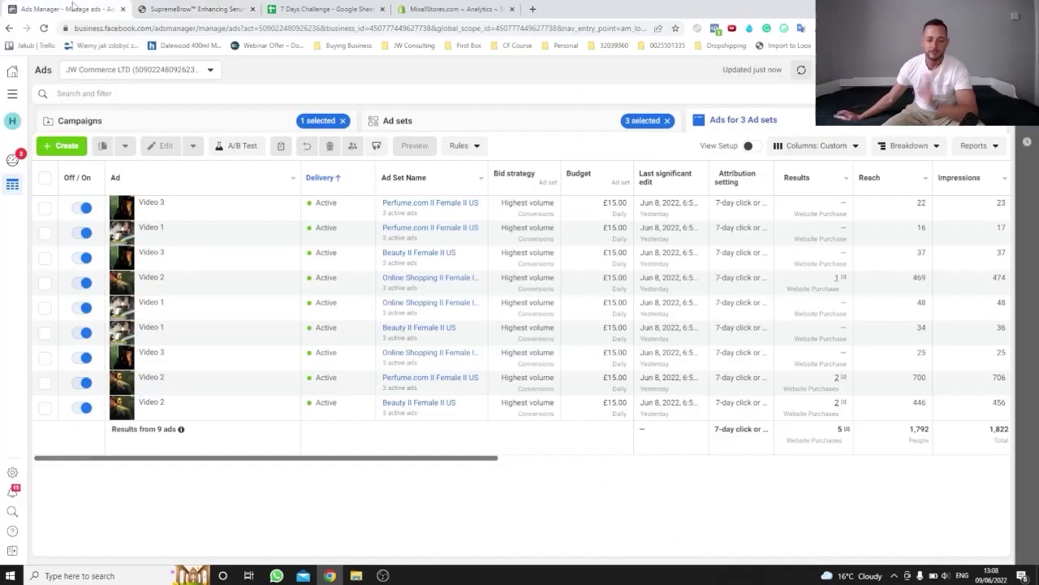
click(243, 123)
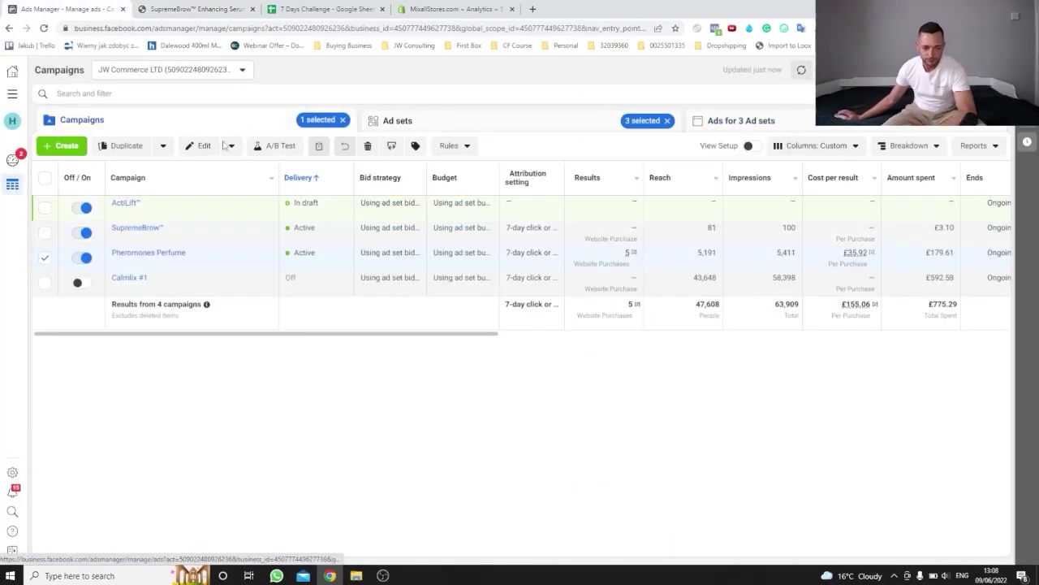
click(45, 233)
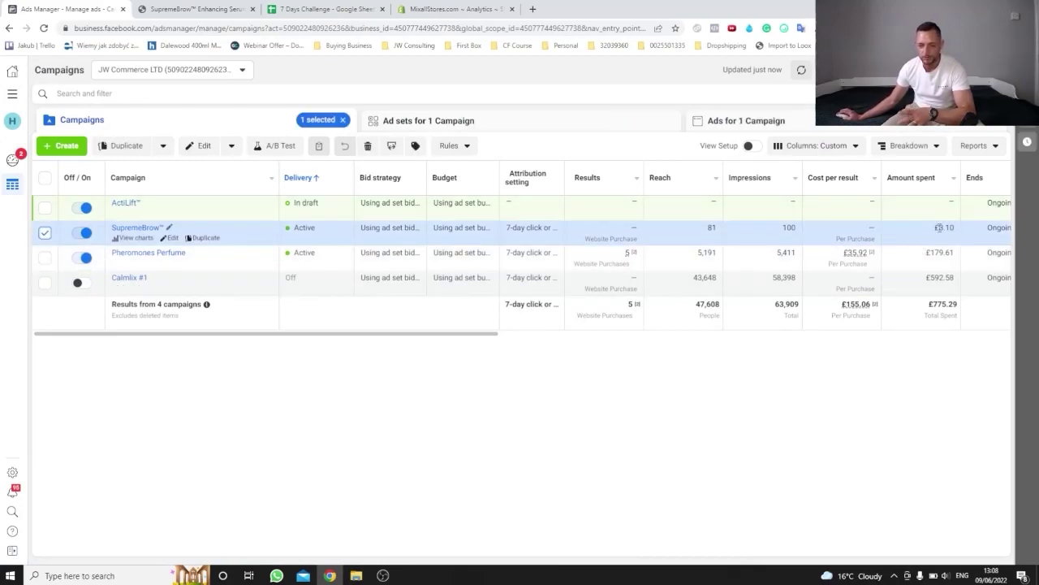
mouse_move(937, 228)
mouse_down()
mouse_move(959, 234)
mouse_move(948, 230)
mouse_up()
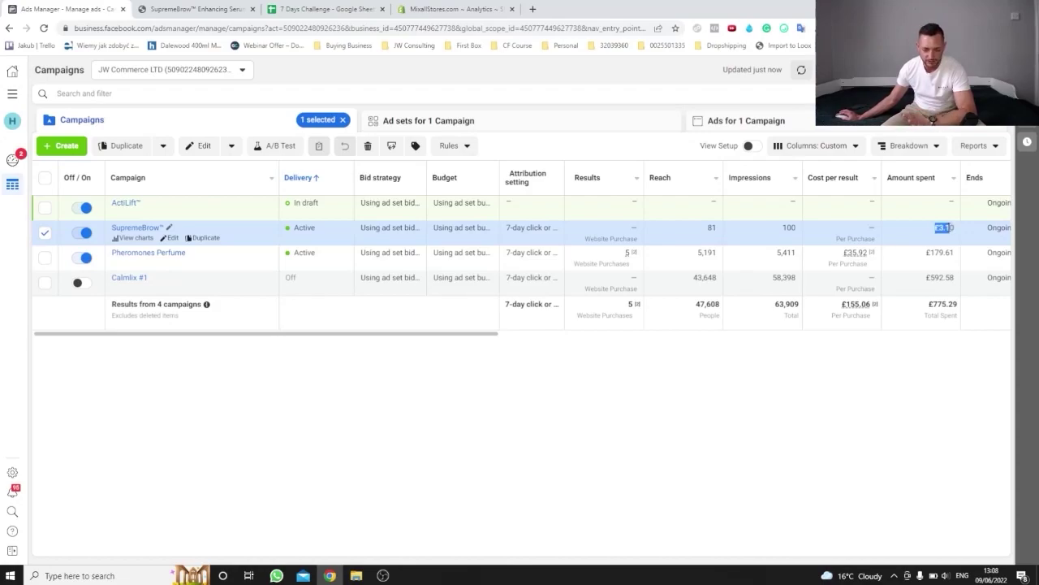
click(946, 229)
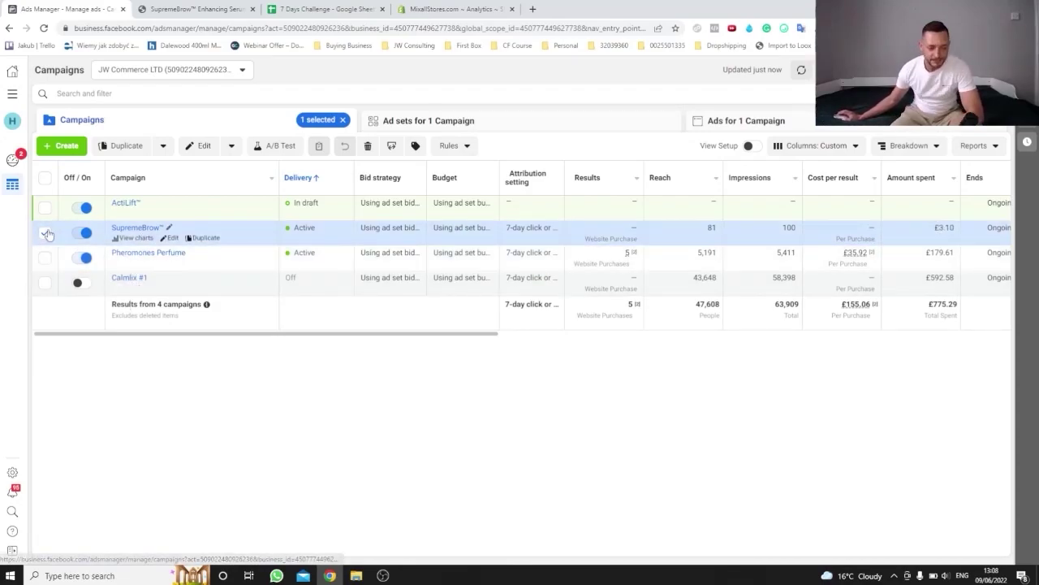
click(45, 233)
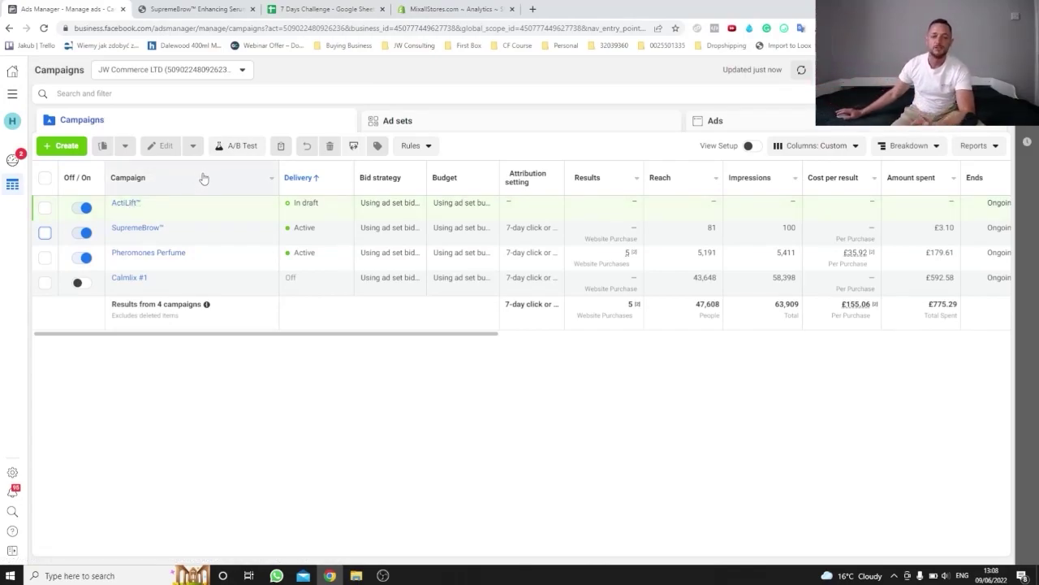
Step: Glance at the Shopify analytics and open the ActiLift 24K Gold Face Serum from the MixallStores home page
key(ctrl+4)
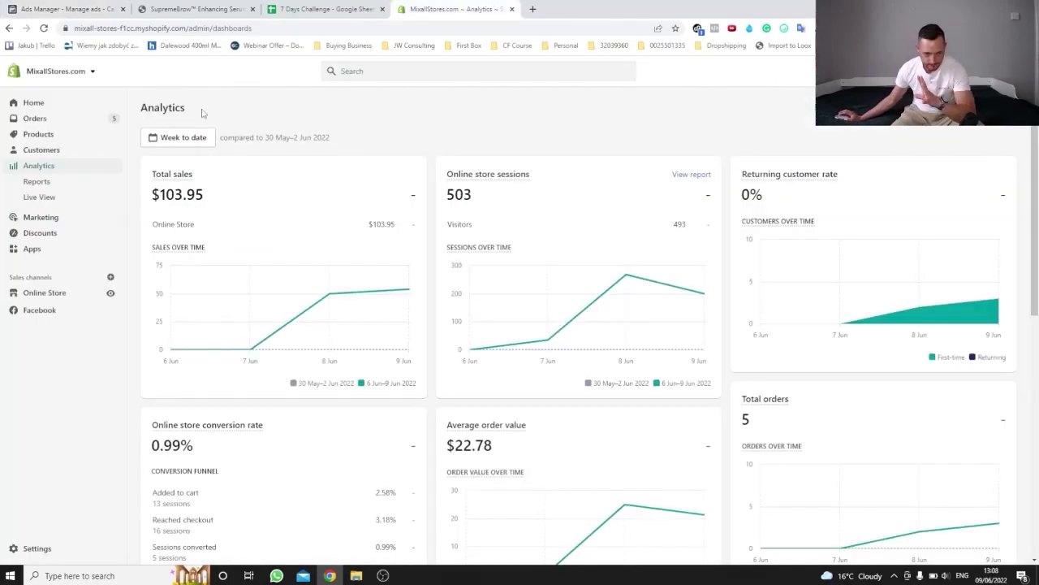
key(ctrl+2)
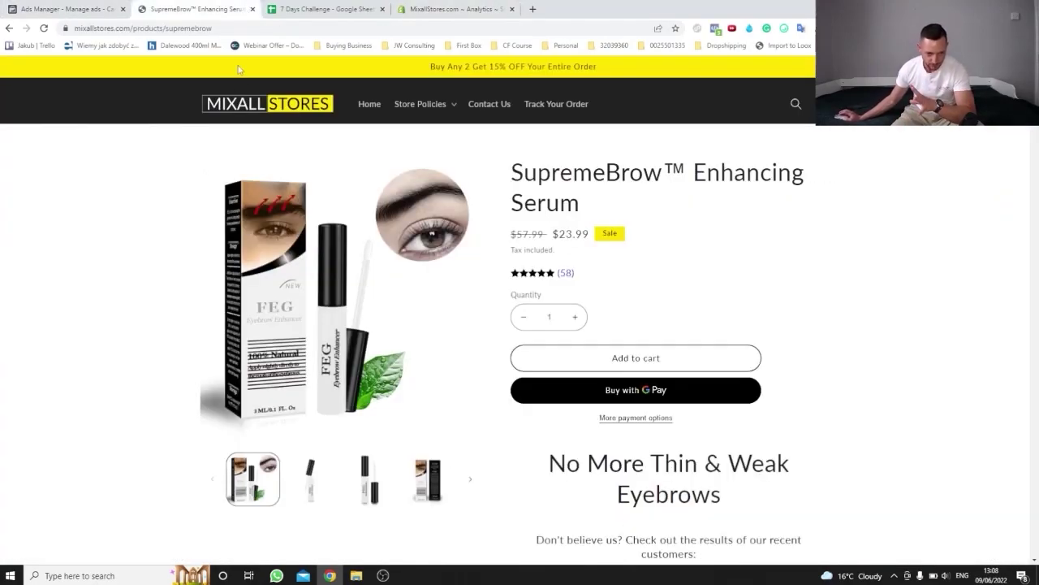
click(256, 104)
scroll(261, 218, down, 1)
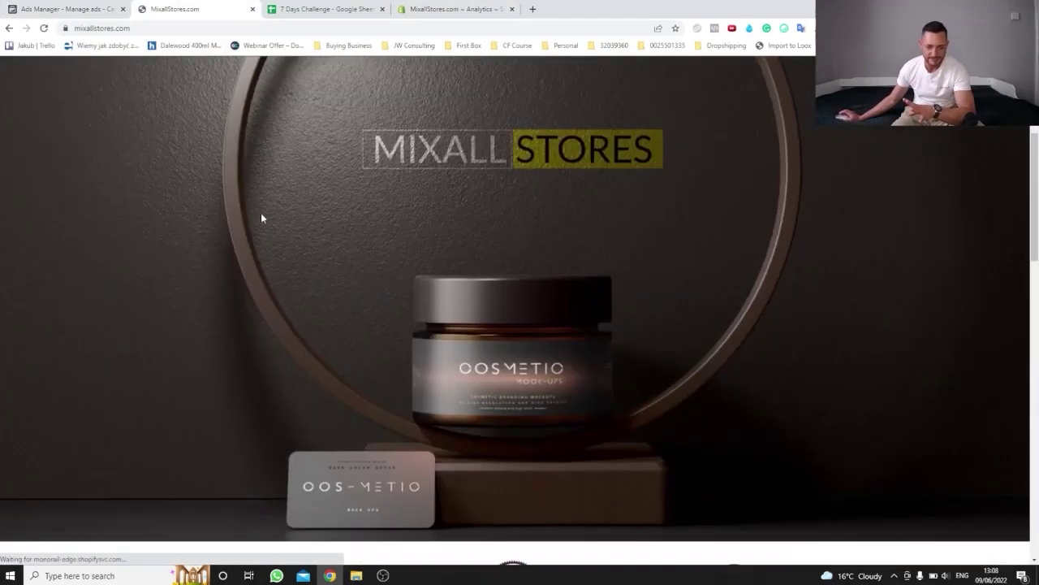
scroll(261, 218, down, 6)
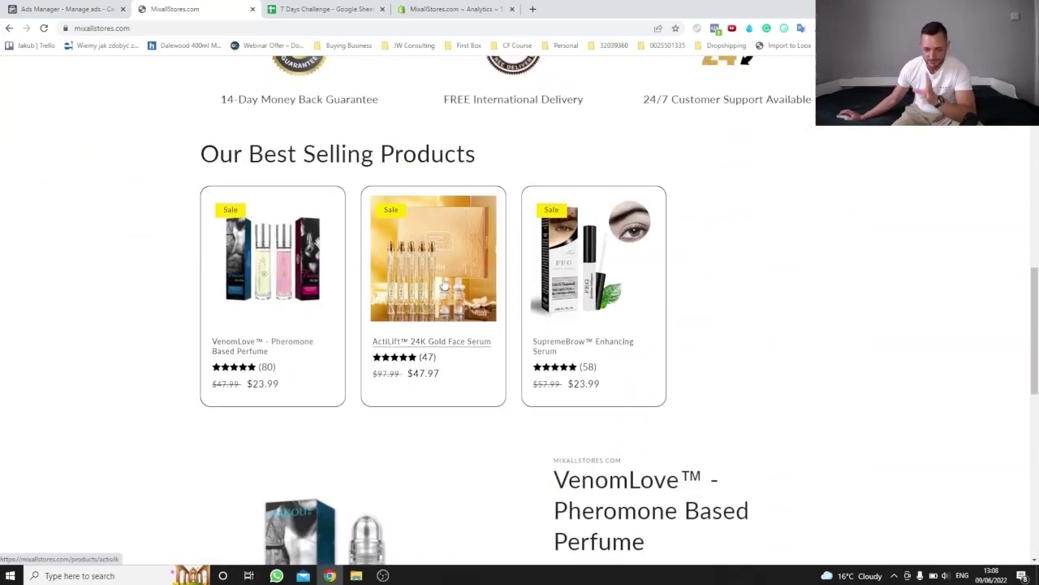
click(444, 286)
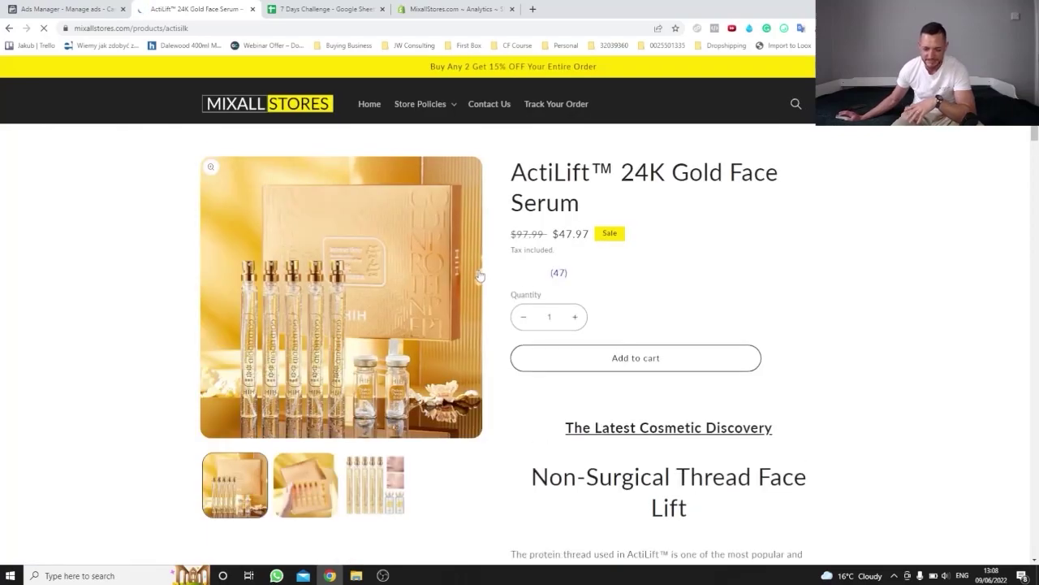
Step: Read the ActiLift page through to its before-and-after photos, return to its start, and switch to the 7 Days Challenge spreadsheet
scroll(480, 276, down, 1)
scroll(1011, 326, down, 2)
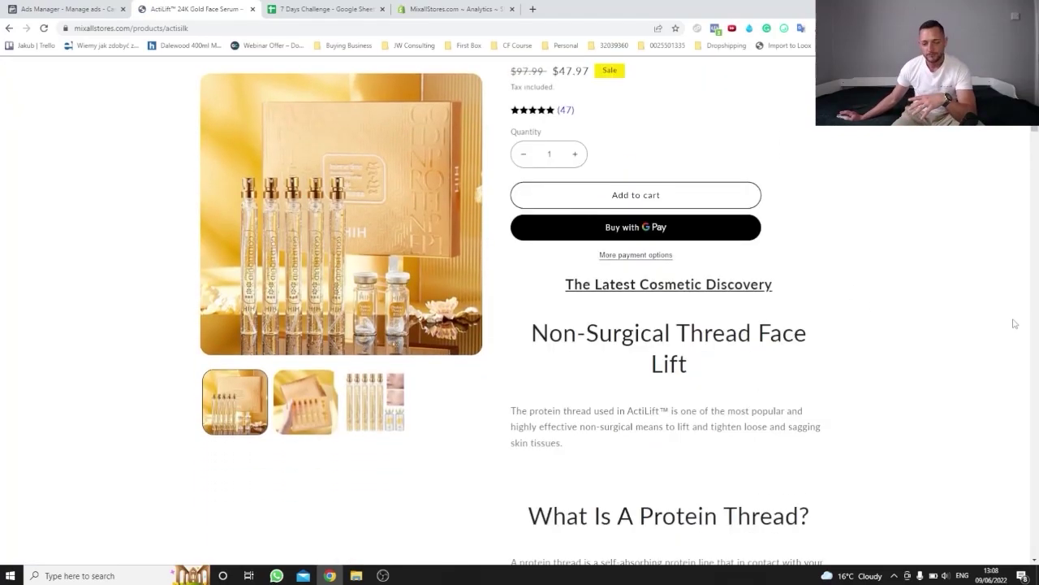
scroll(1007, 324, down, 10)
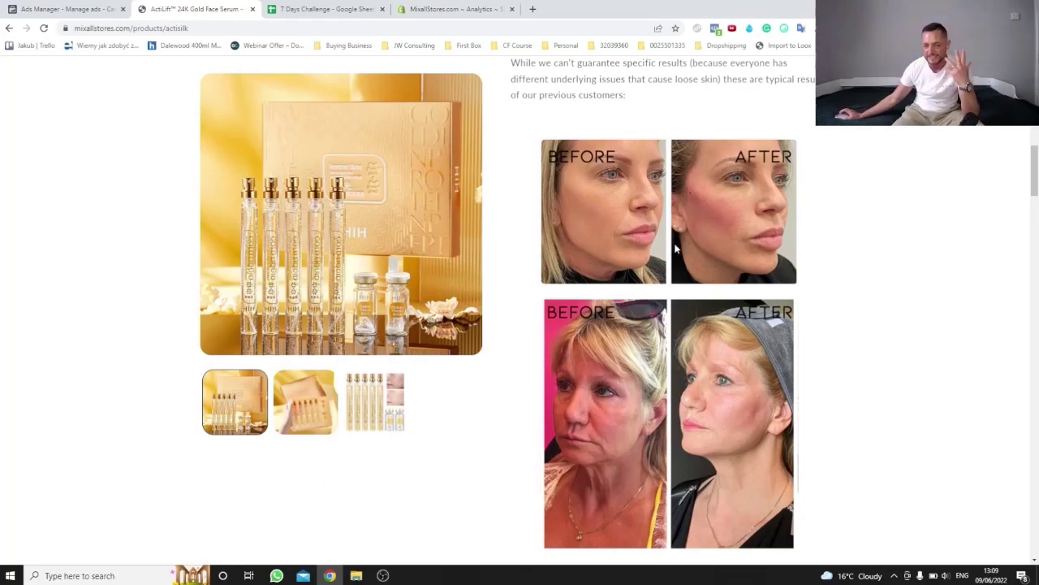
scroll(679, 250, up, 3)
scroll(680, 250, up, 2)
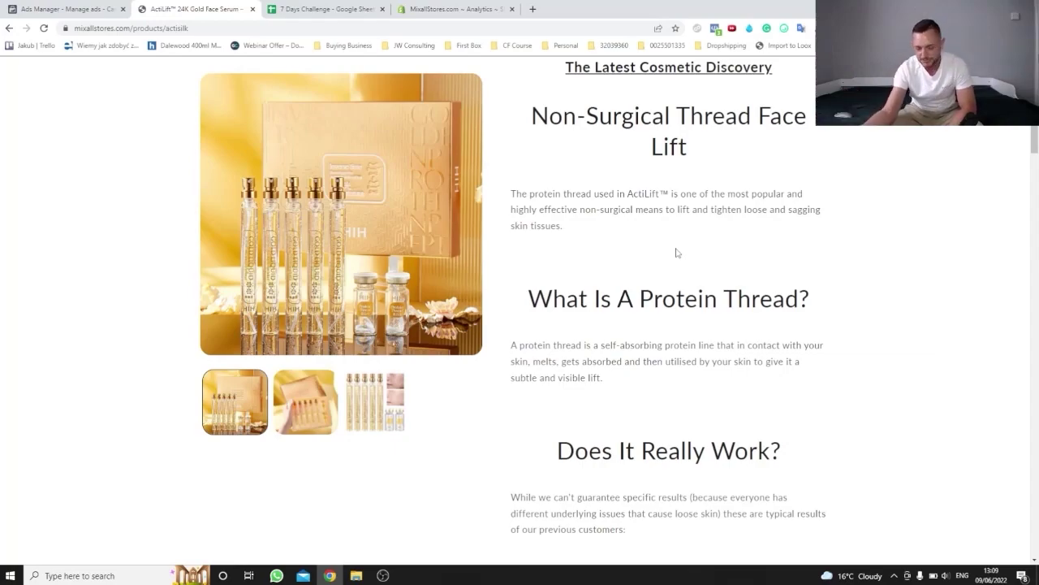
scroll(650, 268, up, 5)
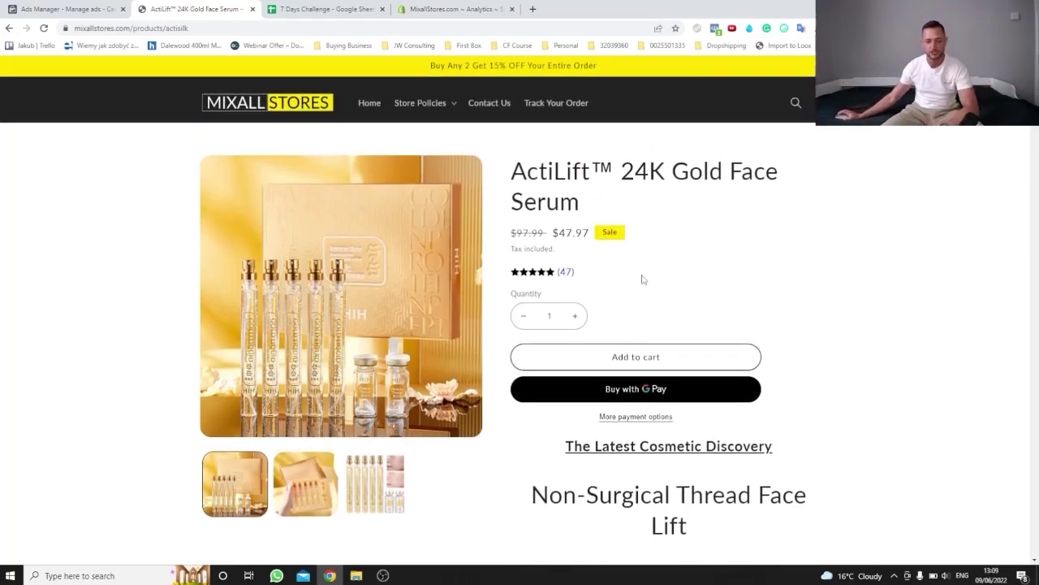
click(325, 9)
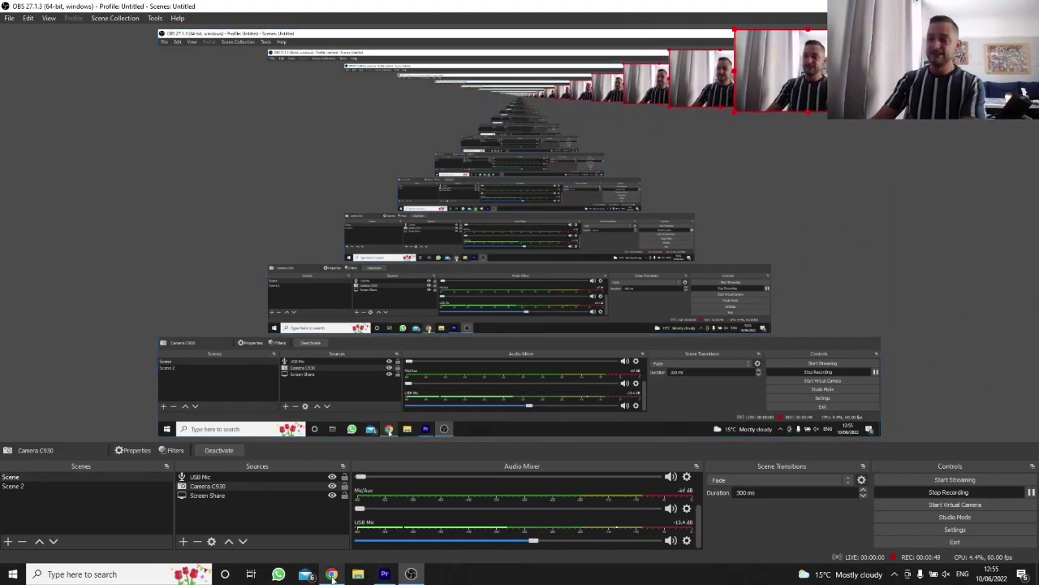
Step: Switch from OBS to Chrome, open the 7 Days Challenge spreadsheet, and point out the Beauty ad set entries
click(332, 574)
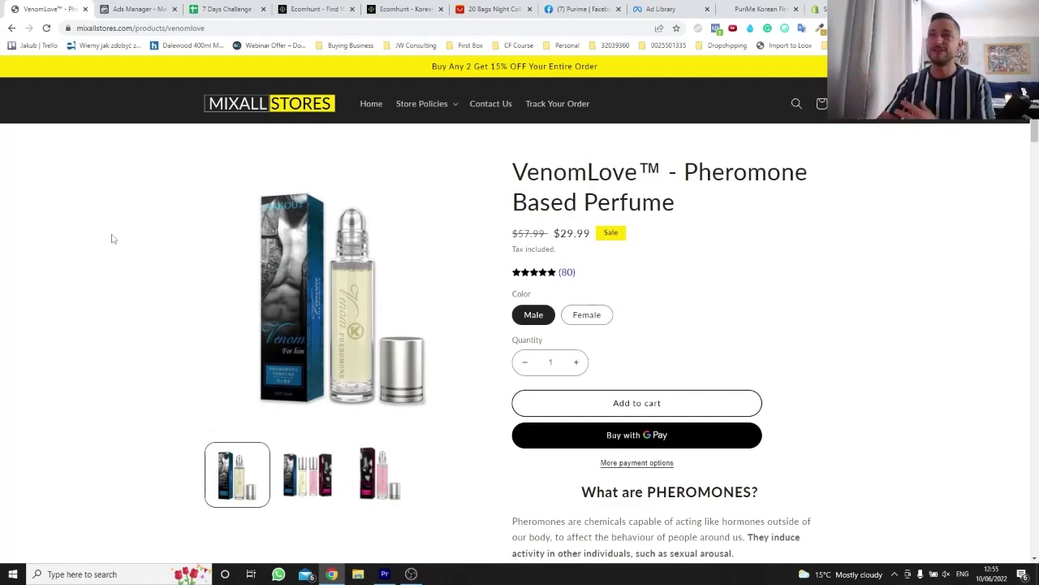
click(223, 9)
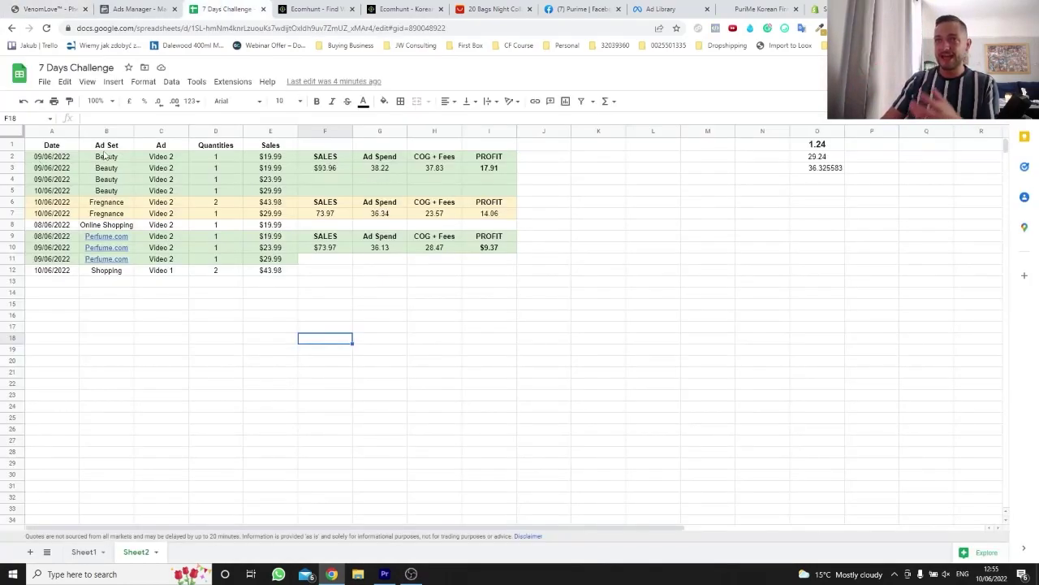
drag(104, 160, 107, 192)
click(311, 385)
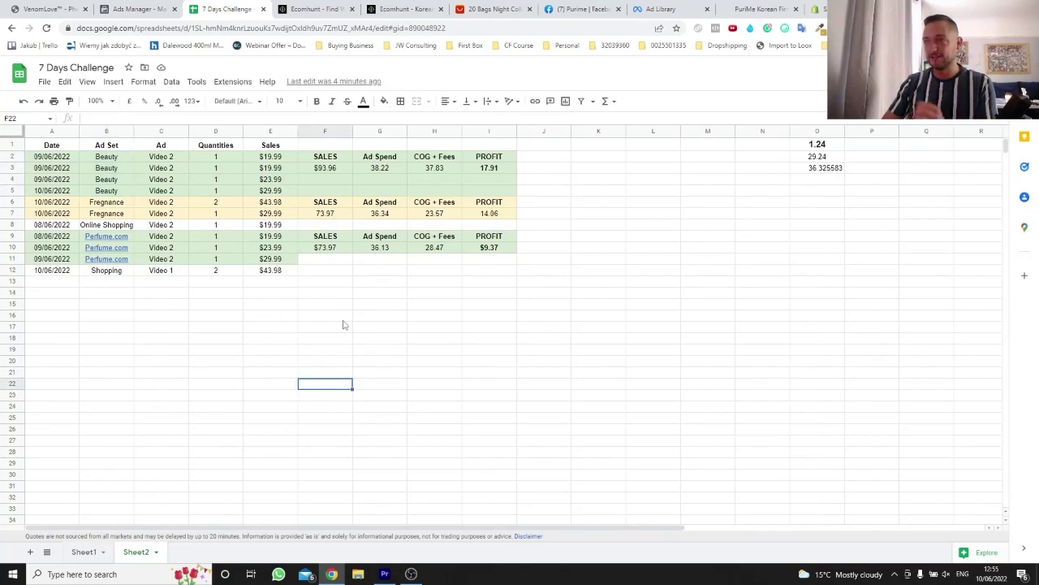
drag(108, 160, 122, 193)
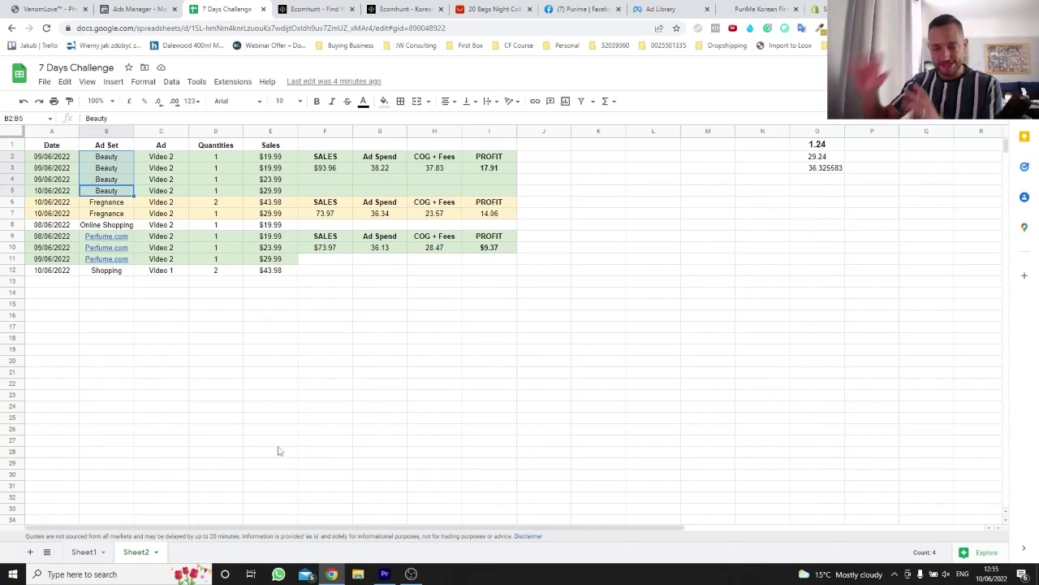
click(278, 444)
click(119, 159)
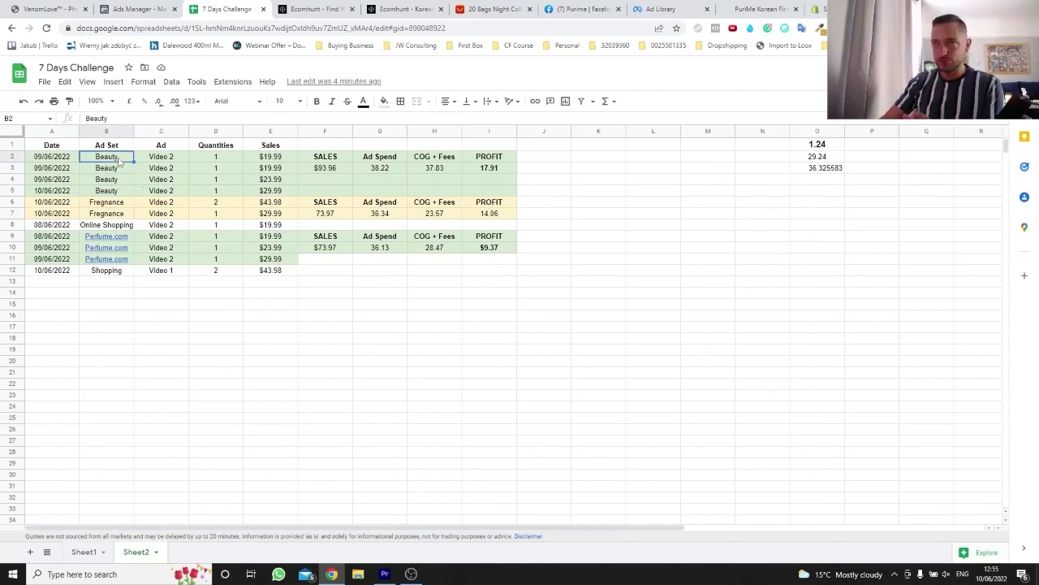
Step: Go through the Beauty ad set's total sales, ad spend, COG + Fees and profit cells in row 3
click(332, 169)
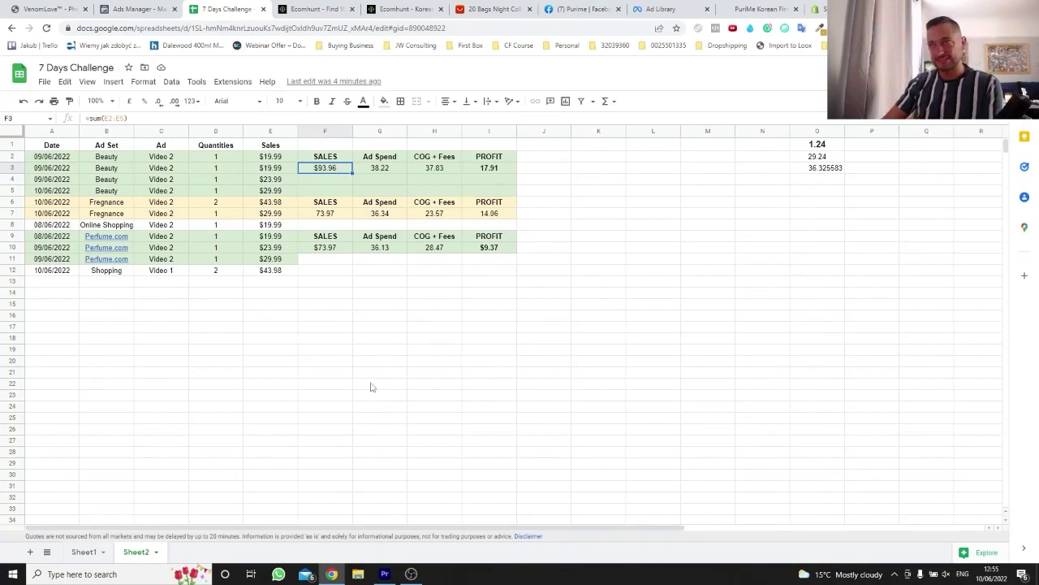
click(391, 169)
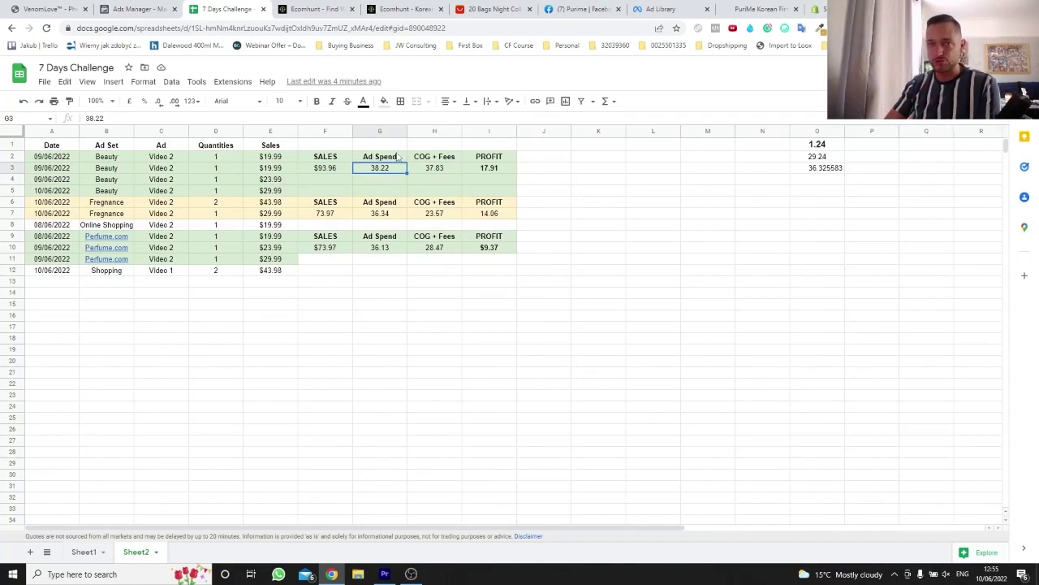
click(439, 169)
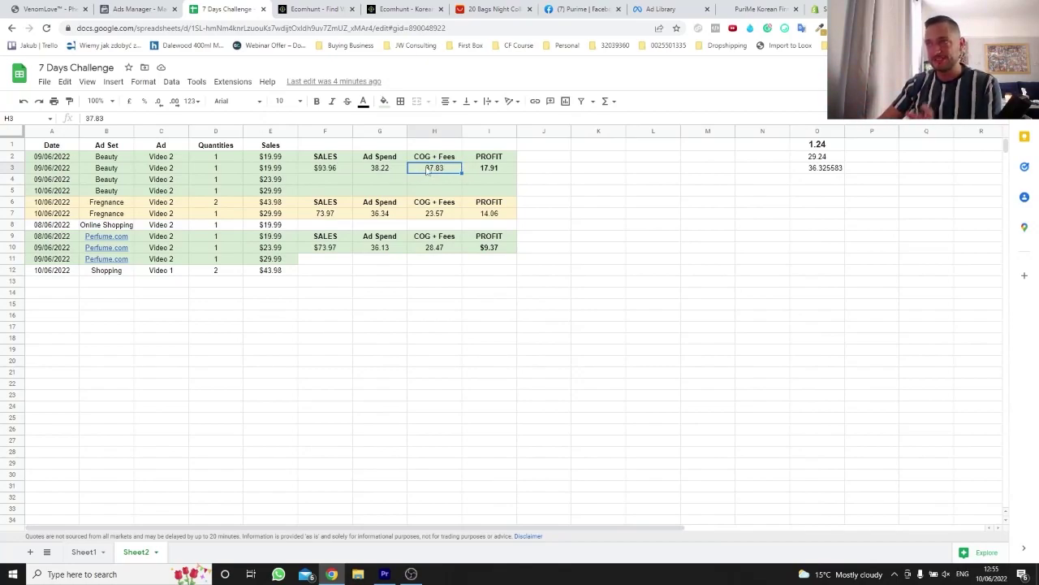
click(480, 170)
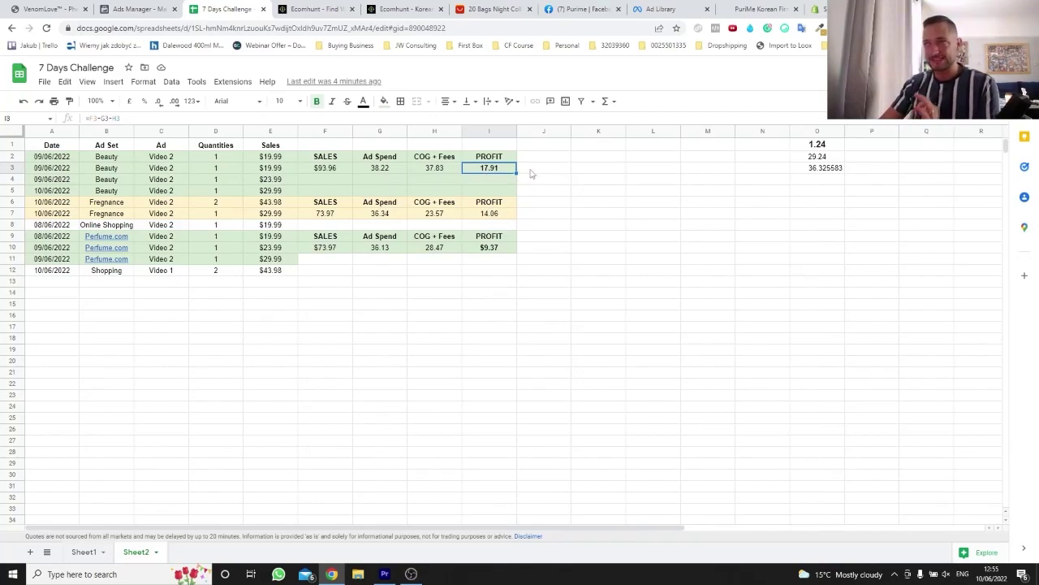
click(531, 170)
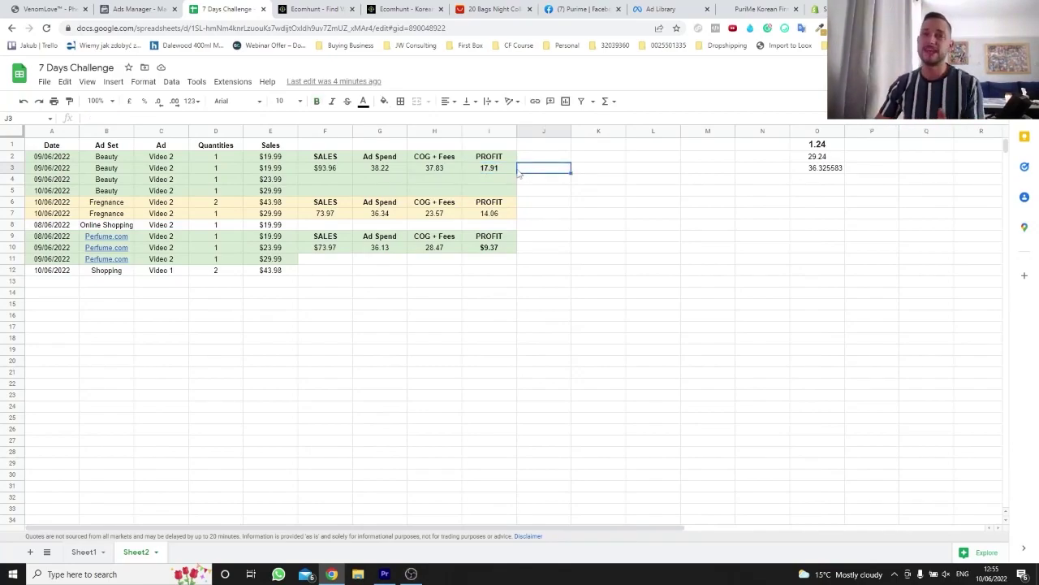
Step: Compare the individual Beauty sale amounts with the two-item orders of the Fregnance and Shopping ad sets
click(283, 157)
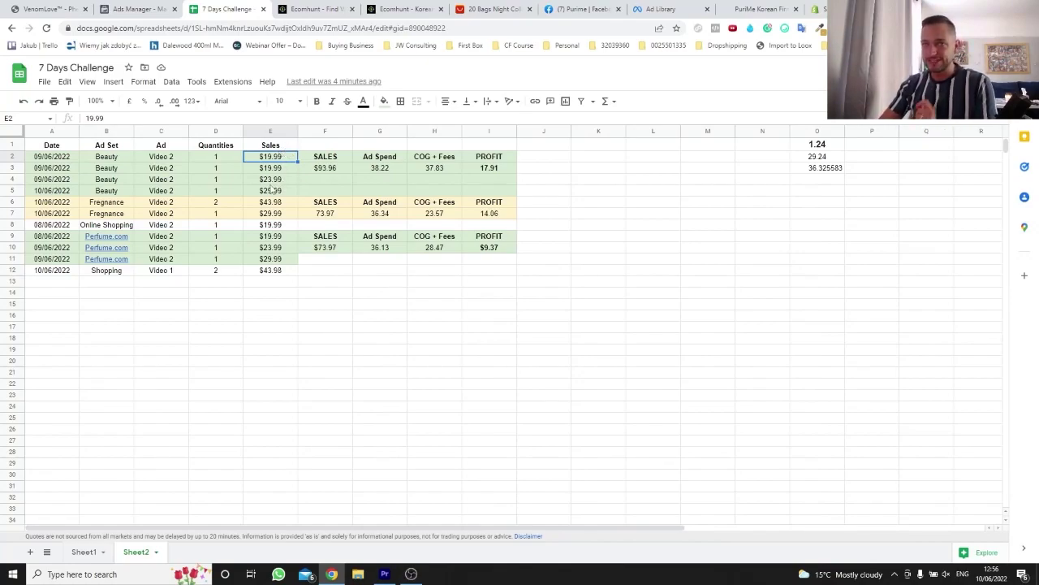
click(278, 180)
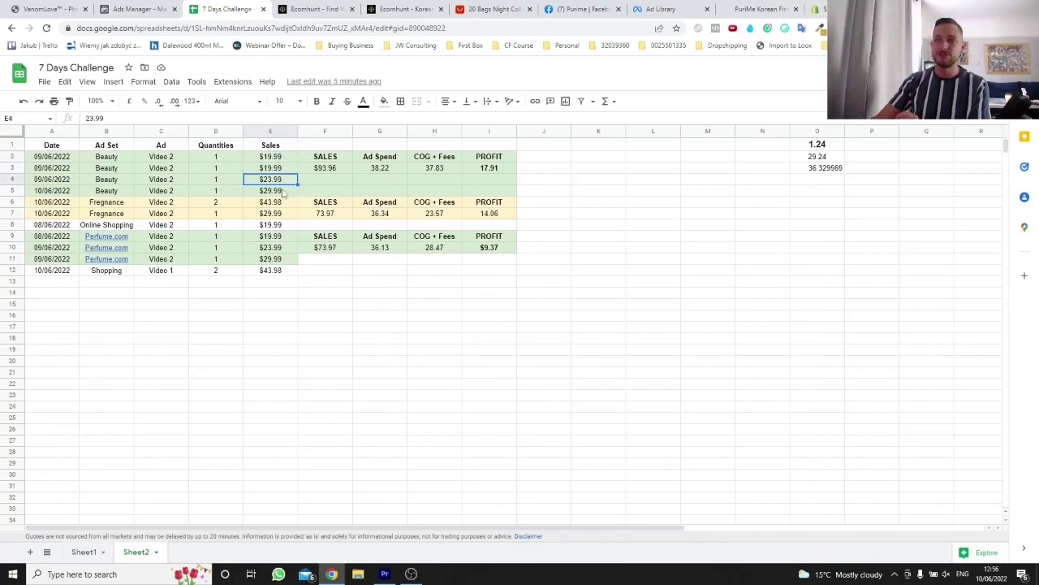
click(283, 191)
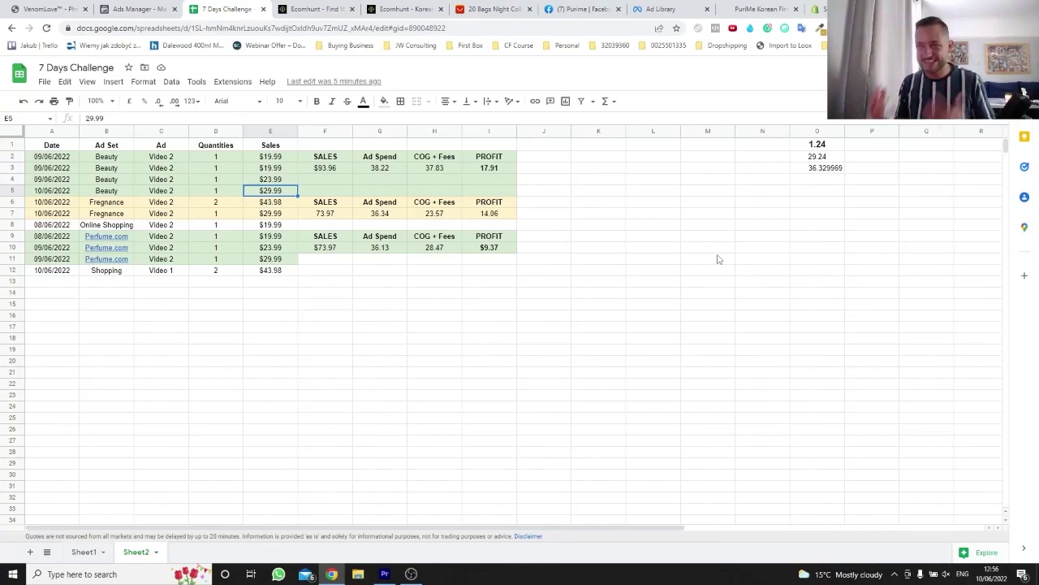
click(262, 204)
click(280, 274)
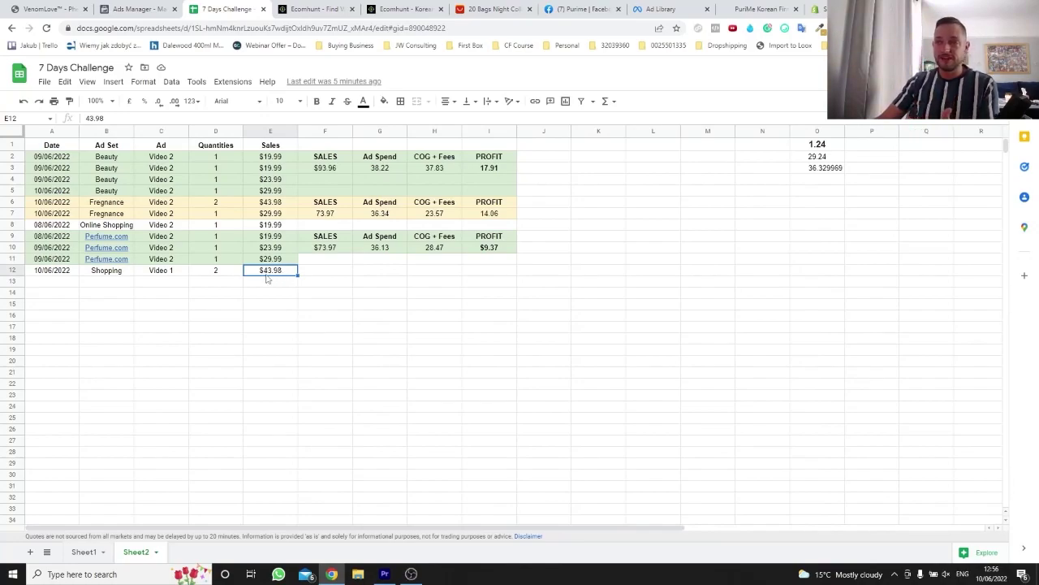
click(276, 190)
Step: Recheck the Beauty profit against its lower-priced individual sales, and select the ad set's entries B2:B5
click(505, 169)
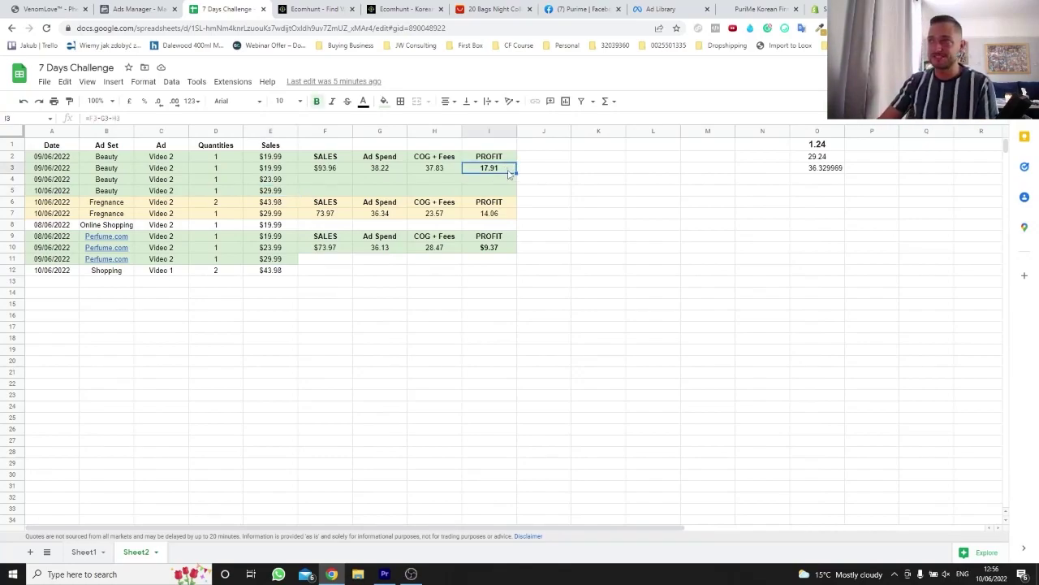
click(287, 159)
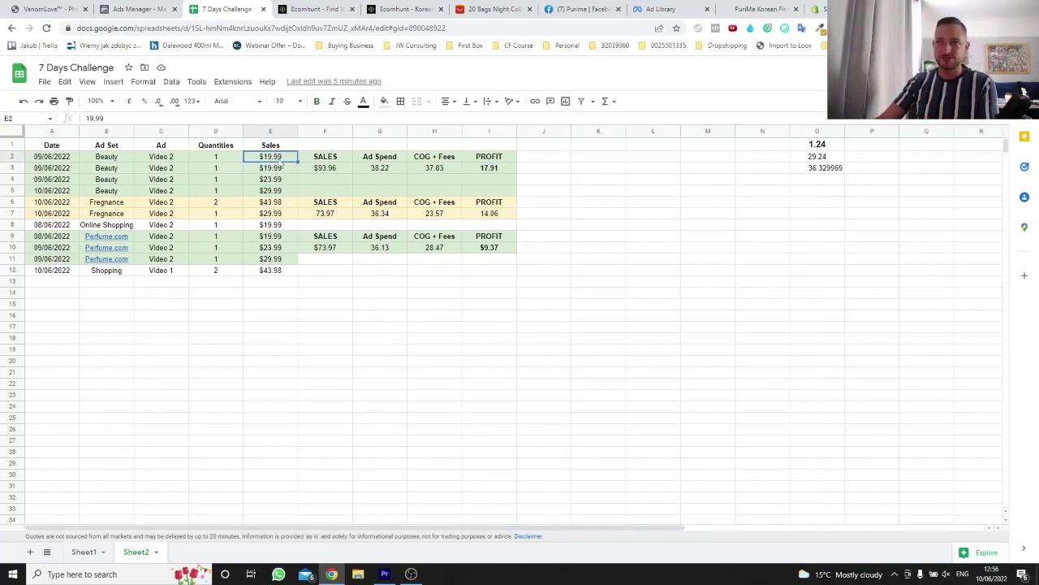
click(286, 181)
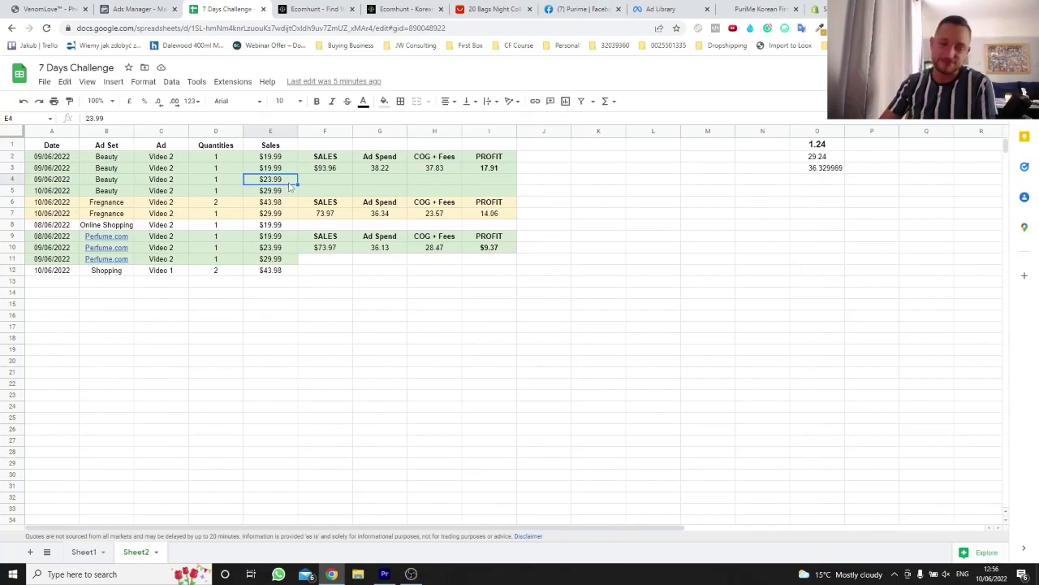
click(523, 204)
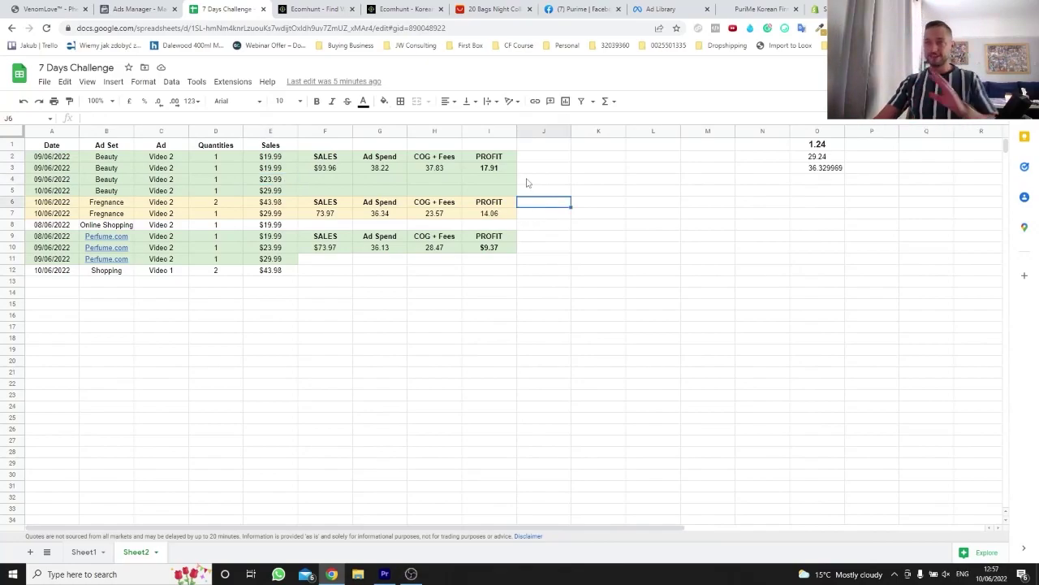
click(487, 168)
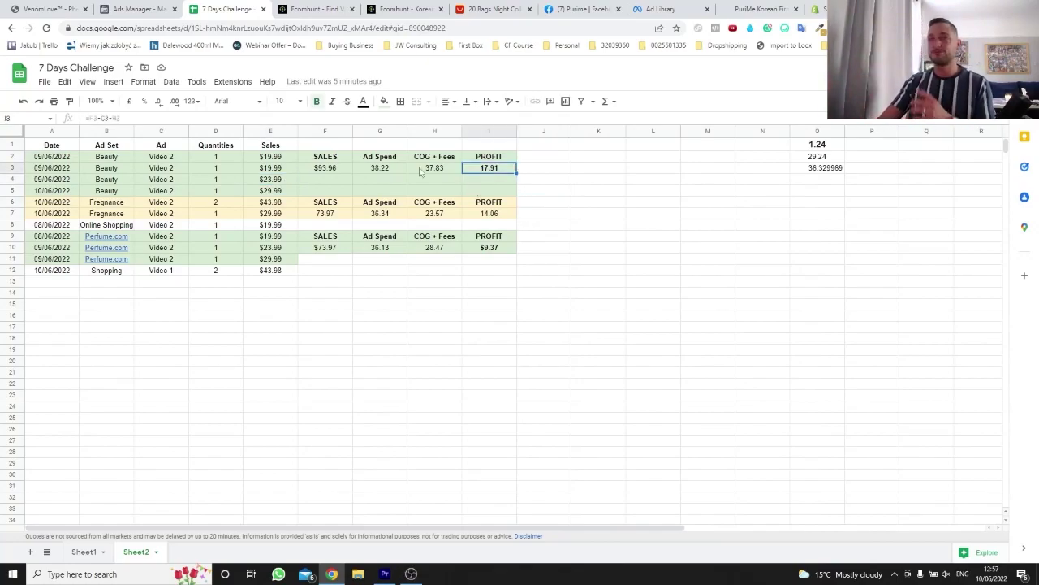
drag(101, 159, 117, 194)
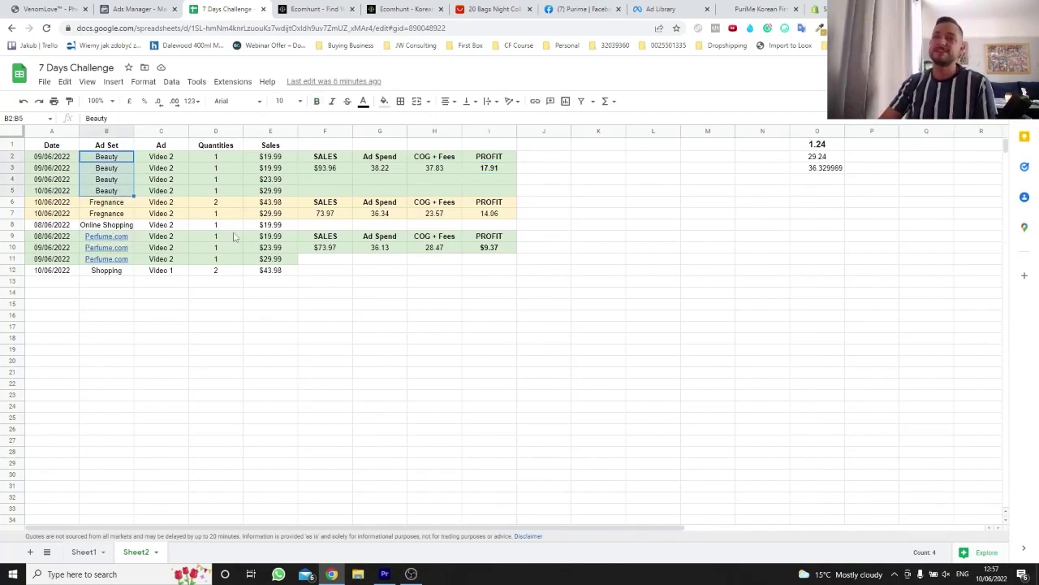
Step: Go through the Perfume.com ad set's sales, ad spend, COG + Fees and profit, including its last individual sale
click(328, 251)
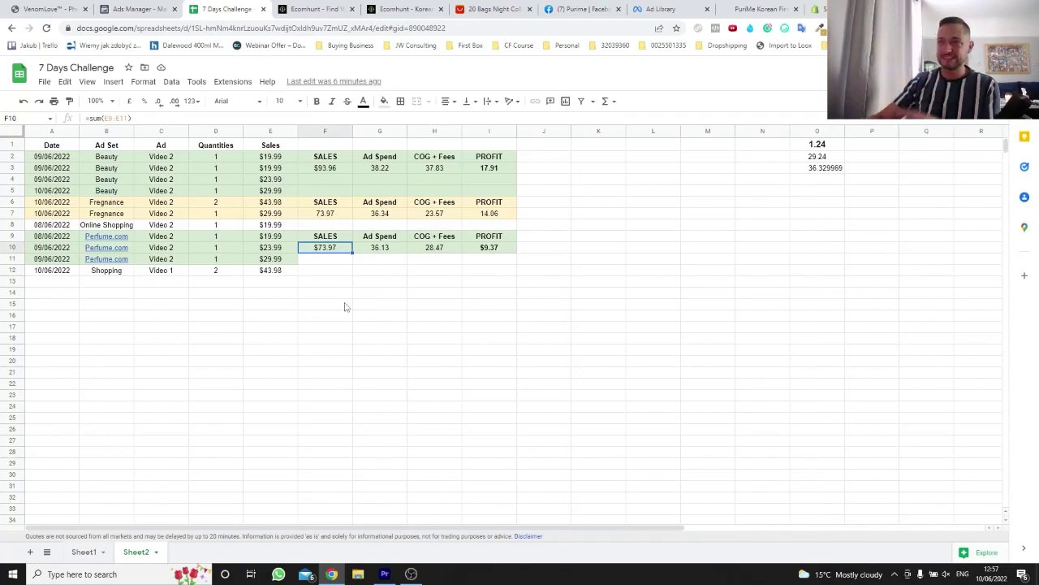
click(380, 251)
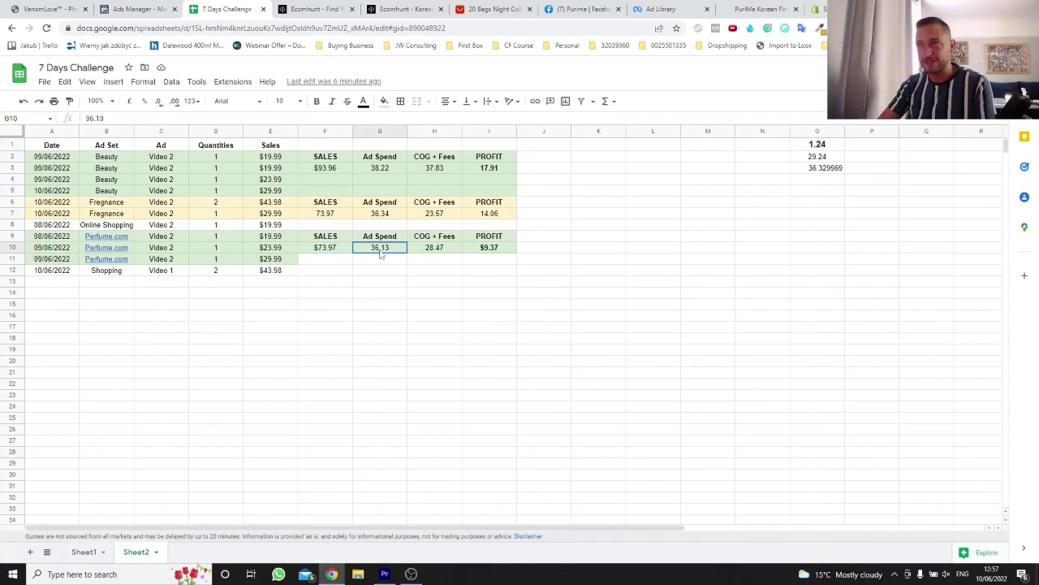
click(434, 248)
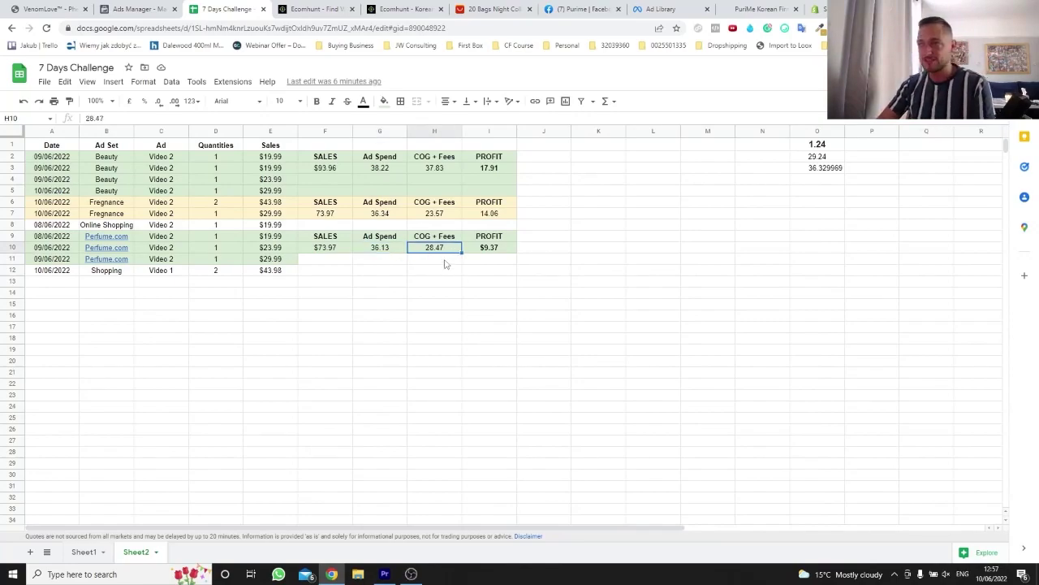
click(480, 252)
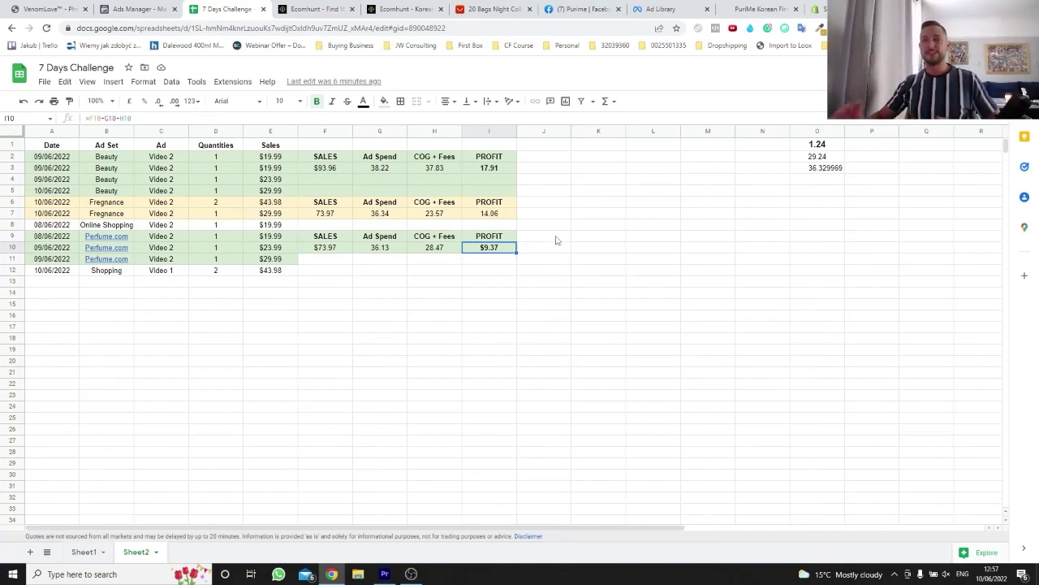
click(274, 261)
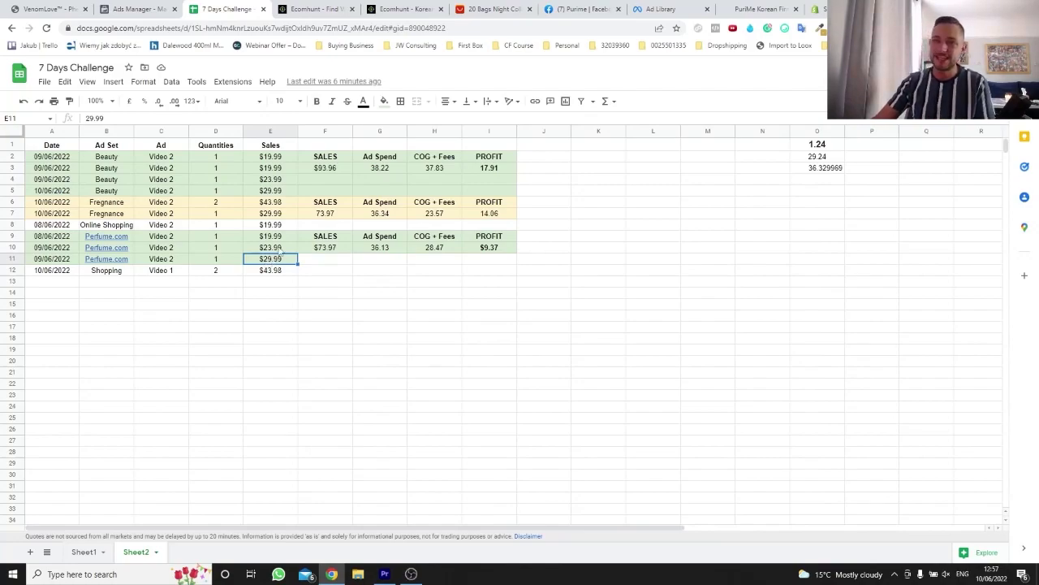
click(508, 247)
click(390, 294)
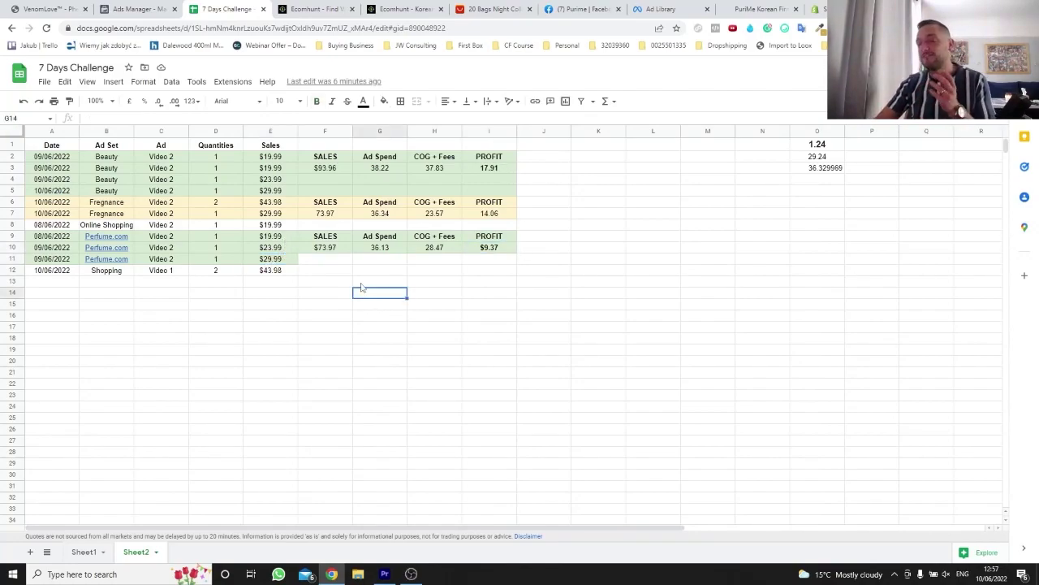
Step: Compare the Fregnance ad set's order quantities with those of the Beauty and Perfume.com ad sets
click(106, 204)
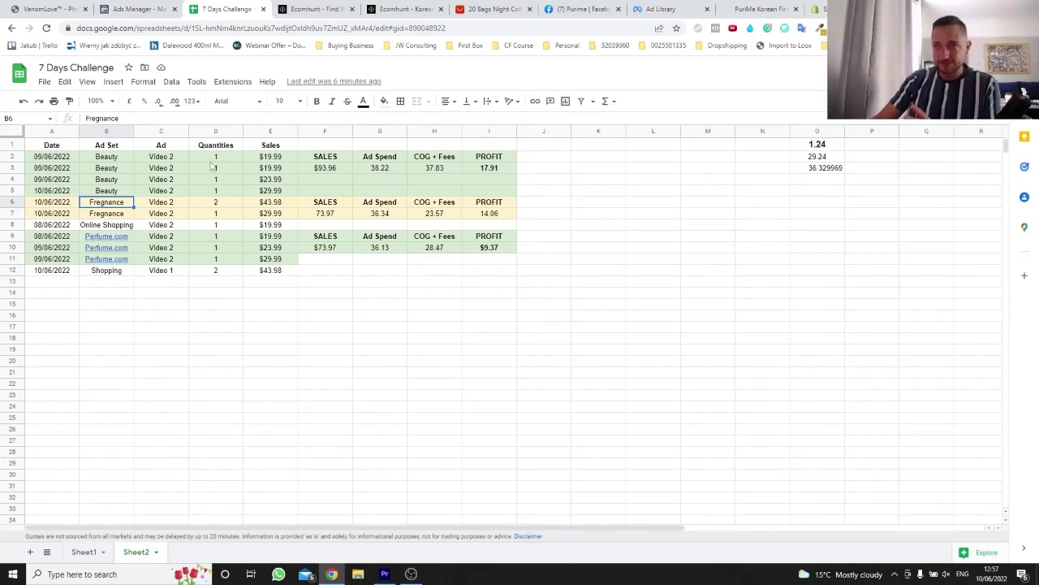
drag(206, 160, 214, 190)
drag(213, 236, 213, 259)
drag(224, 212, 225, 203)
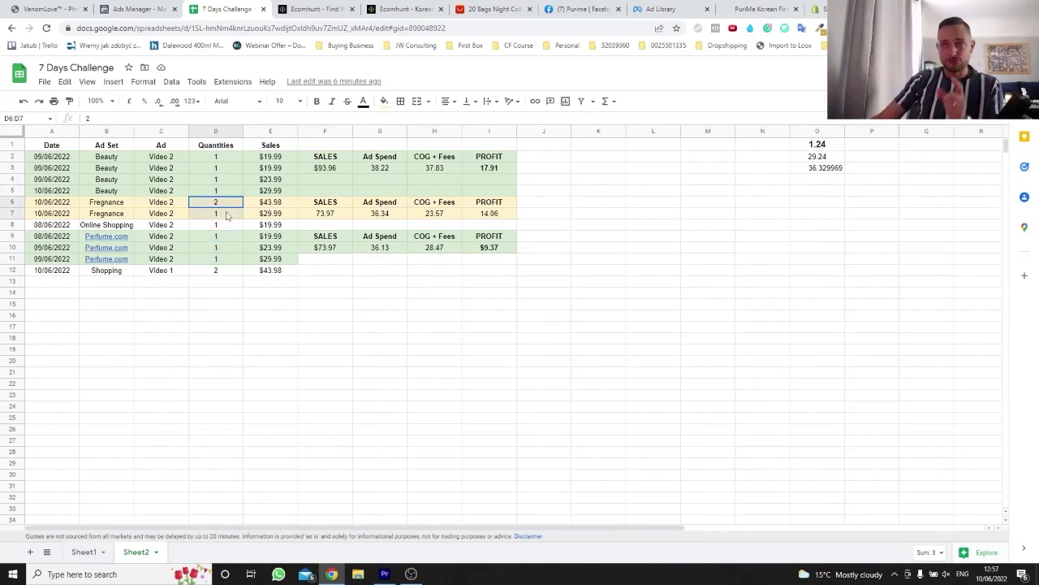
click(228, 212)
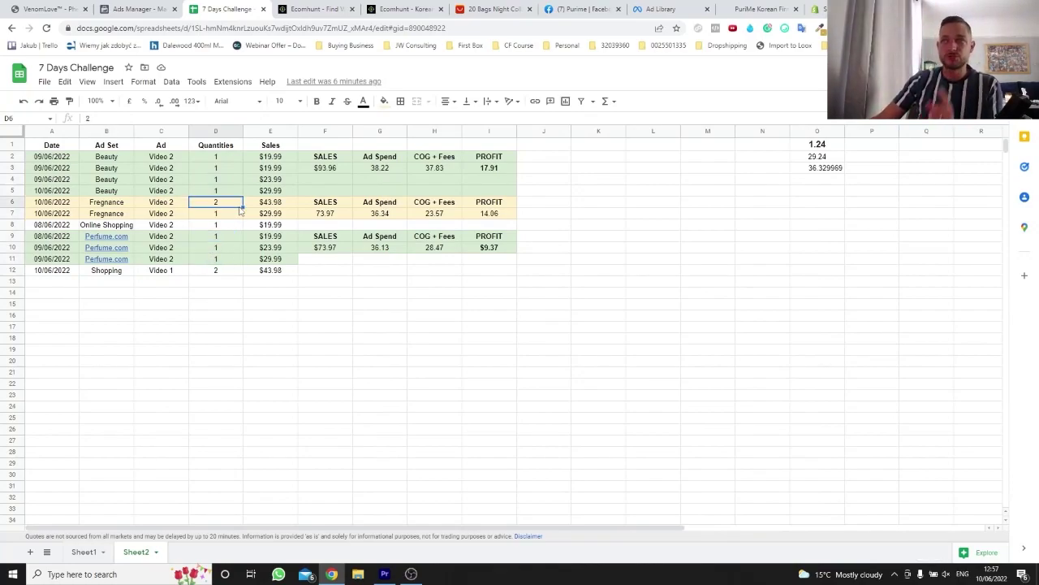
Step: Go through the Fregnance ad set's sales, ad spend, COG + Fees and profit, and switch to the Ads Manager ad sets
click(270, 205)
click(315, 214)
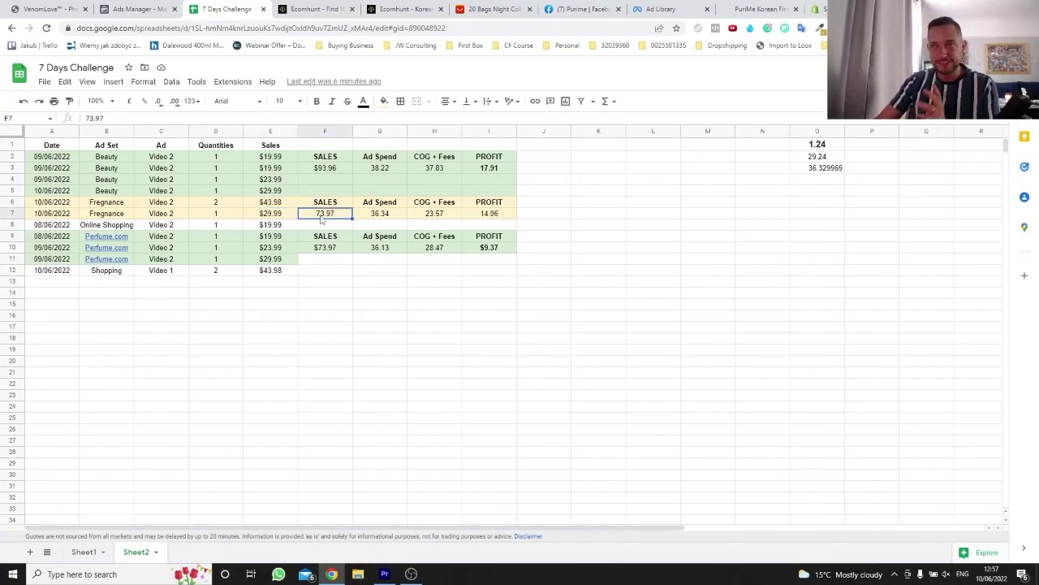
click(376, 213)
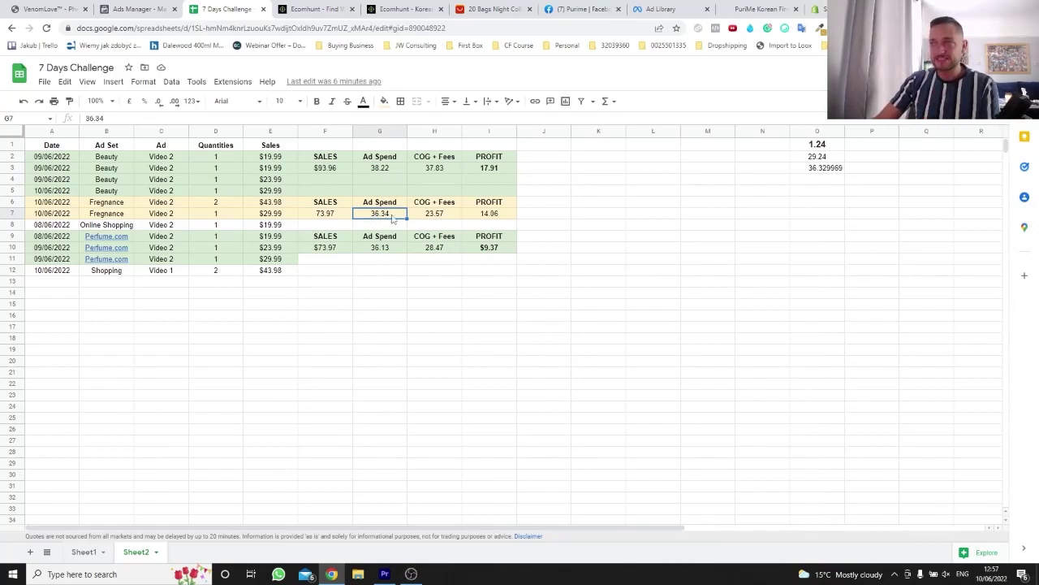
click(424, 215)
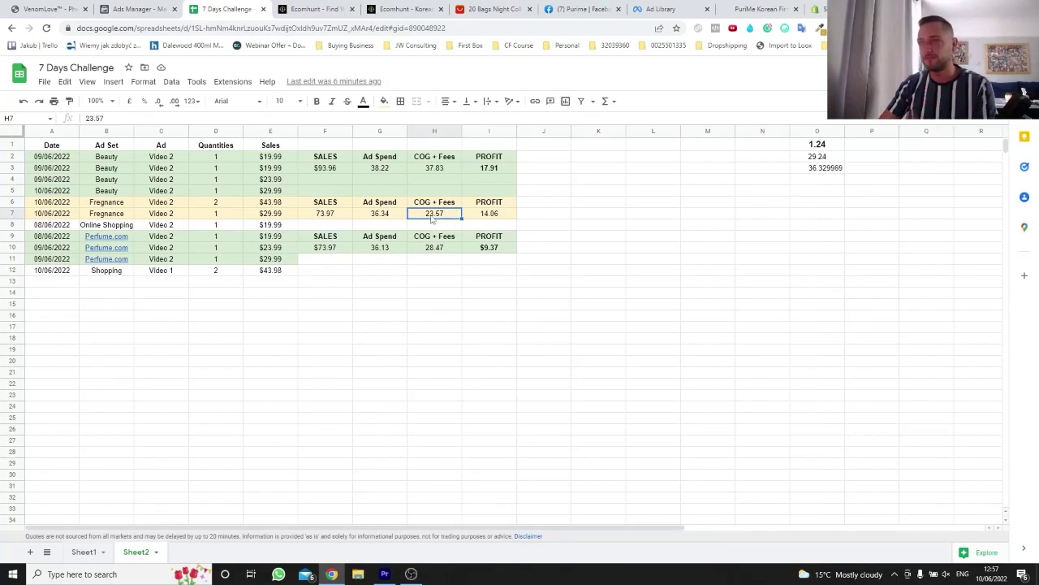
click(278, 205)
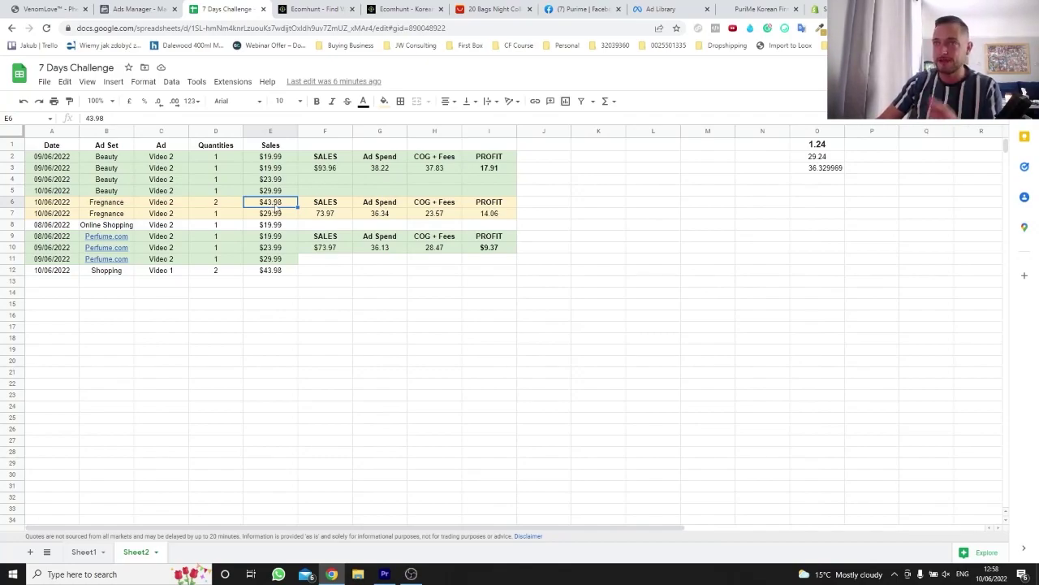
click(435, 216)
click(490, 215)
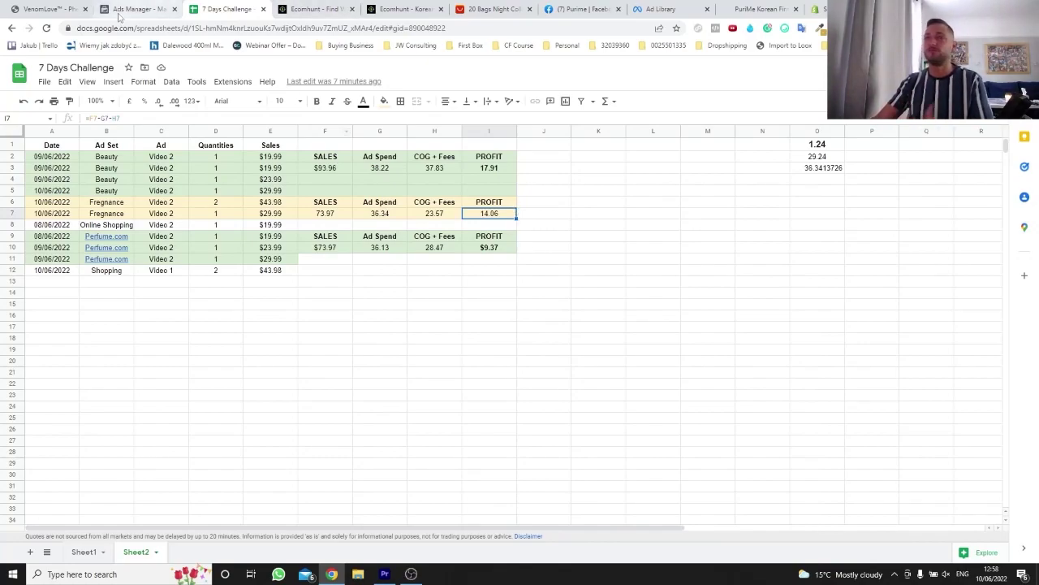
click(158, 6)
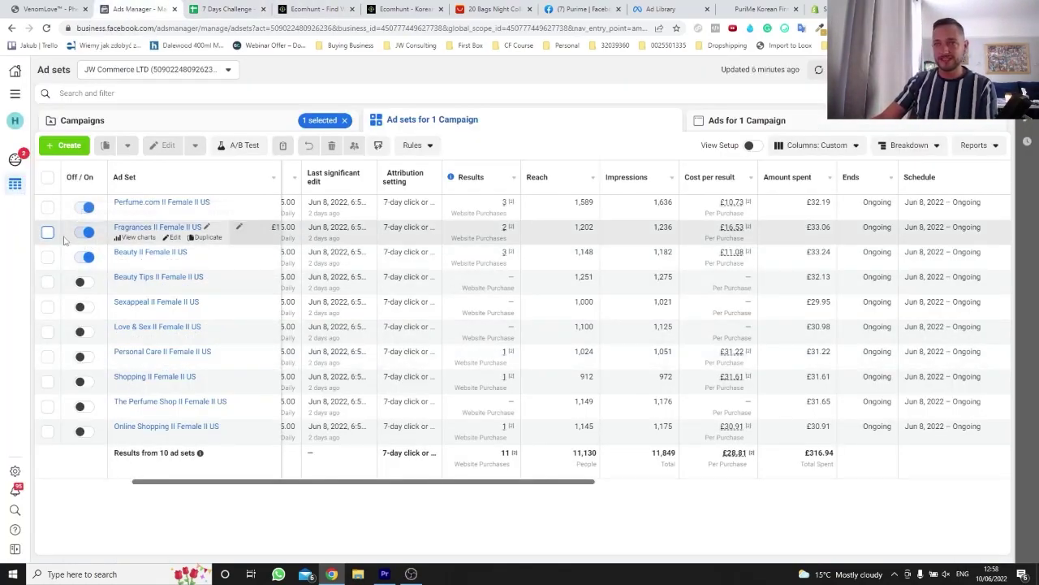
Step: Reload the pheromone perfume ad sets, select the Perfume.com, Fragrances and Beauty ad sets, and check their daily budgets
click(205, 128)
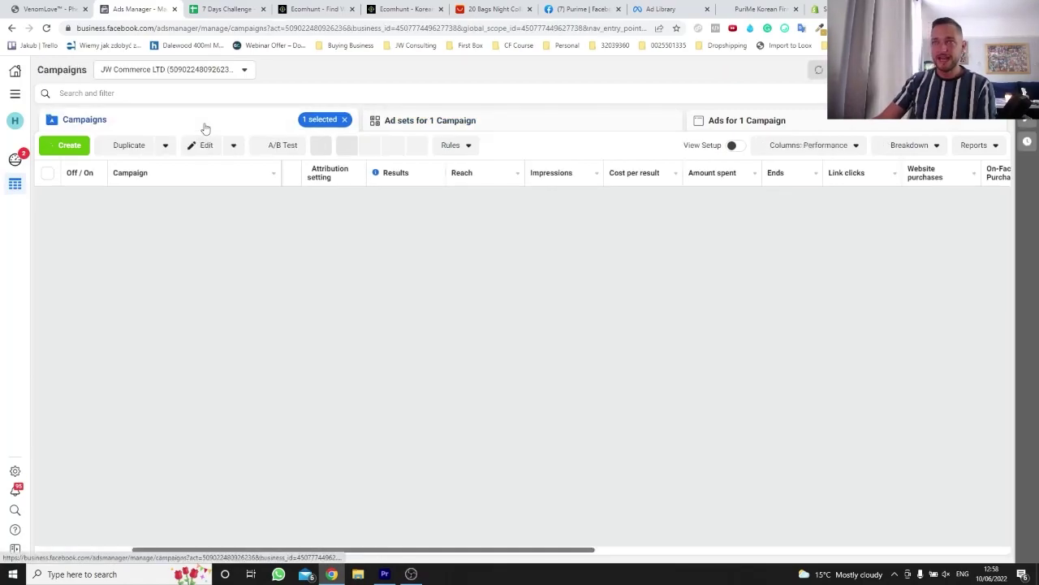
click(455, 121)
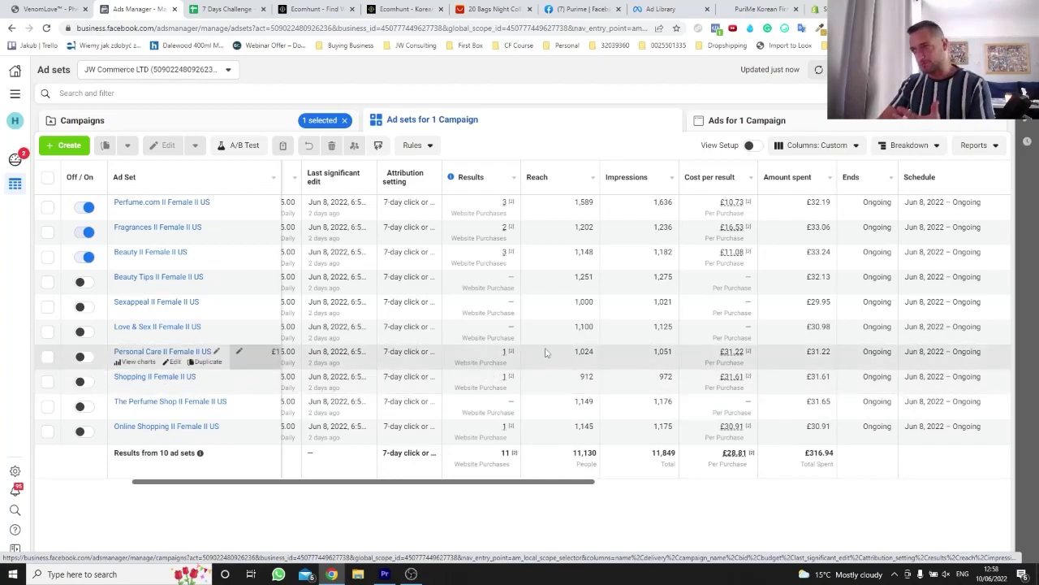
click(47, 207)
click(47, 232)
click(47, 256)
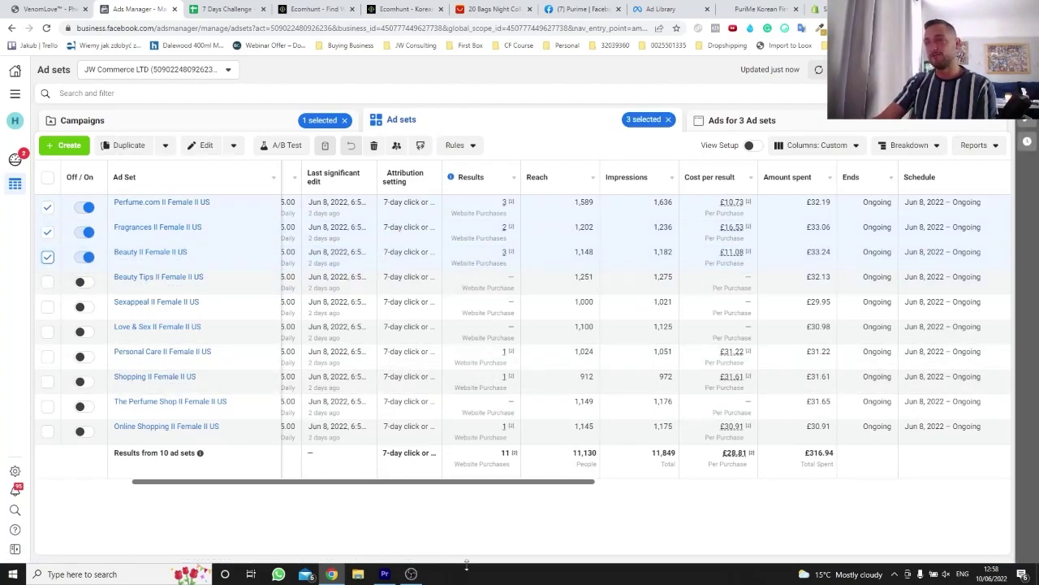
drag(445, 484, 387, 486)
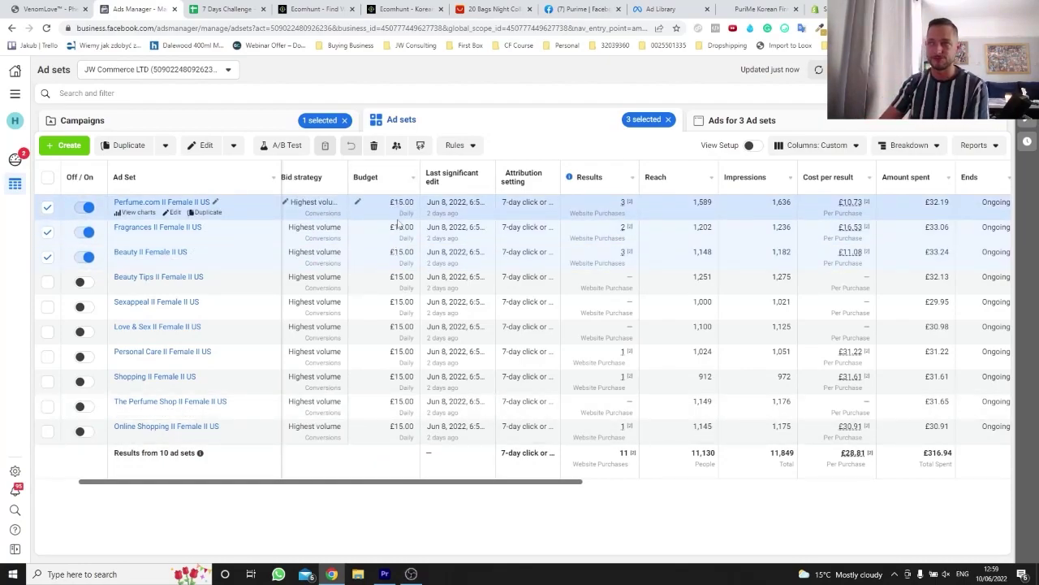
Step: Switch to Sheet1 of the 7 Days Challenge spreadsheet and select the Brow Enhancement Serum heading
click(223, 9)
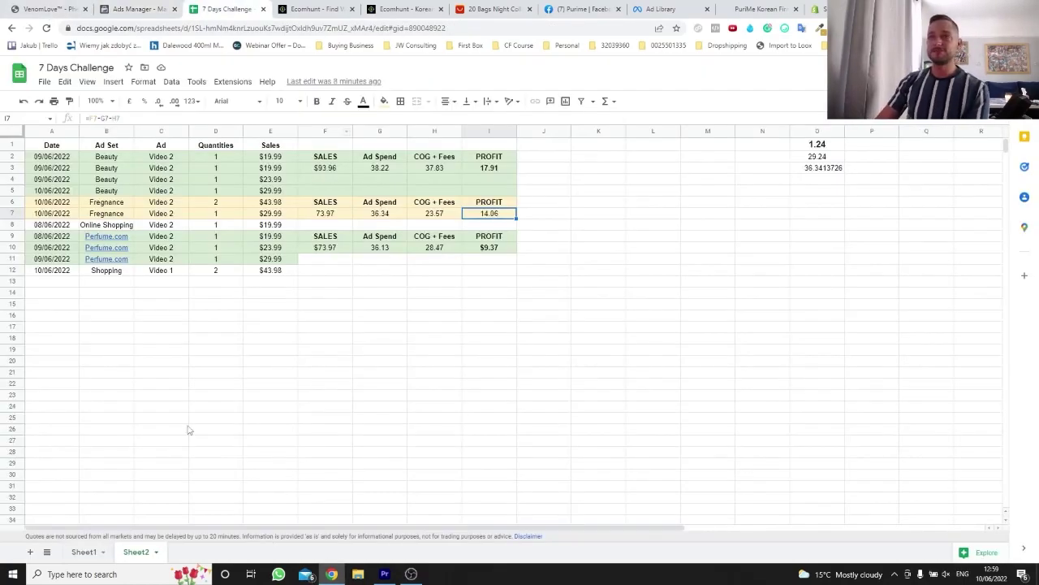
click(85, 551)
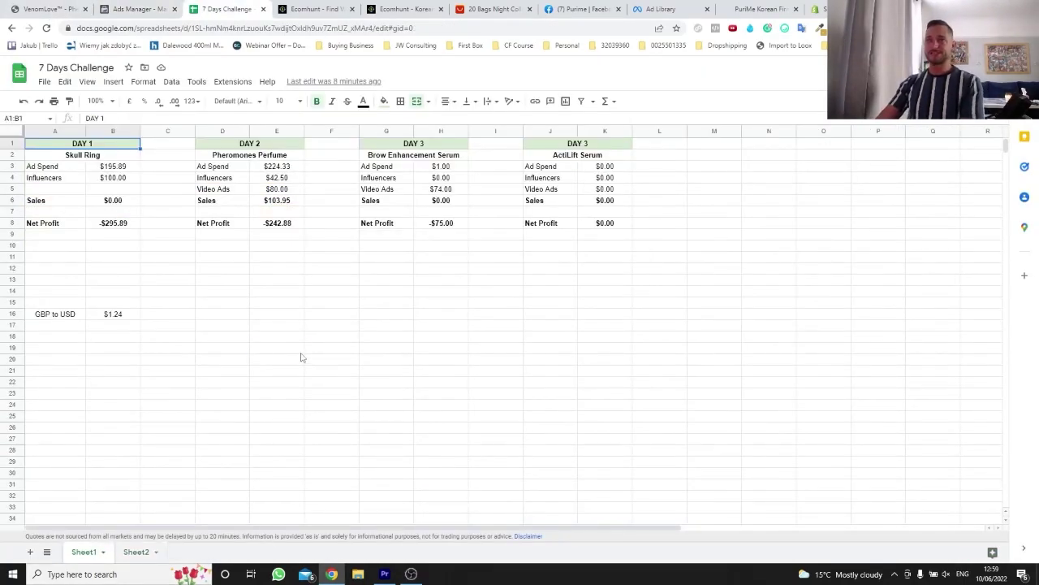
click(416, 157)
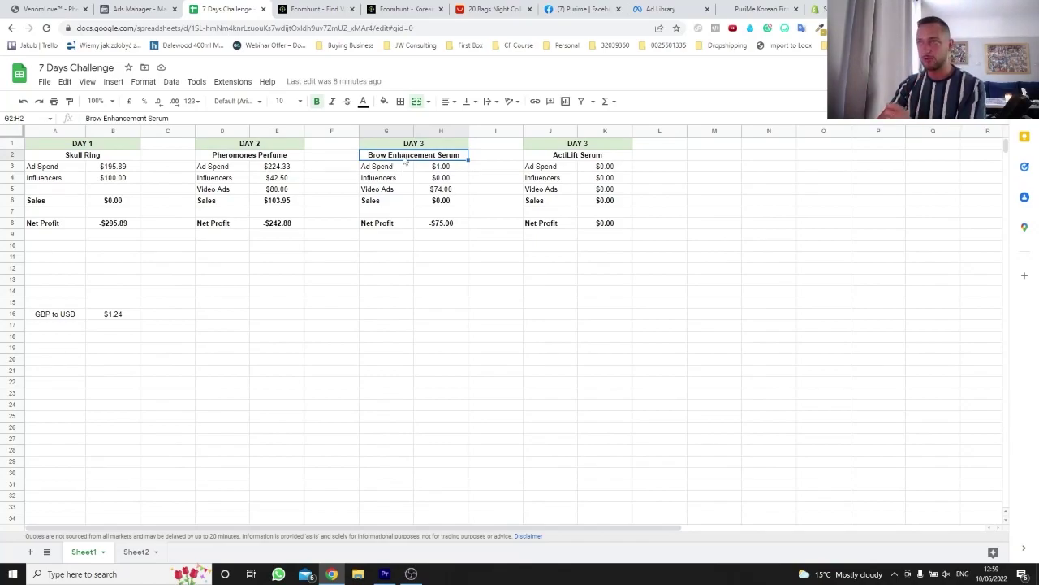
Step: Go from the VenomLove page to the store's home page and open the SupremeBrow Enhancing Serum product in a new tab
click(57, 8)
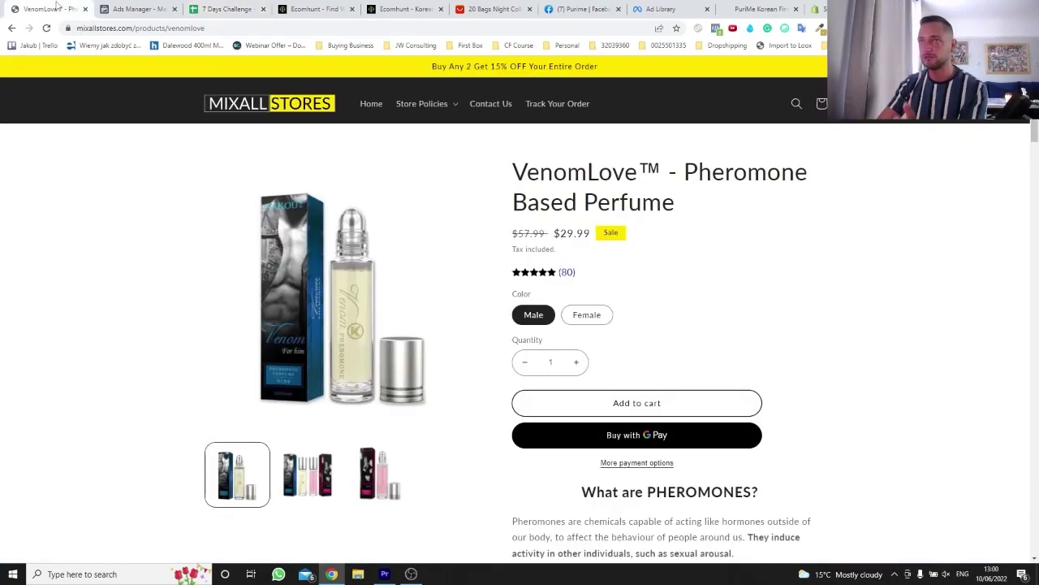
click(241, 106)
scroll(409, 476, down, 10)
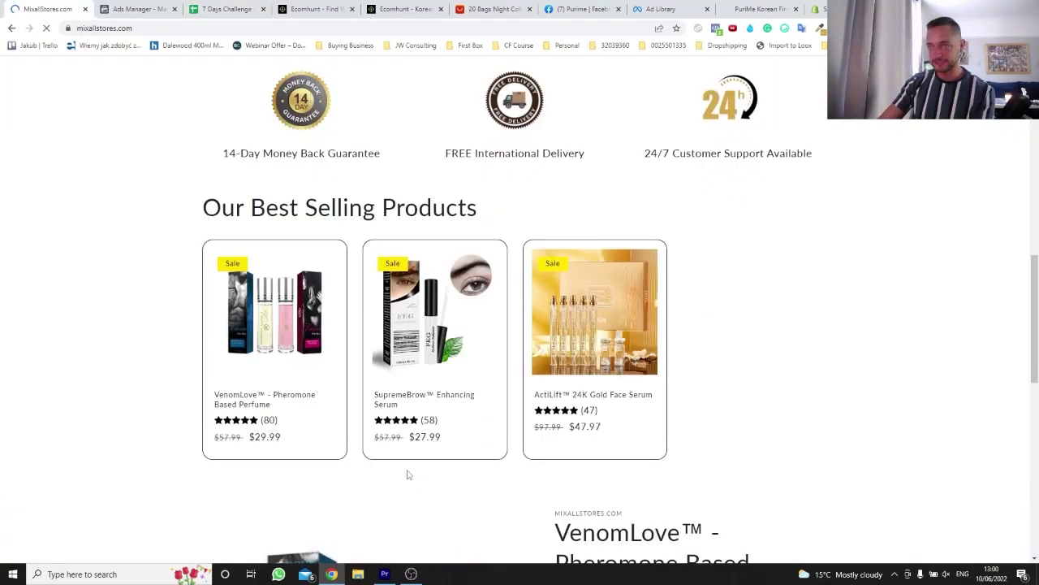
middle_click(423, 325)
click(119, 8)
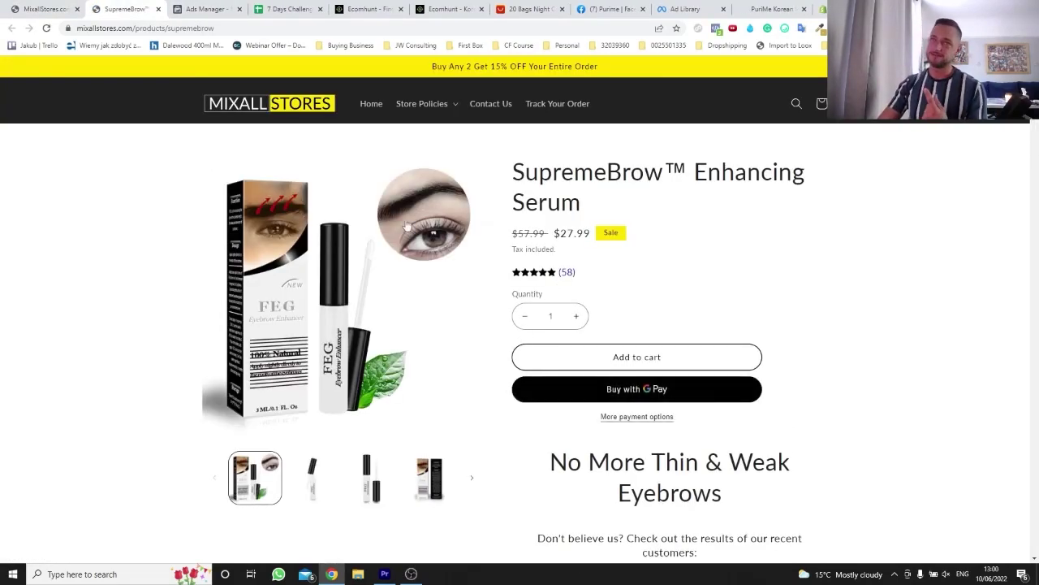
Step: In Ads Manager, select only the SupremeBrow campaign and review its results and spend, including those of its ad sets
click(199, 9)
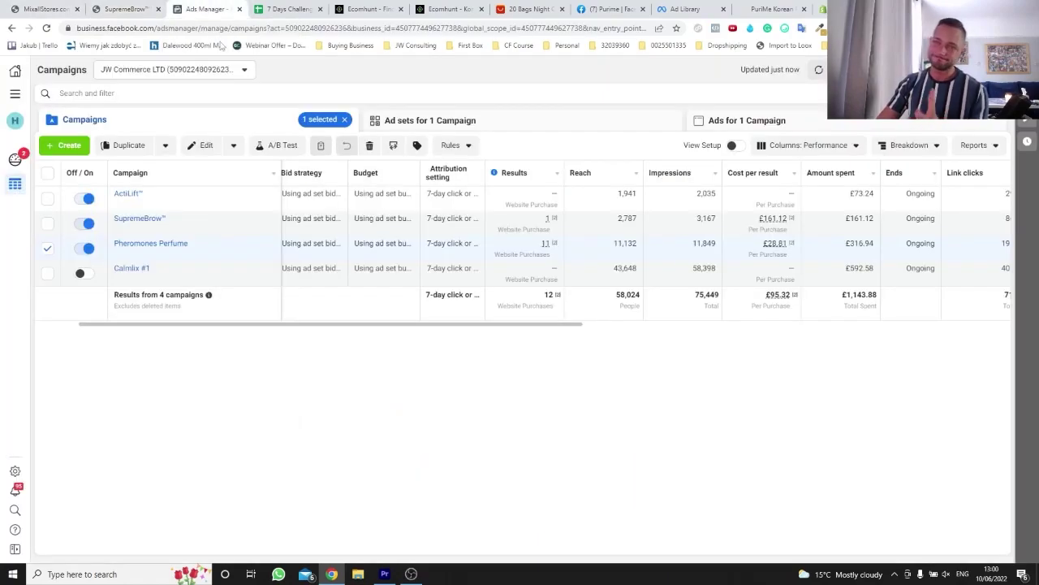
click(47, 250)
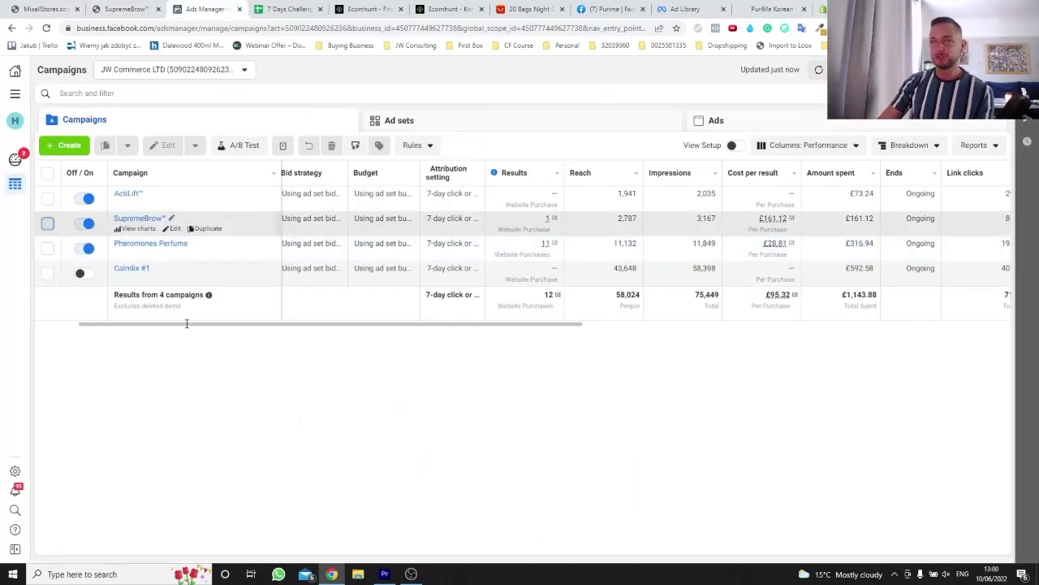
drag(186, 323, 413, 327)
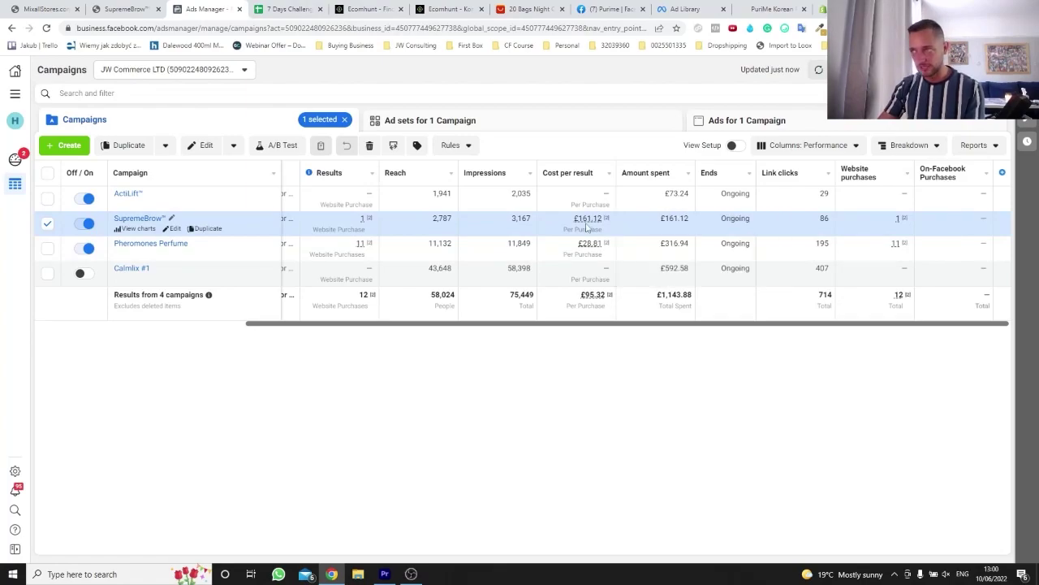
click(430, 119)
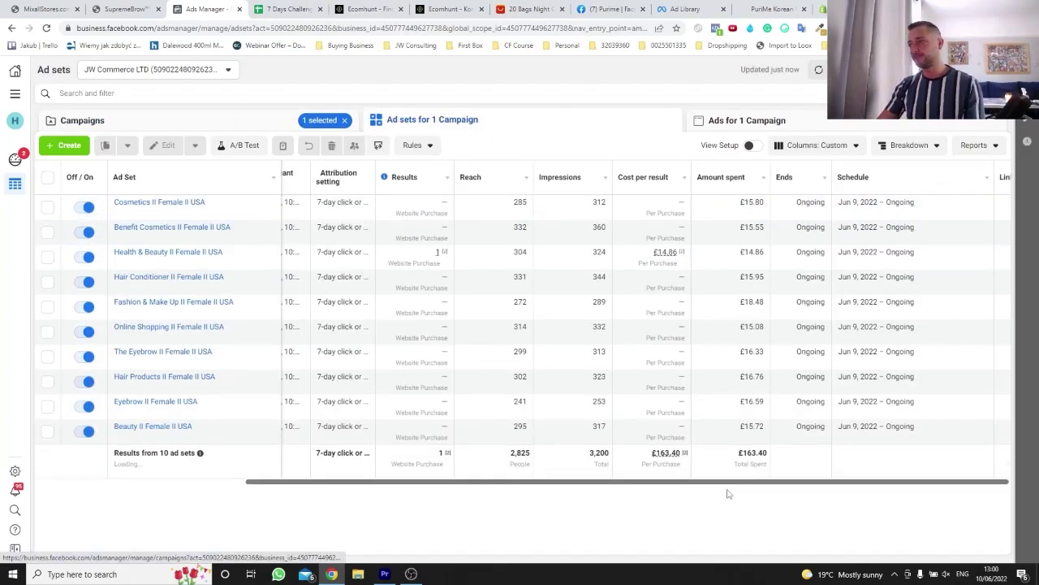
scroll(747, 482, right, 2)
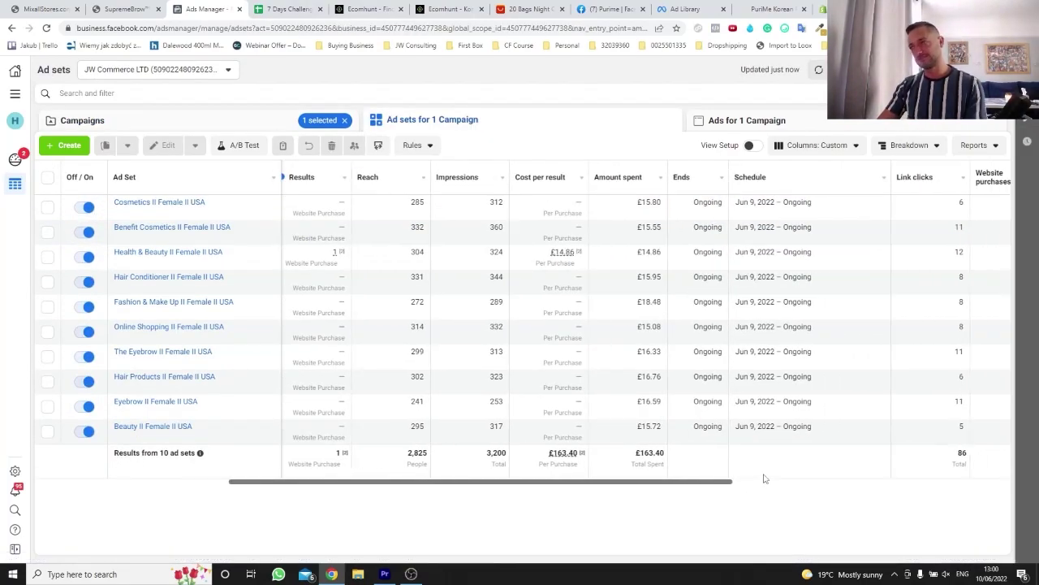
drag(728, 485, 847, 490)
Step: Apply the Report column preset to the SupremeBrow ad sets and examine their CPM, outbound clicks, CTR and adds to cart
click(836, 146)
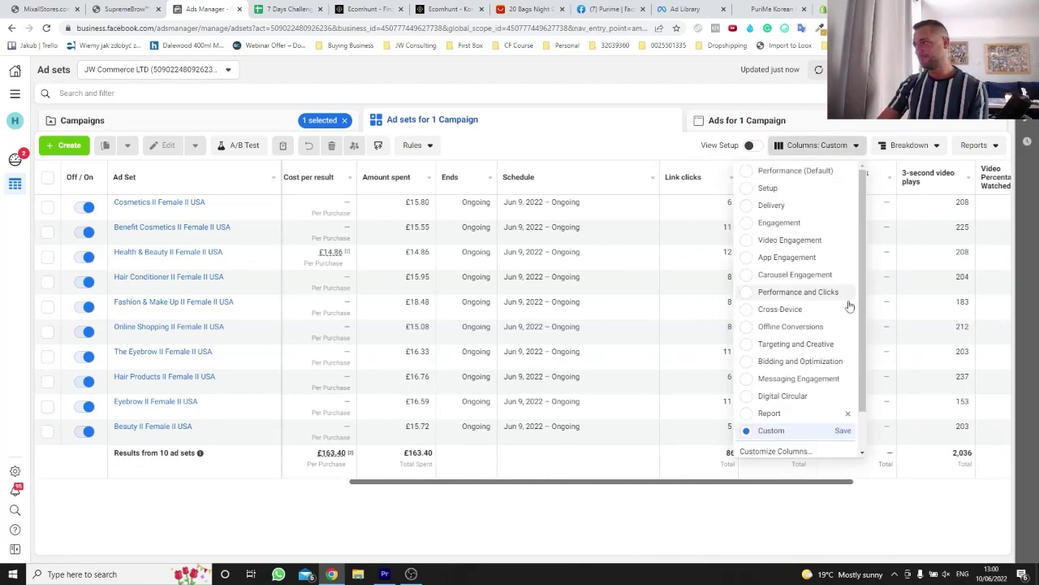
click(768, 415)
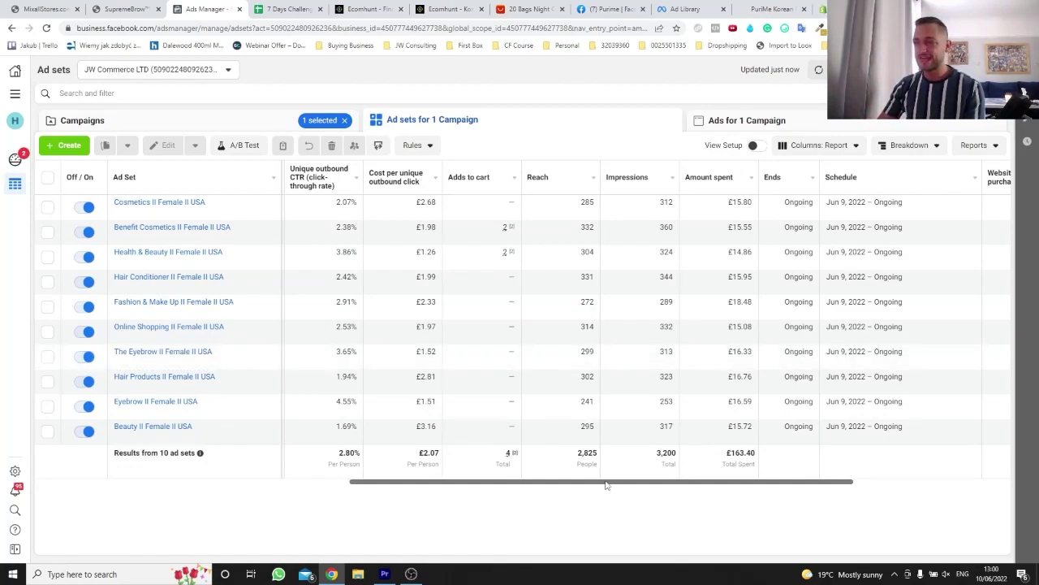
drag(604, 484, 514, 496)
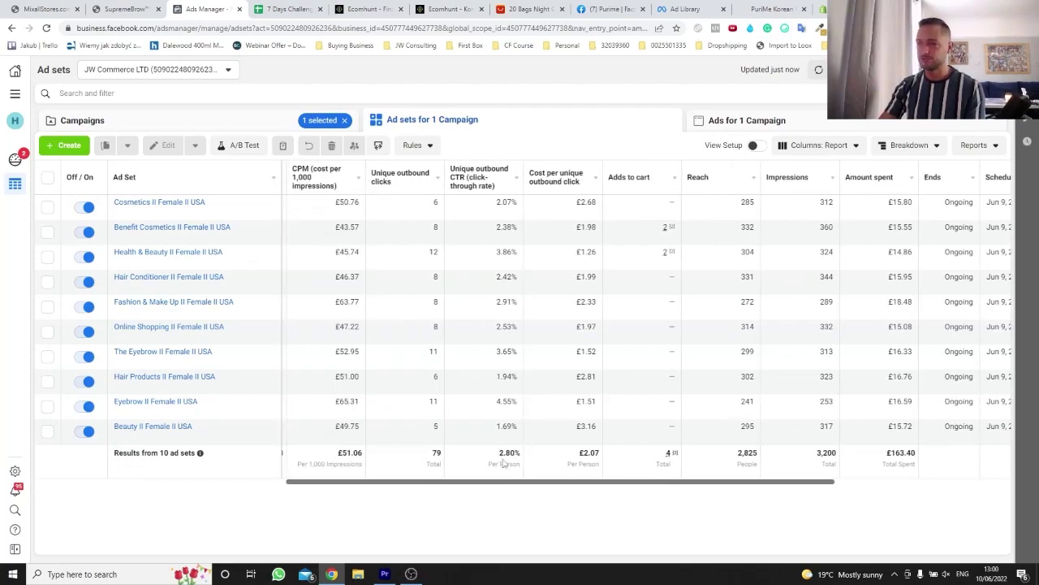
drag(567, 487, 594, 487)
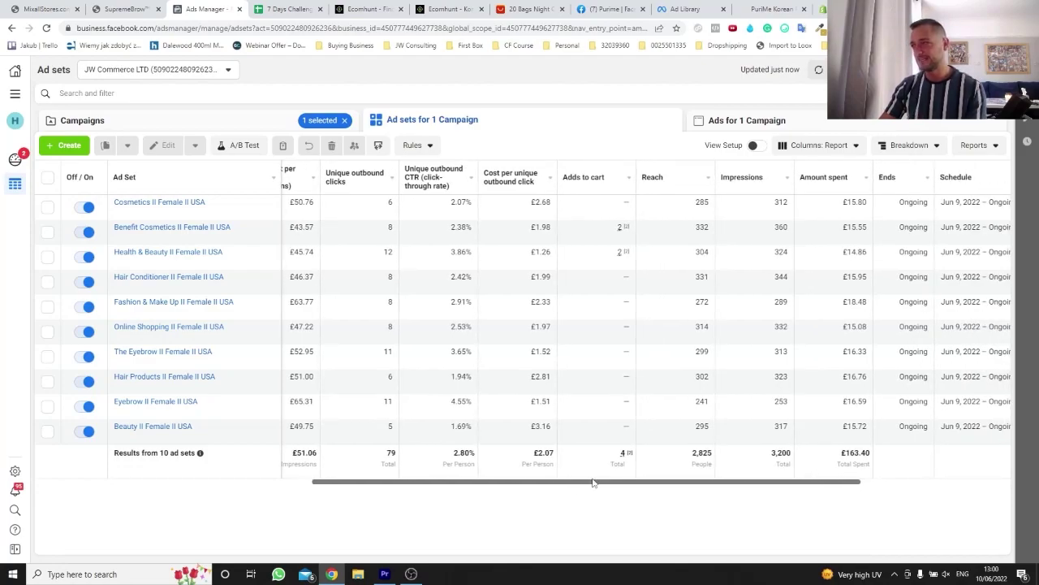
Step: Check the sale price on the SupremeBrow Enhancing Serum product page
click(122, 8)
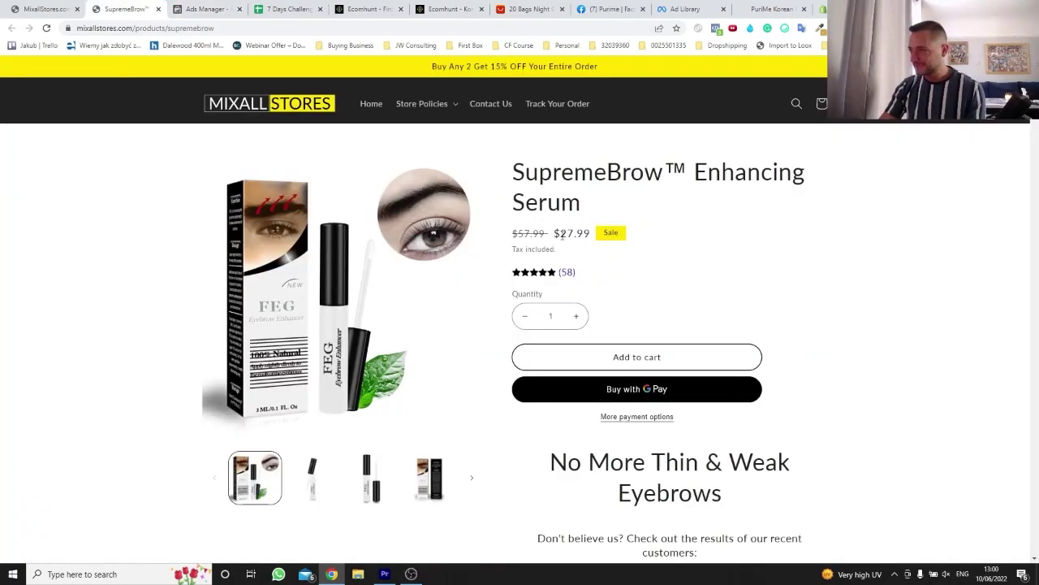
click(846, 236)
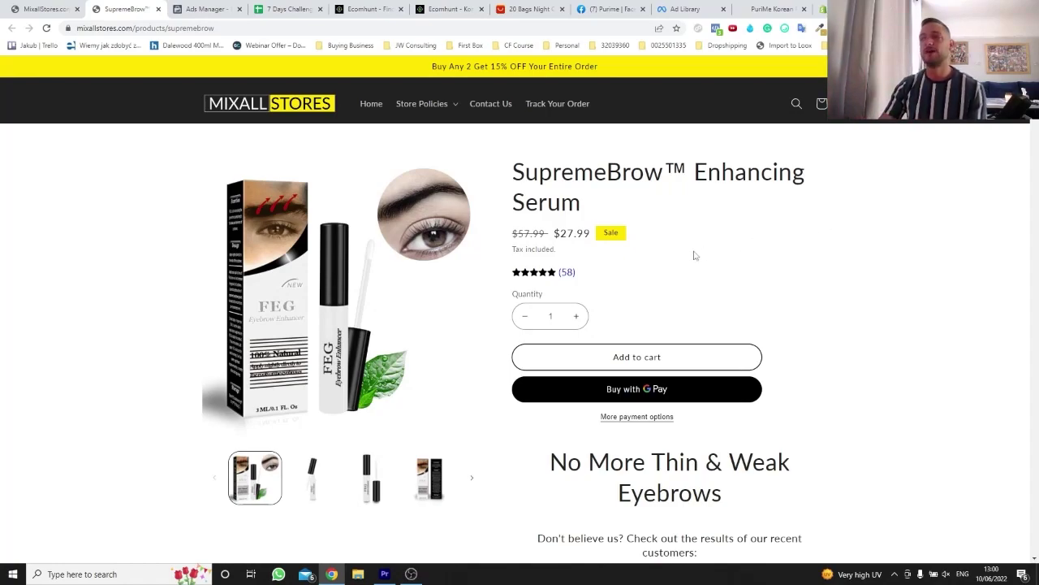
double_click(564, 233)
click(848, 235)
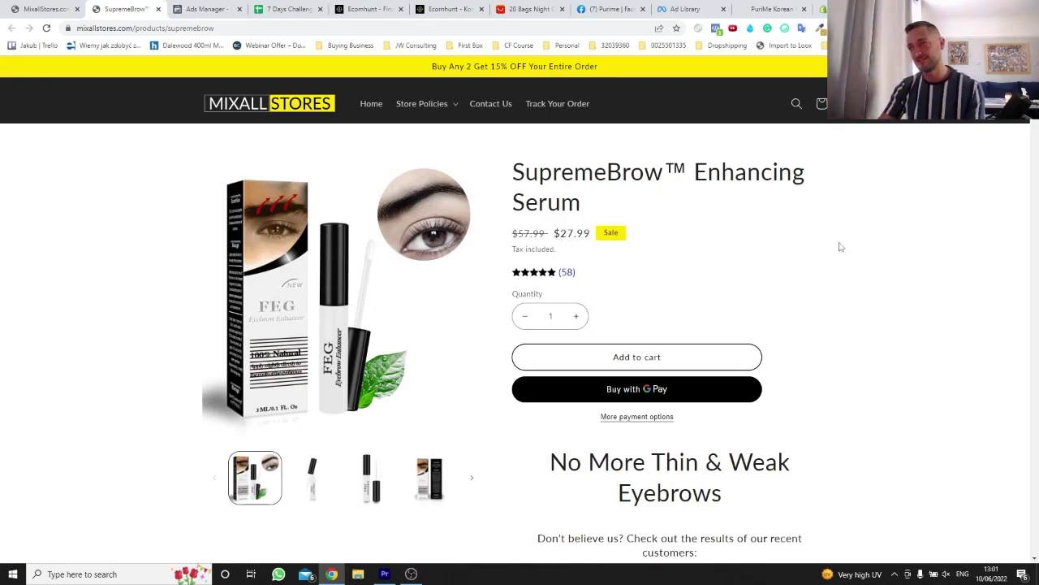
scroll(733, 172, down, 5)
scroll(733, 172, up, 5)
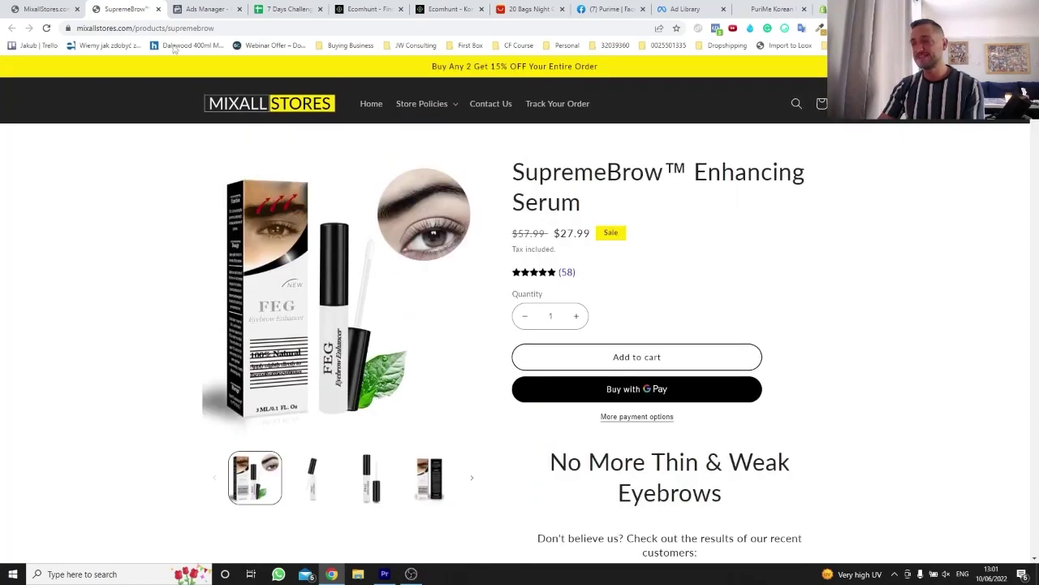
Step: In the 7 Days Challenge spreadsheet, change the heading above ActiLift Serum to DAY 4
click(284, 9)
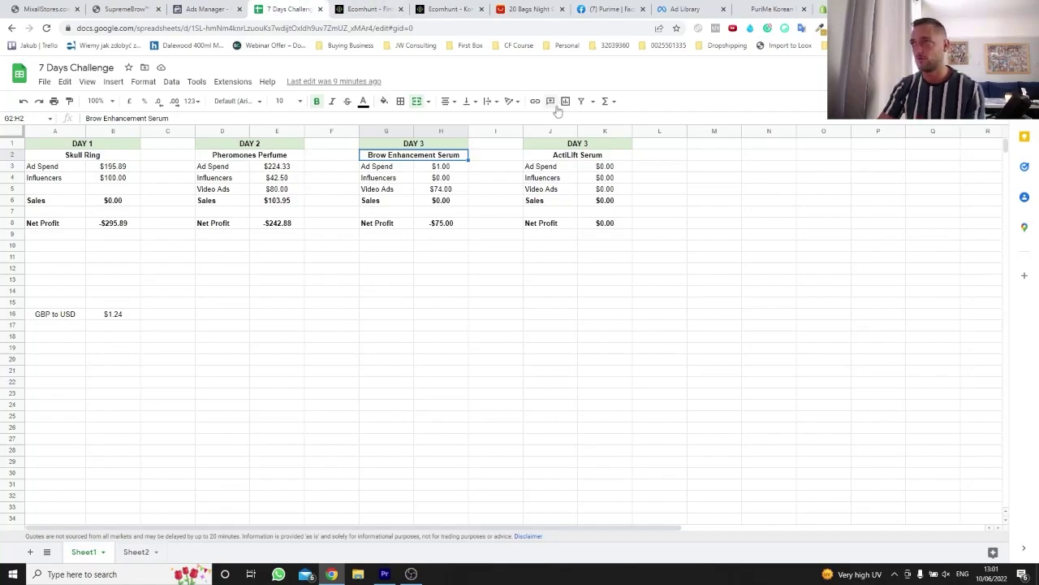
click(555, 159)
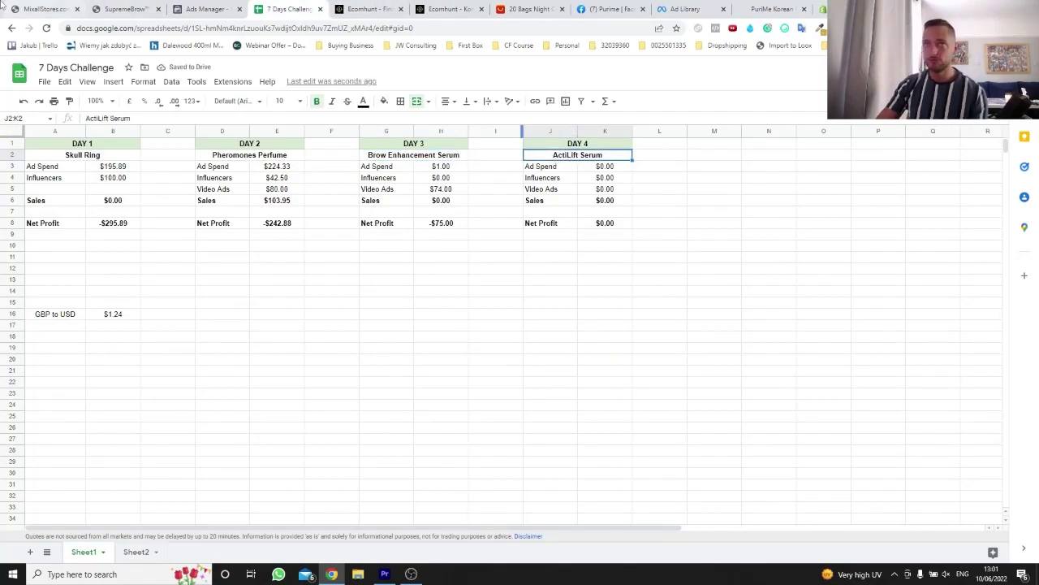
Step: Open the ActiLift 24K Gold Face Serum product in a new tab from the store's home page and highlight its sale price
click(41, 9)
ctrl+click(597, 329)
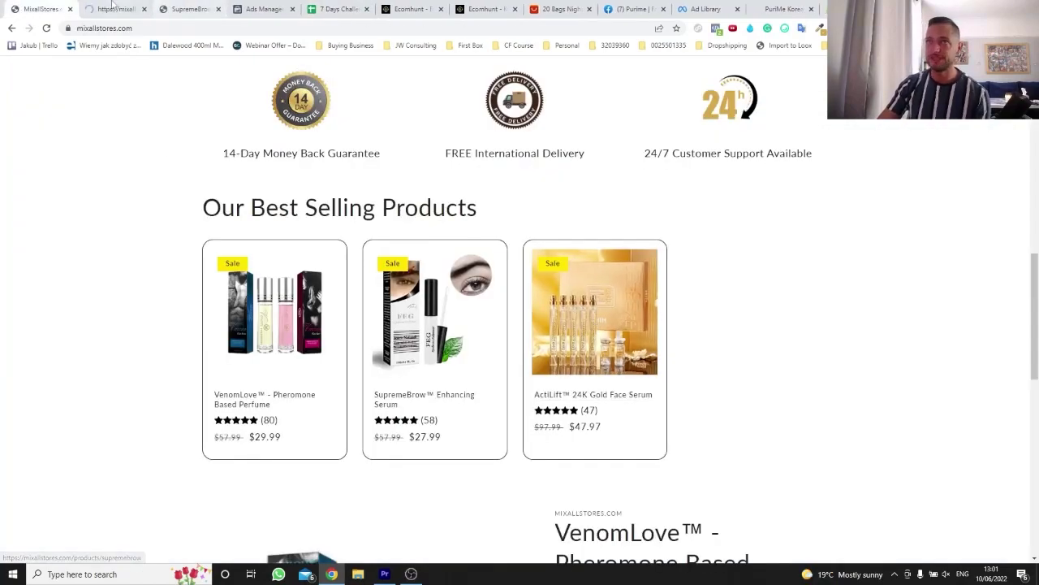
key(ctrl+Tab)
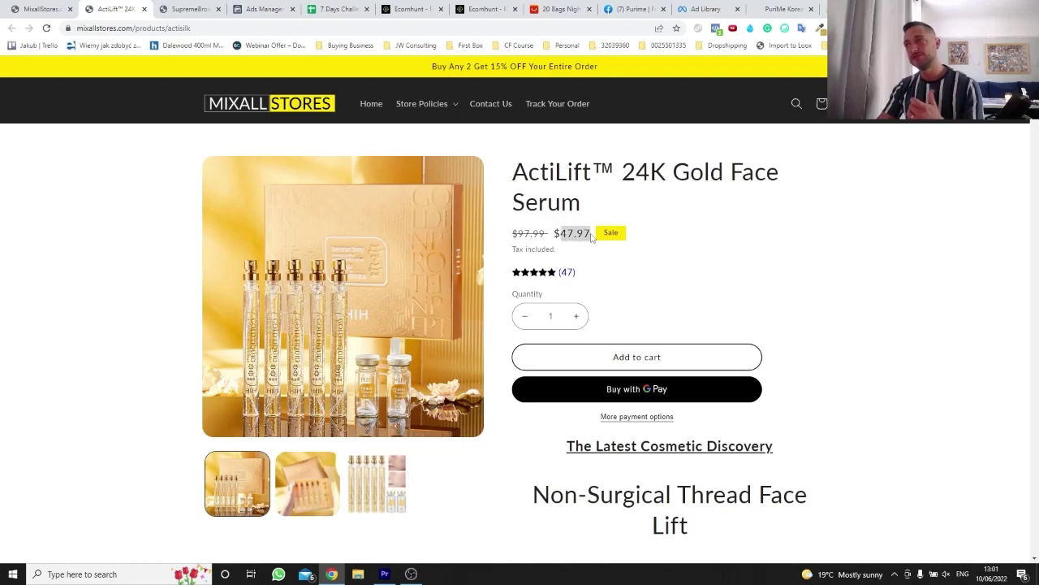
Step: In Ads Manager, replace the SupremeBrow campaign selection with the ActiLift campaign and show its ad sets
click(260, 9)
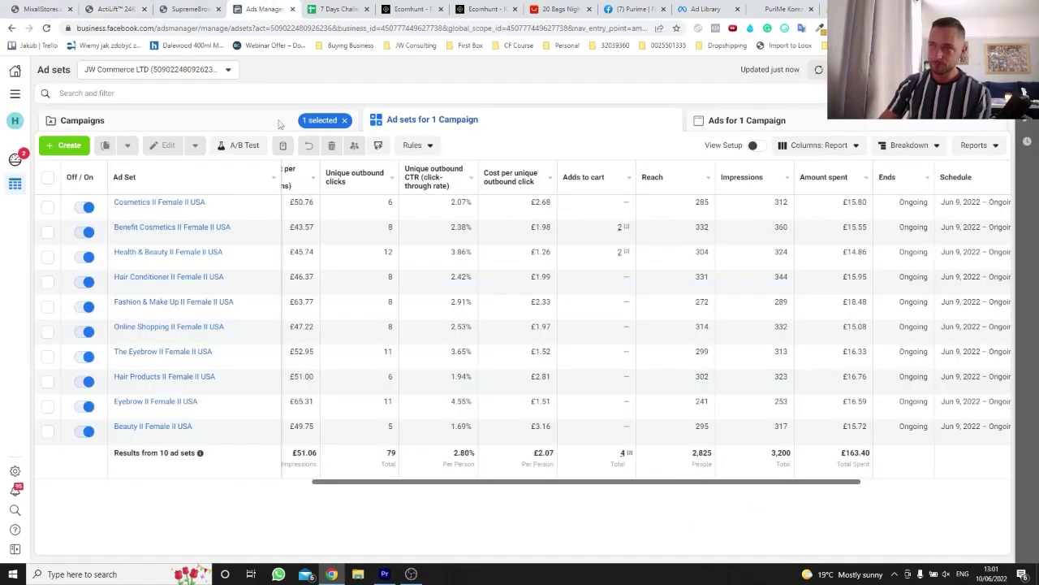
click(269, 119)
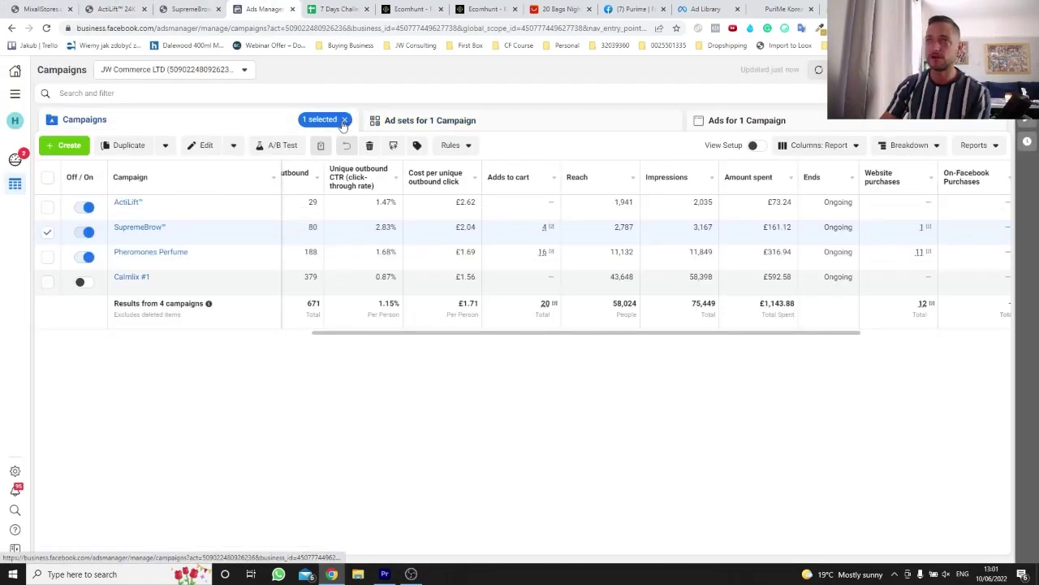
click(48, 207)
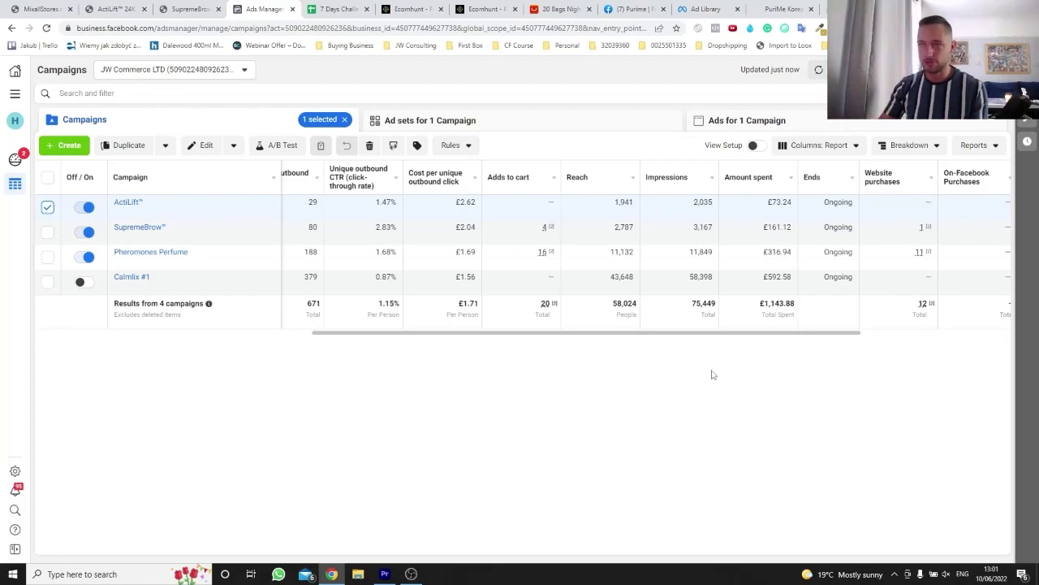
click(519, 120)
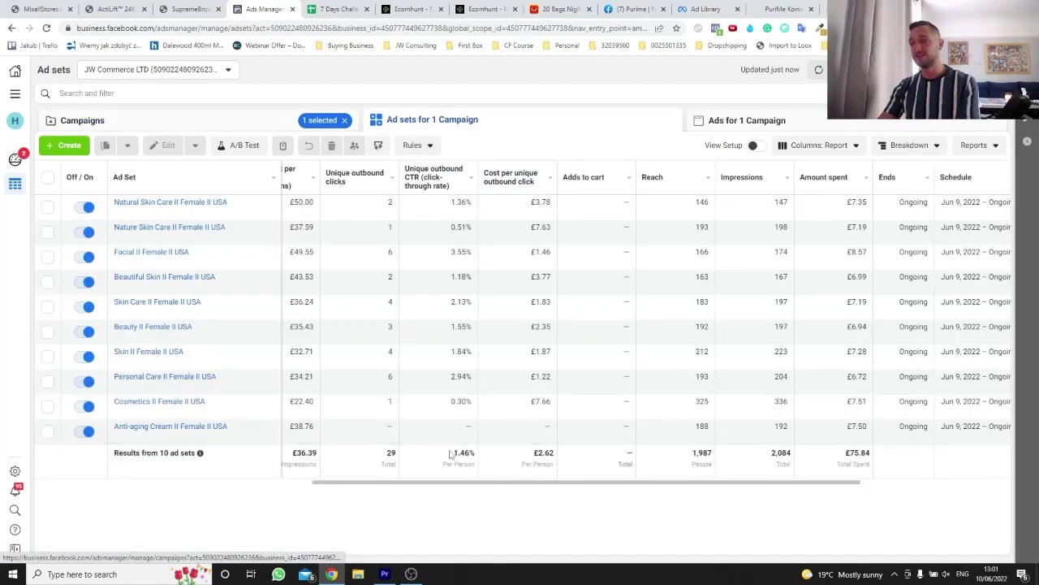
Step: Review the ActiLift ad sets' overall outbound CTR, adds to cart and amount spent, and return to the SupremeBrow product page
double_click(456, 452)
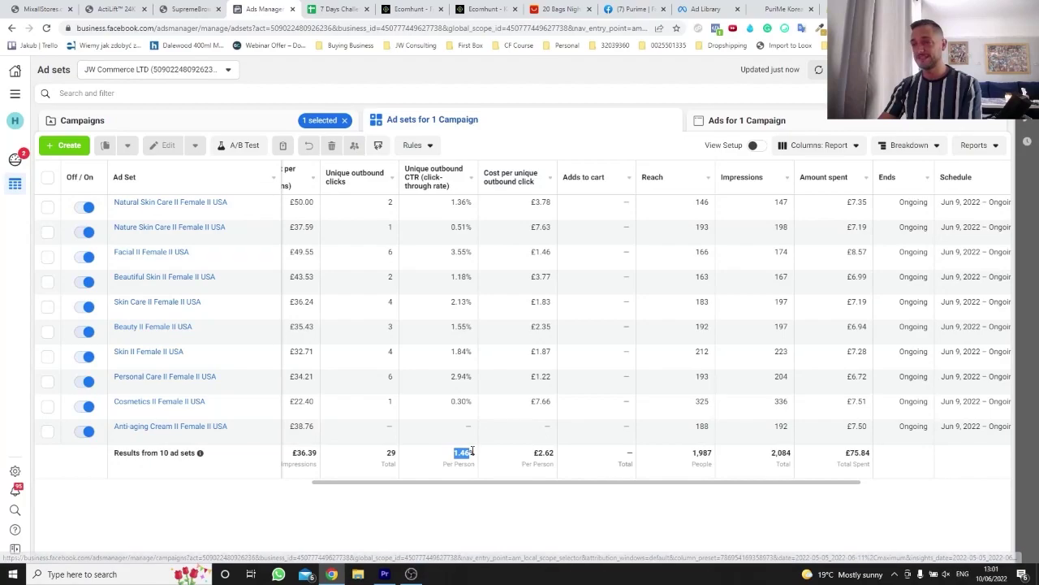
click(498, 528)
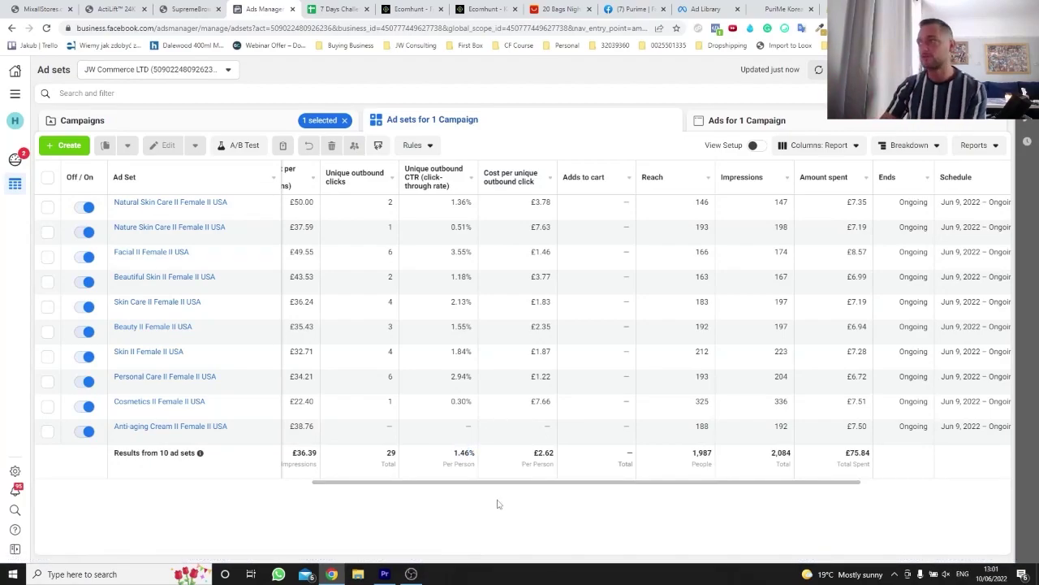
scroll(731, 491, right, 3)
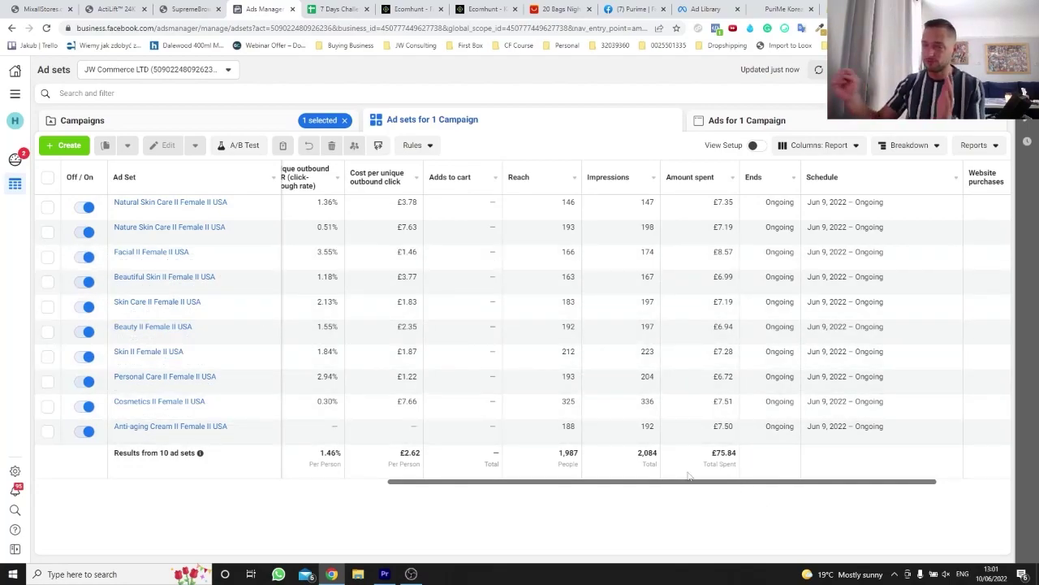
key(ctrl+shift+Tab)
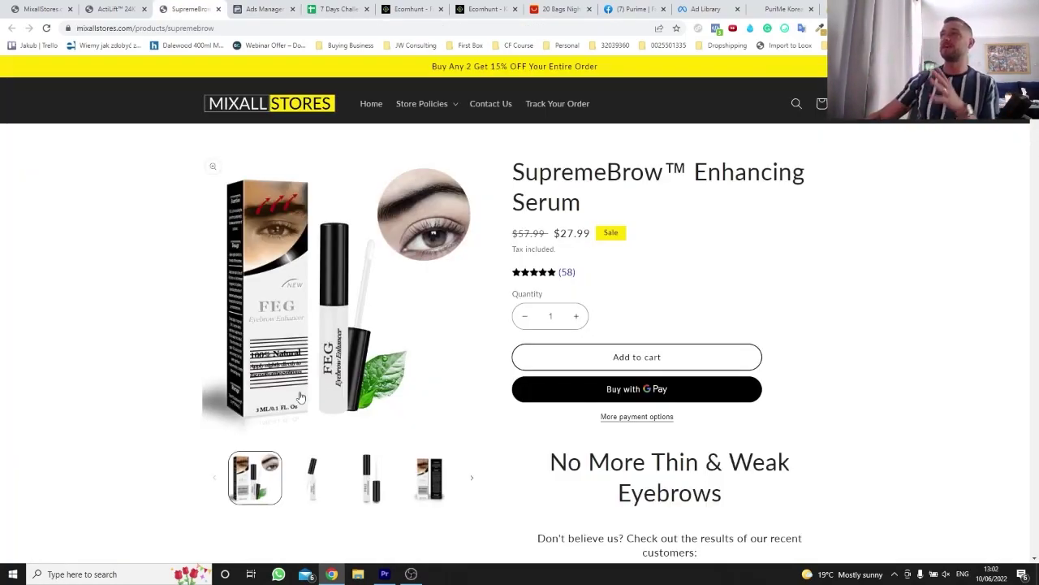
Step: Switch to Ecomhunt's Korean Firming Mask product page and show its before-and-after face image
click(419, 7)
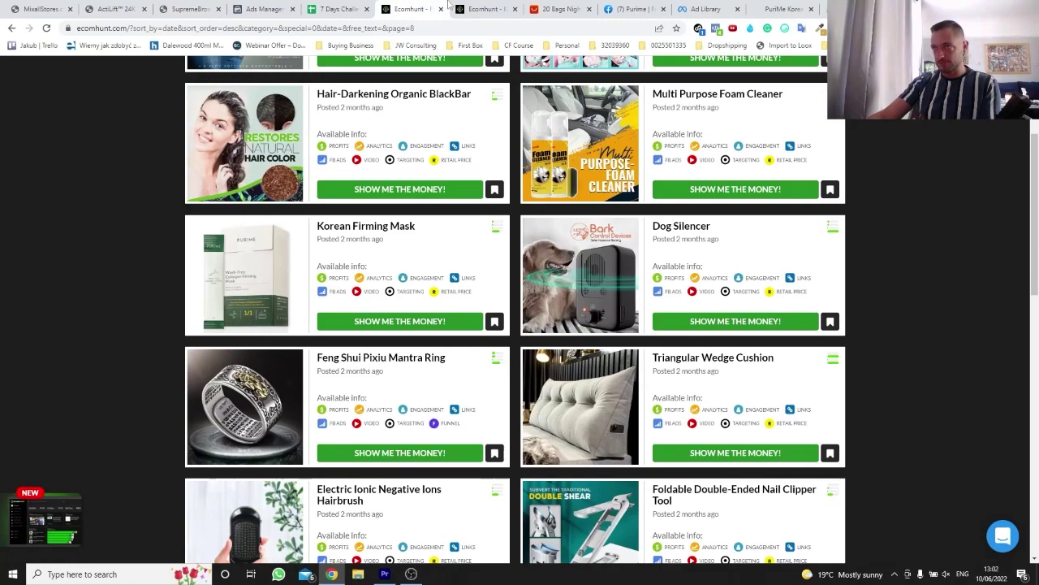
click(503, 6)
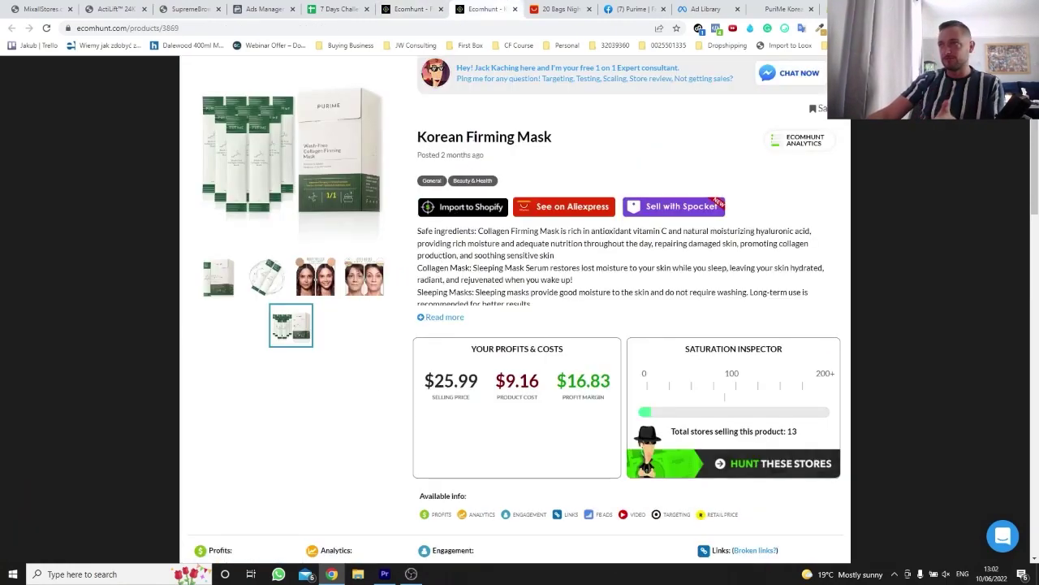
click(325, 285)
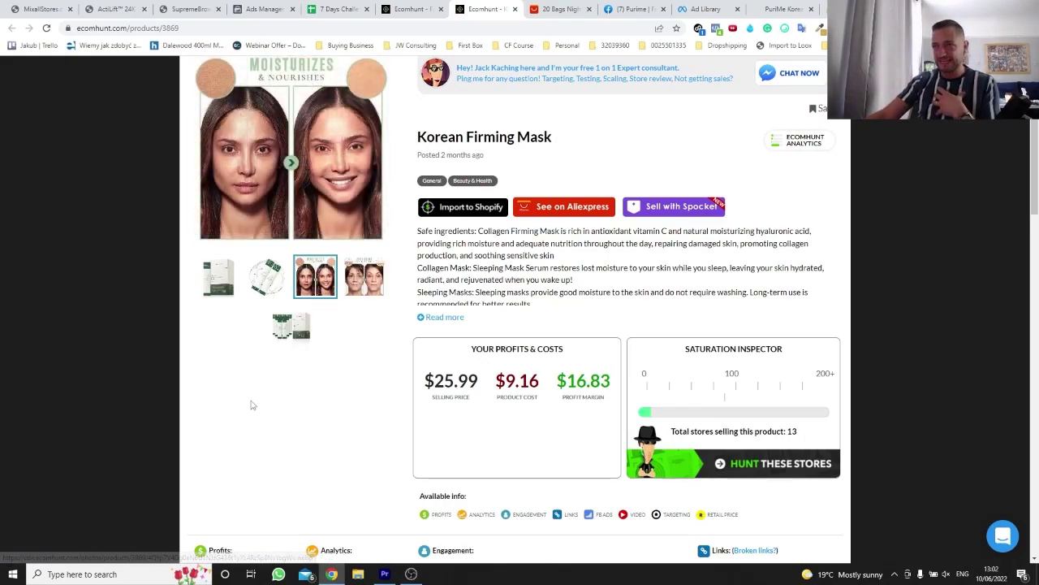
Step: View the collagen firming sleeping mask's AliExpress listing without the notification prompt, and look through Purime's Facebook page
key(ctrl+Tab)
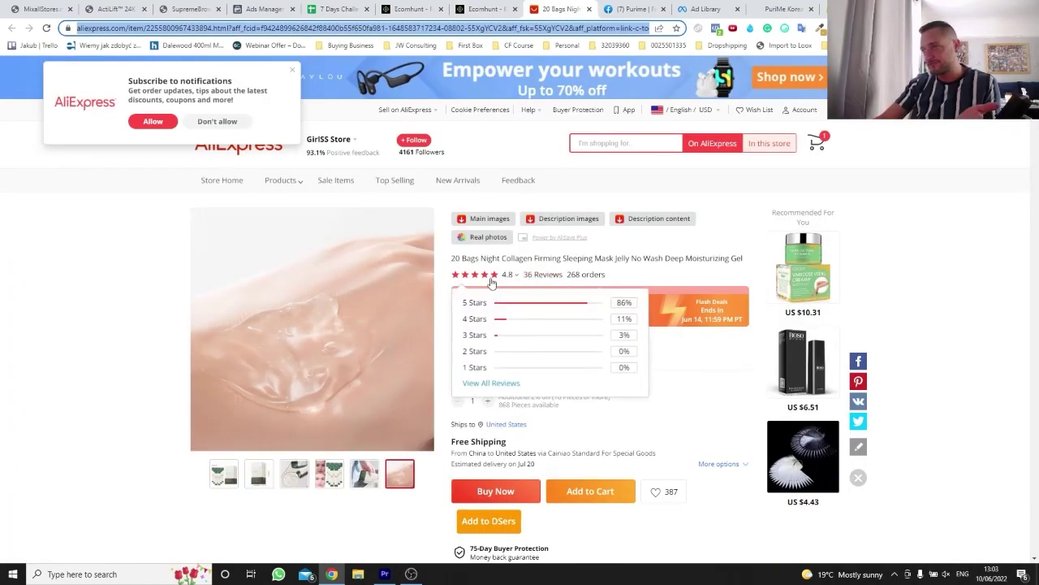
click(293, 72)
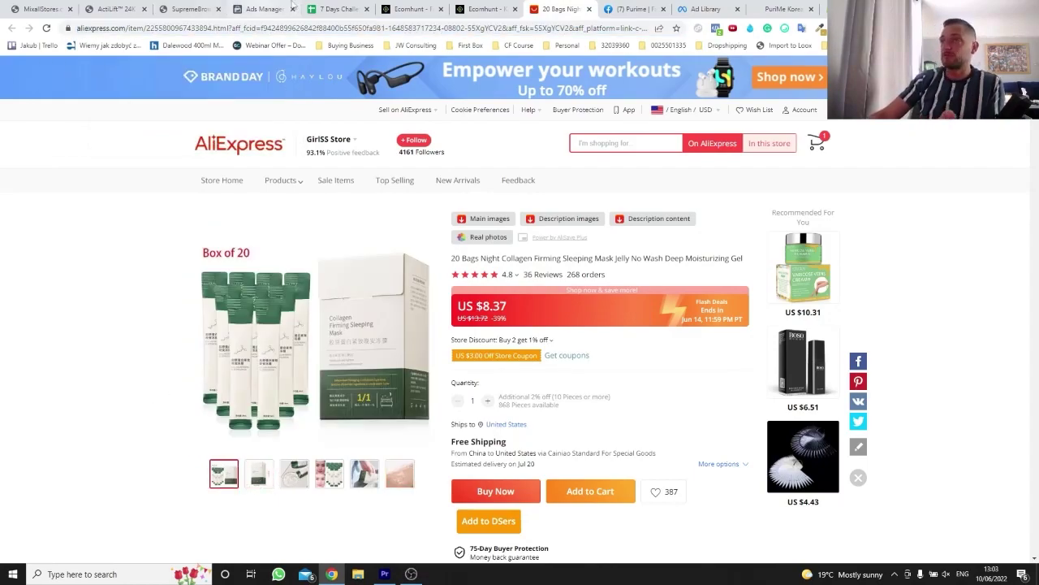
click(632, 9)
scroll(603, 374, up, 15)
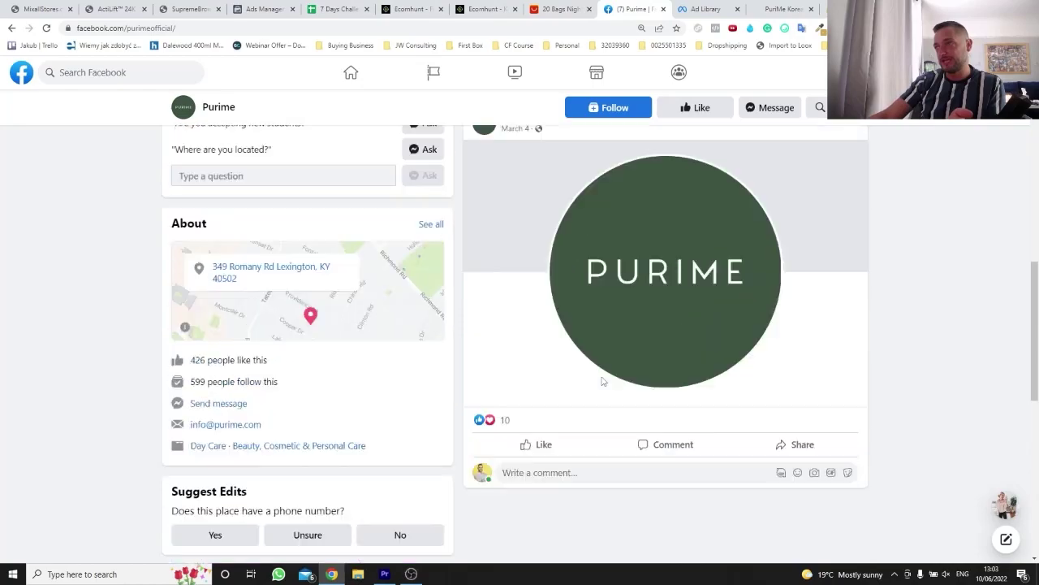
Step: Examine Purime's Facebook page and its active ads in the Ad Library, checking when the March 2022 ads started running
scroll(548, 396, down, 4)
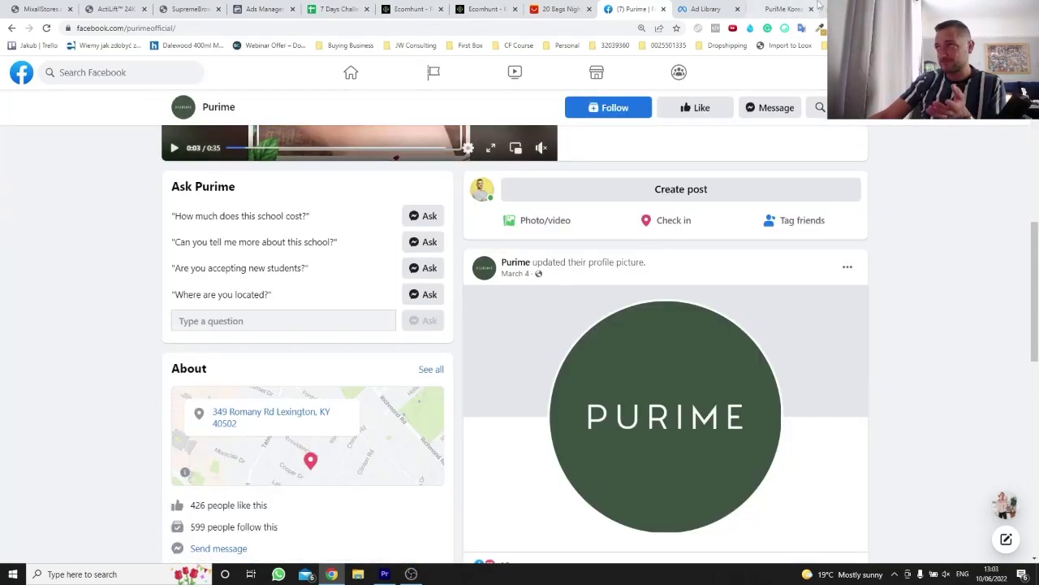
click(704, 9)
scroll(366, 374, up, 4)
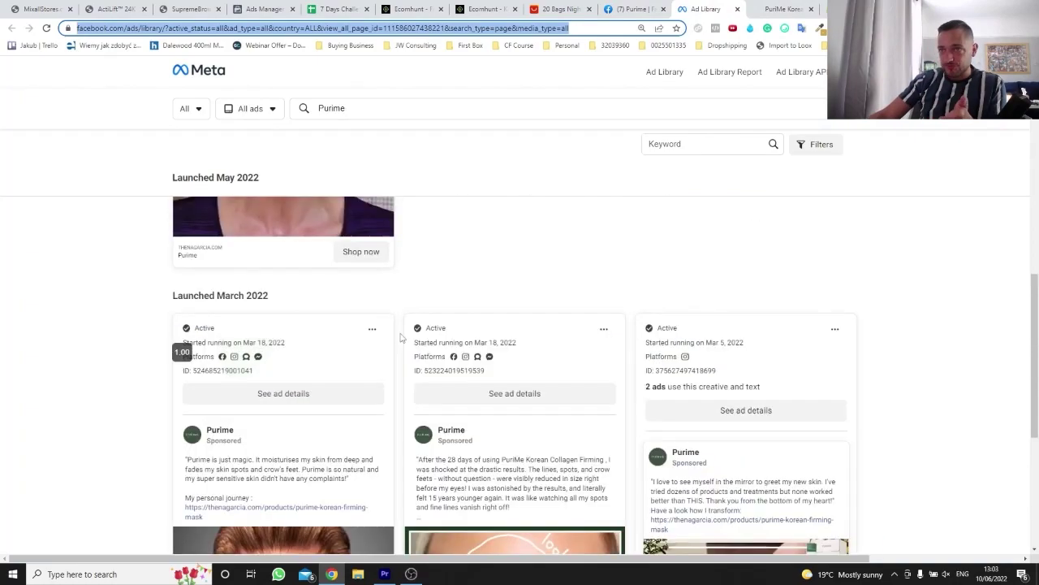
drag(245, 342, 260, 342)
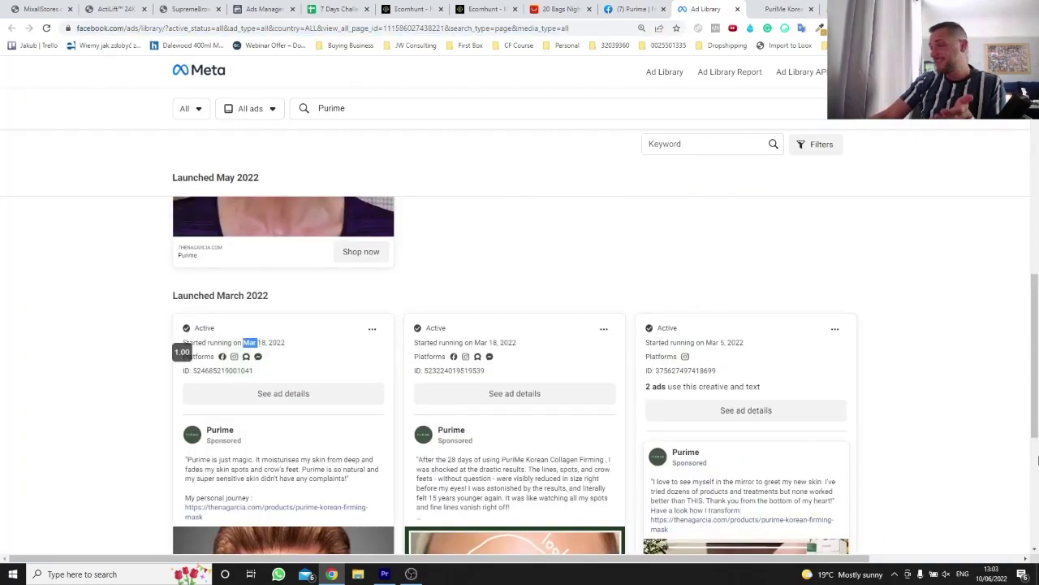
click(996, 487)
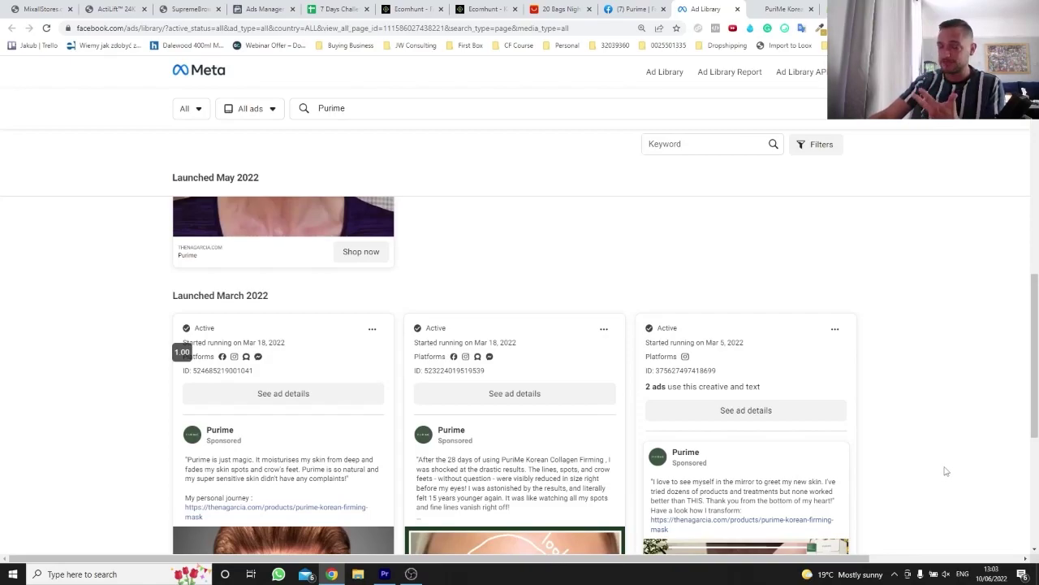
scroll(945, 471, down, 1)
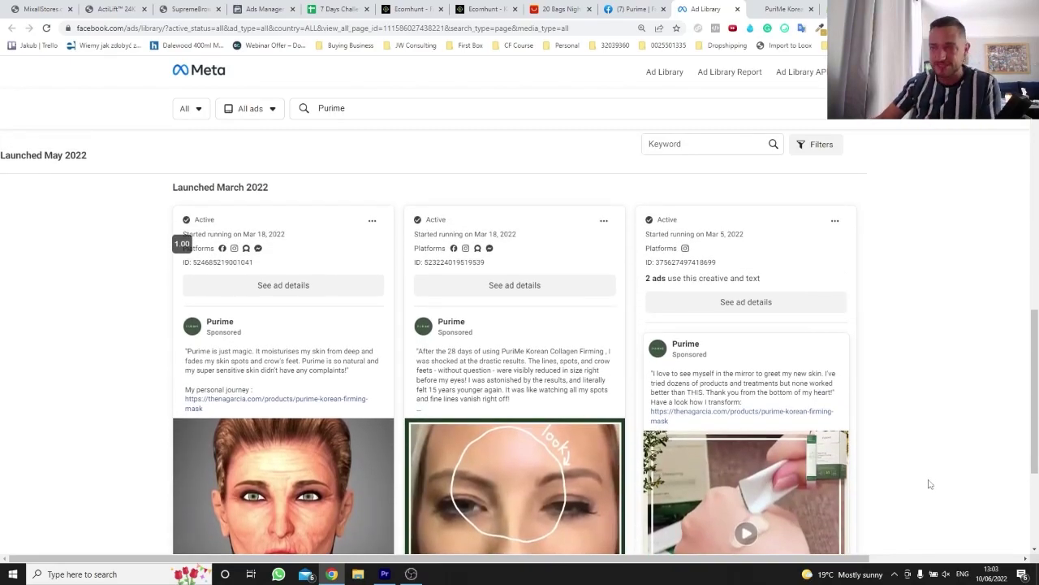
scroll(937, 460, down, 1)
scroll(926, 454, up, 3)
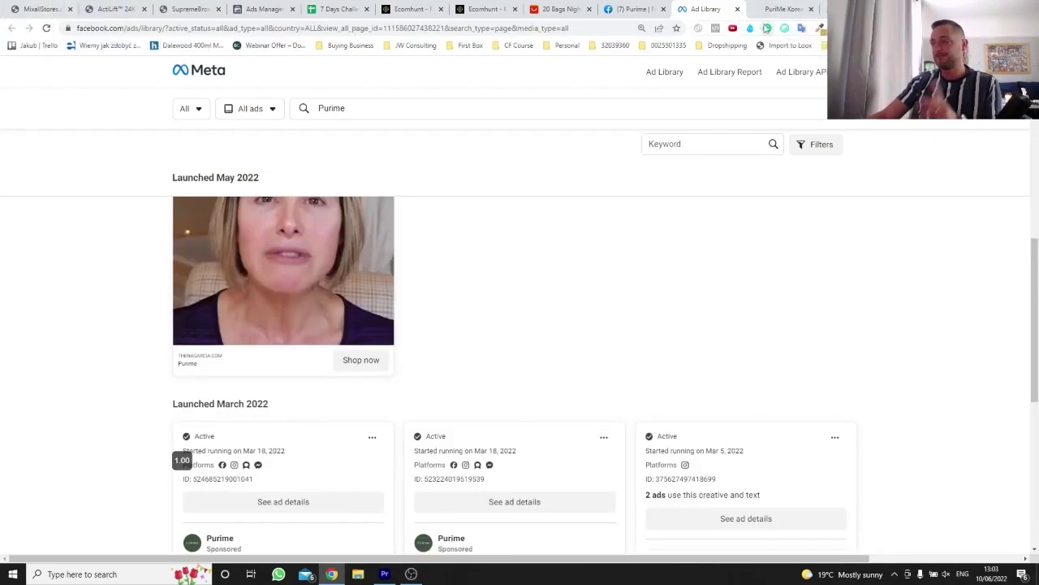
scroll(273, 366, down, 1)
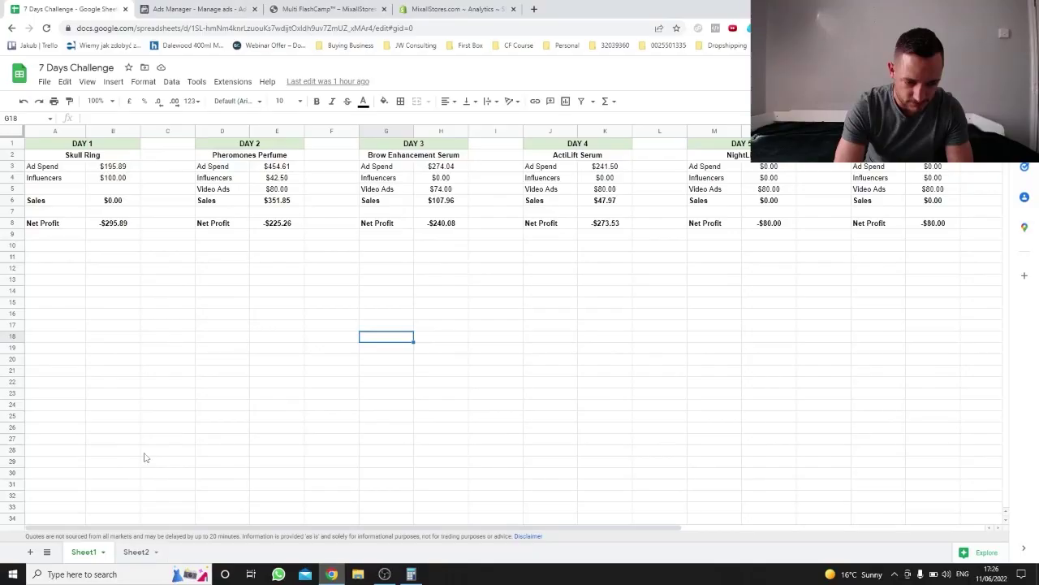
Step: Review the Beauty ad set's sales, ad spend, COG + Fees and profit in Sheet2 of the 7 Days Challenge spreadsheet
click(129, 430)
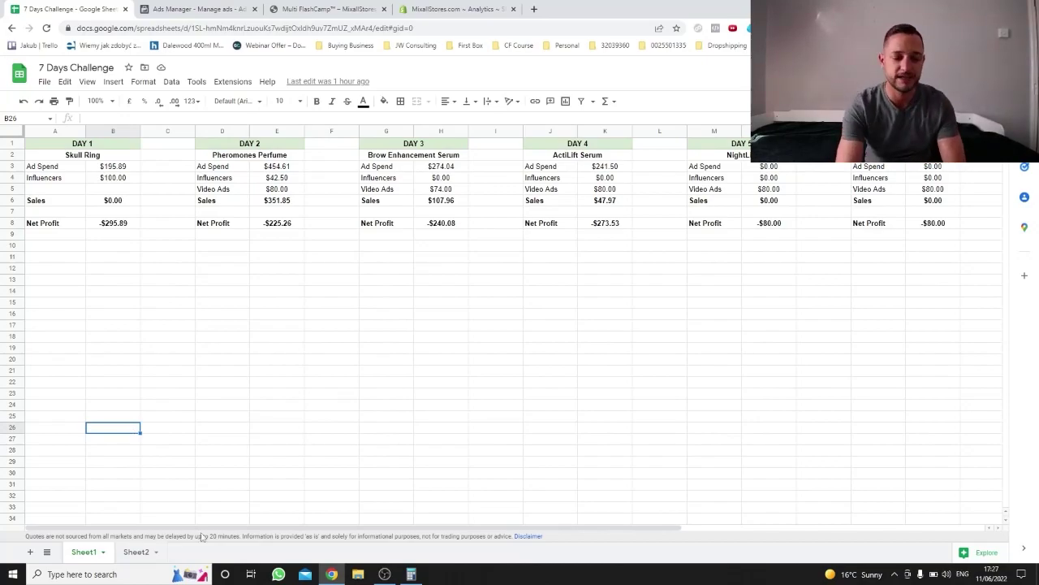
click(127, 552)
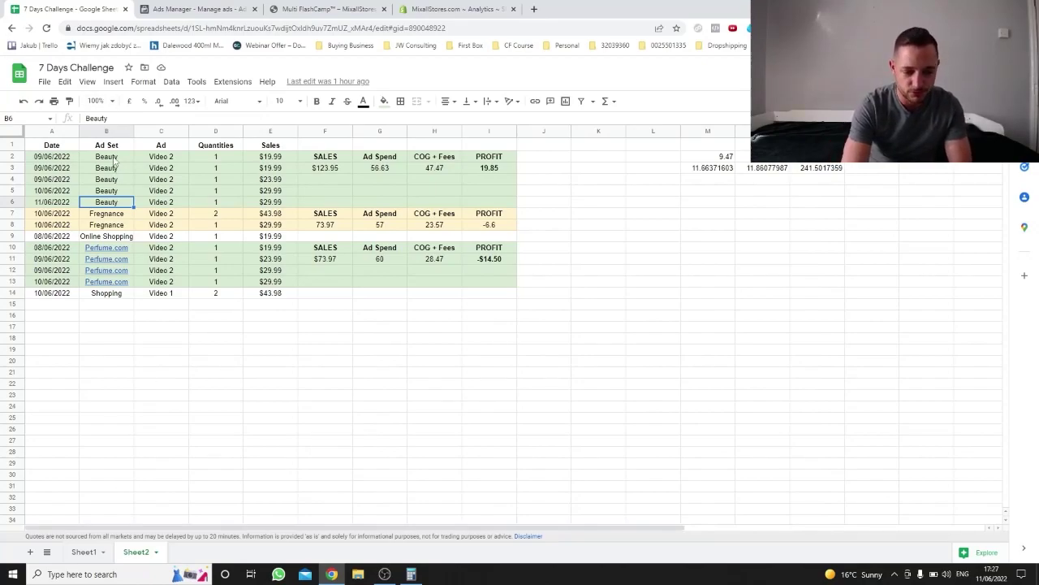
drag(114, 158, 128, 204)
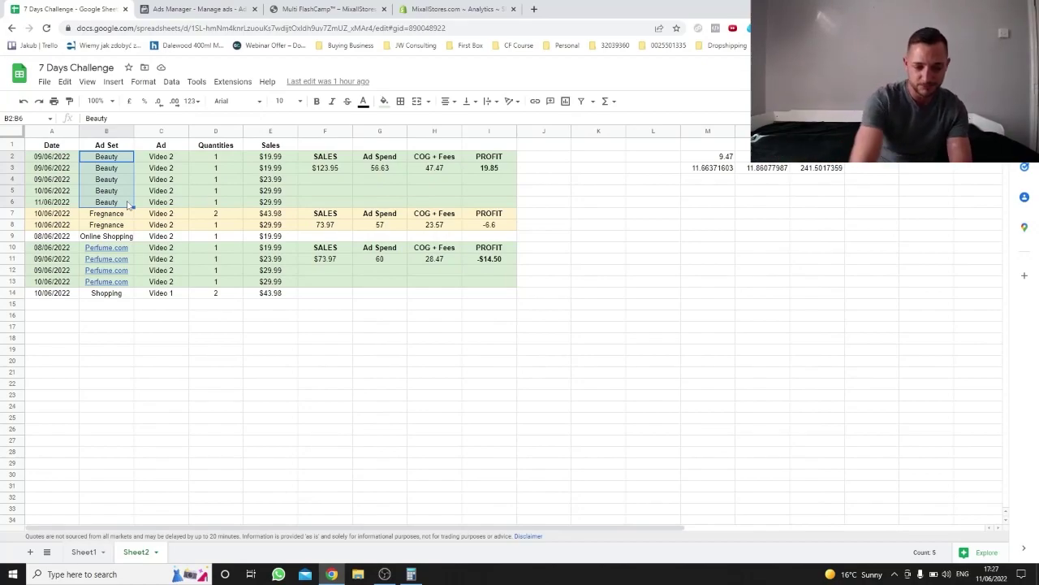
click(340, 171)
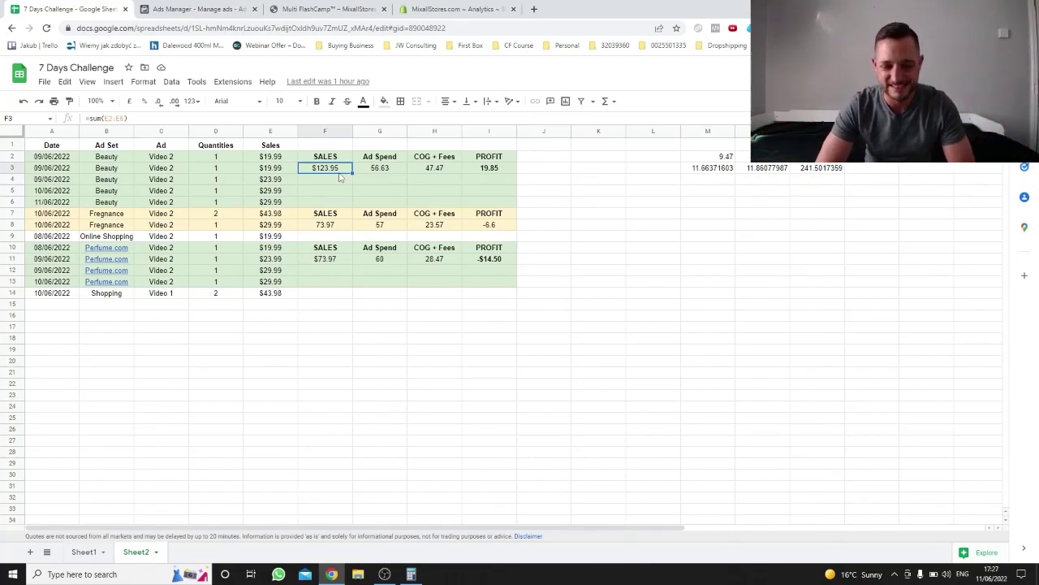
click(395, 173)
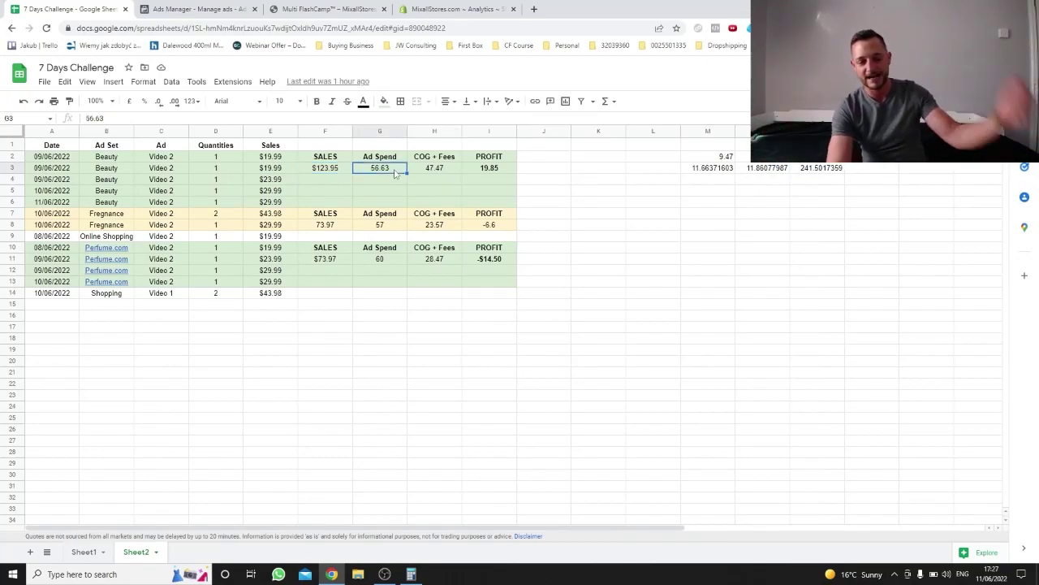
click(446, 170)
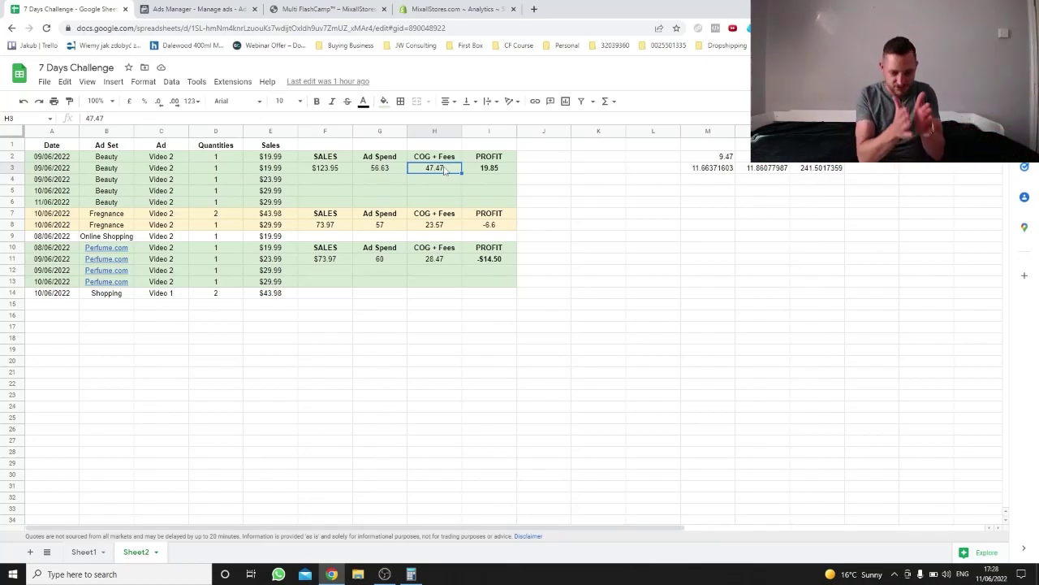
key(Right)
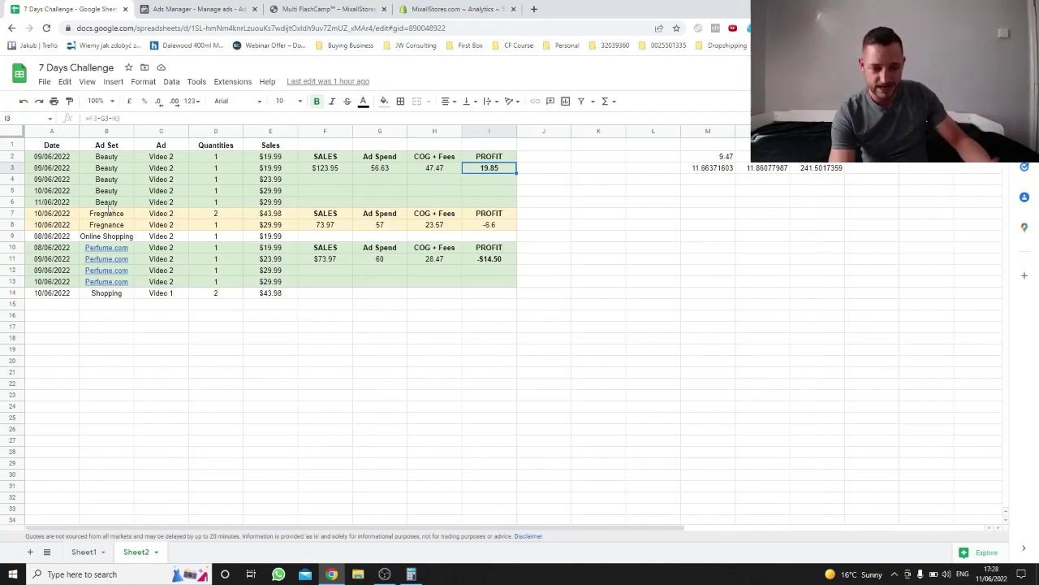
Step: Review the Fregnance and Perfume.com ad set rows, ending on the Fregnance ad set's profit cell
click(111, 216)
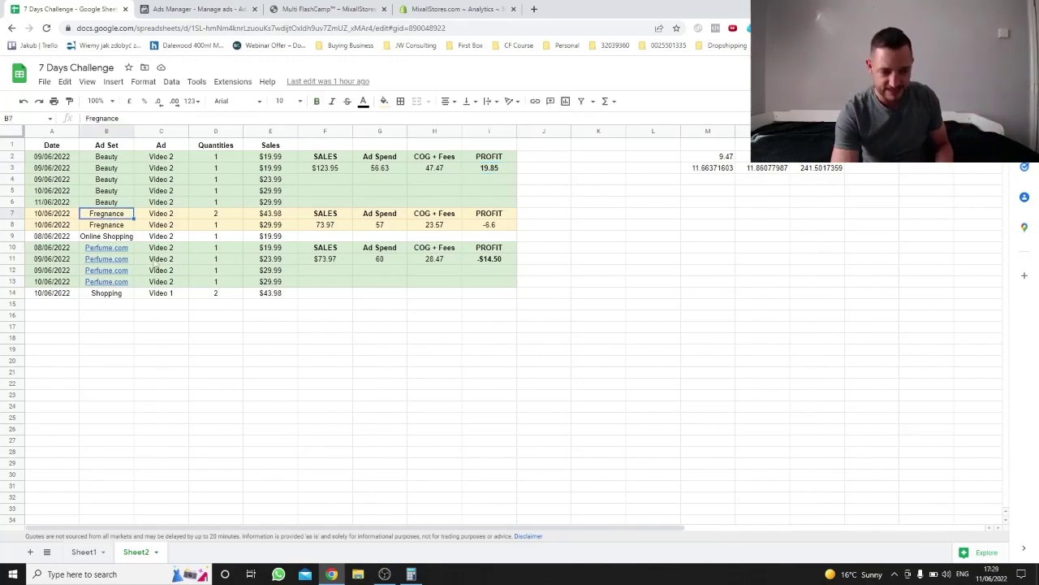
click(170, 261)
click(284, 331)
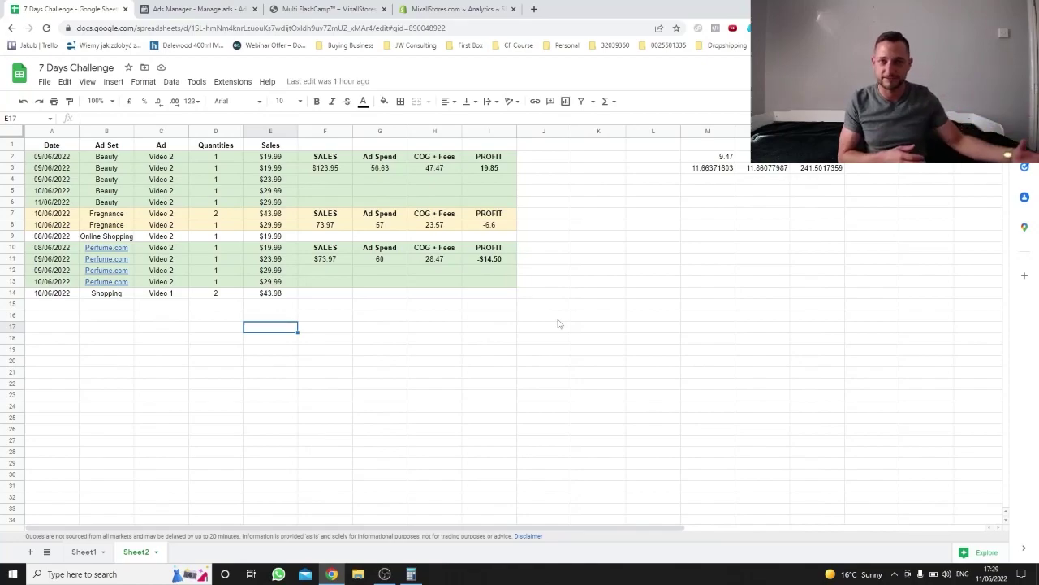
click(486, 227)
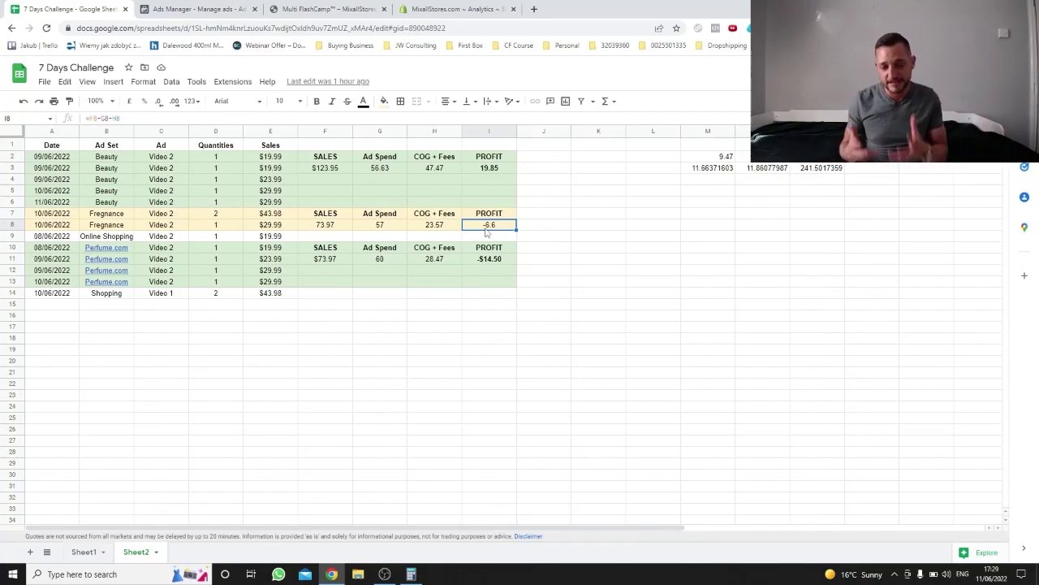
Step: Check the MixallStores.com week-to-date analytics in Shopify and return to the Day 5 NightLift entry in Sheet1 of the spreadsheet
key(ctrl+4)
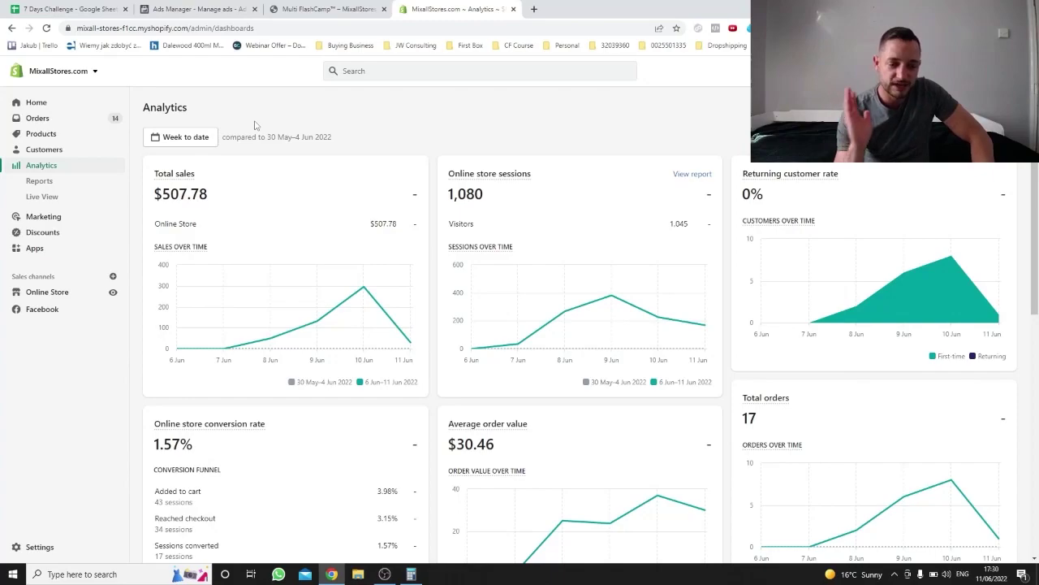
click(77, 7)
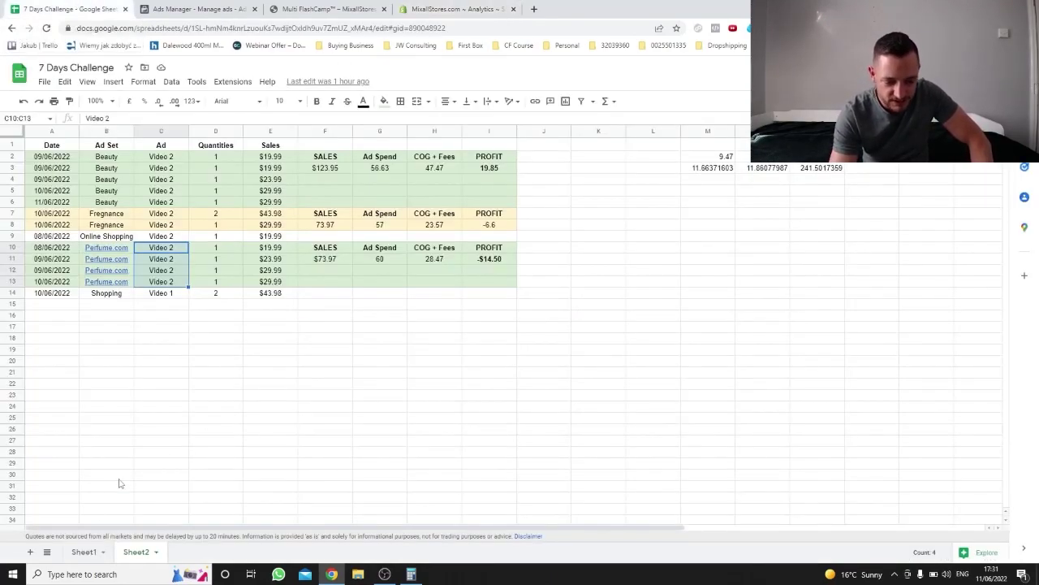
click(82, 551)
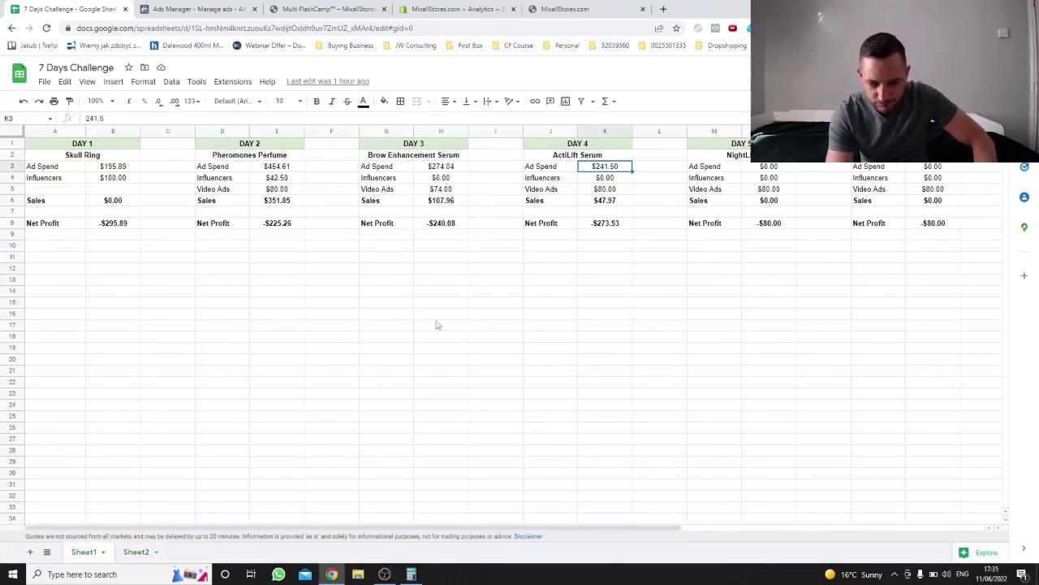
click(436, 325)
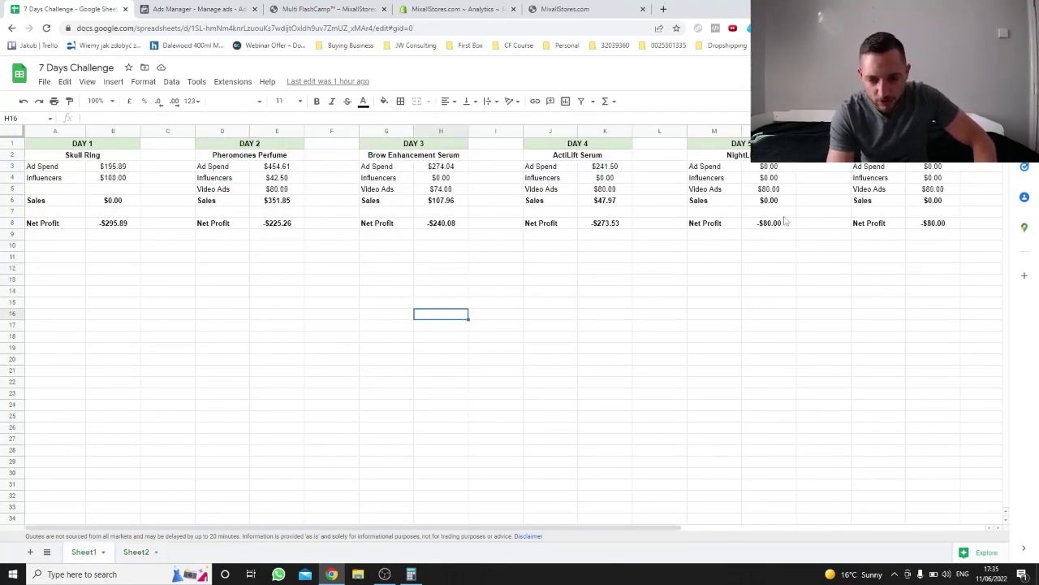
click(734, 156)
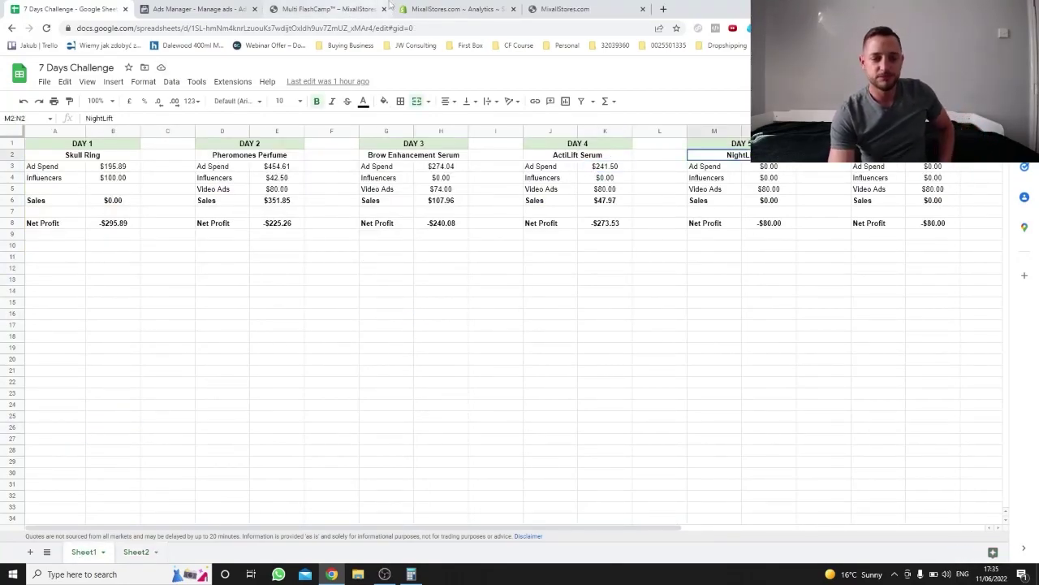
Step: Switch to the MixallStores.com storefront and find the NightLift Night Time Collagen Firming Mask among the best selling products
click(454, 9)
click(534, 9)
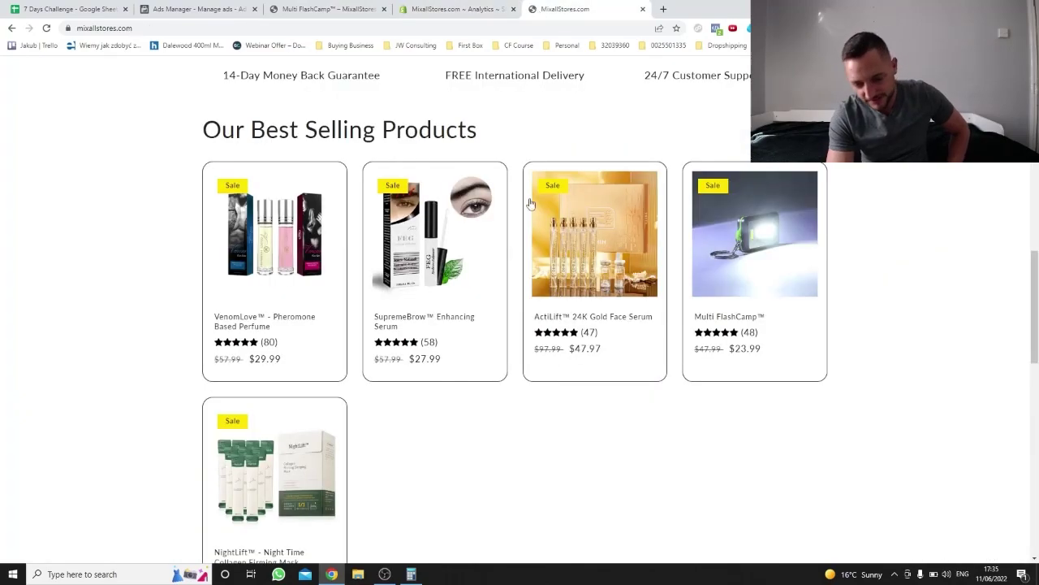
scroll(271, 272, down, 3)
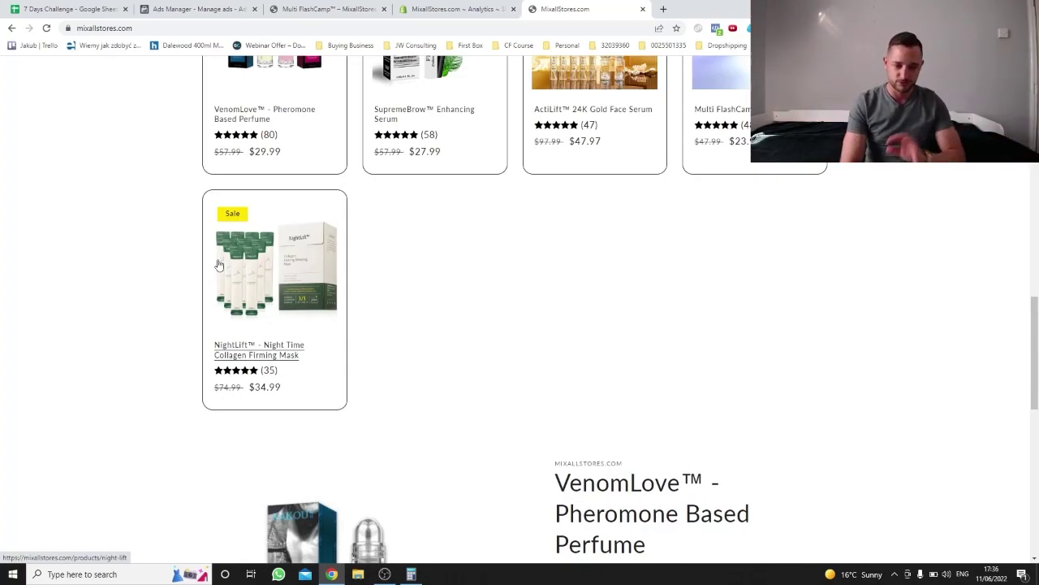
Step: Show only the NightLift campaign's ad sets in Ads Manager and check their total amount spent
key(ctrl+2)
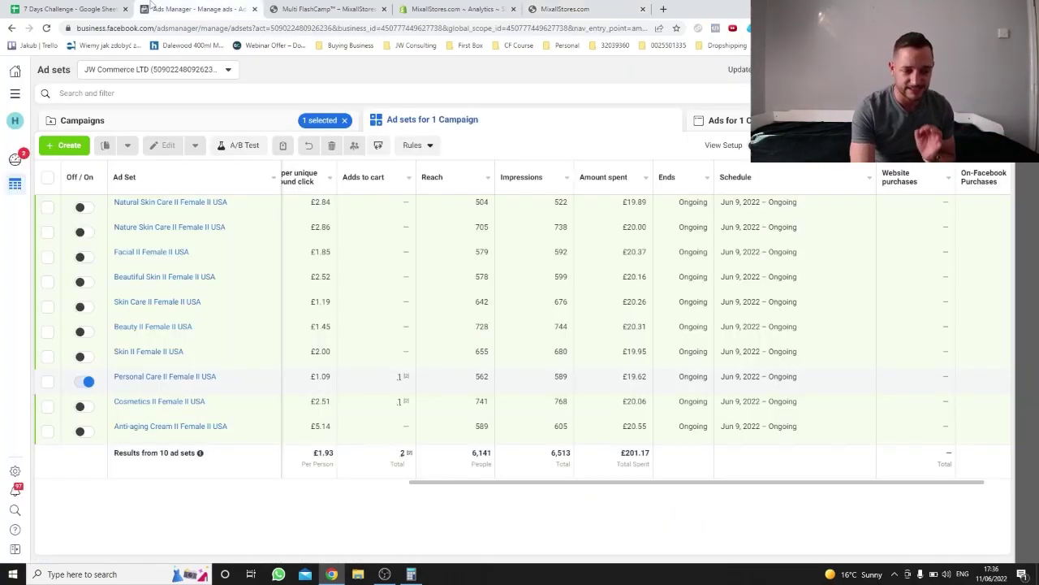
click(255, 125)
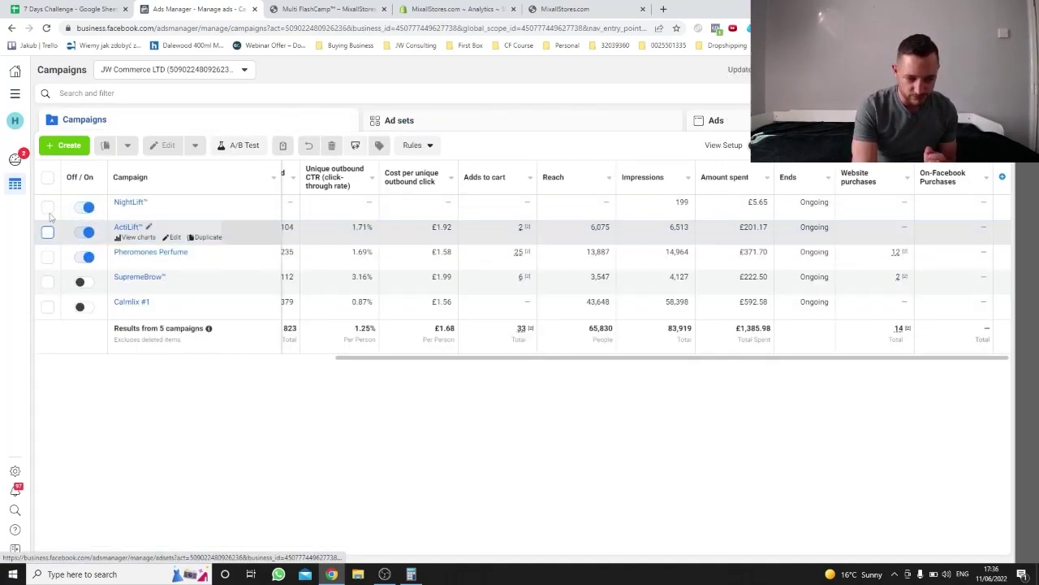
click(47, 207)
click(479, 119)
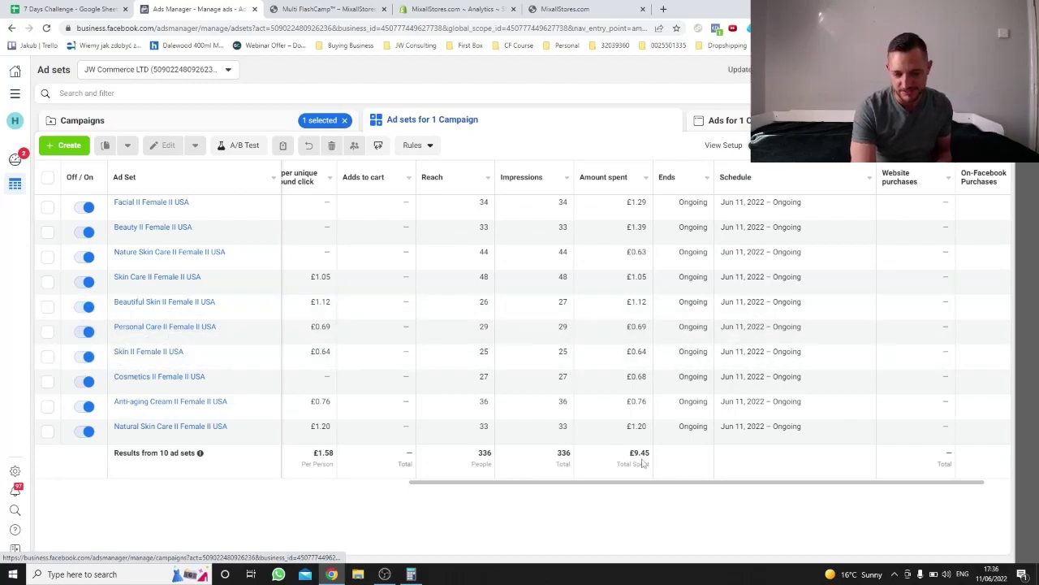
double_click(640, 452)
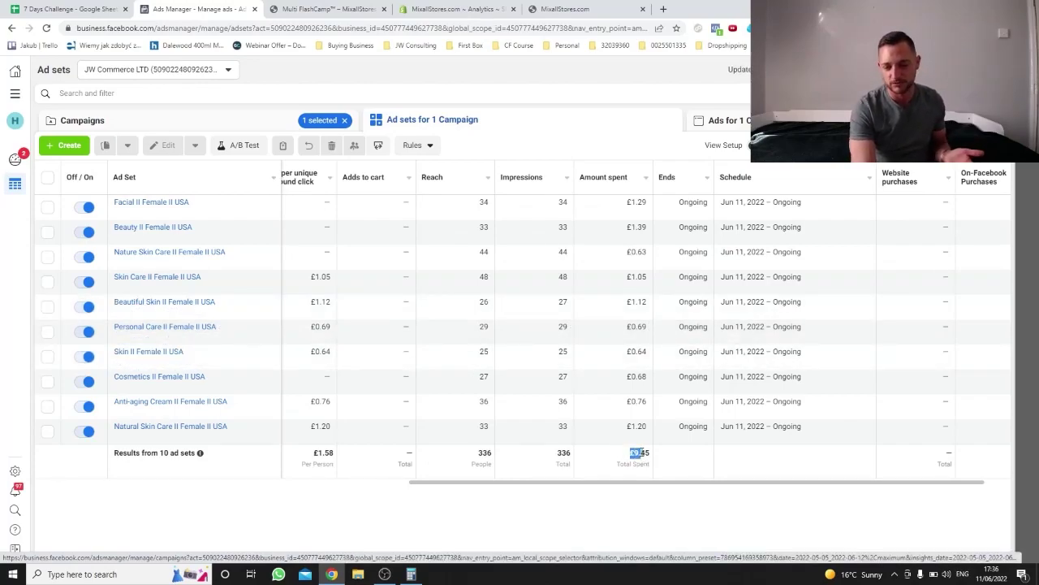
click(602, 508)
drag(552, 482, 336, 471)
Step: Return to the spreadsheet and review the Day 4 ActiLift Serum figures and the Day 2 Pheromones Perfume entry
key(ctrl+shift+Tab)
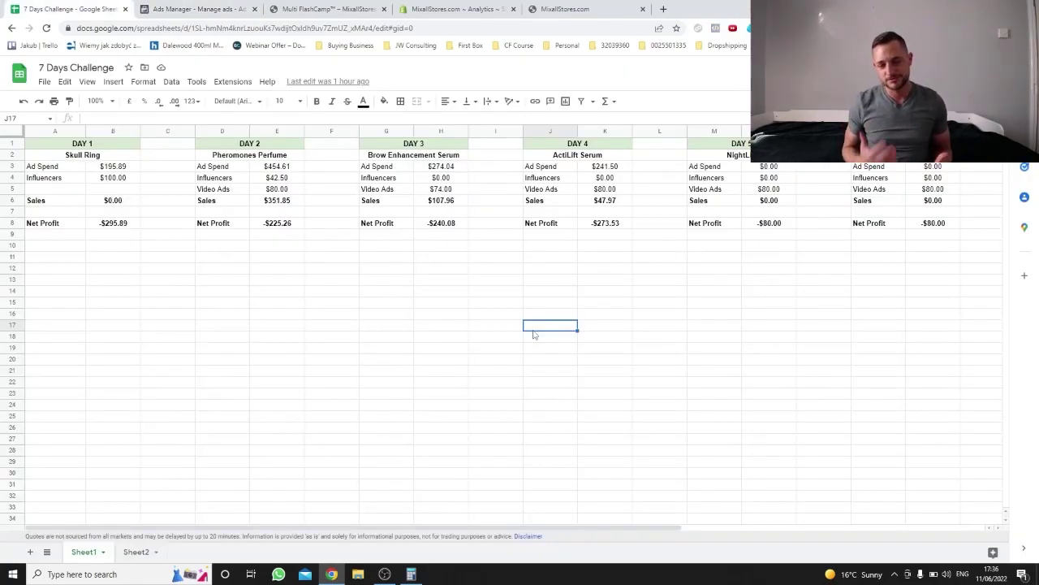
click(585, 159)
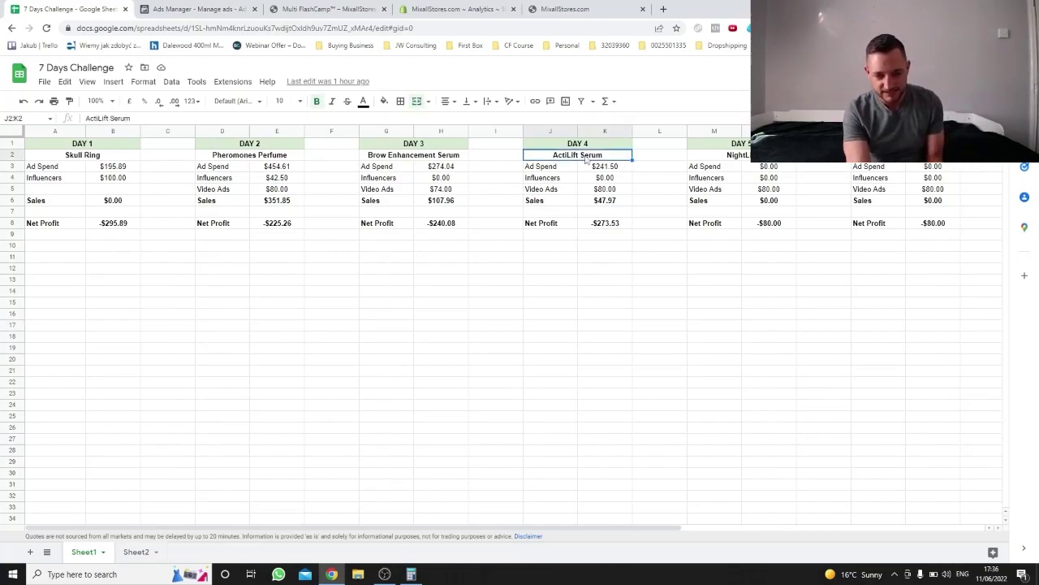
click(587, 264)
drag(572, 148, 575, 231)
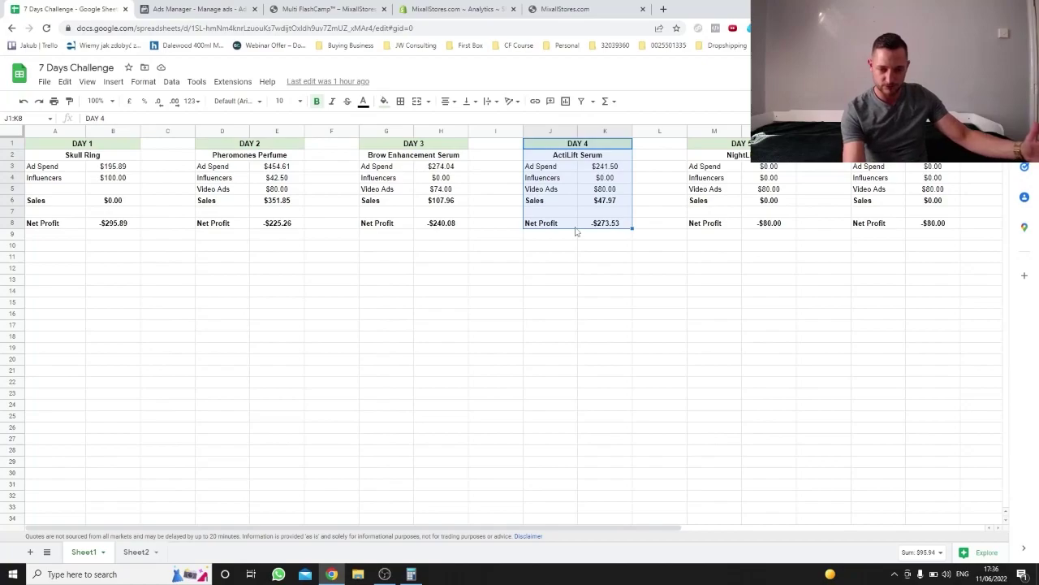
click(220, 157)
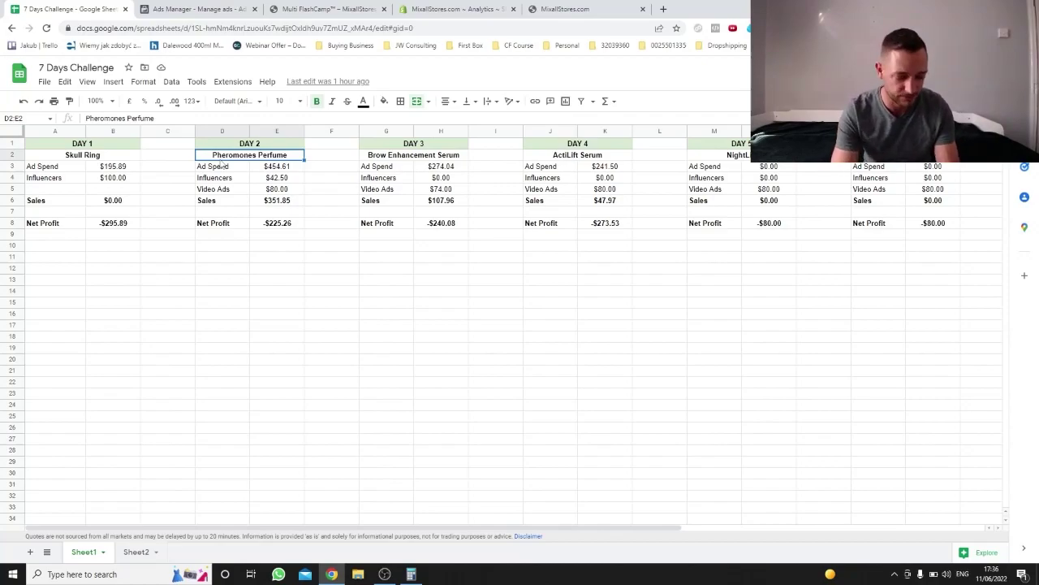
Step: View the Day 5 and Day 6 columns and open the Multi FlashCamp product page from the storefront's best selling products
scroll(692, 316, right, 3)
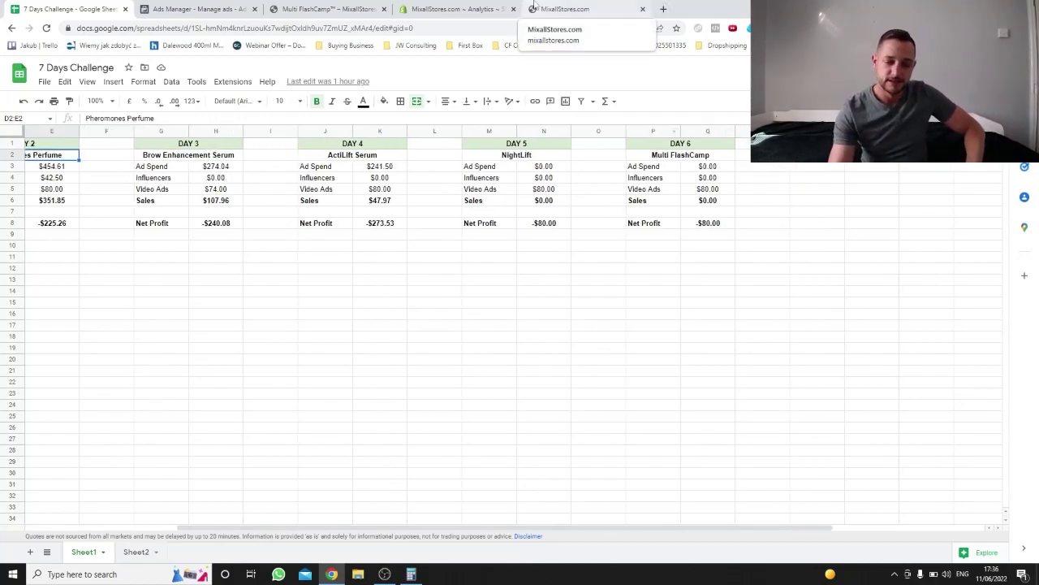
click(576, 6)
scroll(447, 305, up, 2)
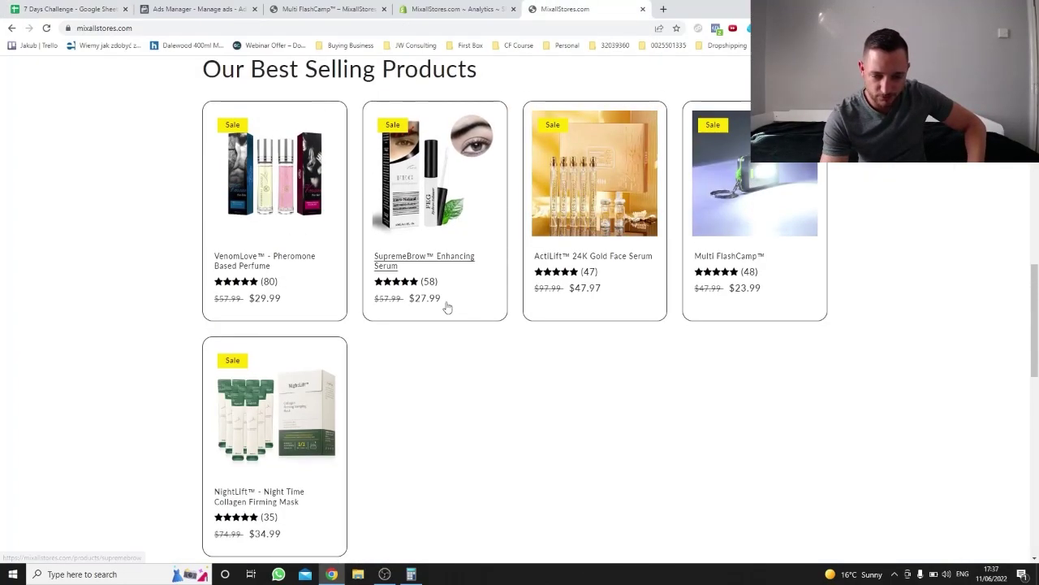
click(730, 262)
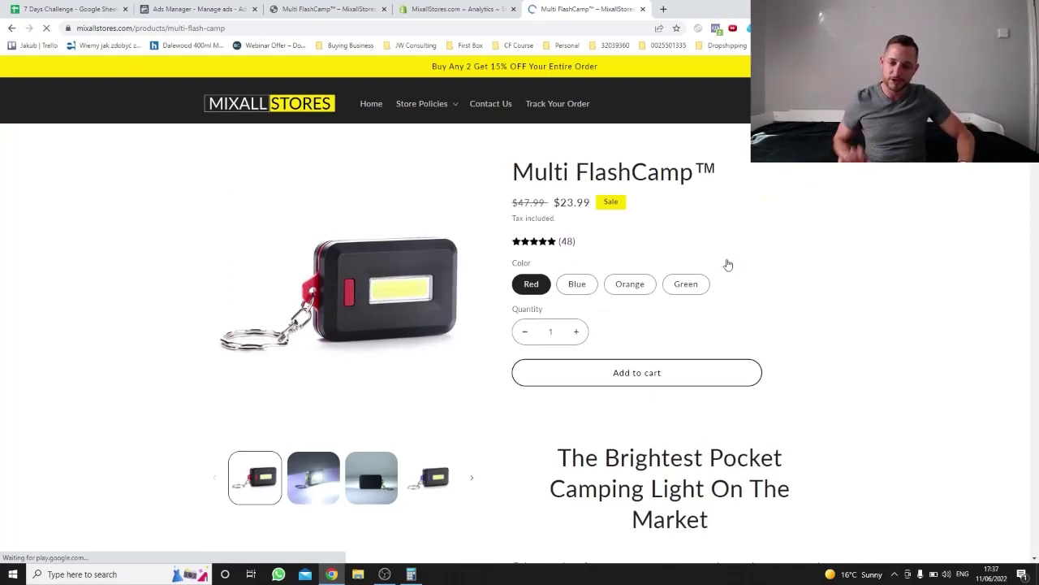
Step: Examine the Multi FlashCamp product page's description and images, and return to the 7 Days Challenge spreadsheet
scroll(729, 265, down, 5)
scroll(728, 264, down, 3)
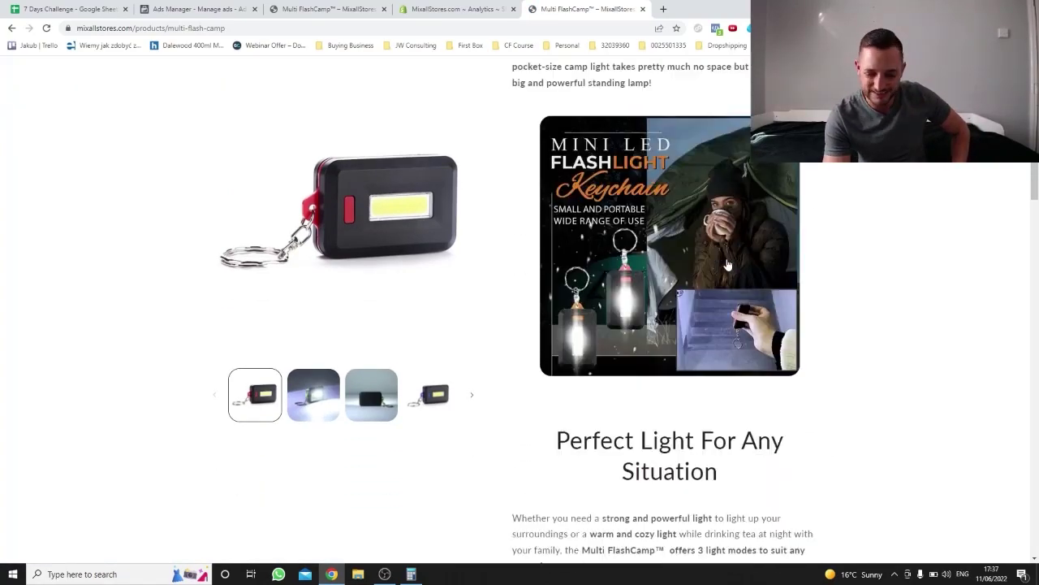
scroll(729, 264, up, 5)
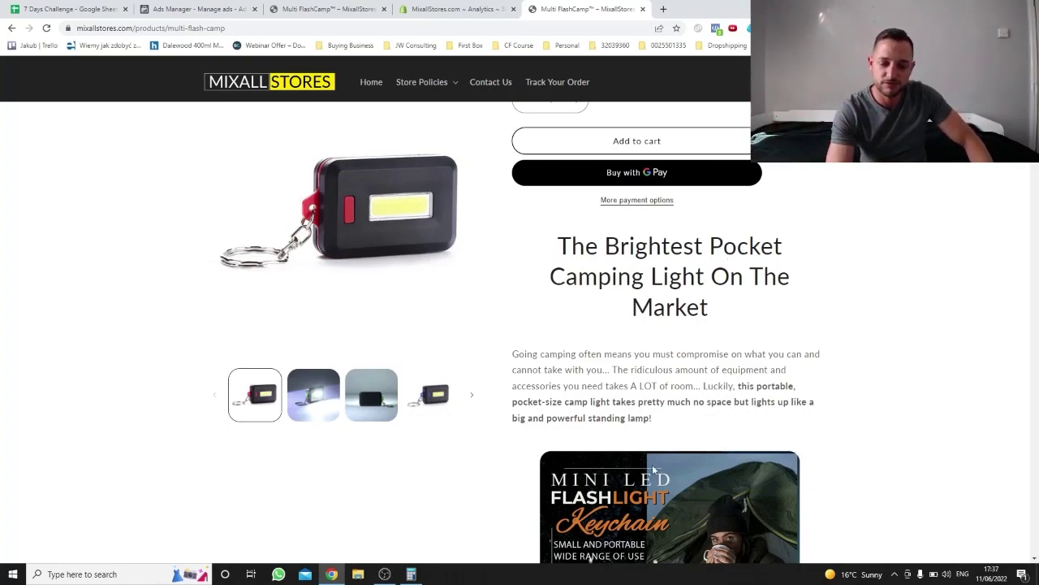
scroll(652, 464, down, 3)
scroll(618, 504, up, 3)
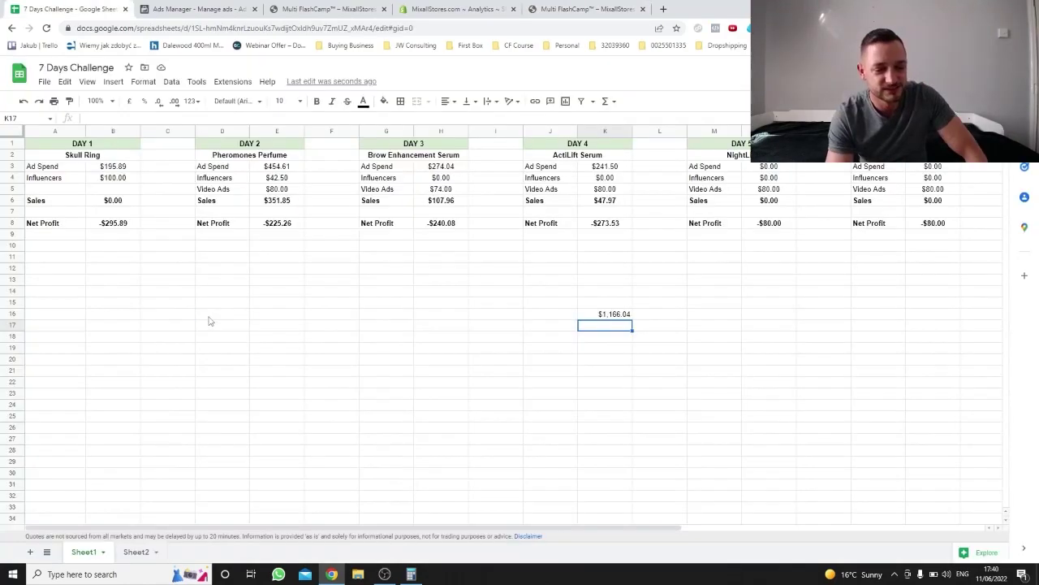
click(209, 319)
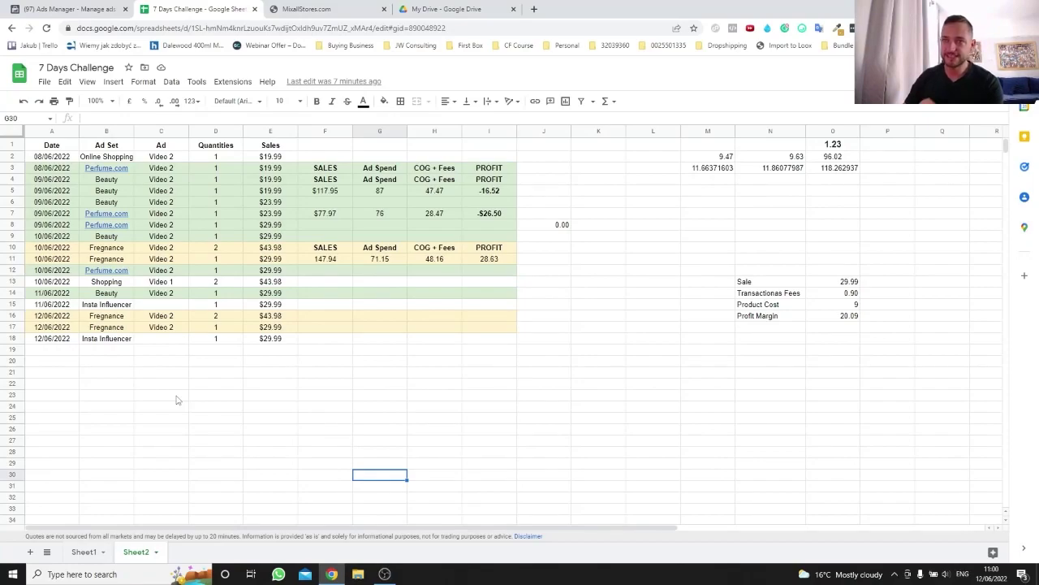
Step: Review the 11/06/2022 and 12/06/2022 sales rows in Sheet2, checking the Beauty, Fregnance and Insta Influencer ad sets
drag(51, 292, 132, 306)
click(145, 374)
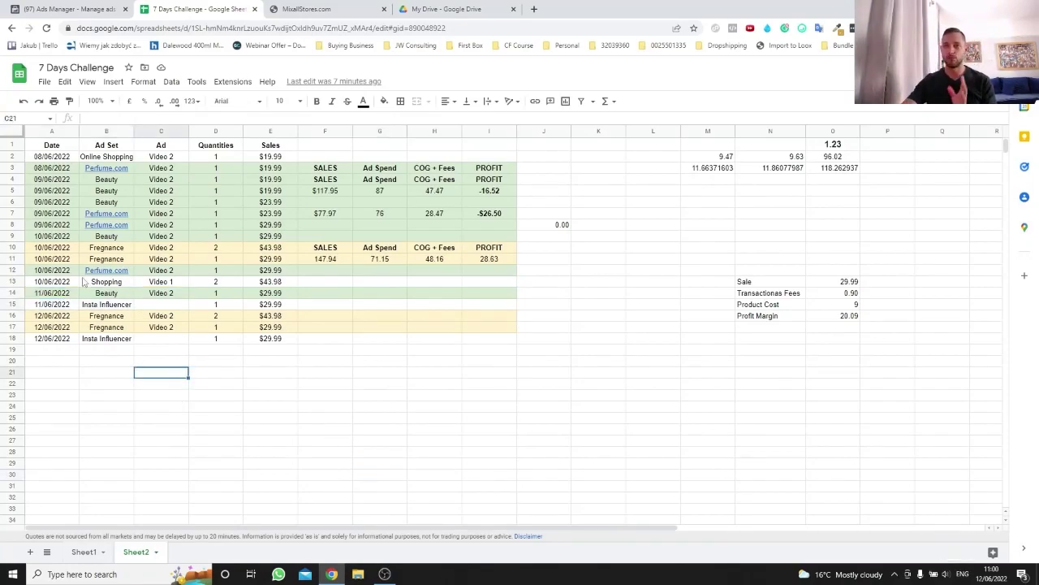
click(94, 295)
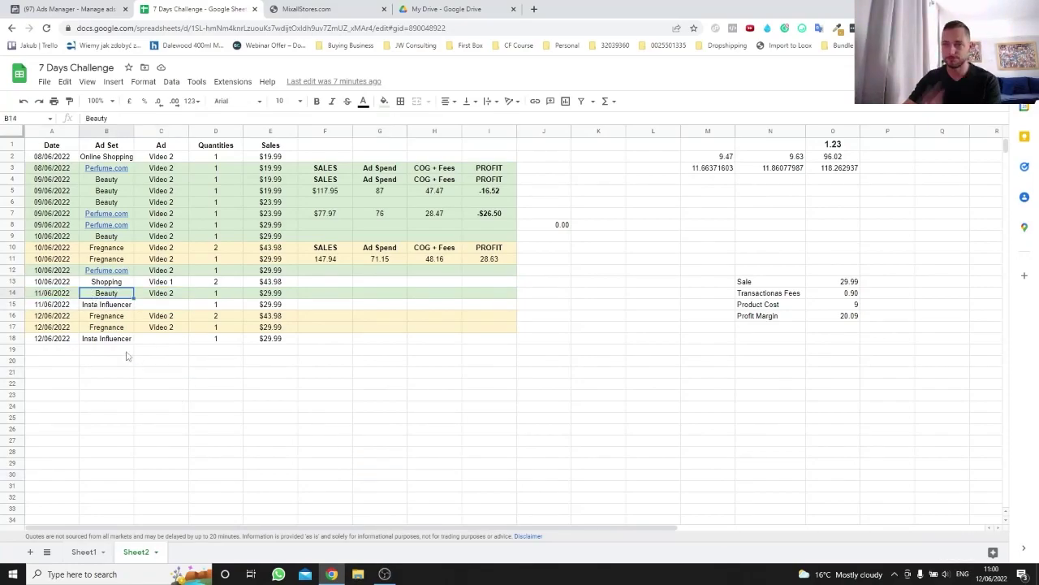
click(110, 418)
click(94, 308)
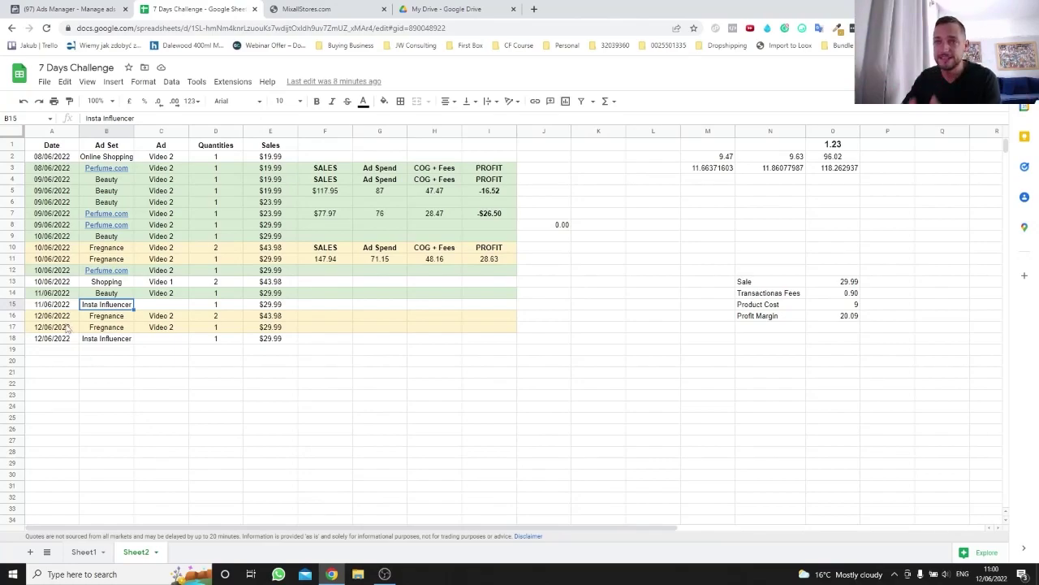
drag(124, 329, 122, 317)
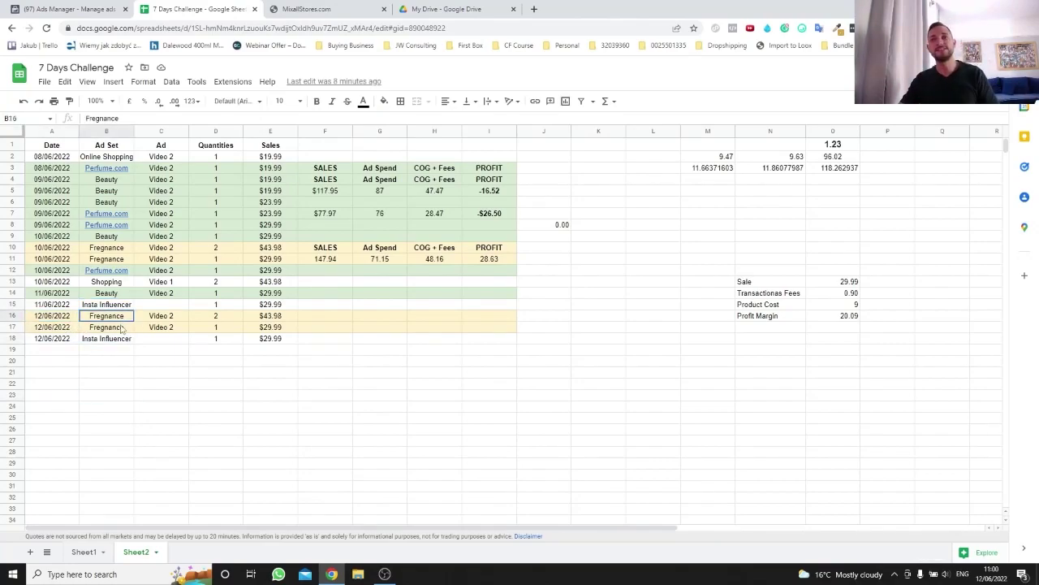
click(140, 374)
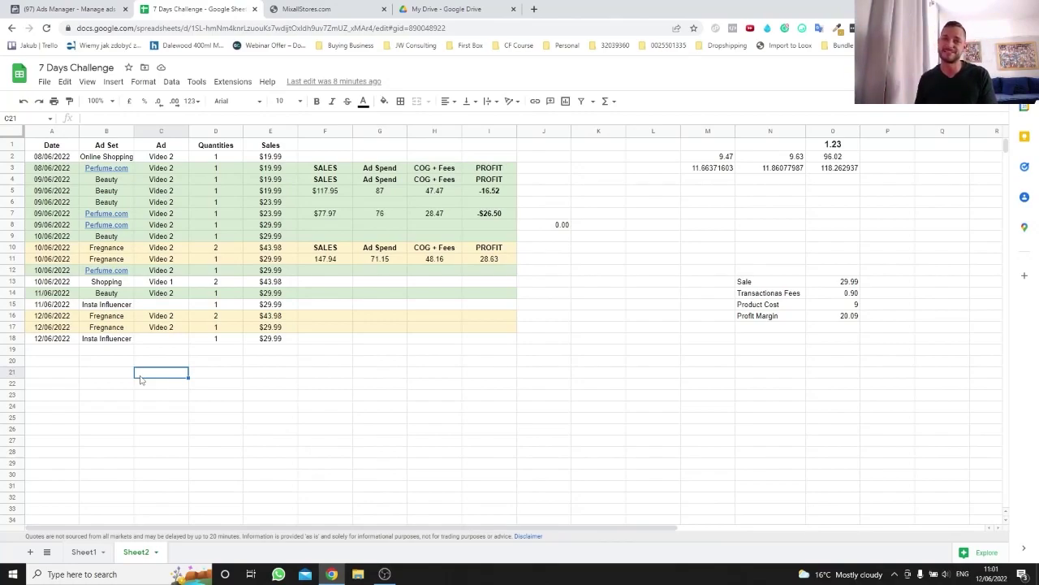
click(106, 339)
click(147, 343)
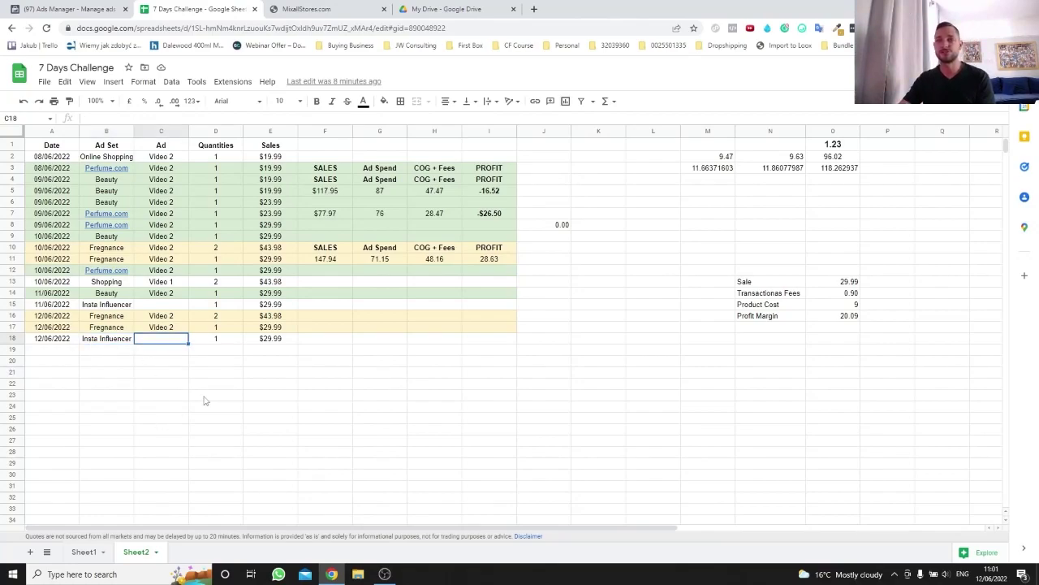
Step: Sort the range A1:I18 by Ad Set from A to Z, treating the first row as a header
click(491, 344)
drag(491, 344, 72, 147)
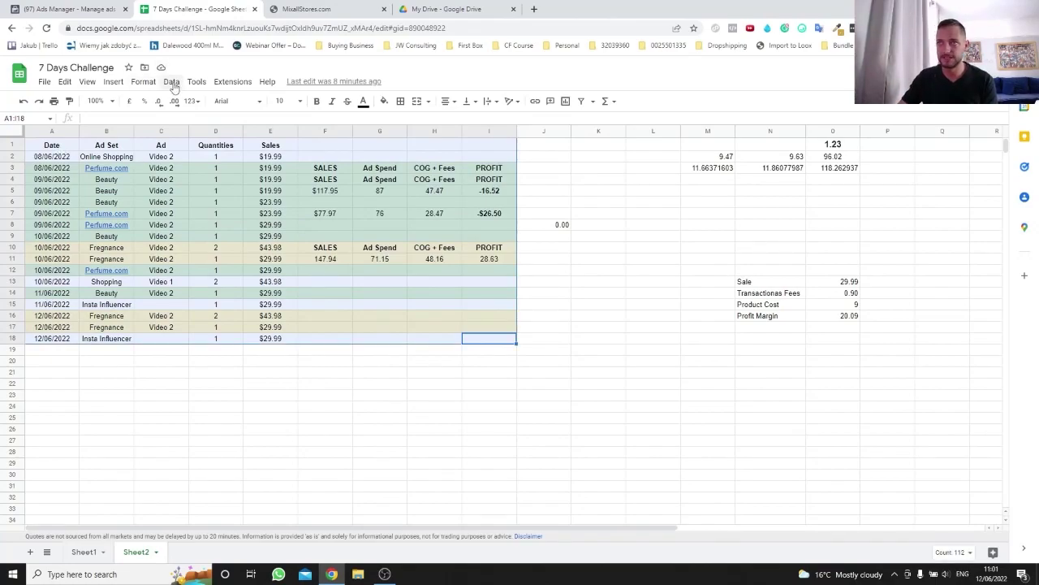
click(173, 83)
mouse_move(212, 119)
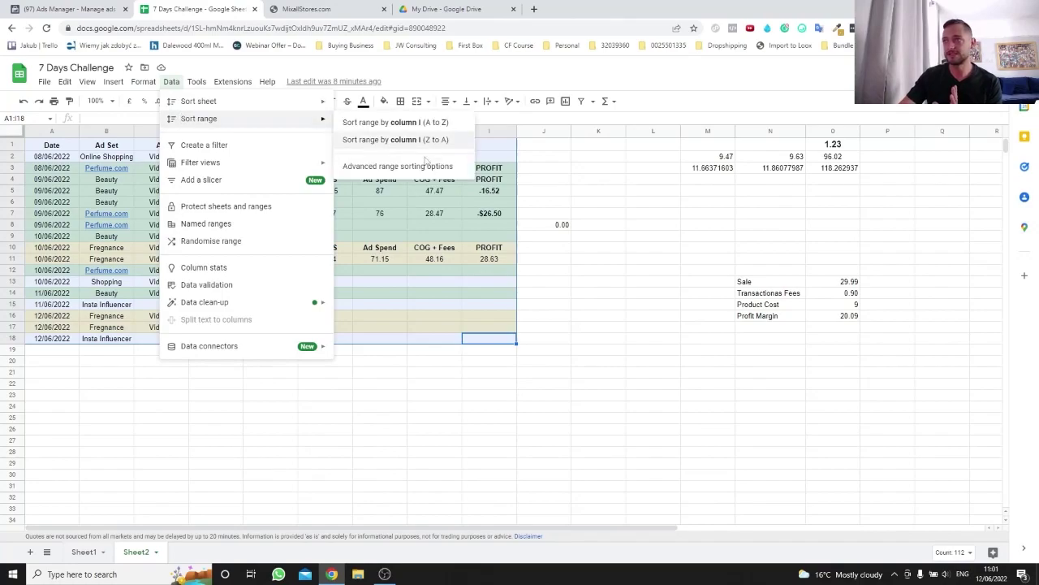
click(414, 169)
click(399, 268)
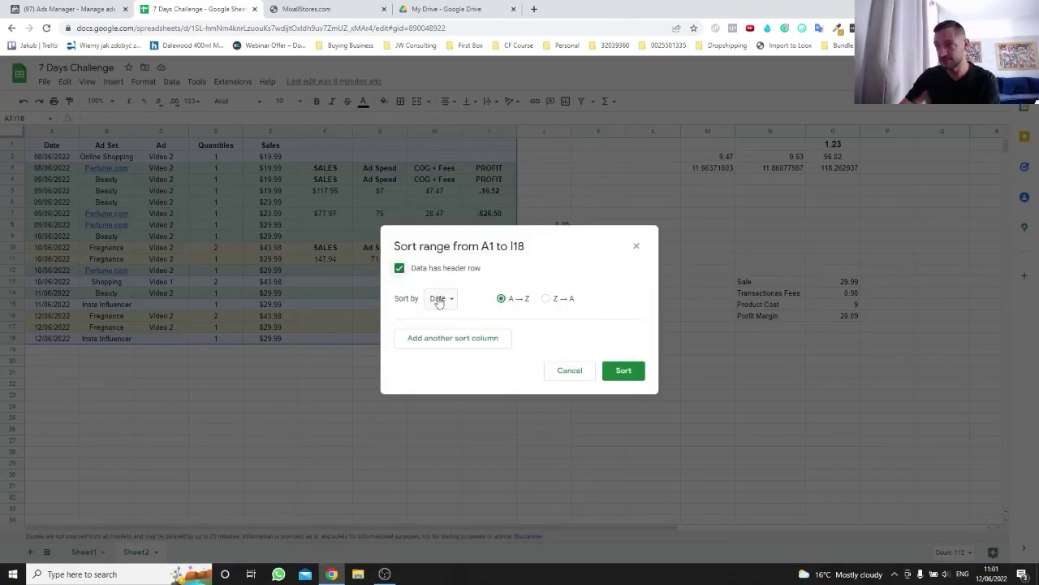
click(446, 298)
click(455, 320)
click(623, 370)
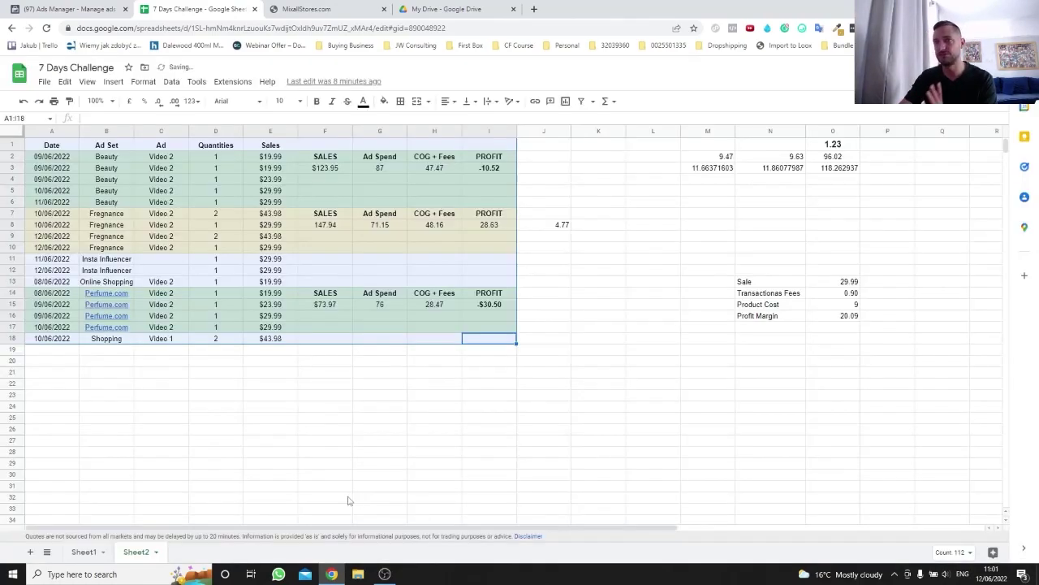
click(329, 487)
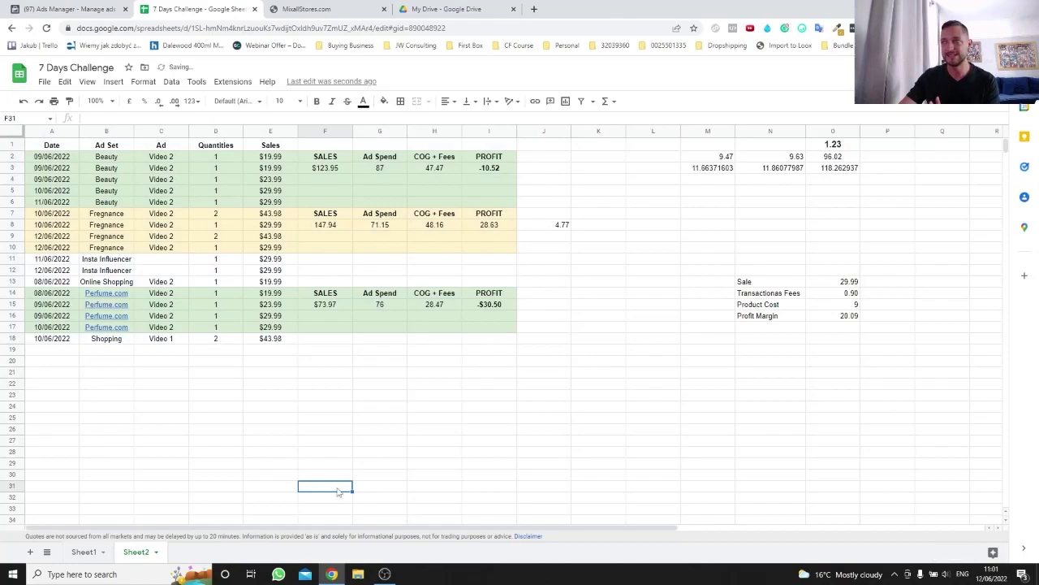
Step: Examine the Beauty ad set's profit and its individual sales amounts
click(102, 161)
click(489, 169)
click(536, 172)
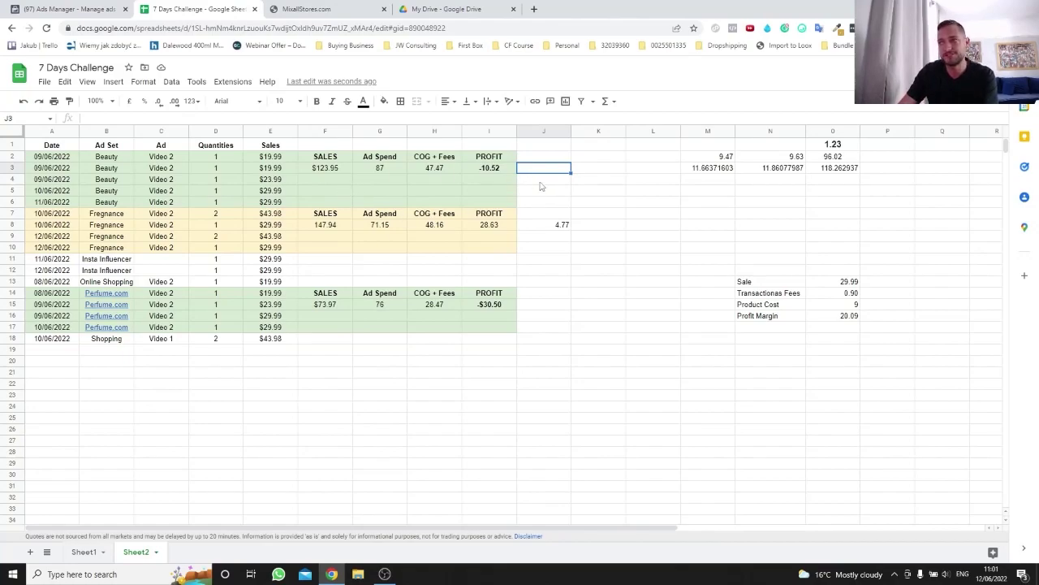
drag(539, 170, 544, 203)
click(620, 182)
click(509, 172)
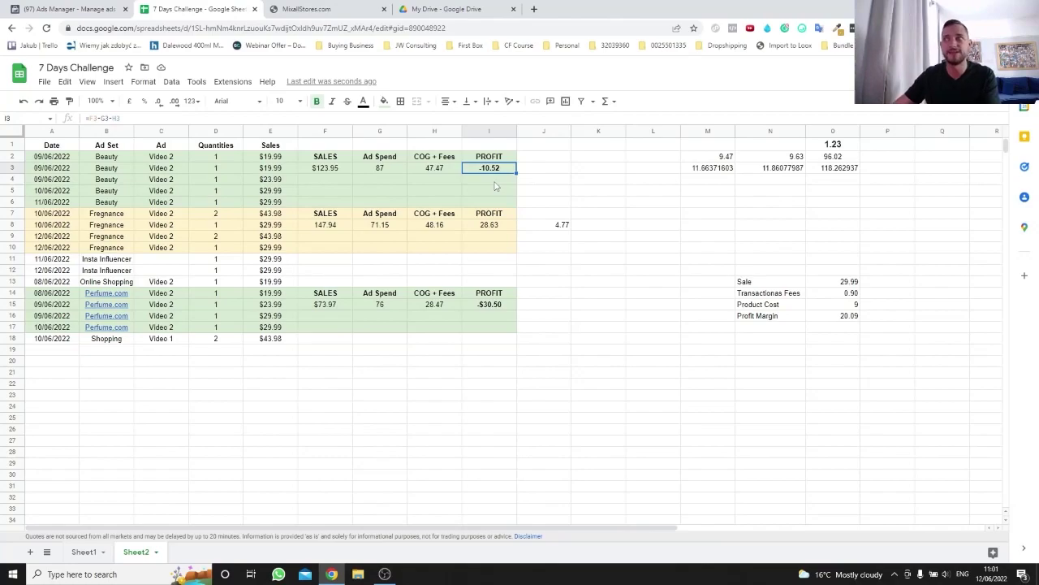
click(540, 170)
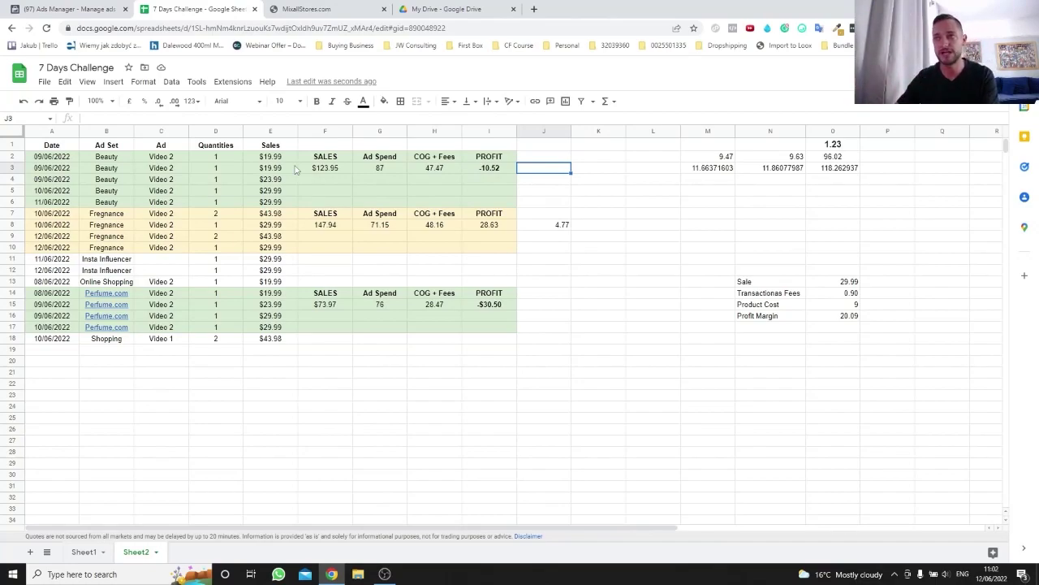
drag(271, 157, 272, 190)
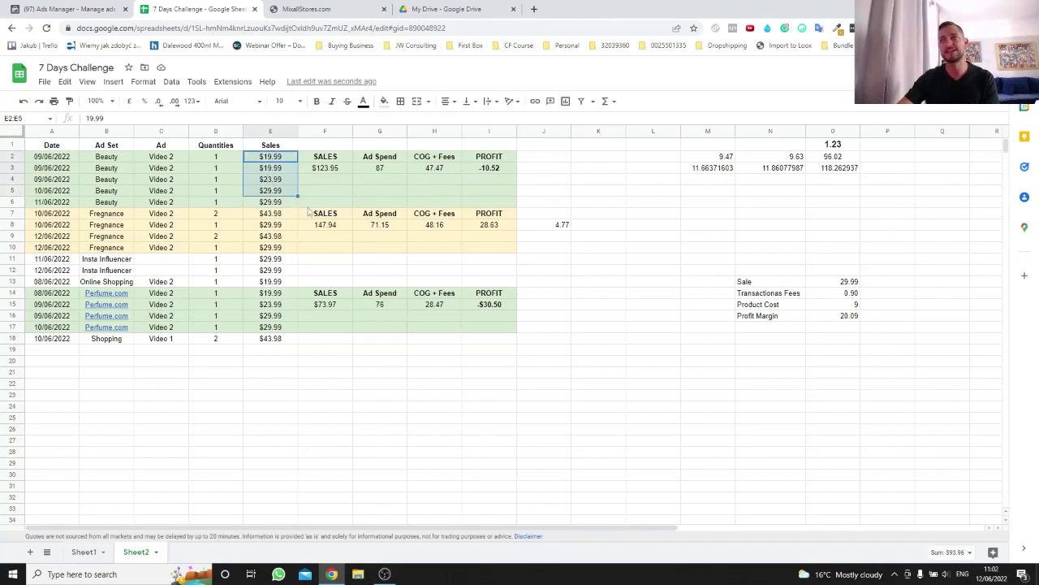
click(308, 211)
Step: Examine the Fregnance ad set's profit, the per-unit profit beside it and the quantities sold
click(123, 225)
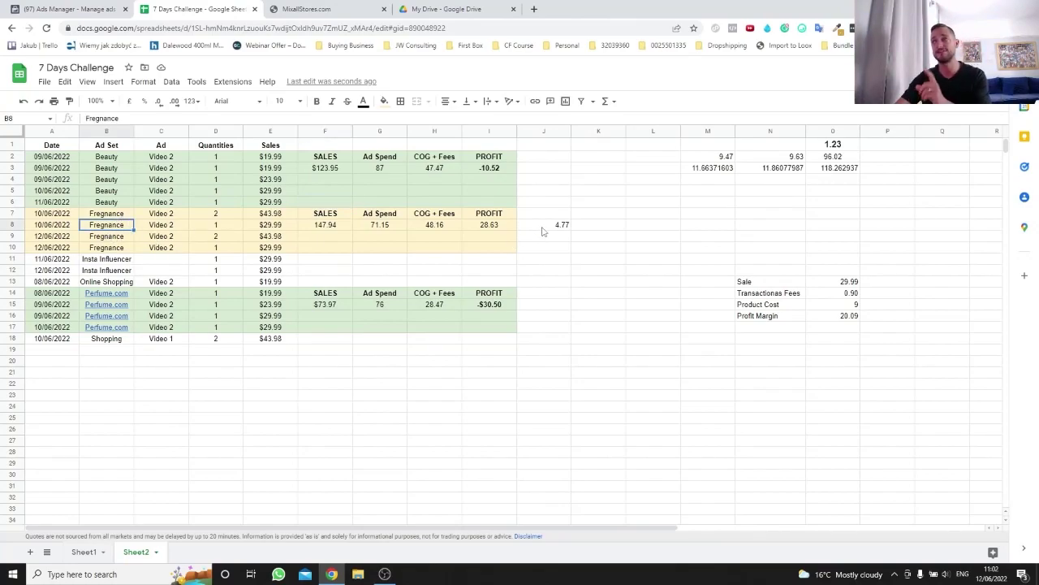
click(489, 252)
click(505, 229)
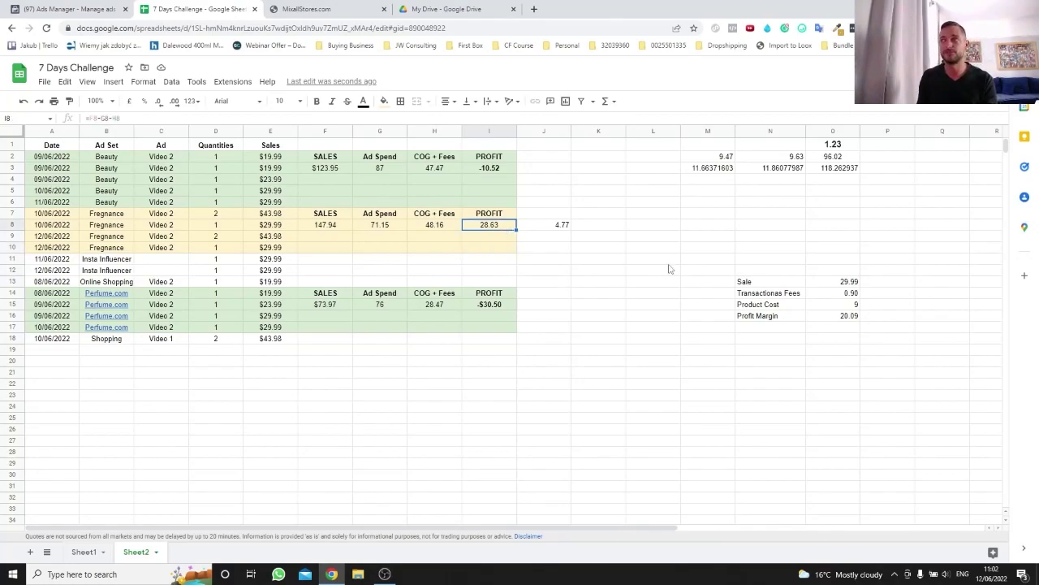
click(559, 226)
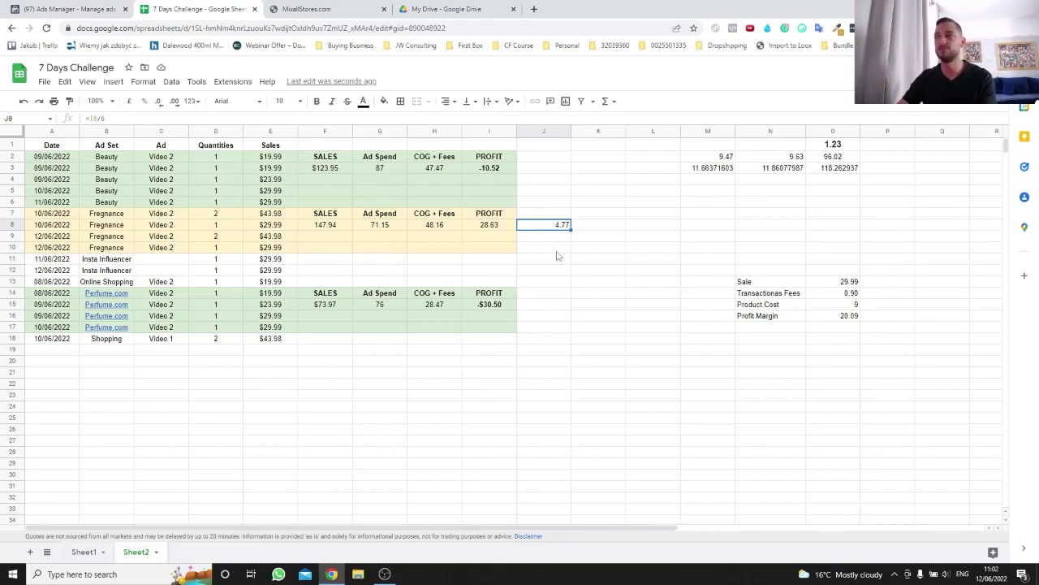
click(208, 216)
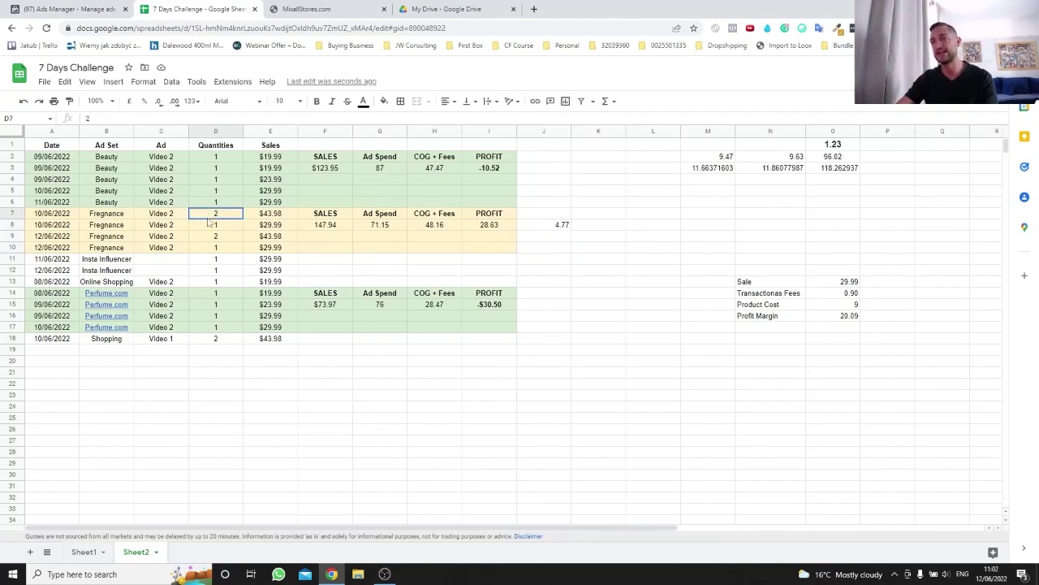
drag(208, 219, 213, 242)
click(215, 474)
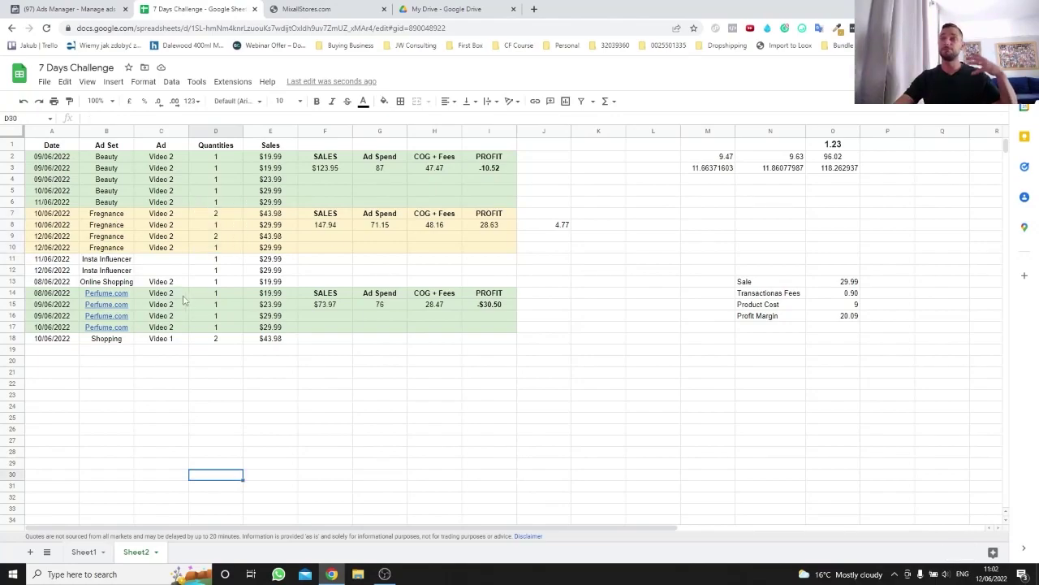
Step: Examine the Perfume.com ad set's Video 2 rows and profit, and look over the Beauty and Fregnance rows again
drag(183, 294, 181, 329)
click(197, 408)
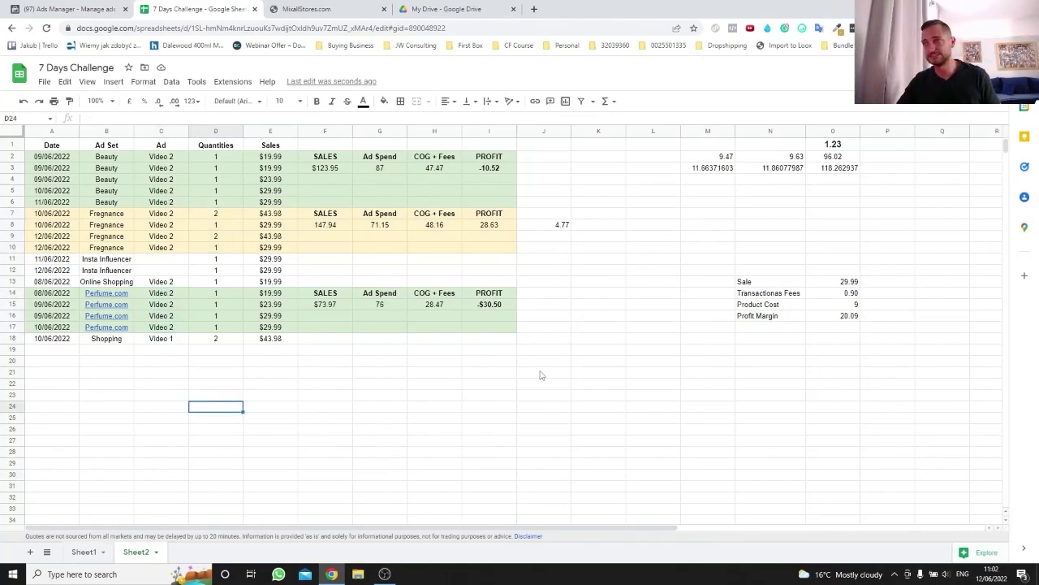
click(515, 306)
click(521, 330)
click(540, 307)
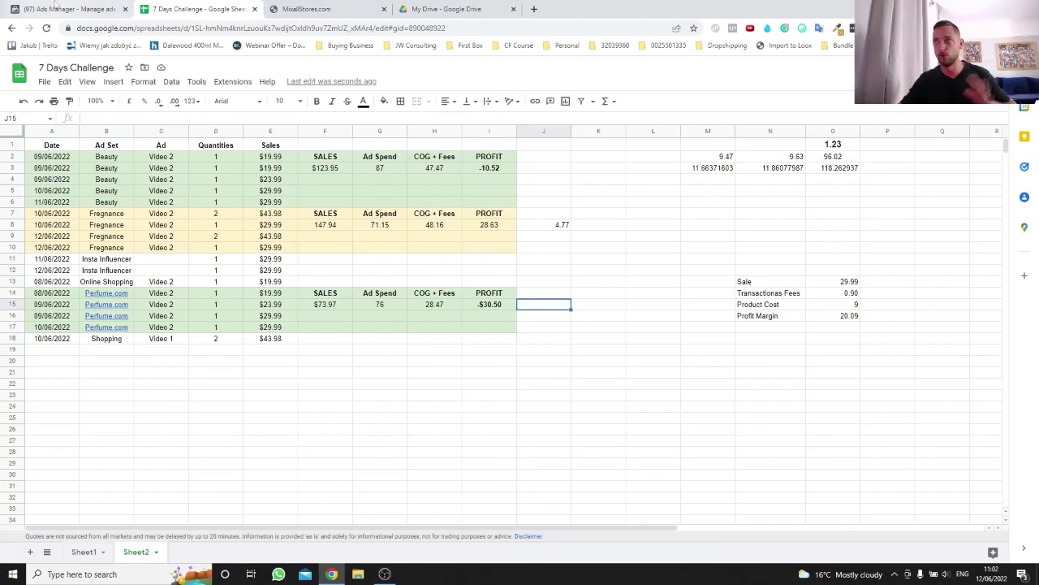
drag(116, 159, 114, 254)
click(291, 451)
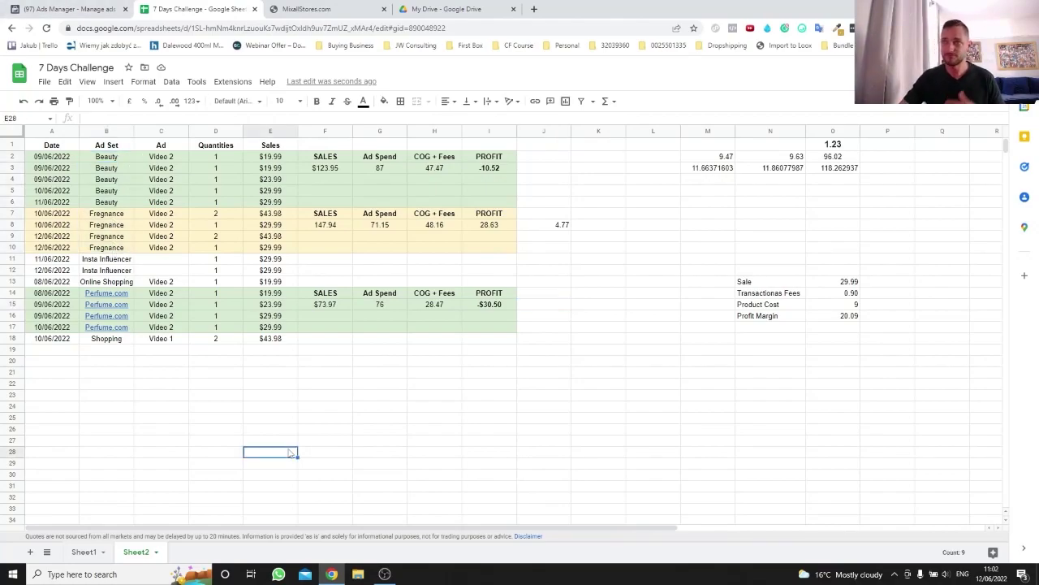
Step: Check Day 4 ActiLift Serum in Sheet1, and show the ActiLift campaign's ad sets in Ads Manager with the Report columns, including amount spent
click(81, 552)
click(574, 158)
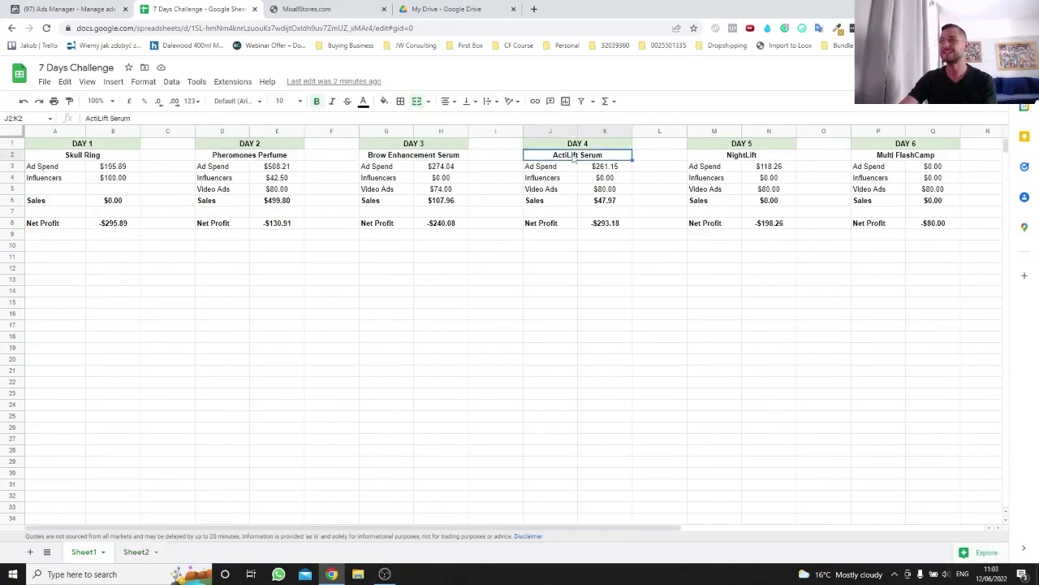
click(71, 9)
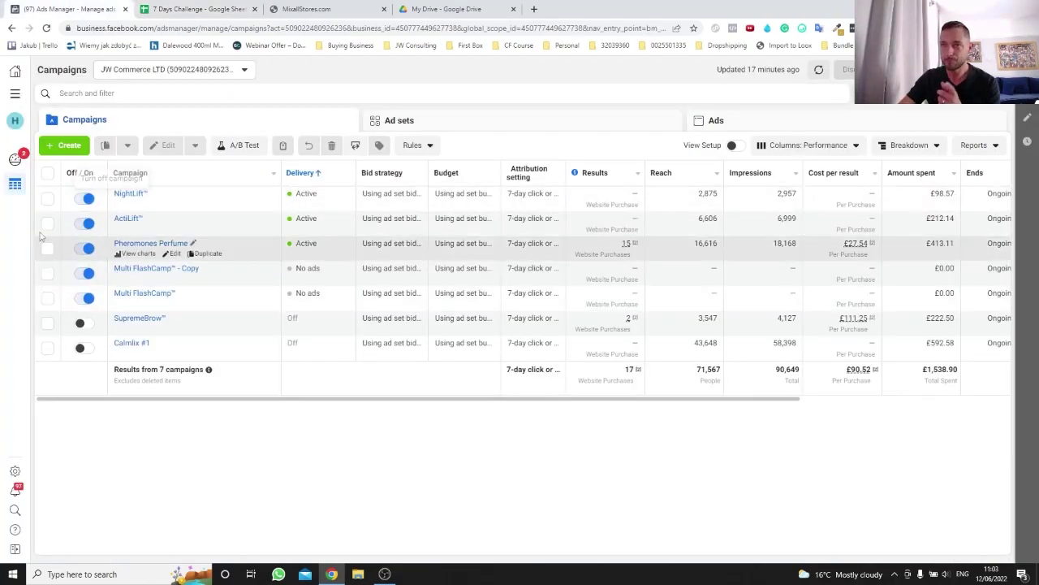
click(424, 122)
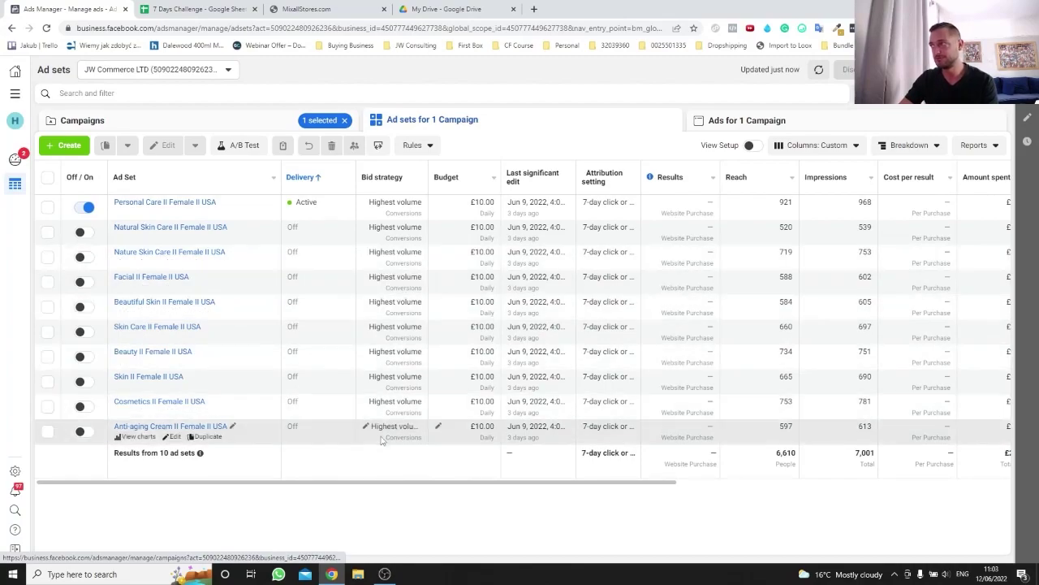
click(816, 146)
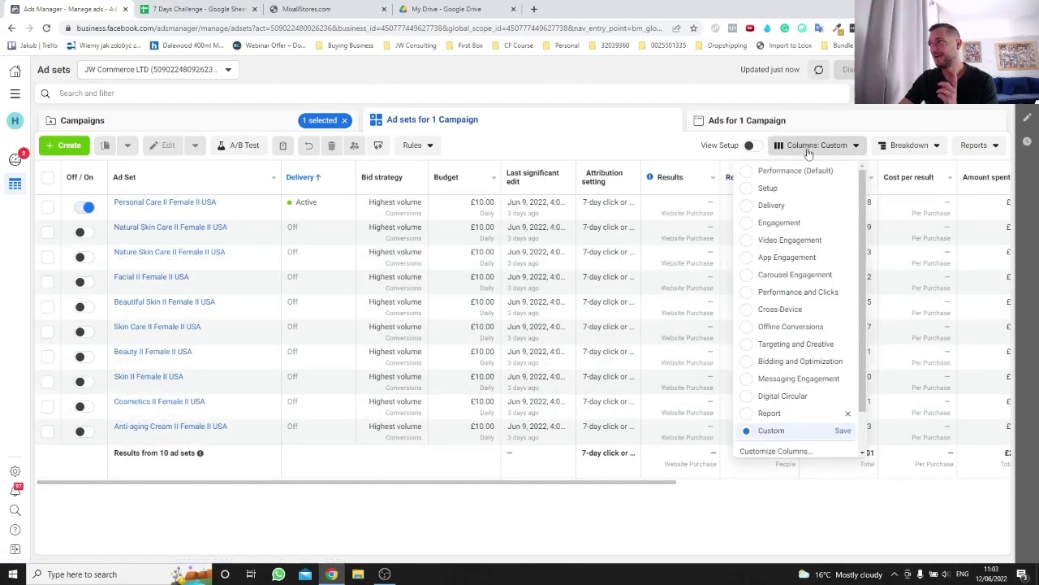
click(776, 416)
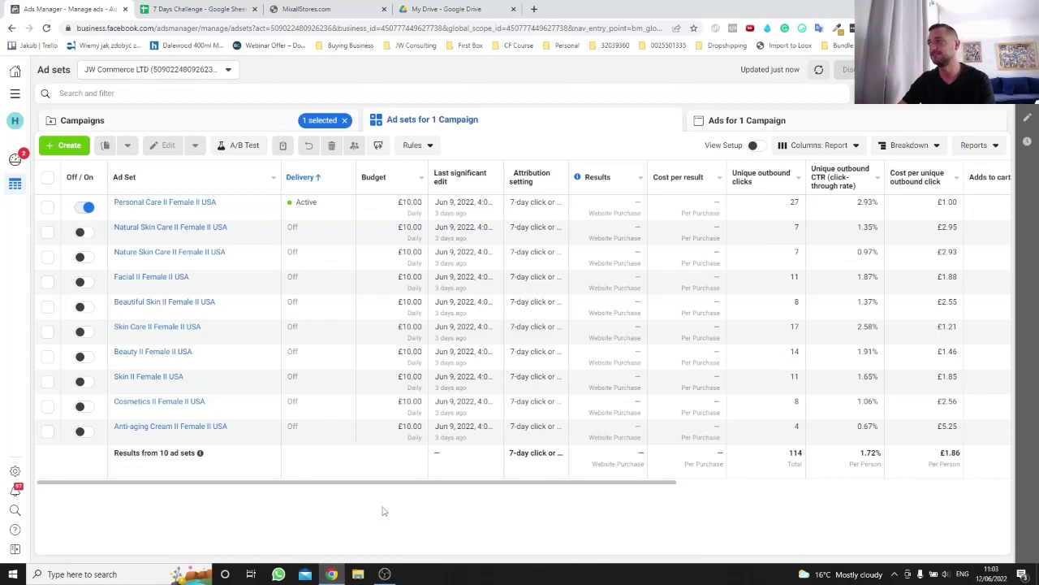
drag(383, 483, 744, 487)
Step: Check the Day 5 NightLift figures in the spreadsheet, clearing the Personal Care ad set selection in Ads Manager along the way
click(199, 9)
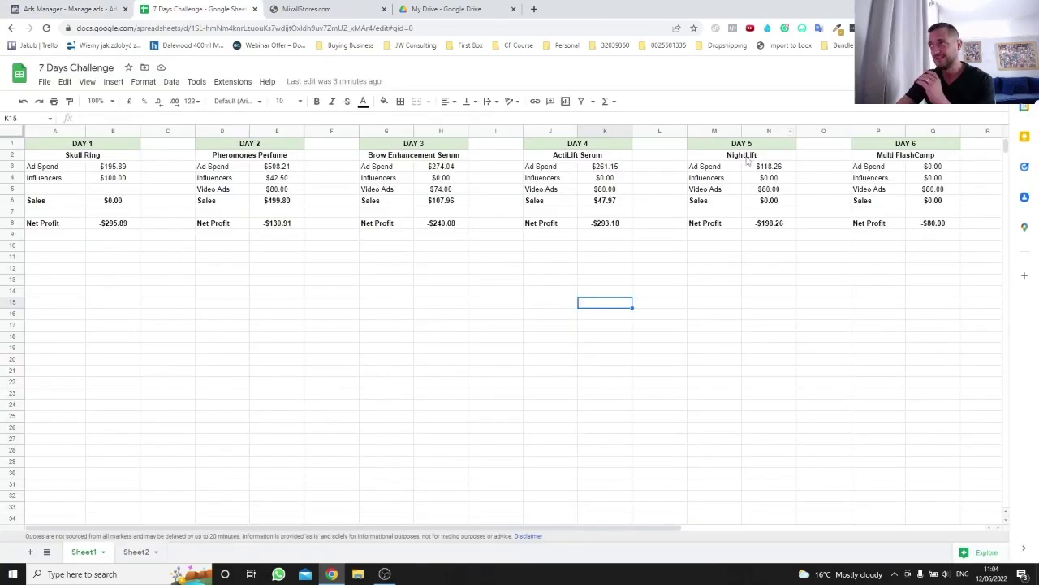
click(73, 6)
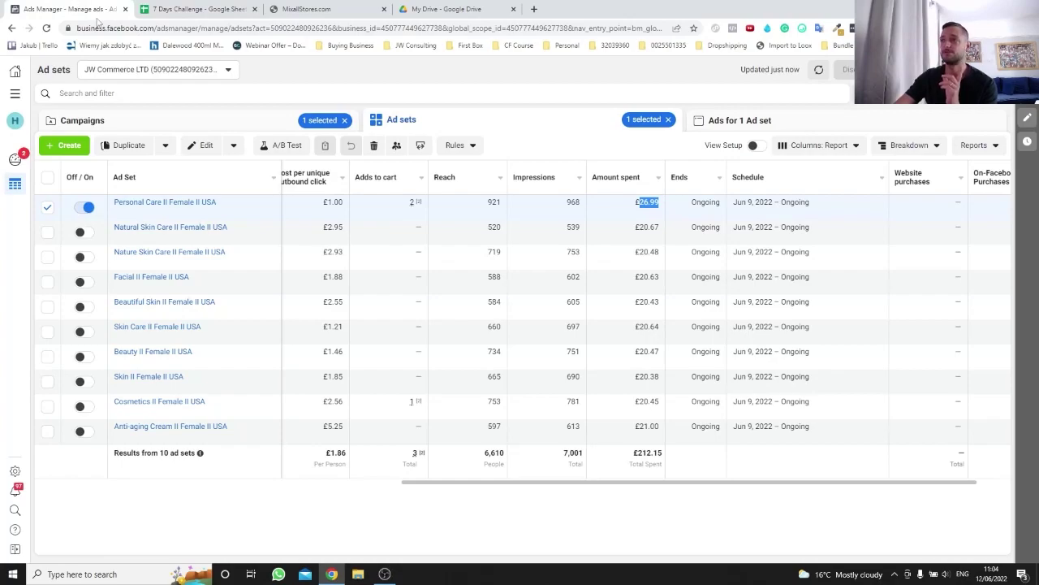
click(48, 208)
click(195, 9)
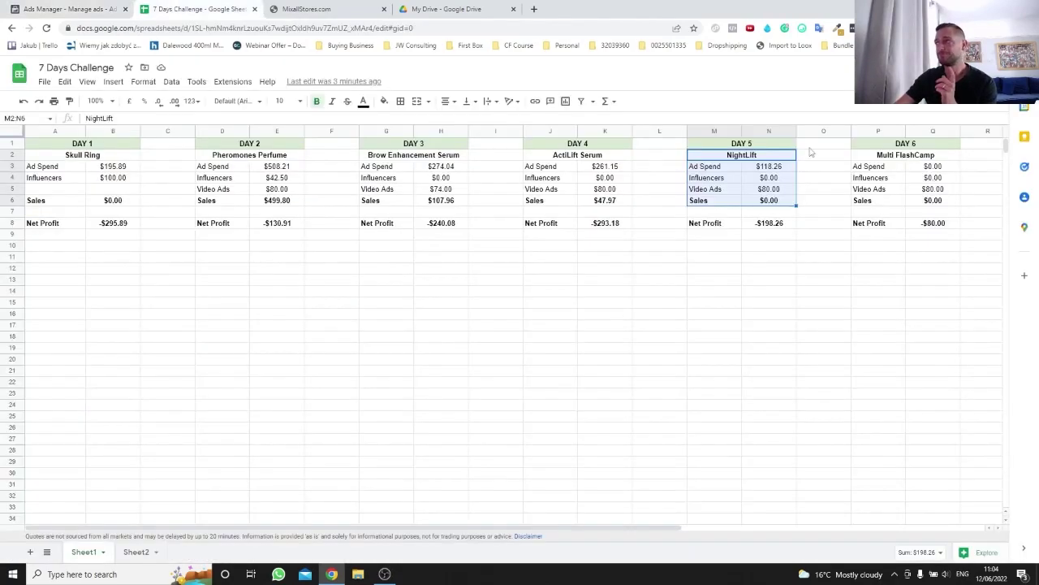
Step: Select the Day 5 heading in the spreadsheet, then check the NightLift campaign's adds to cart and amount spent in Ads Manager
click(740, 146)
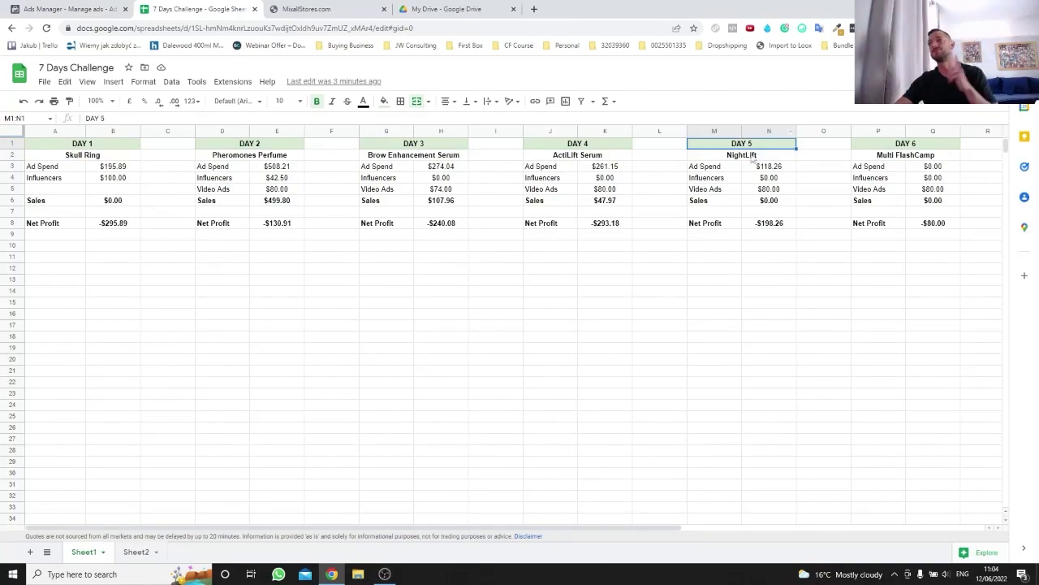
click(49, 9)
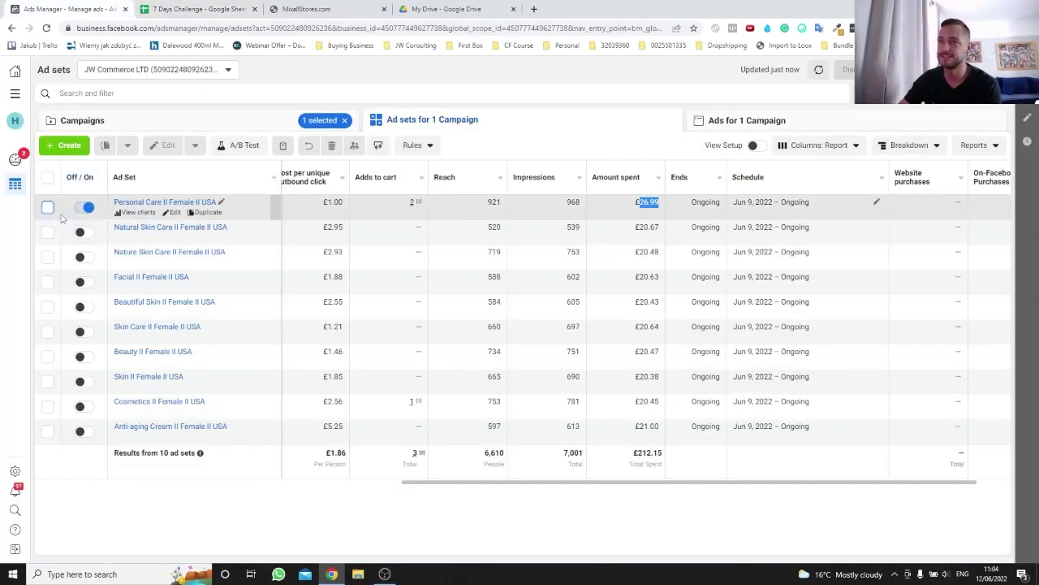
click(144, 120)
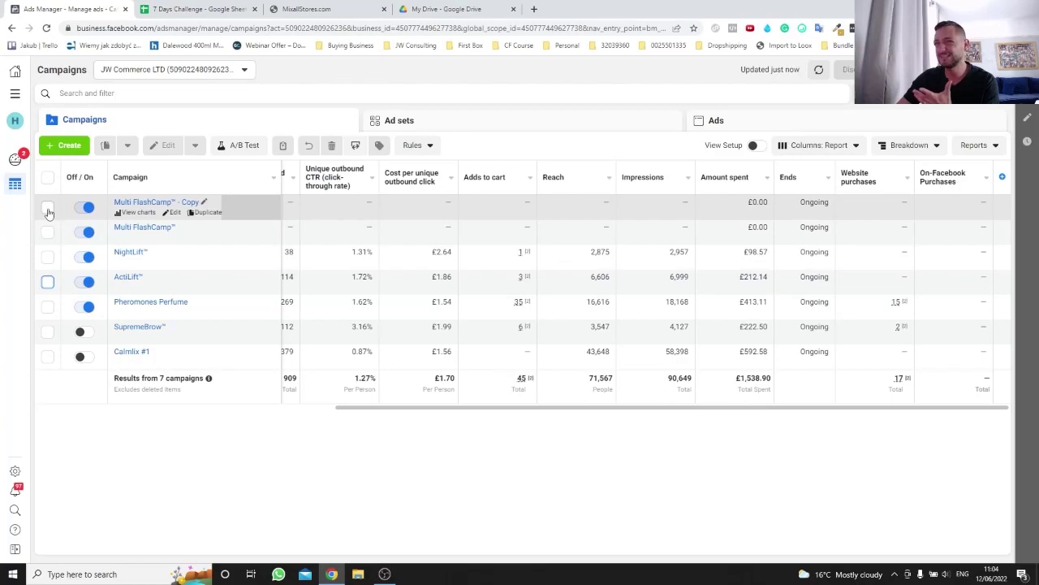
click(48, 256)
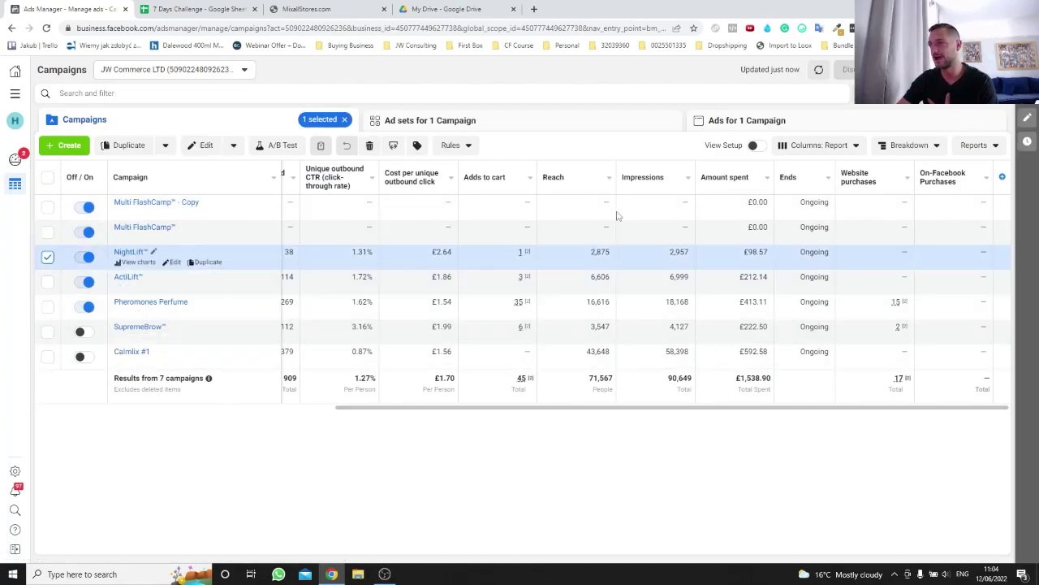
mouse_move(521, 254)
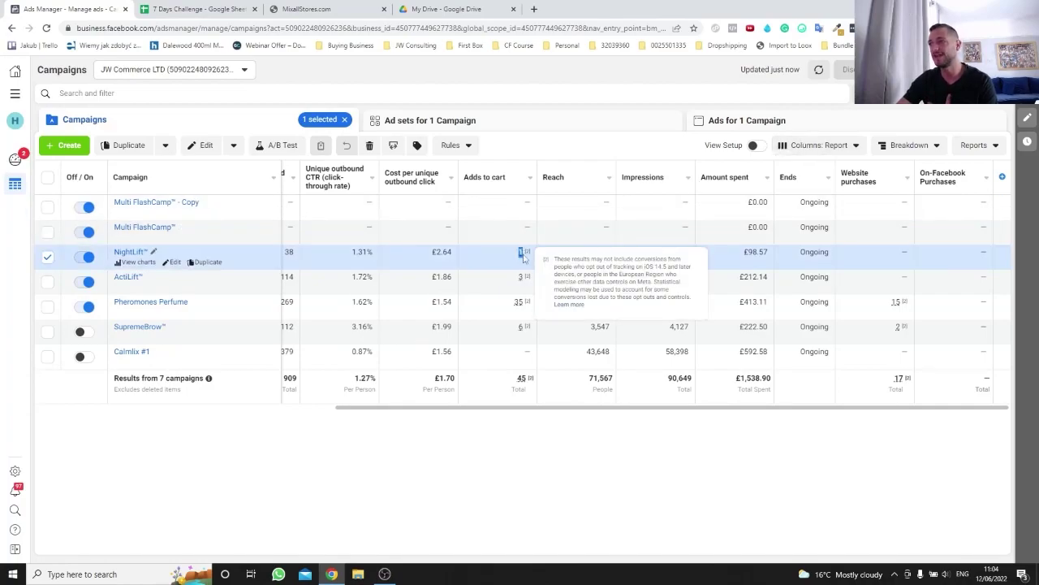
drag(741, 253, 773, 256)
click(721, 474)
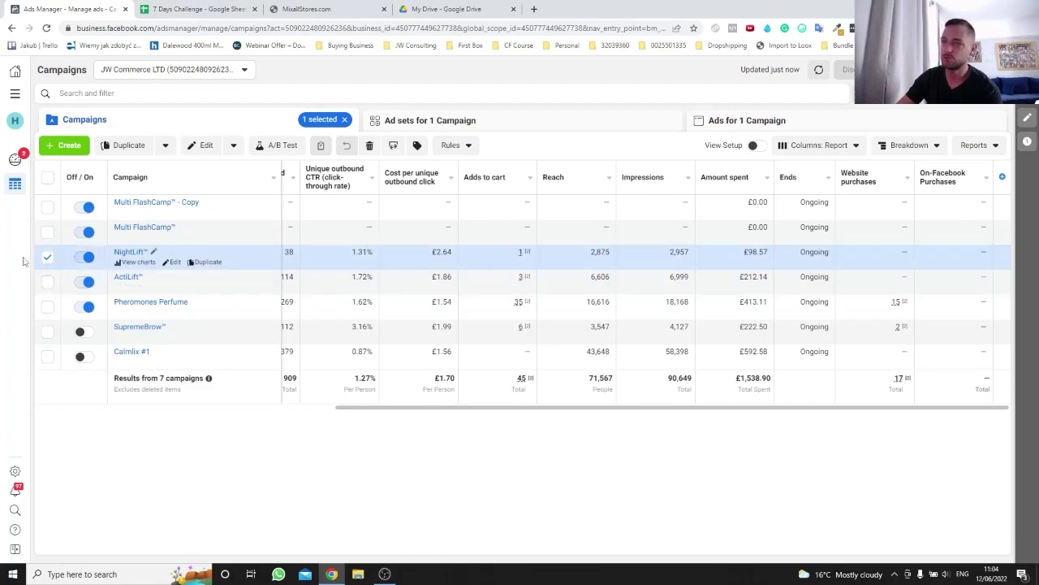
Step: Review the NightLift campaign's ad sets through to the purchase columns, then return to the campaigns and clear the NightLift selection
click(439, 122)
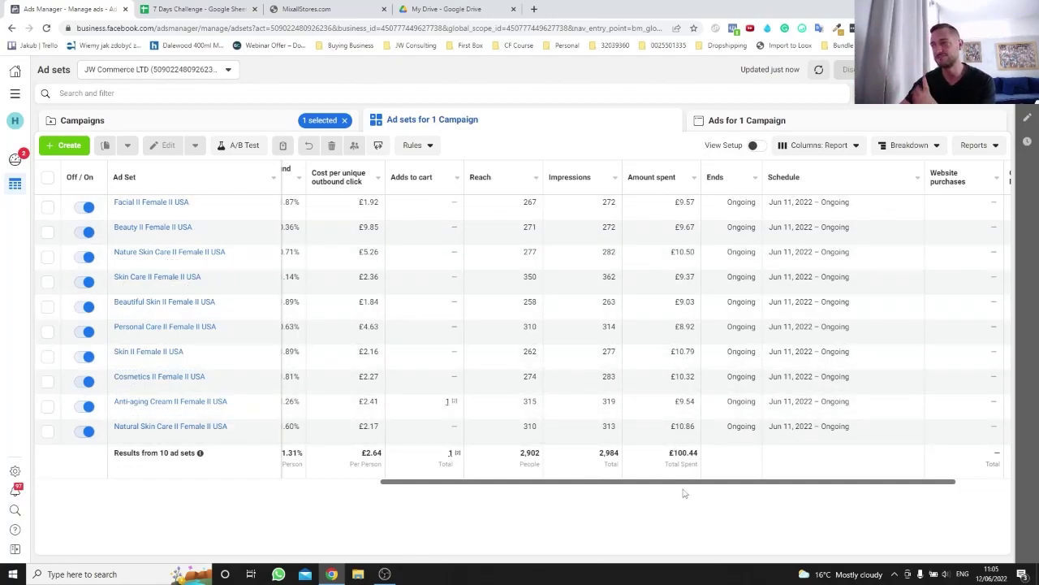
drag(675, 484, 718, 470)
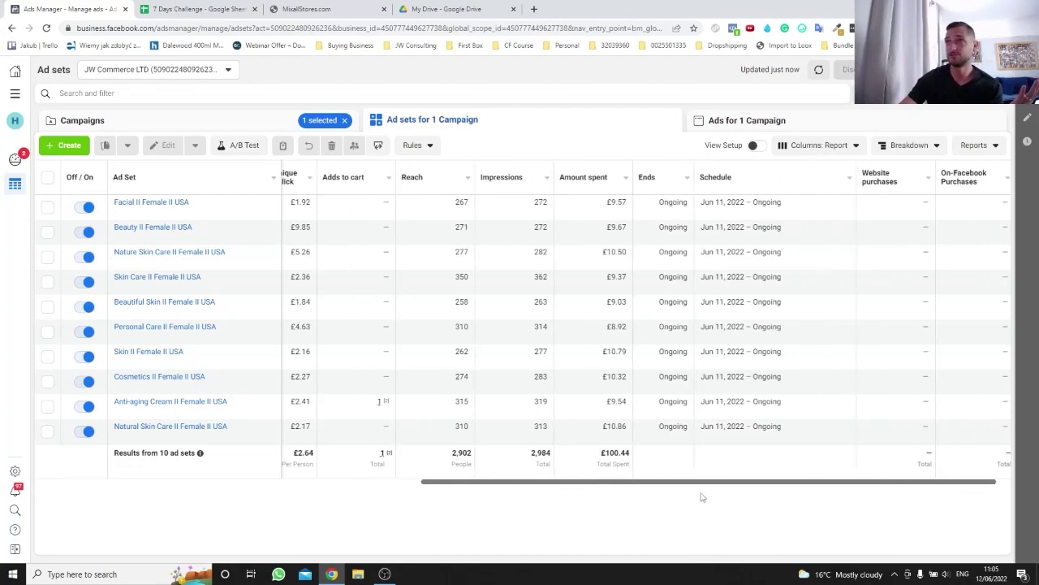
click(164, 123)
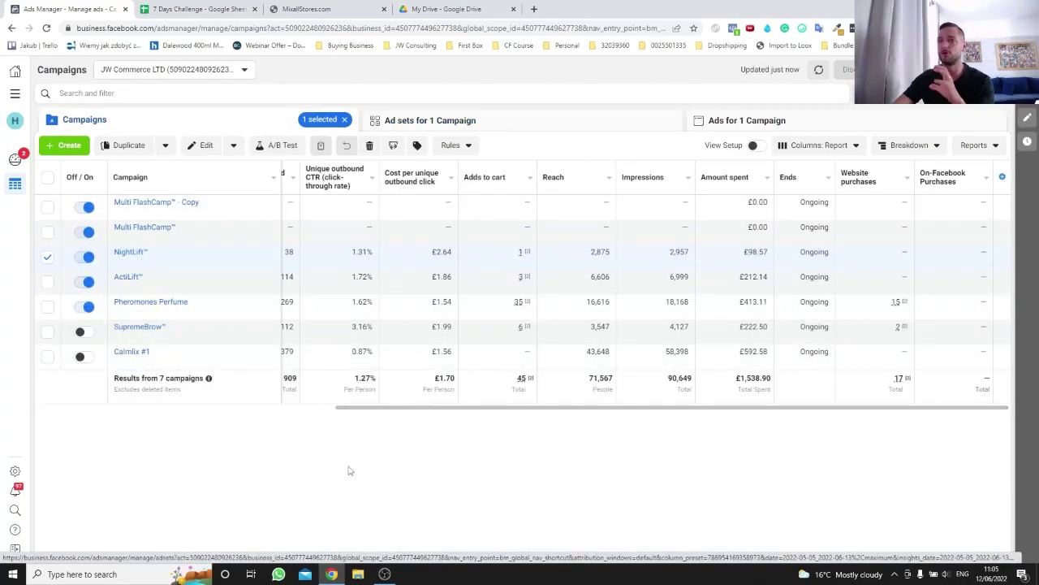
click(48, 257)
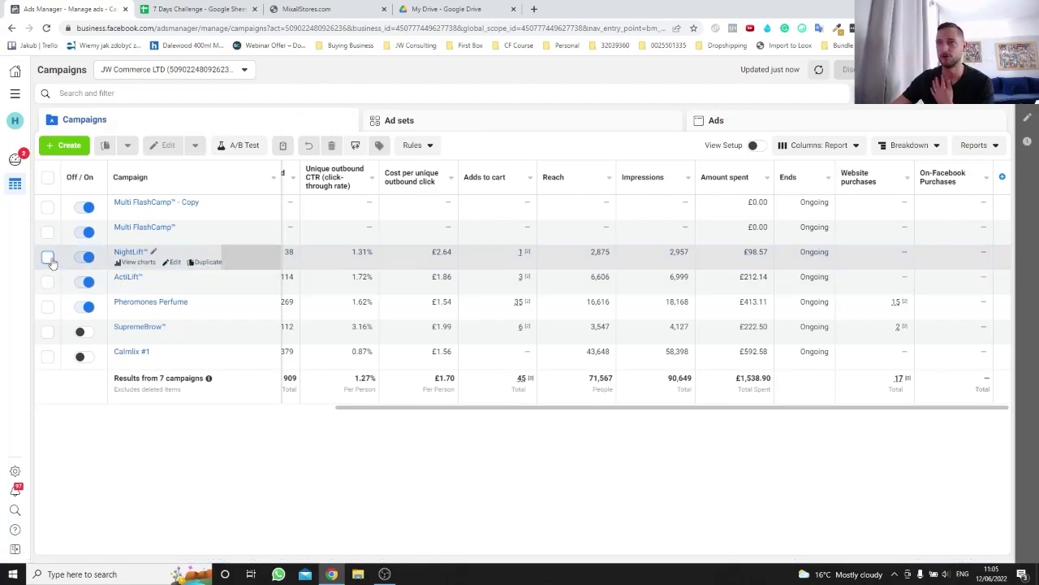
Step: Check Day 6 Multi FlashCamp in the 7 Days Challenge spreadsheet and look over its product page on MixallStores
click(166, 9)
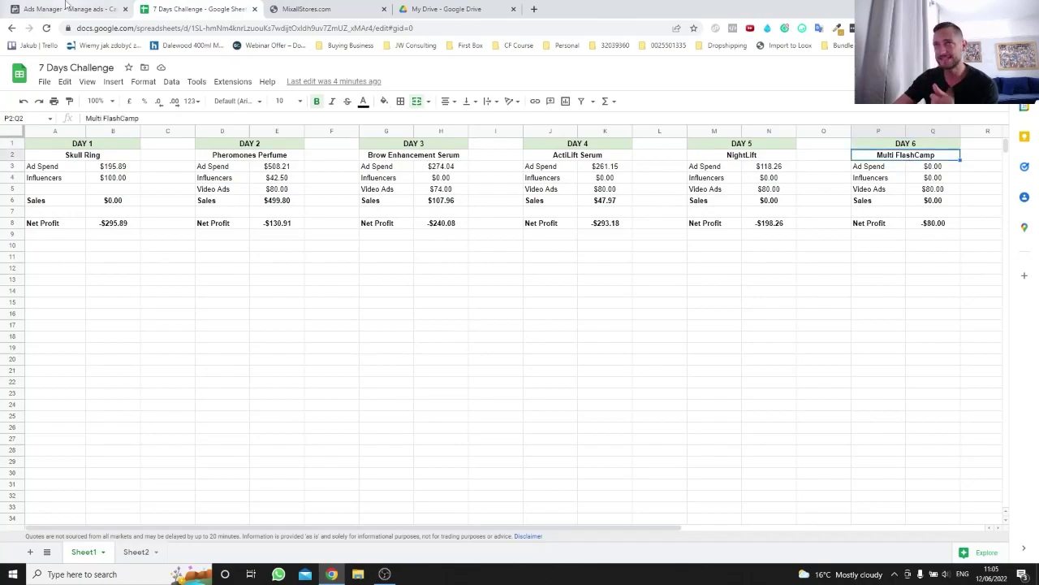
click(308, 9)
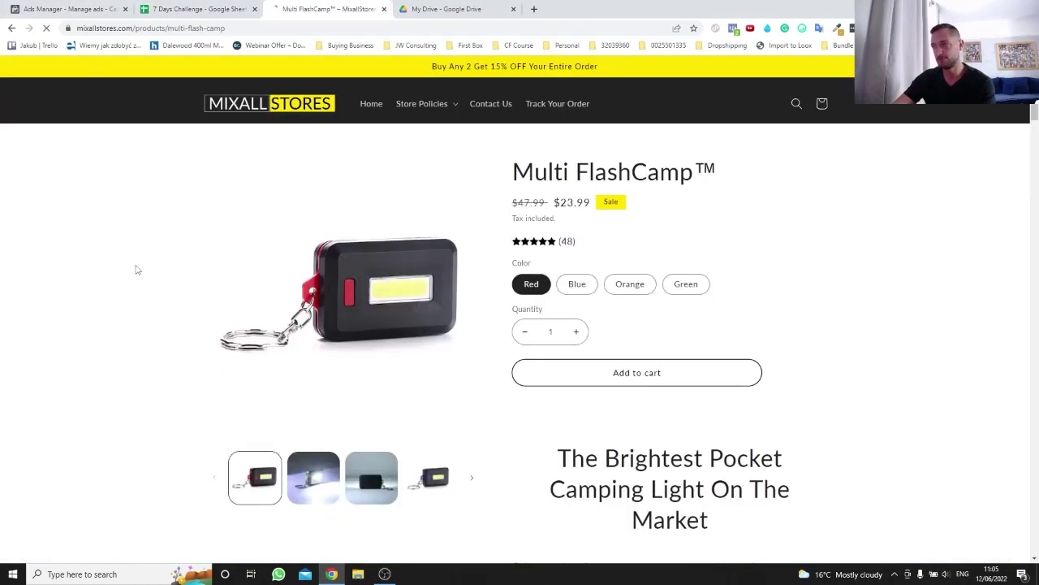
scroll(457, 464, down, 5)
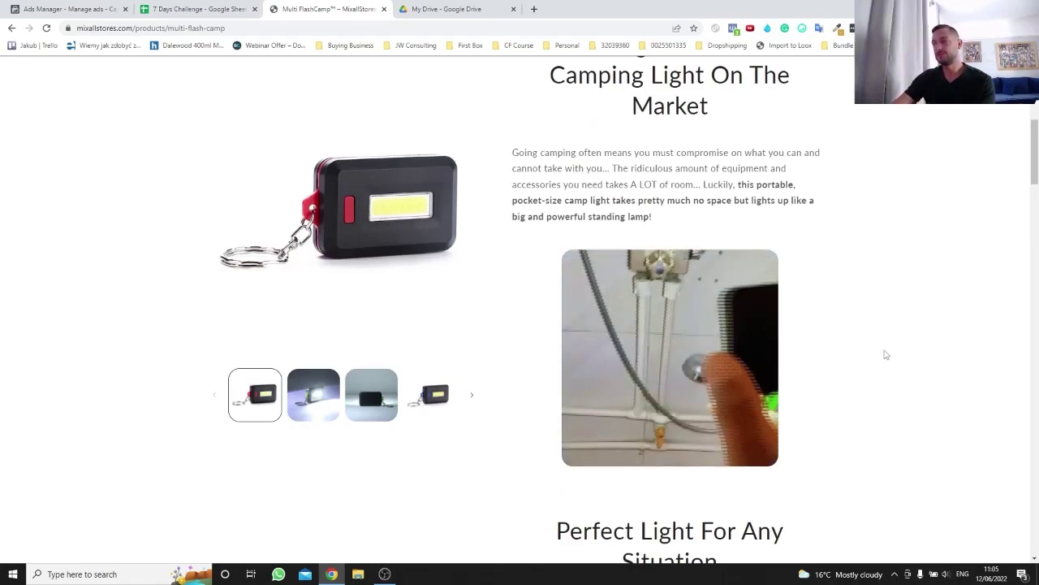
scroll(882, 348, up, 5)
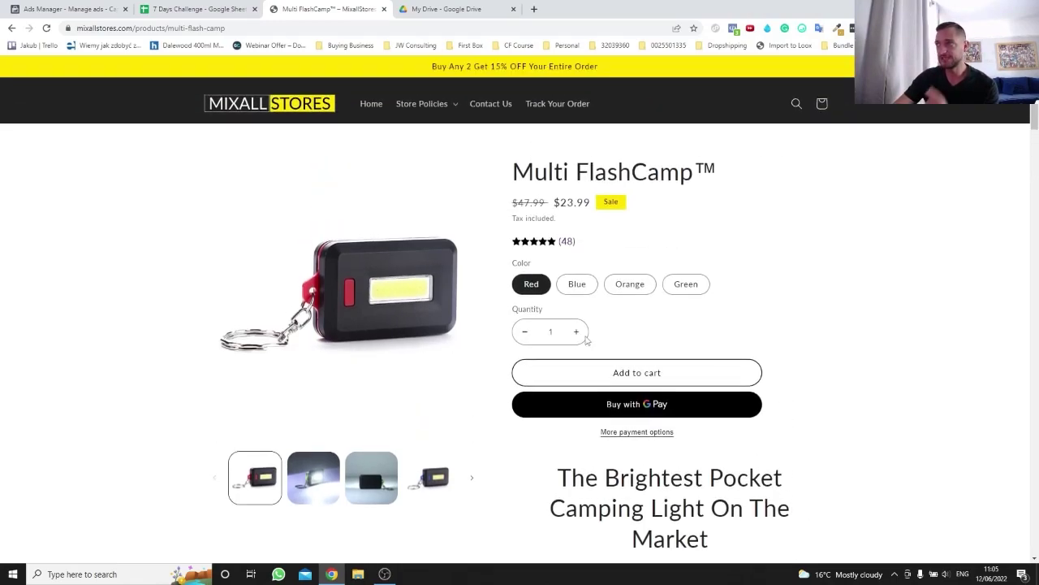
Step: Examine the Multi FlashCamp campaigns' amount spent and delivery in Ads Manager, leaving no campaign selected
click(54, 7)
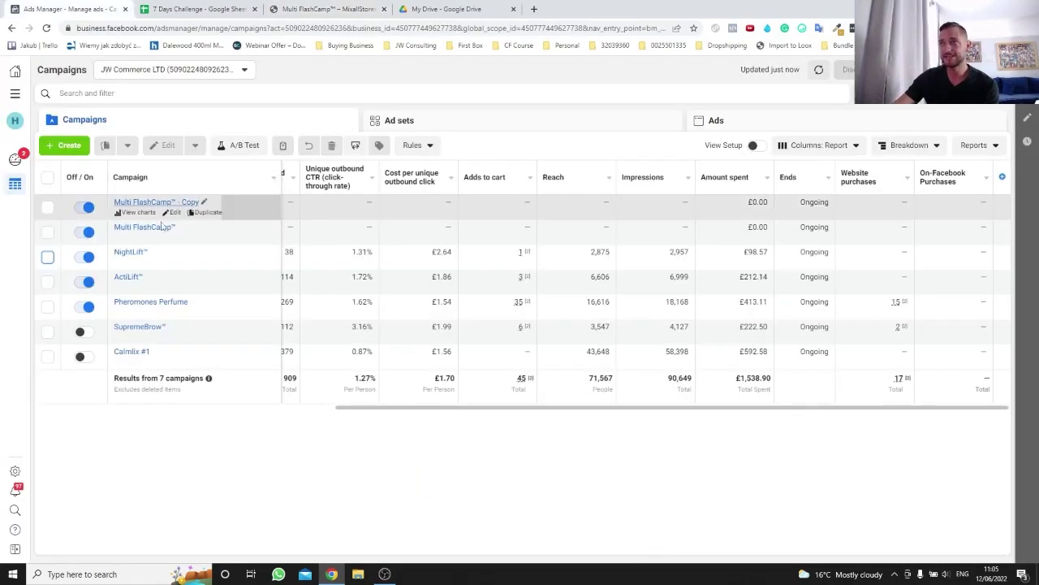
click(47, 257)
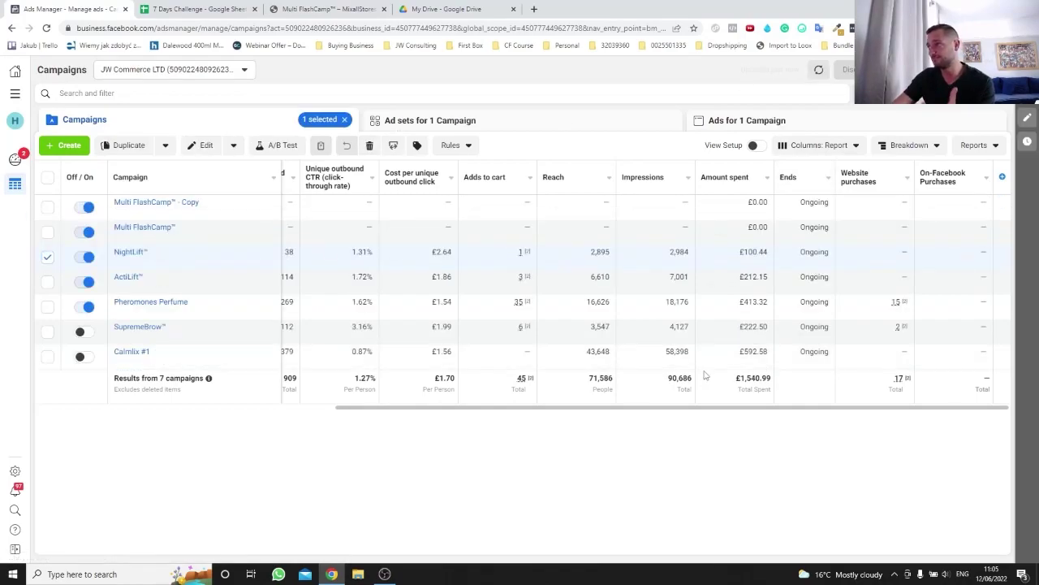
click(48, 258)
drag(521, 406, 279, 404)
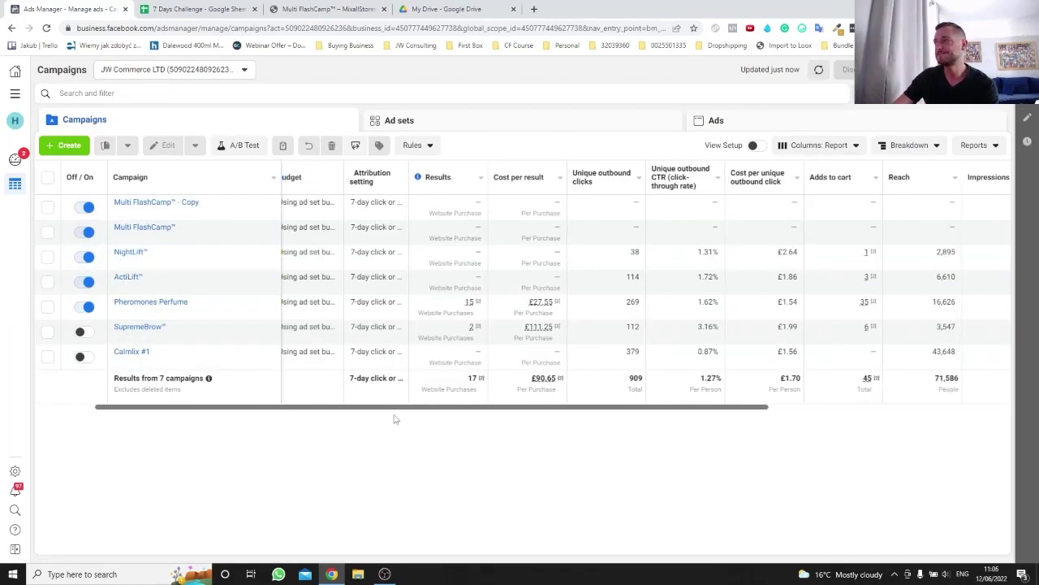
drag(395, 407, 566, 406)
double_click(855, 203)
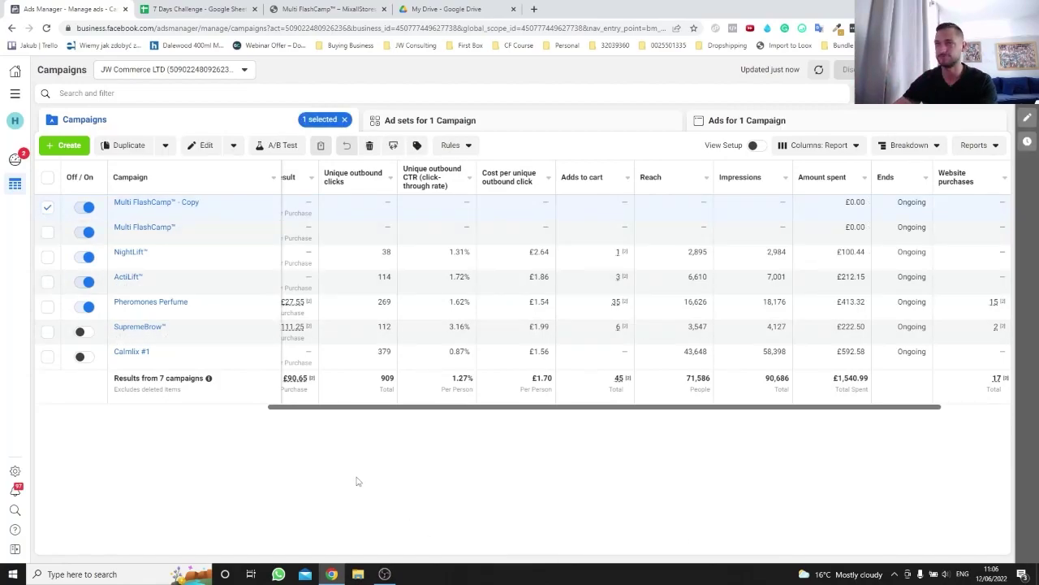
drag(355, 408, 124, 408)
click(344, 120)
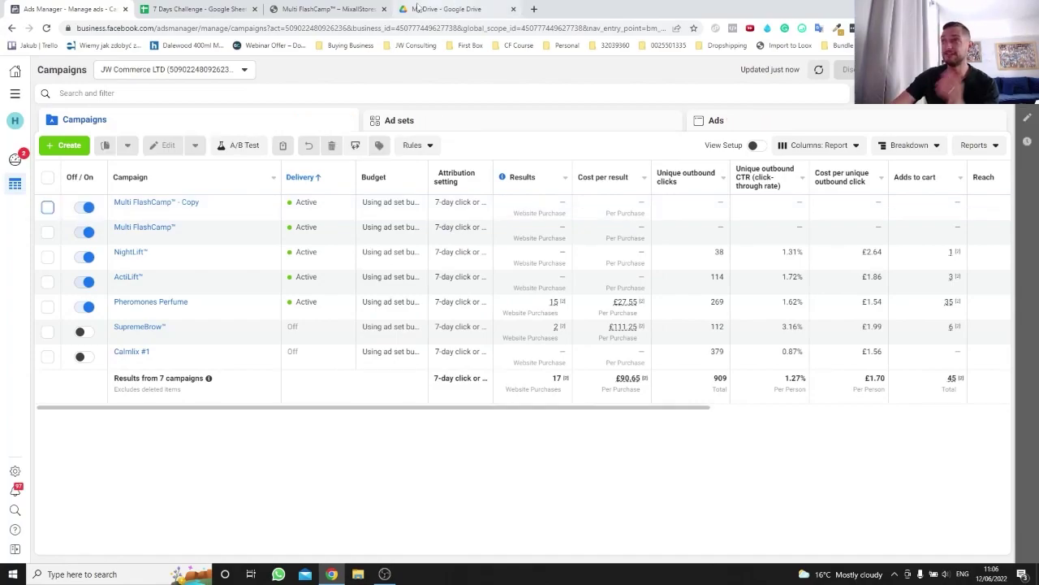
Step: Open the DeluxShave product page from the best-selling products on the MixallStores home page
click(321, 6)
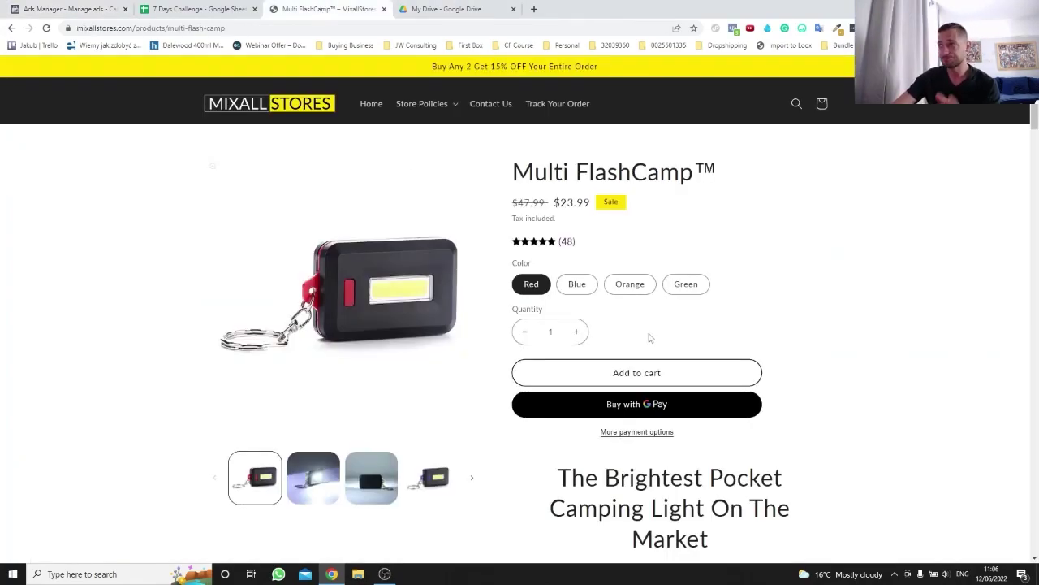
click(297, 115)
scroll(828, 418, down, 6)
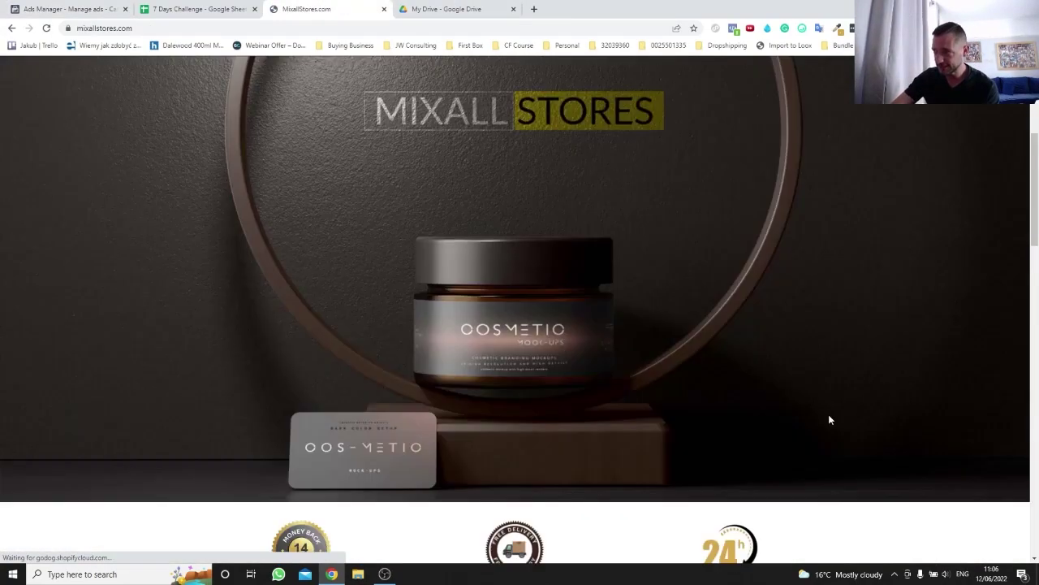
scroll(828, 419, down, 3)
scroll(824, 430, up, 1)
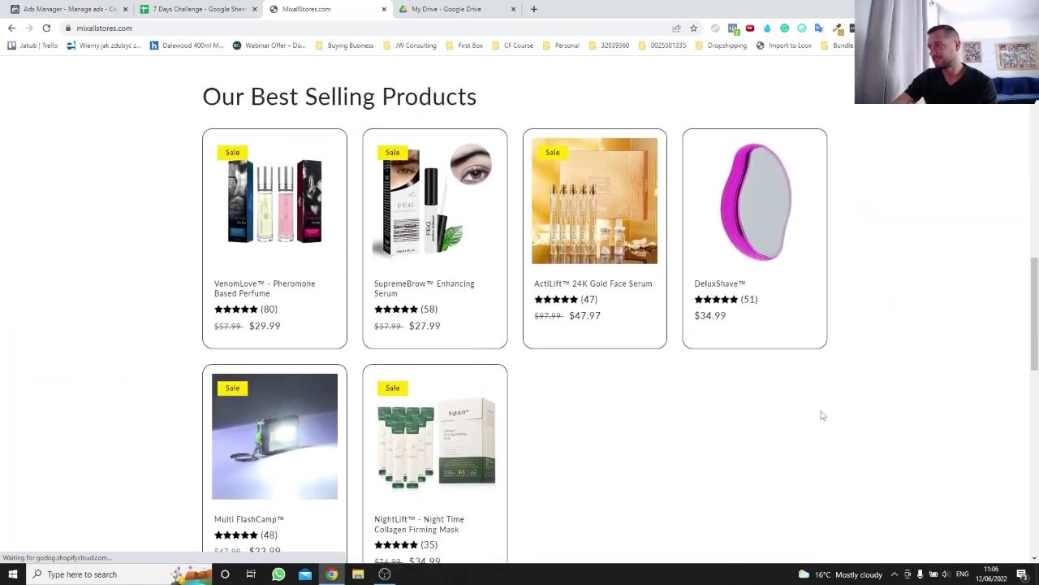
click(755, 244)
scroll(136, 313, down, 1)
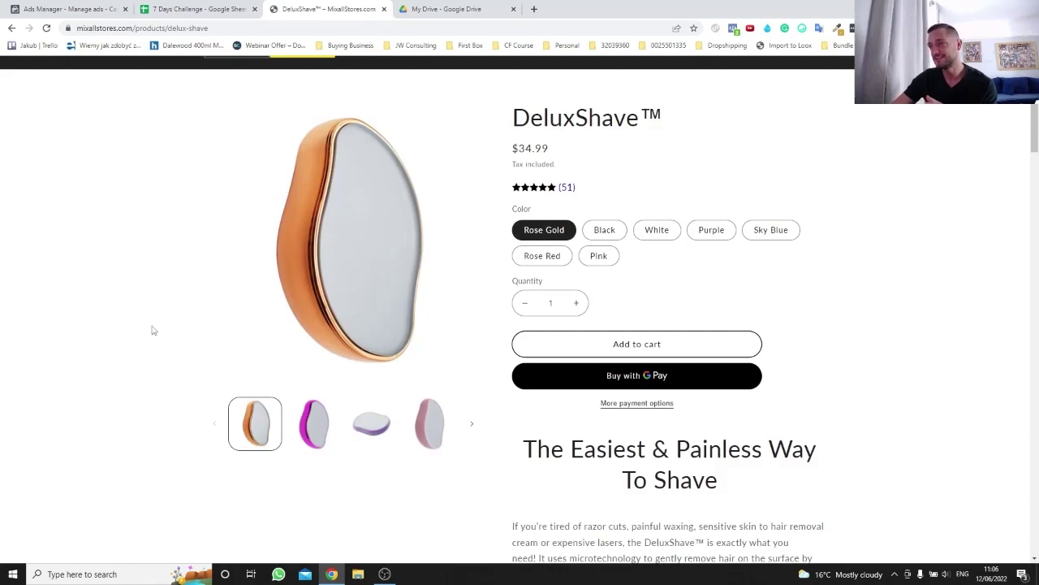
Step: Look through the DeluxShave page's demonstration video and How It Work section
scroll(151, 330, down, 5)
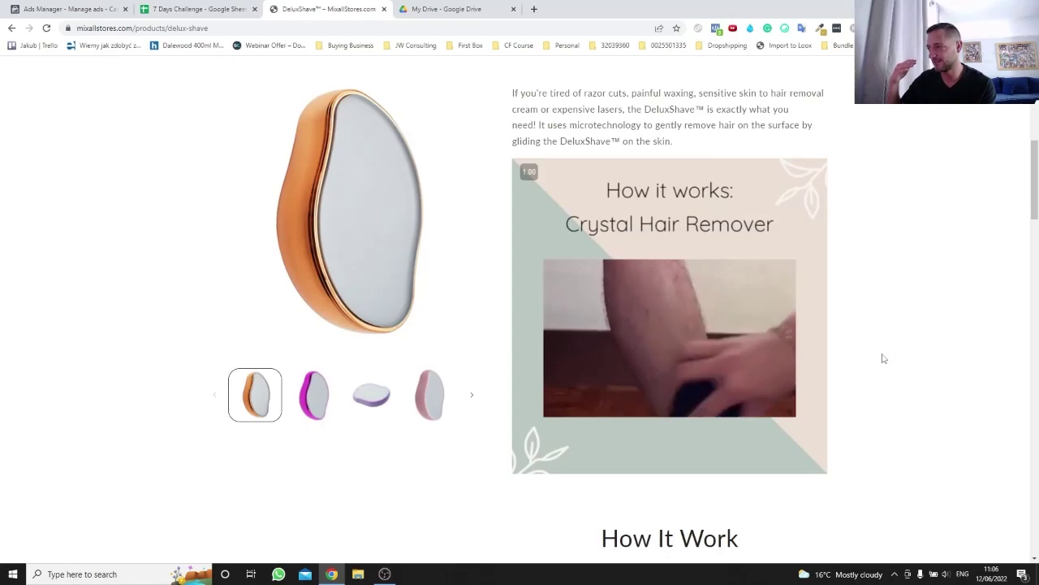
scroll(886, 383, down, 6)
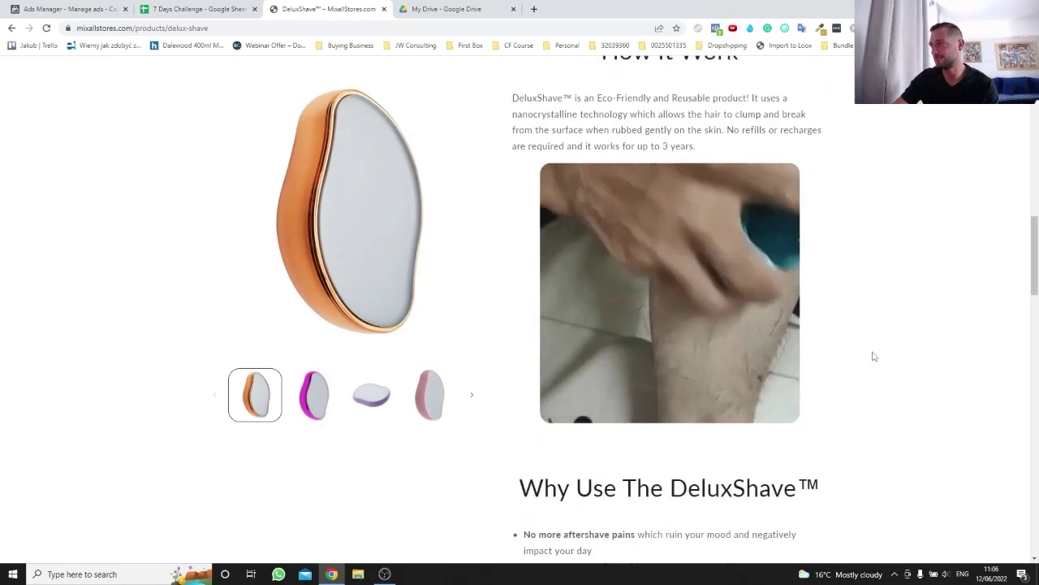
scroll(865, 347, up, 1)
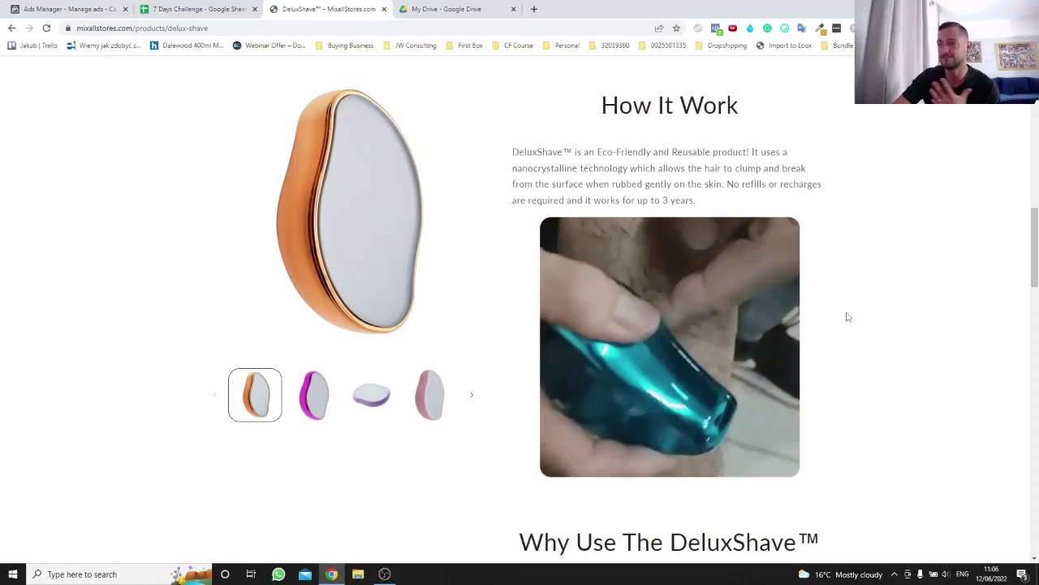
scroll(741, 375, up, 3)
scroll(741, 375, down, 2)
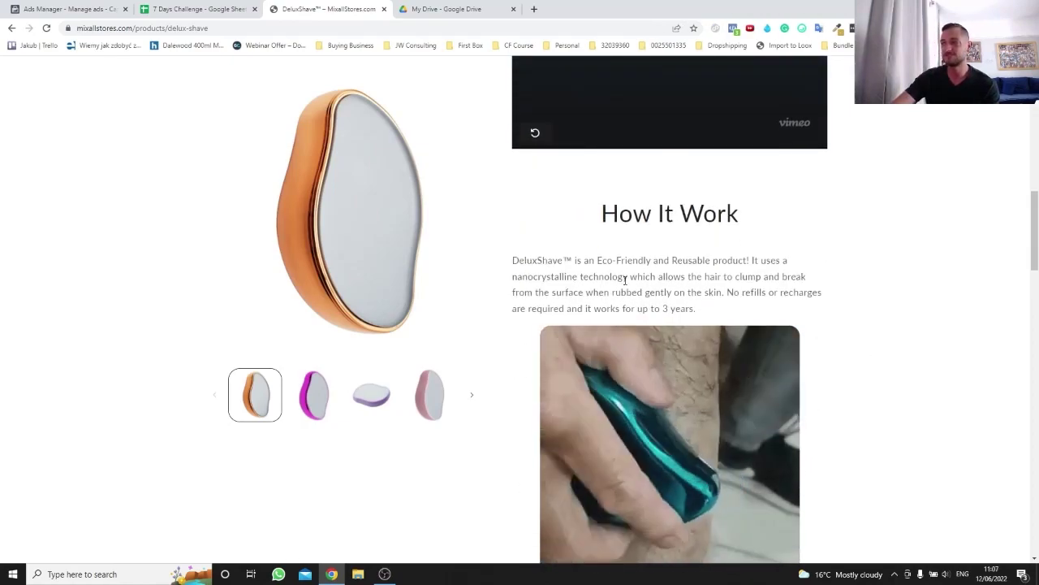
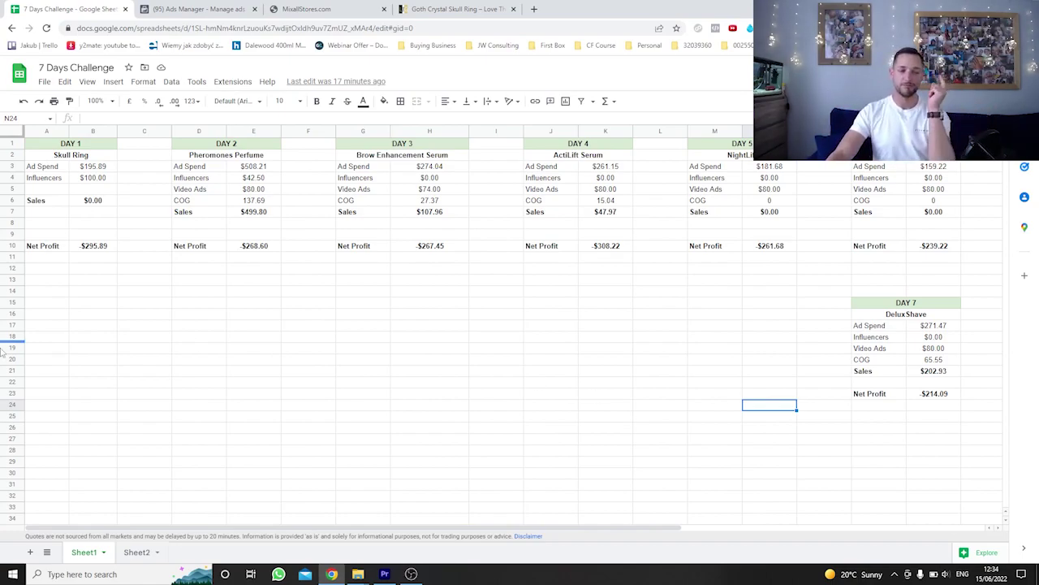
Step: View the Goth Crystal Skull Ring product page, then select Day 2's Pheromones Perfume heading in the spreadsheet
click(455, 9)
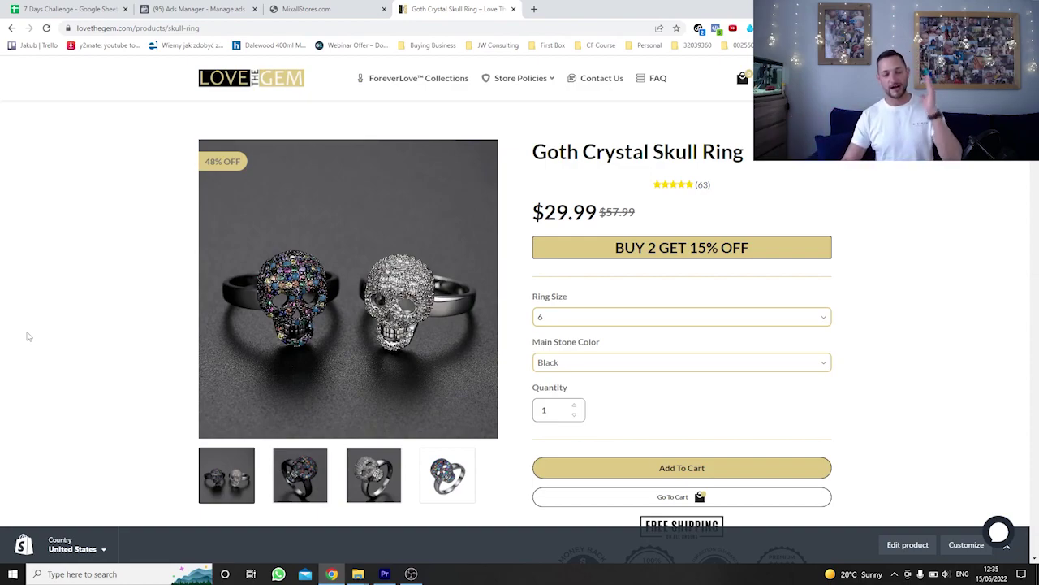
click(69, 9)
click(258, 157)
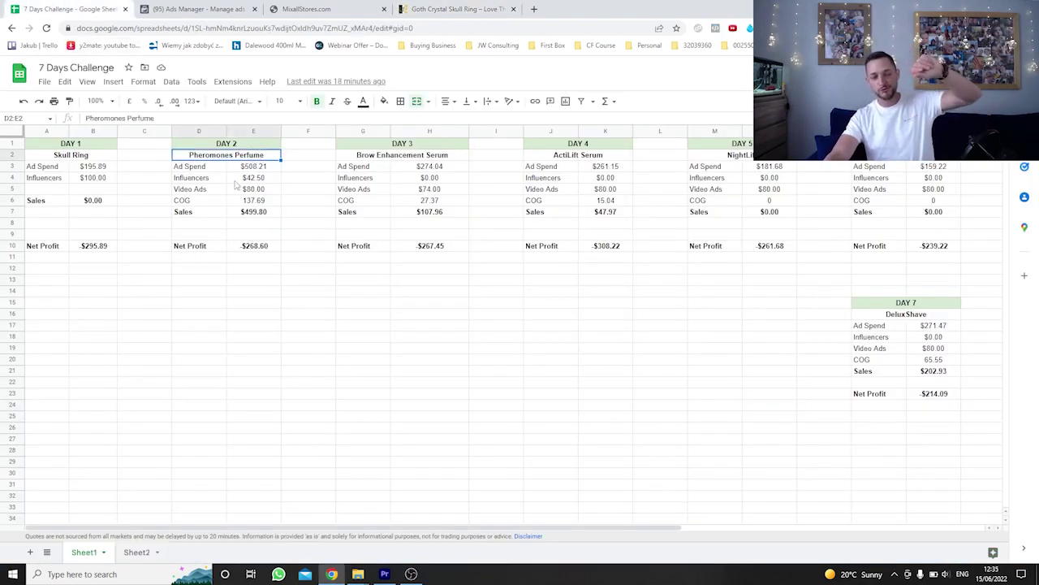
Step: View the VenomLove pheromone perfume product page from the MixallStores best sellers and return to the 7 Days Challenge spreadsheet
click(276, 8)
scroll(378, 446, down, 15)
scroll(388, 468, down, 3)
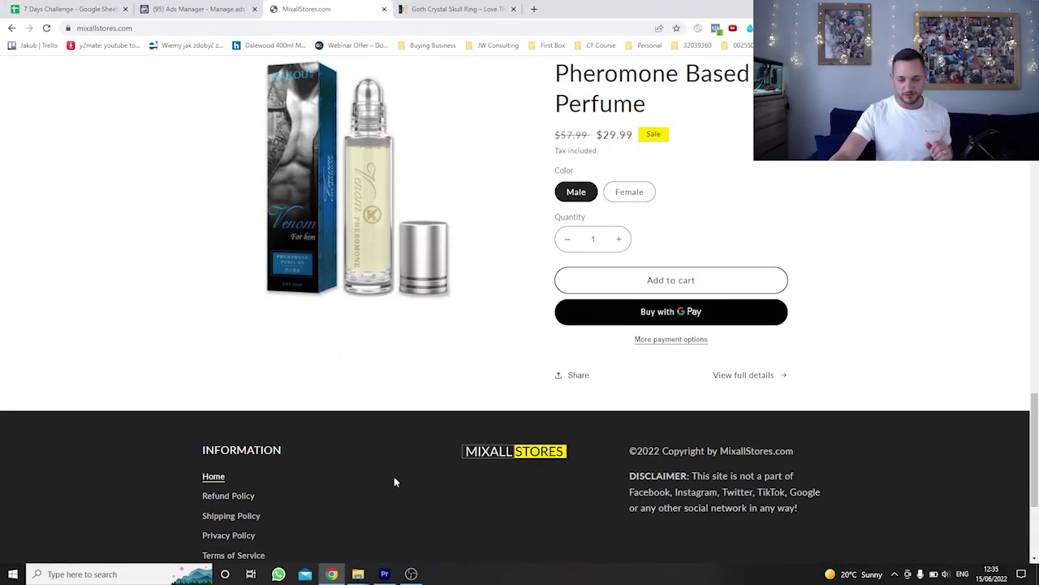
scroll(392, 479, up, 2)
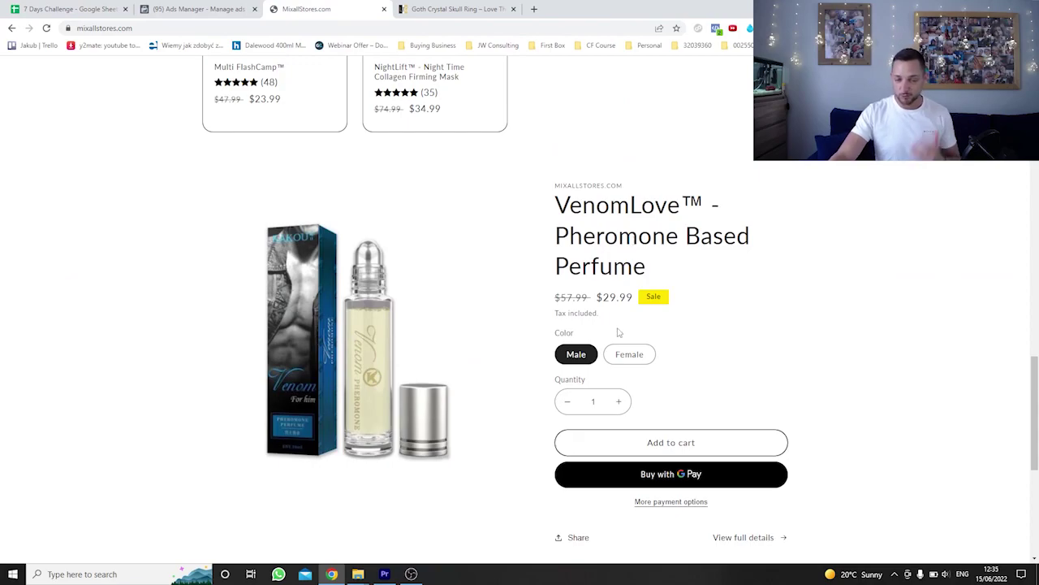
scroll(617, 332, up, 5)
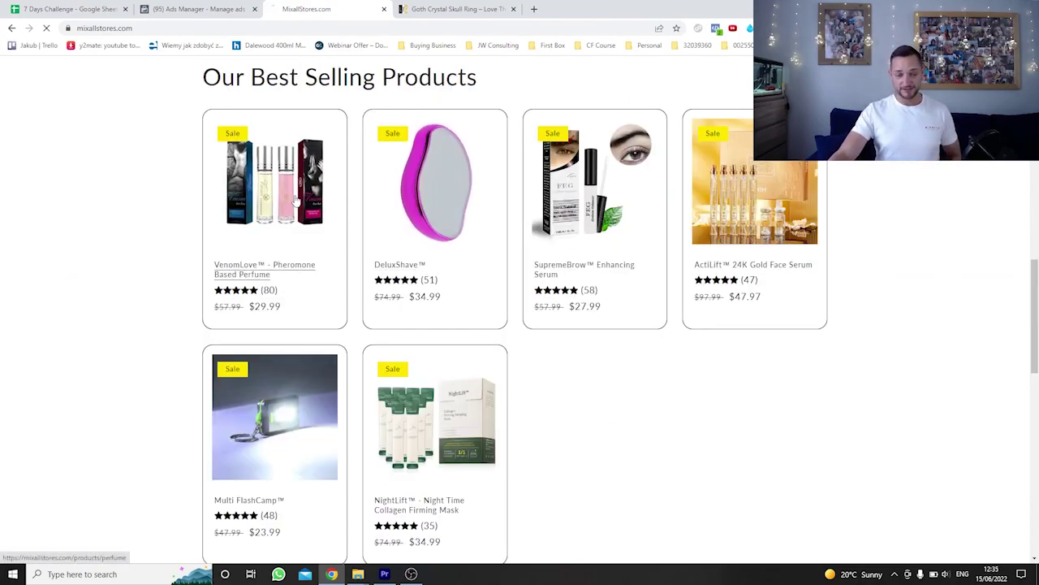
click(297, 209)
scroll(51, 309, down, 1)
scroll(49, 312, up, 1)
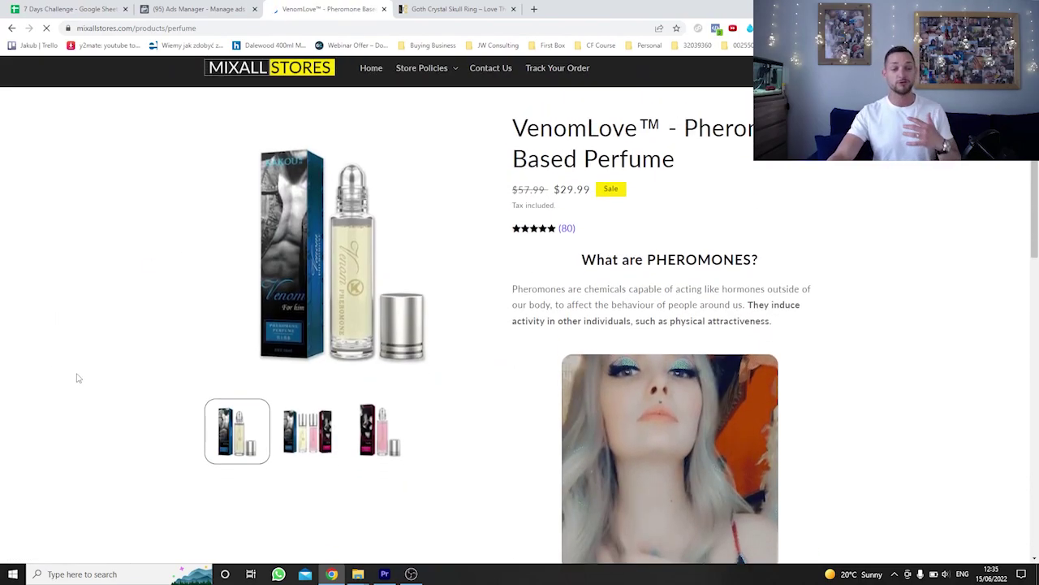
click(69, 9)
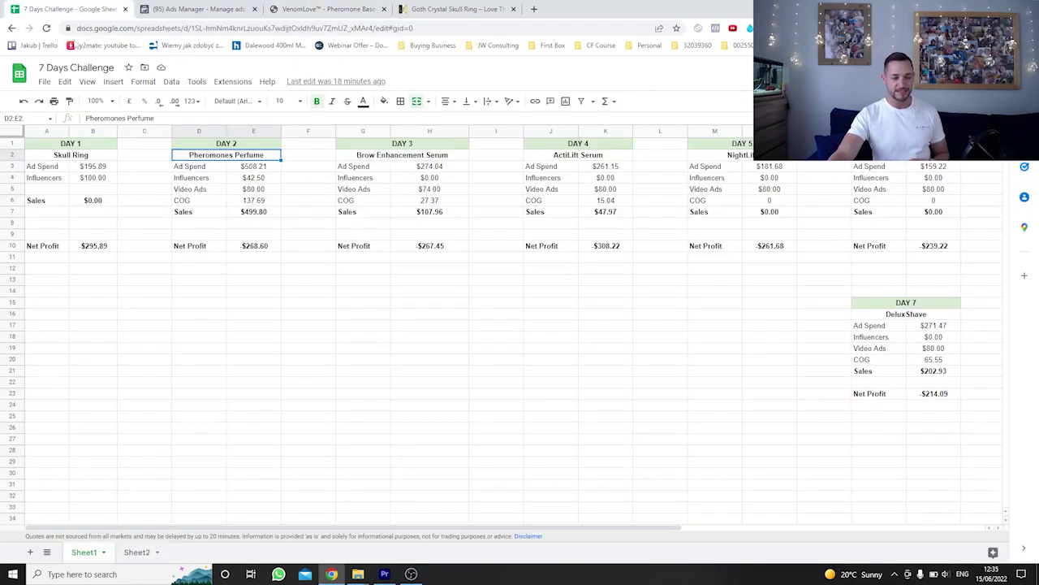
Step: Check Day 2's net profit, then examine Sheet2's perfume ad set breakdown of sales, ad spend, COG + Fees and profit
click(256, 247)
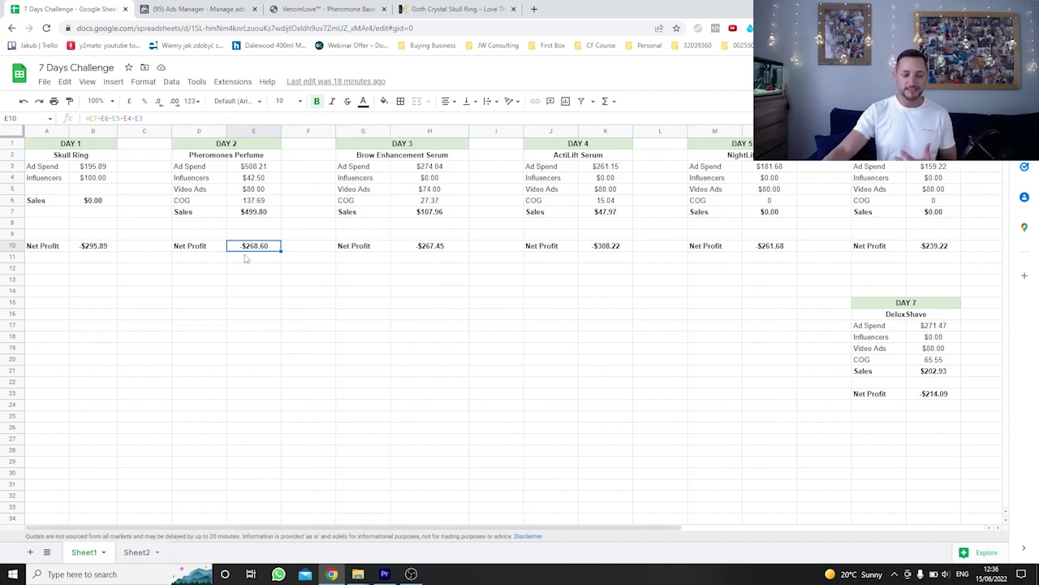
click(143, 553)
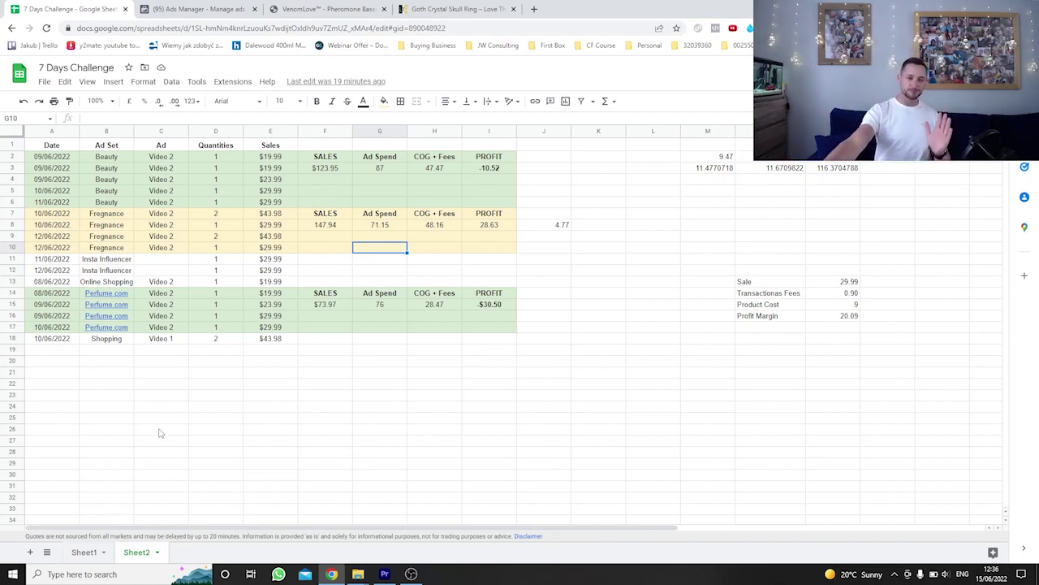
drag(122, 159, 126, 207)
click(547, 182)
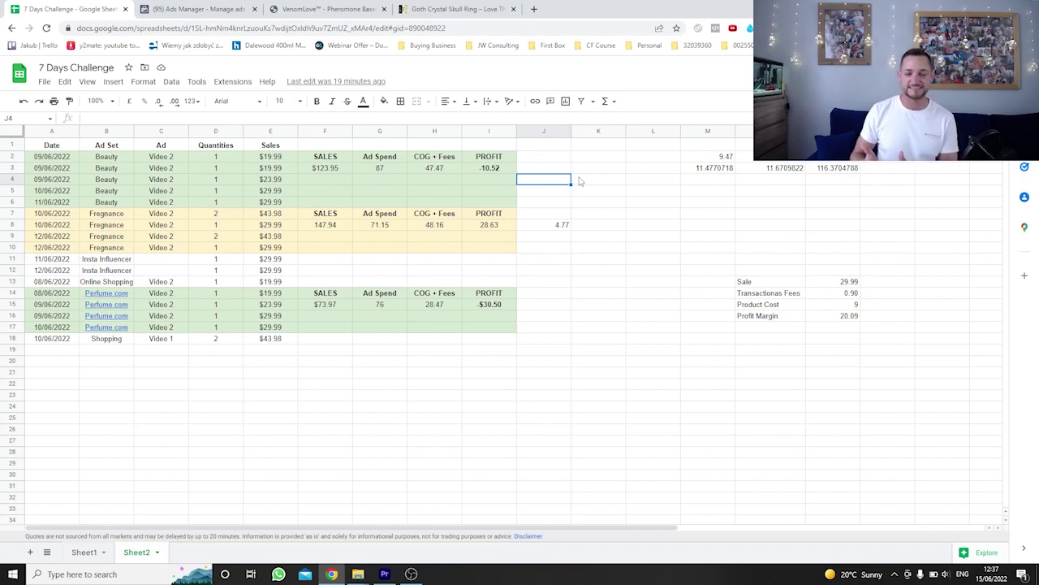
click(554, 231)
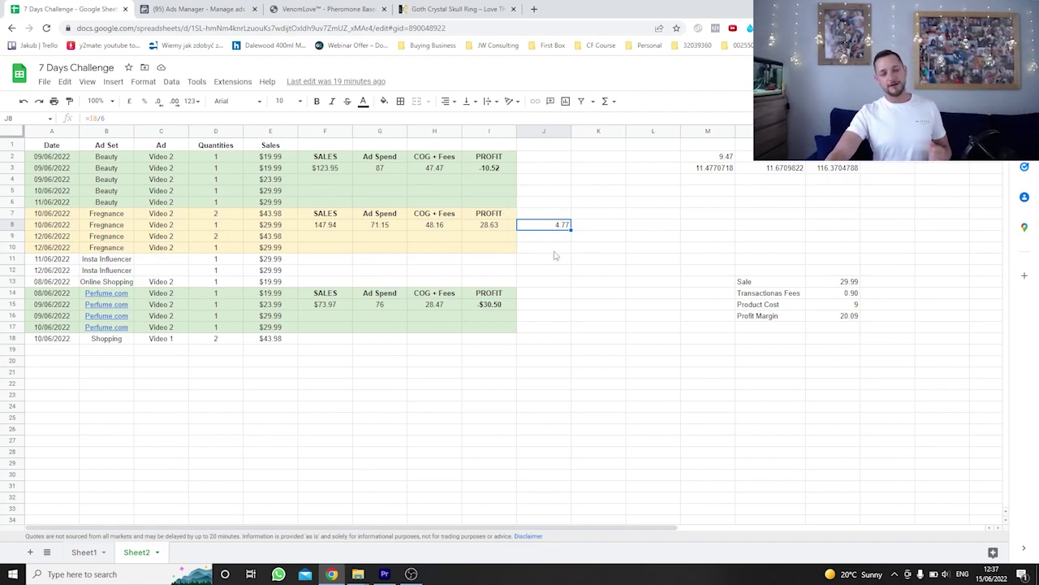
click(552, 236)
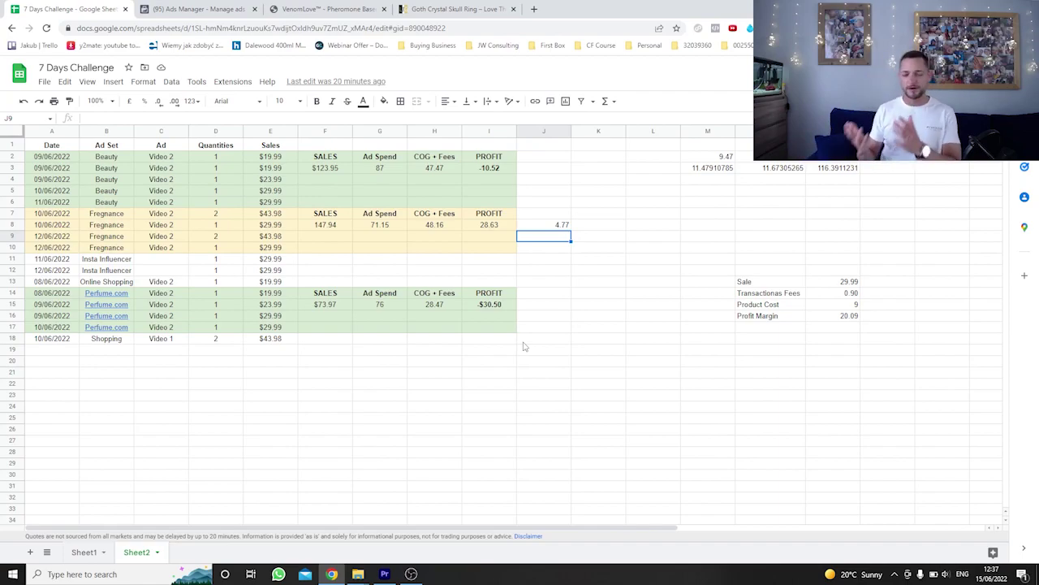
click(457, 169)
drag(455, 210, 459, 259)
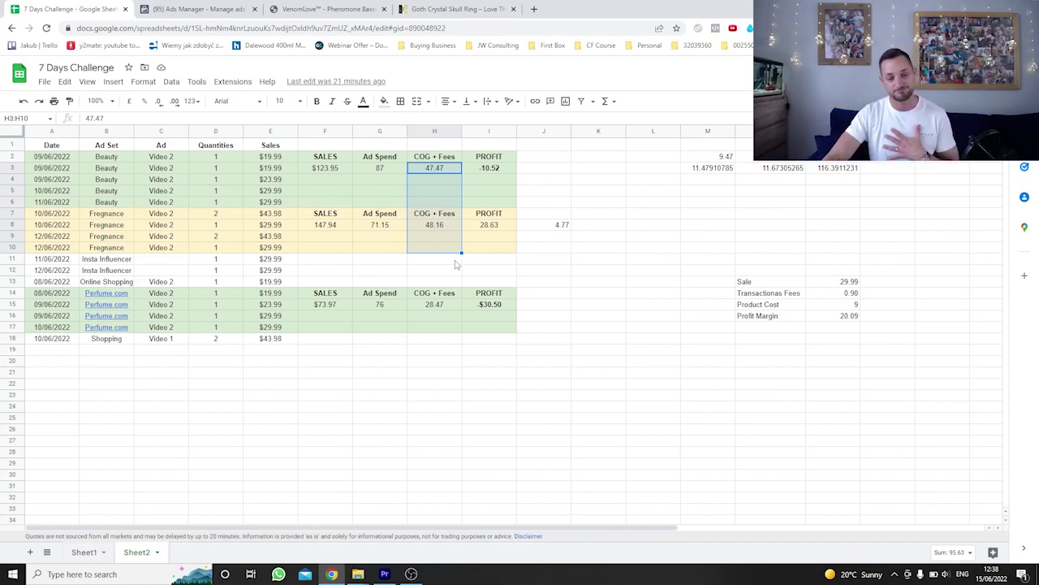
Step: Select Day 3's Brow Enhancement Serum heading on Sheet1, then view the SupremeBrow Enhancing Serum page from the MixallStores best sellers
click(77, 559)
click(387, 160)
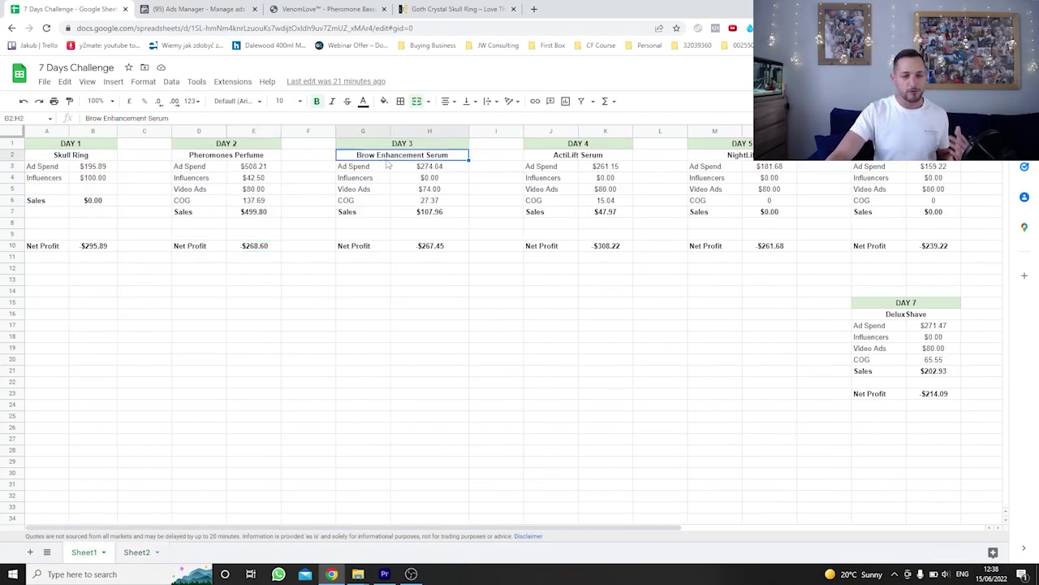
click(321, 10)
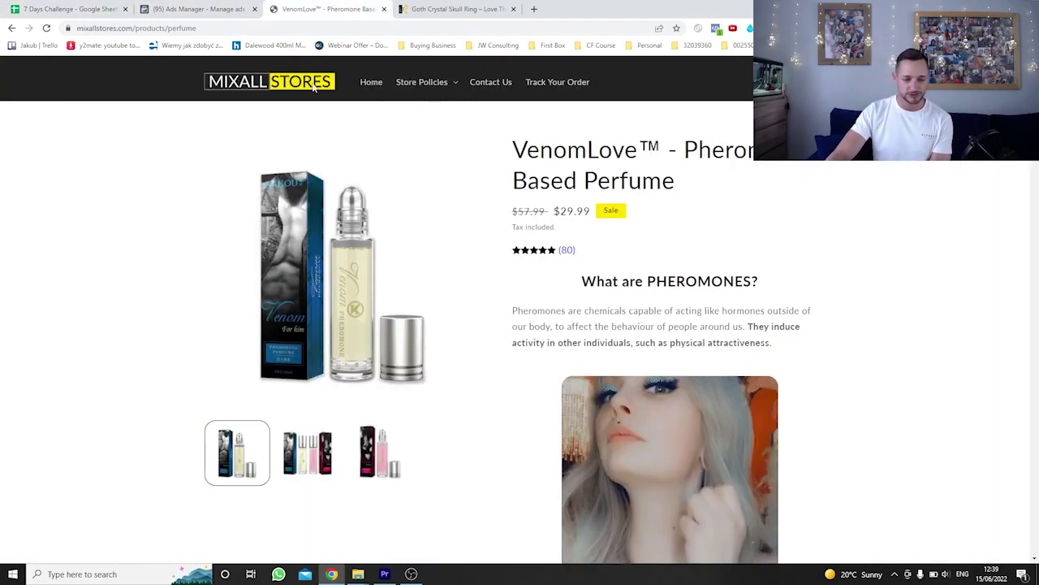
key(alt+Left)
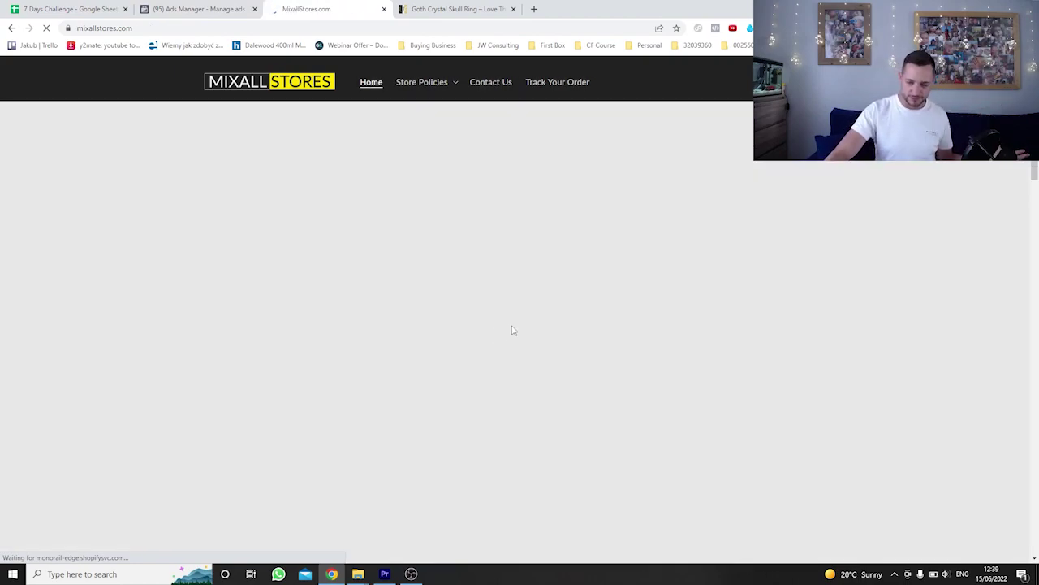
scroll(602, 343, down, 8)
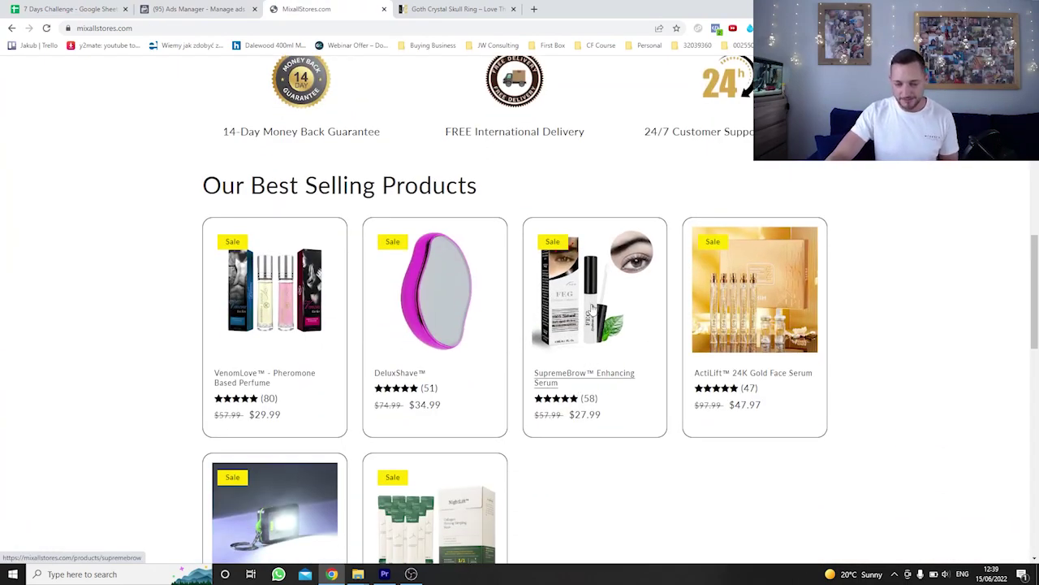
click(592, 309)
scroll(482, 308, down, 4)
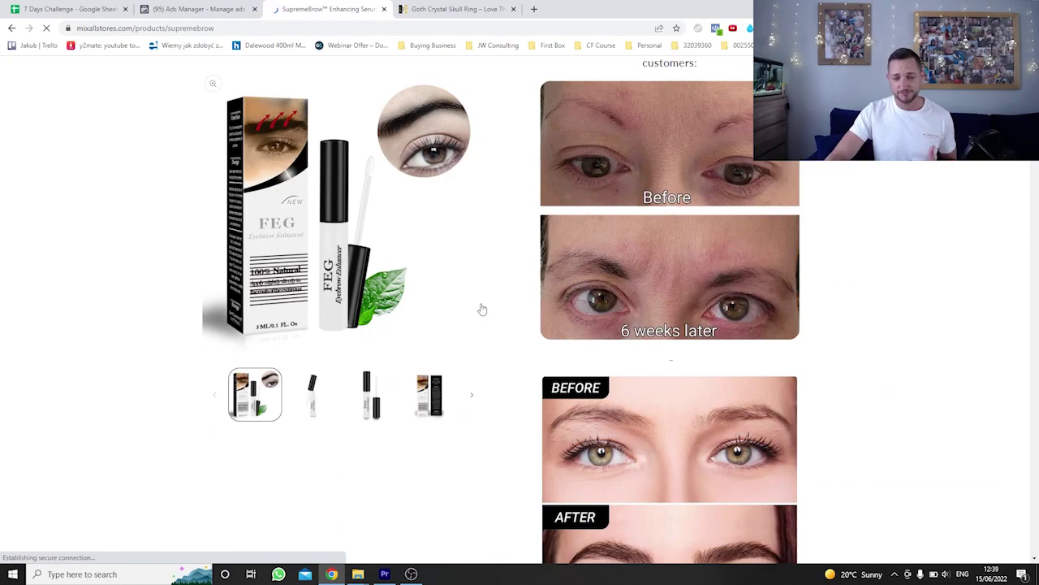
scroll(483, 308, up, 2)
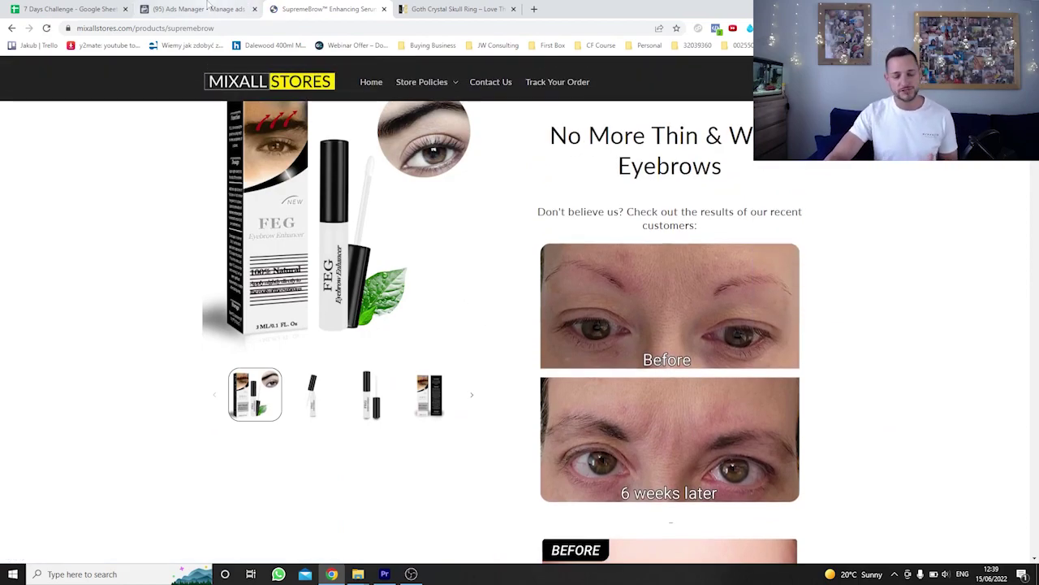
scroll(186, 373, up, 2)
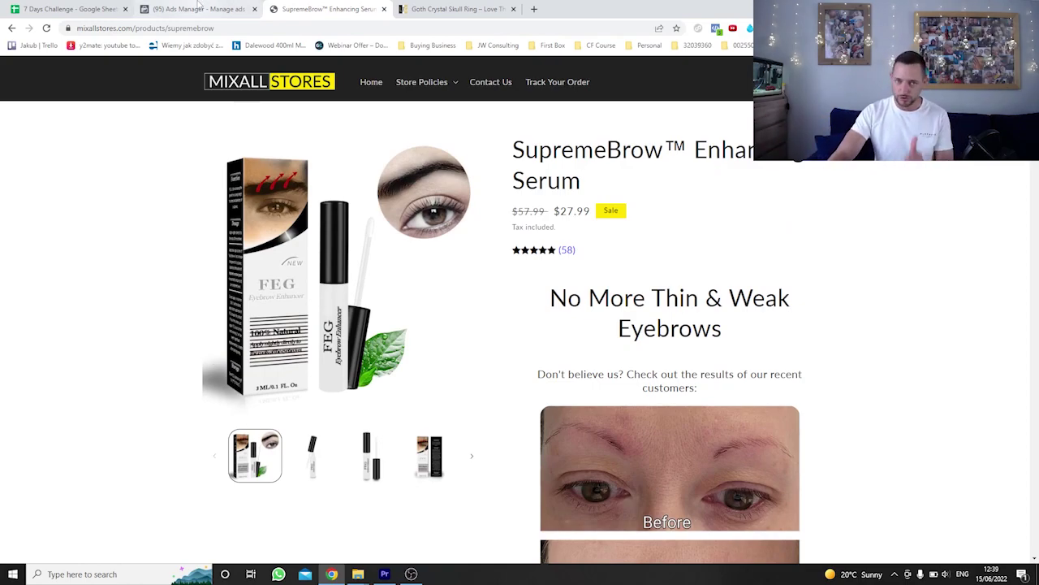
Step: Glance at the Ads Manager campaigns, then review Day 3's ad spend, video ads, COG, sales and net profit in the spreadsheet
click(199, 7)
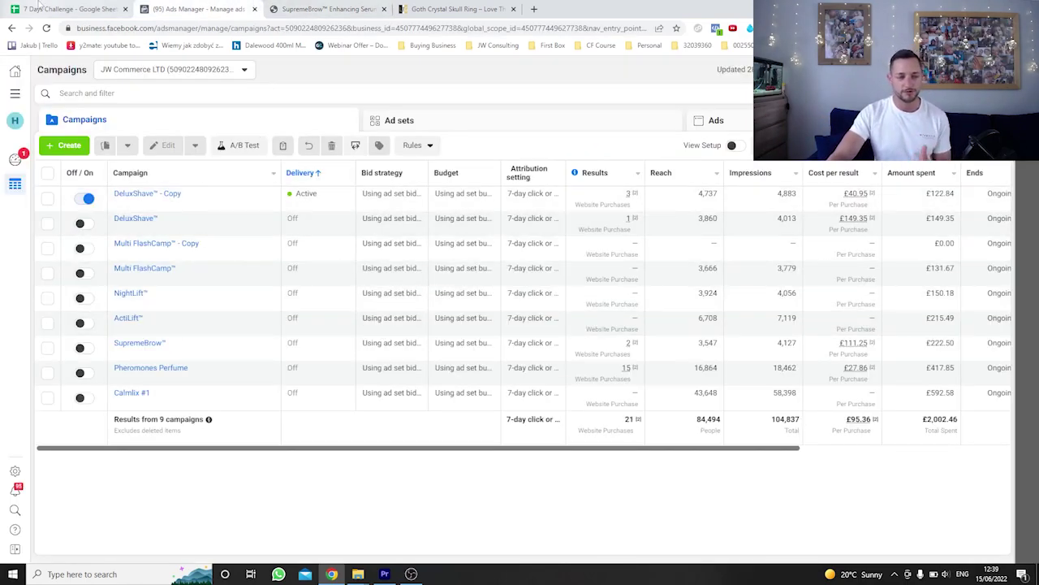
click(38, 7)
click(445, 245)
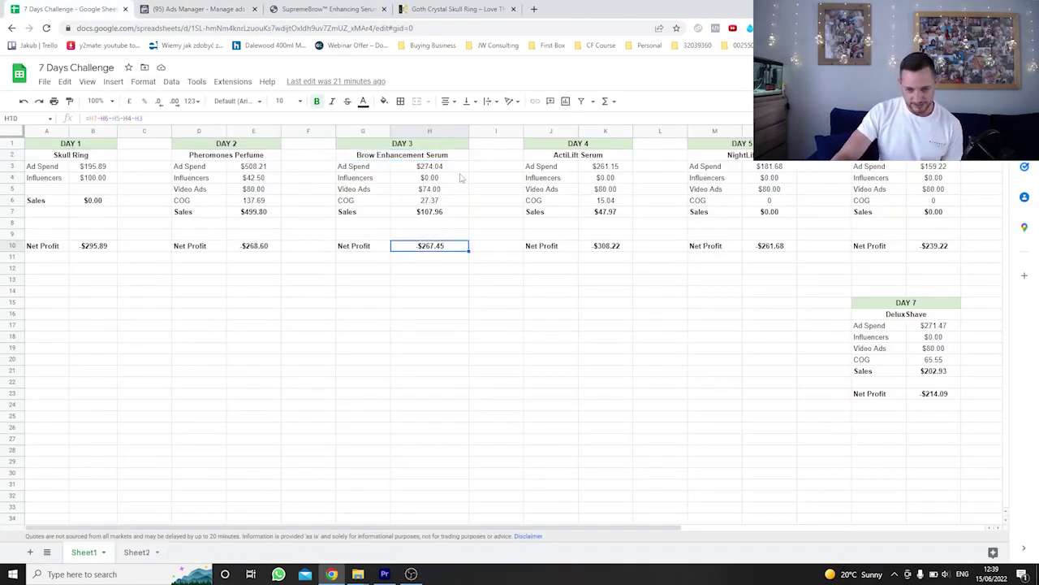
click(455, 166)
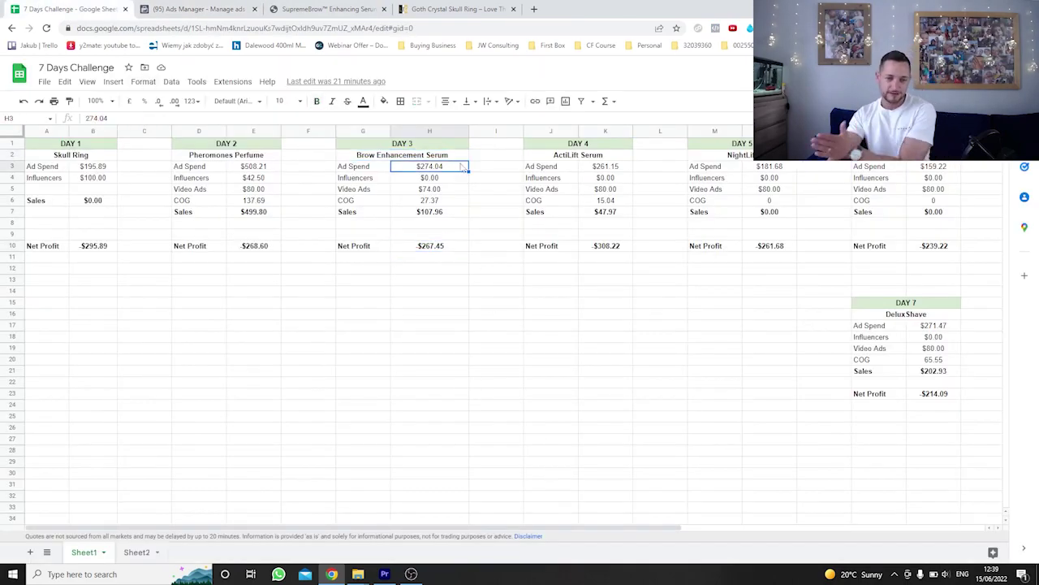
click(445, 192)
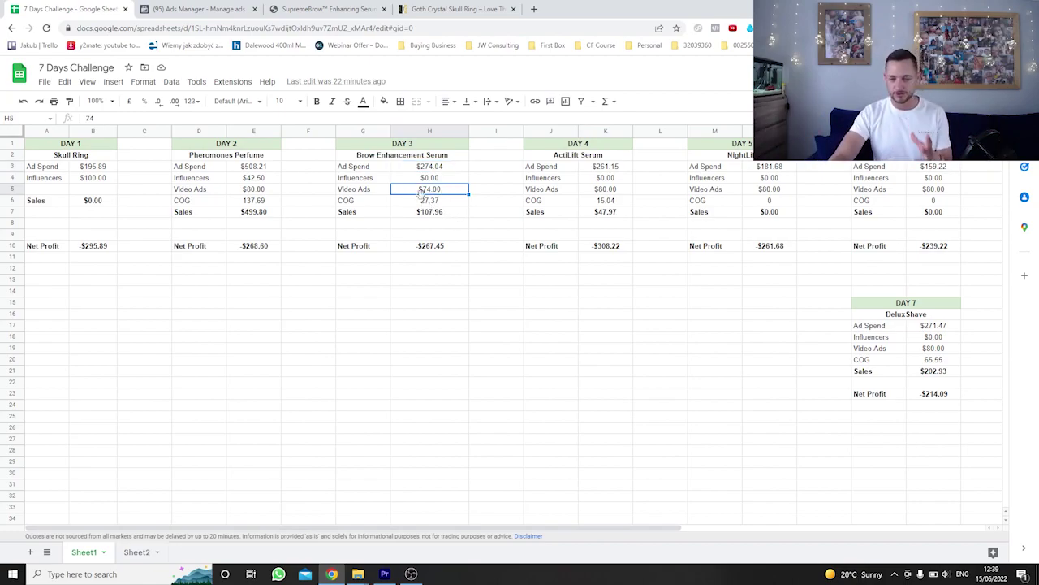
click(456, 204)
click(451, 215)
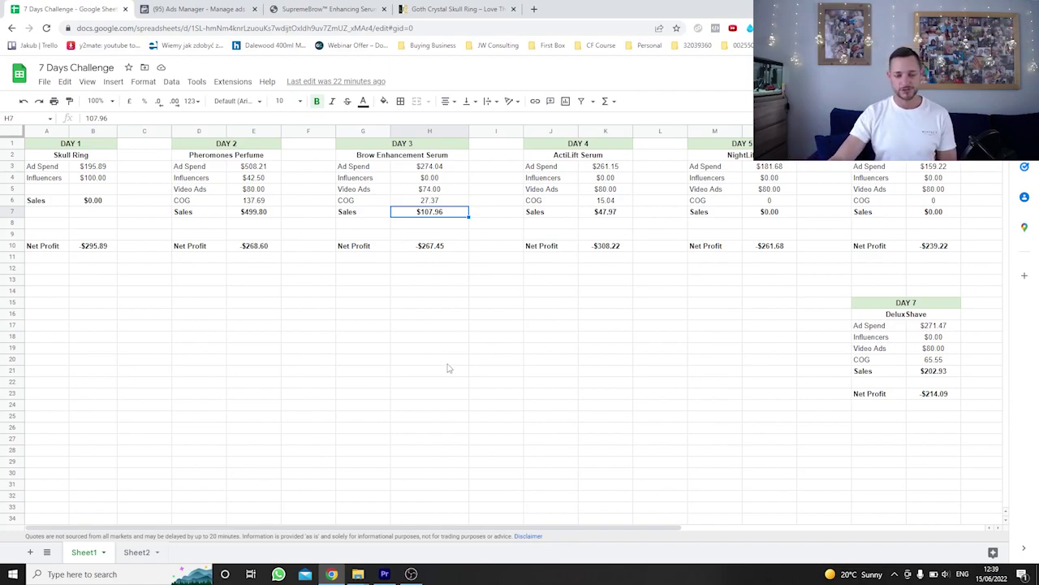
click(433, 252)
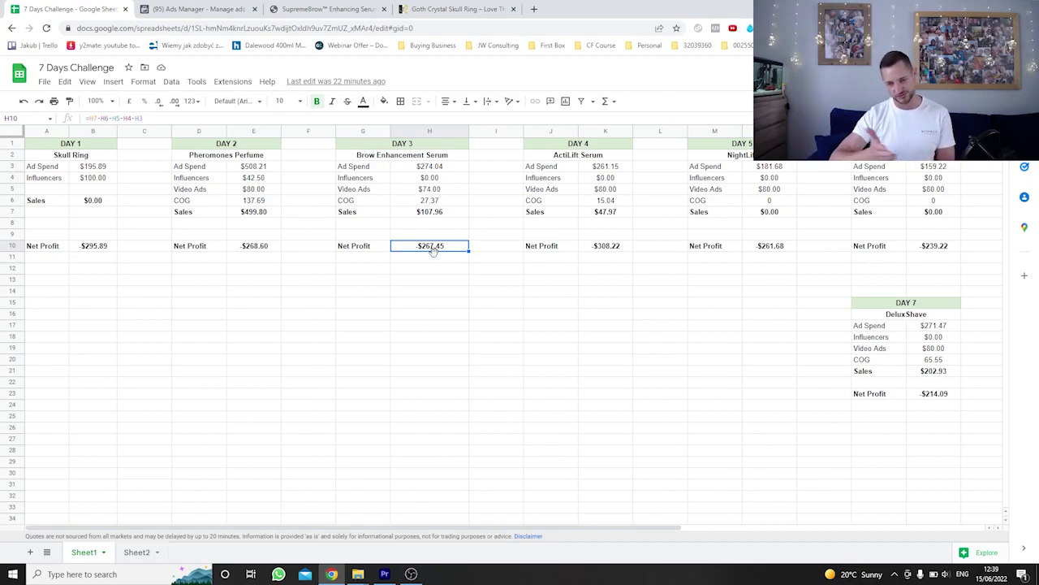
Step: Select Day 4's ActiLift Serum heading, then view the ActiLift 24K Gold Face Serum page in a new tab from the MixallStores best sellers
click(566, 156)
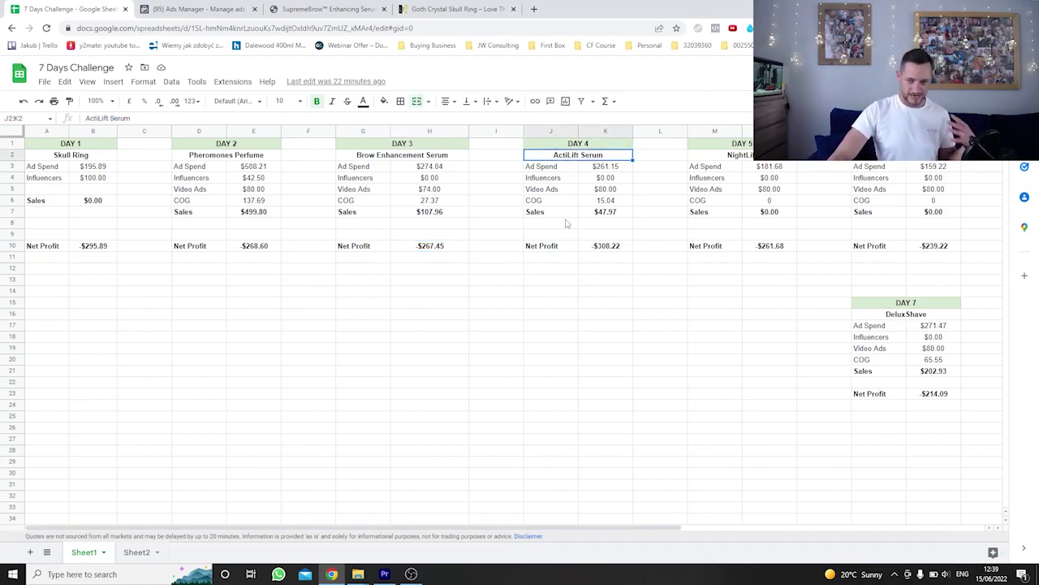
click(294, 8)
click(224, 82)
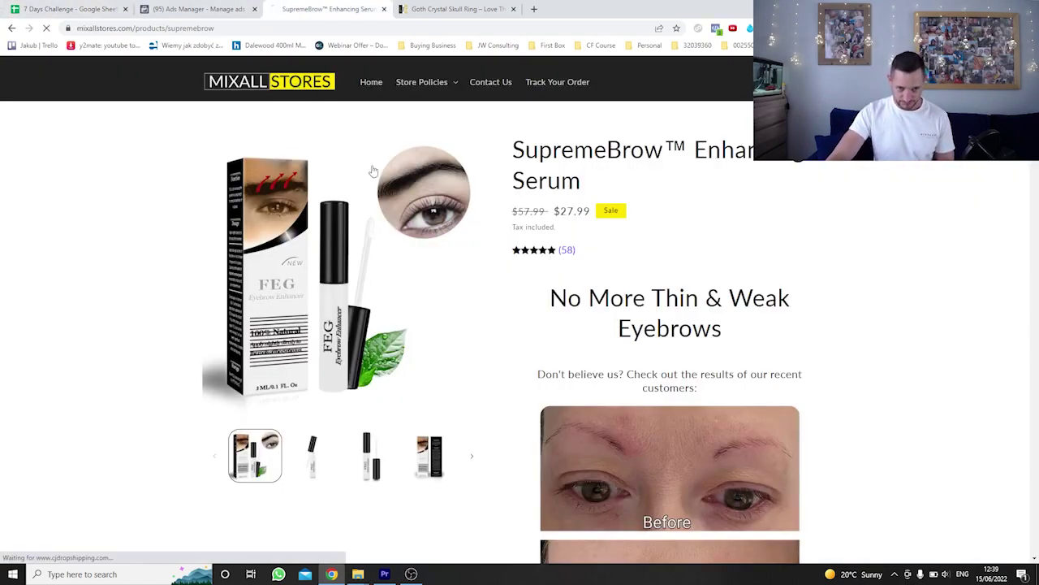
scroll(469, 283, down, 5)
scroll(464, 295, down, 10)
ctrl+click(731, 187)
click(460, 9)
scroll(459, 278, down, 2)
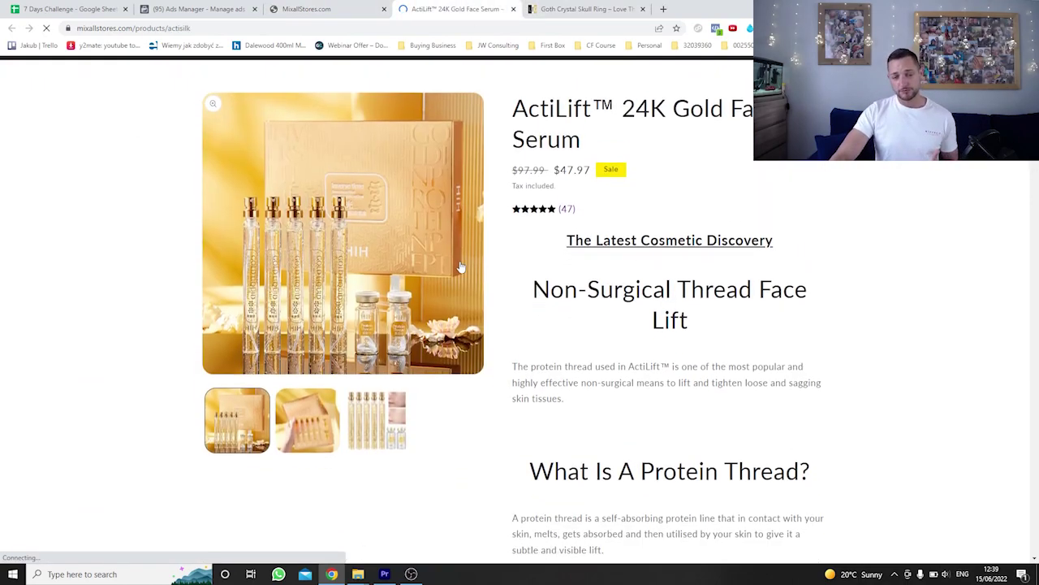
scroll(459, 279, down, 2)
scroll(439, 297, up, 5)
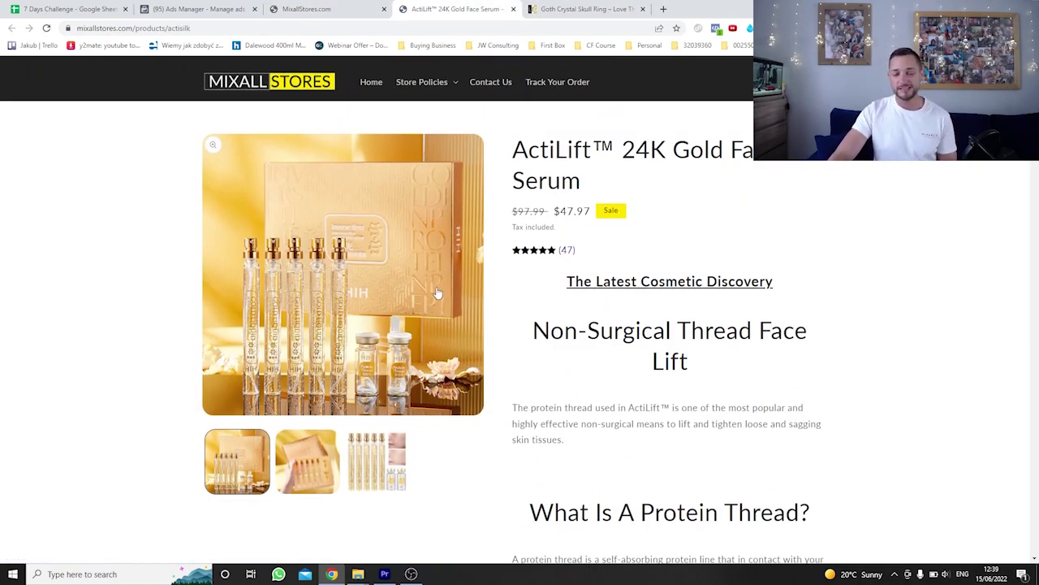
Step: Return to the 7 Days Challenge spreadsheet and review Day 4's ad spend, video ads, COG and sales
click(46, 8)
click(703, 370)
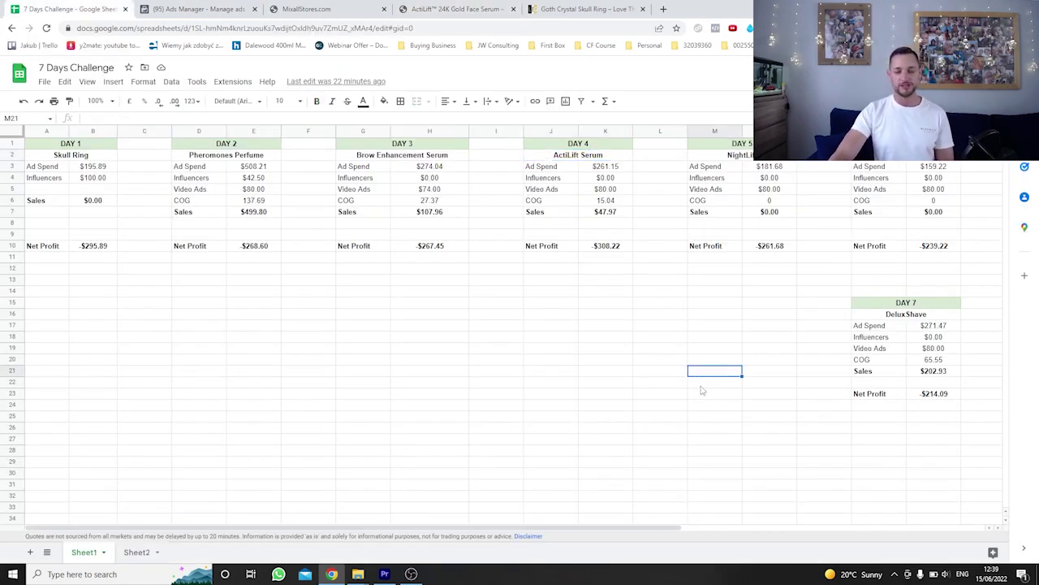
click(617, 213)
click(628, 292)
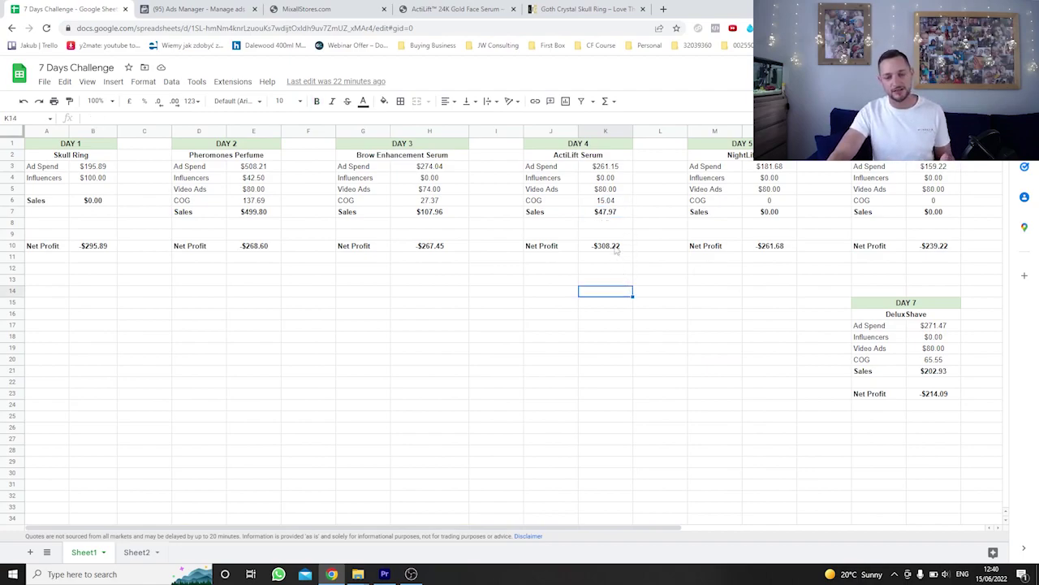
click(620, 168)
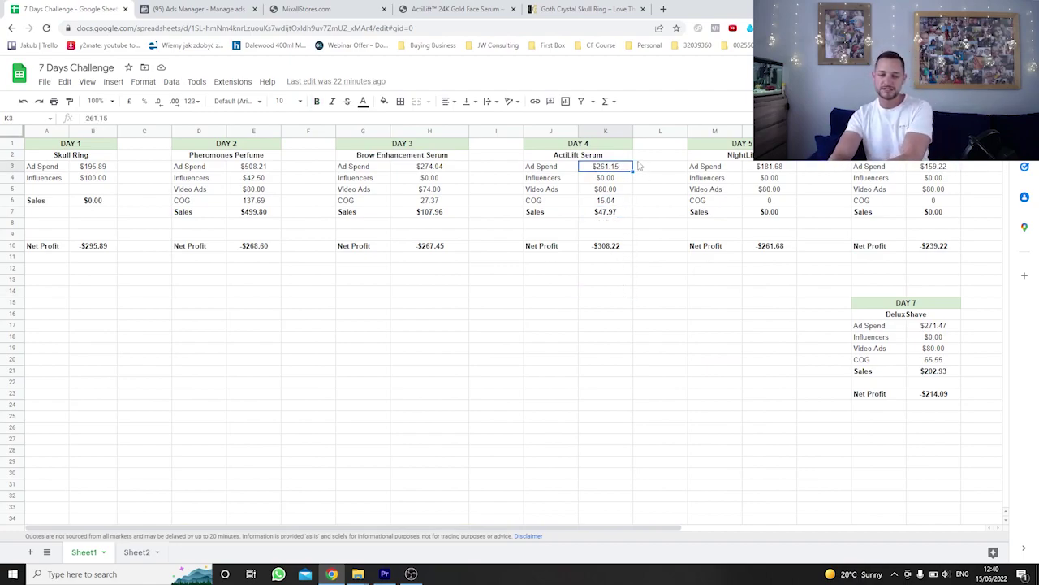
click(619, 191)
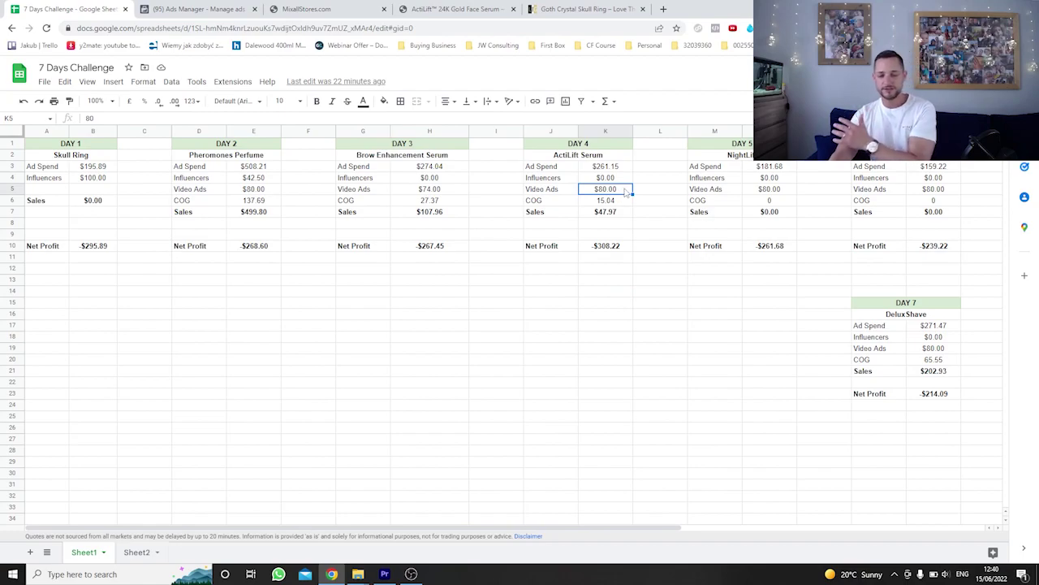
click(629, 202)
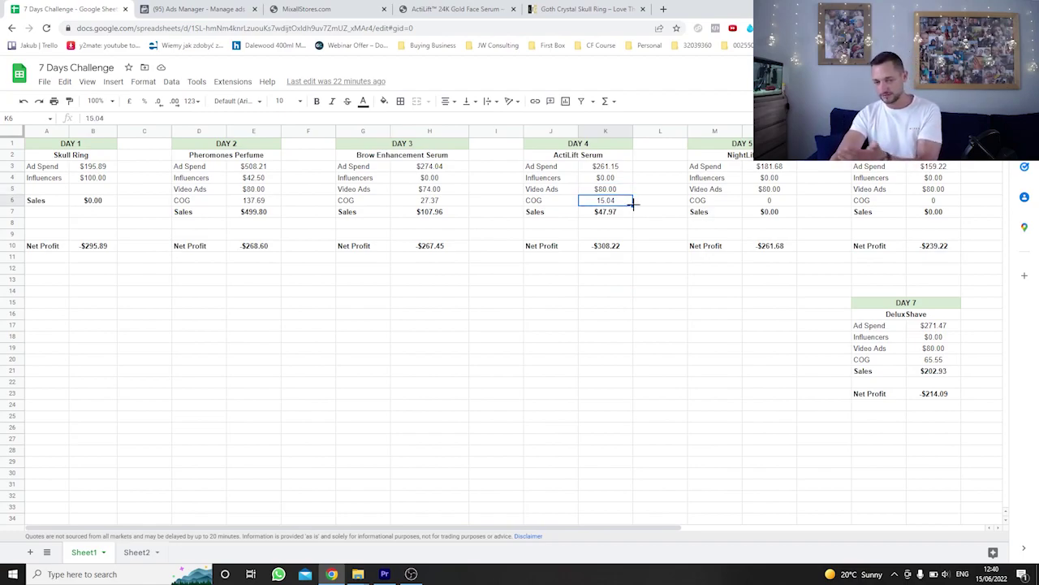
click(614, 215)
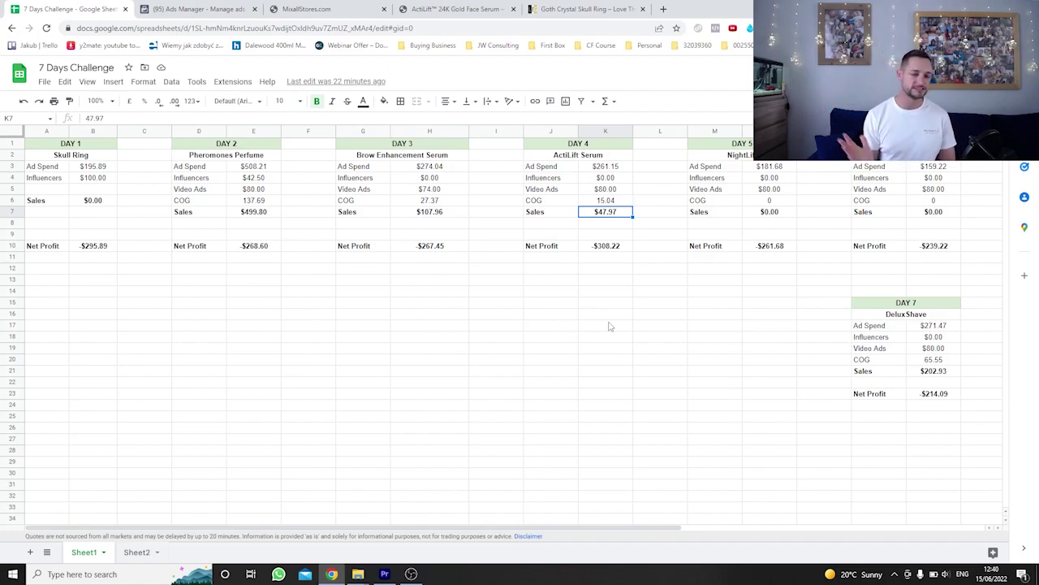
Step: Select Day 5's NightLift heading, then view the NightLift collagen mask page in a new tab from the MixallStores best sellers
click(750, 156)
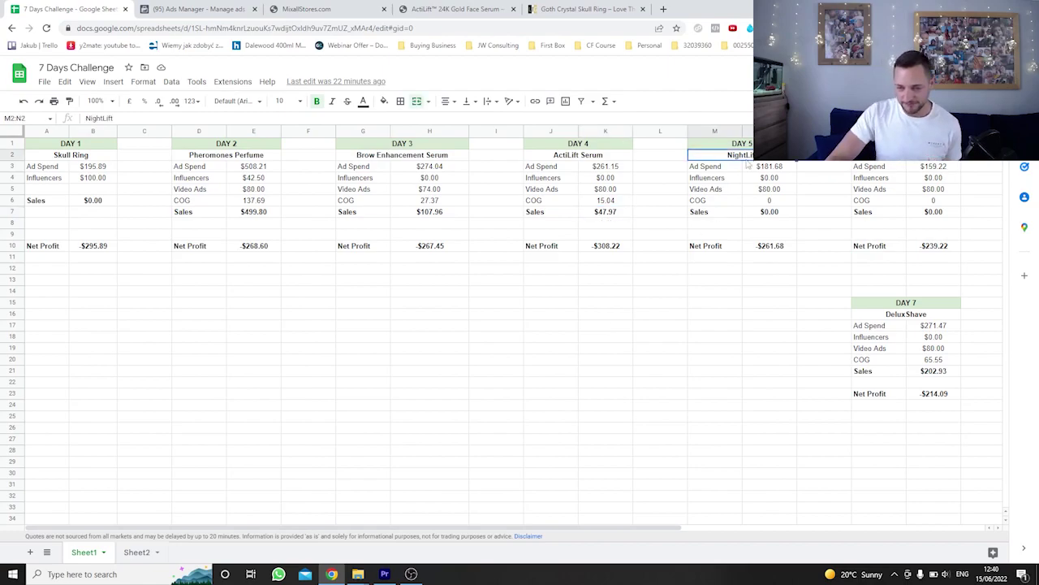
click(341, 9)
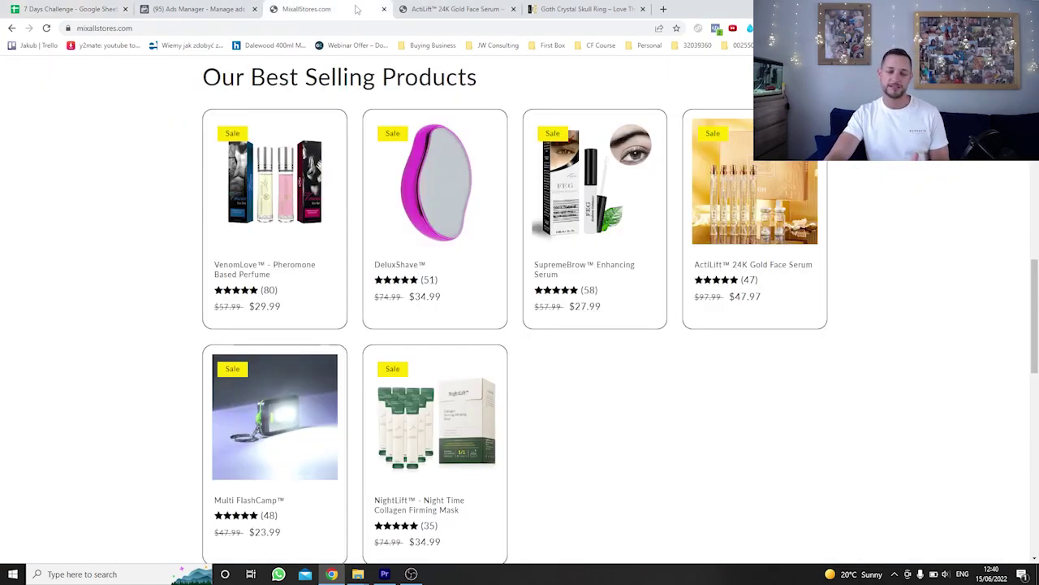
middle_click(443, 444)
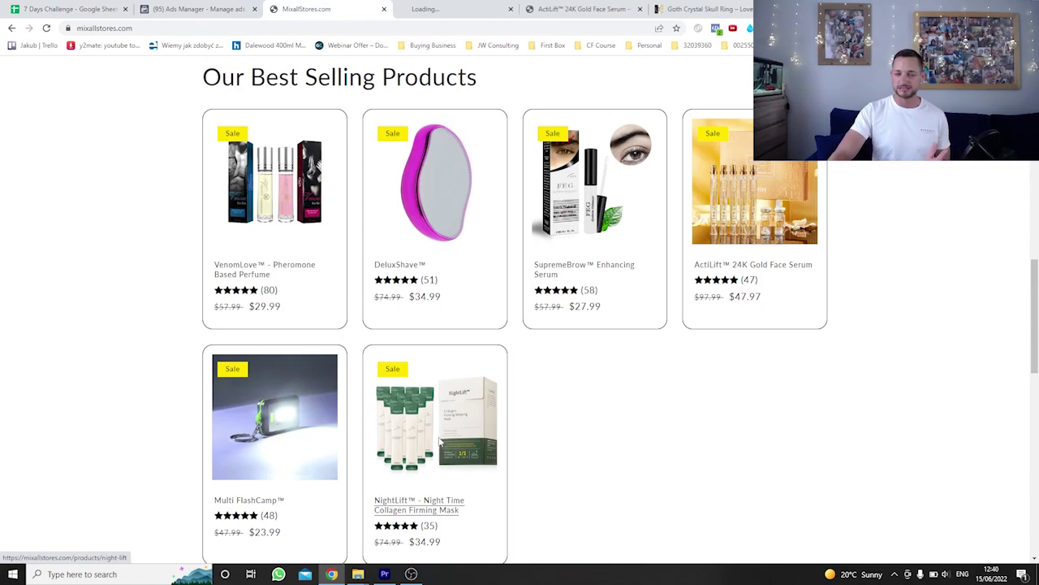
click(458, 6)
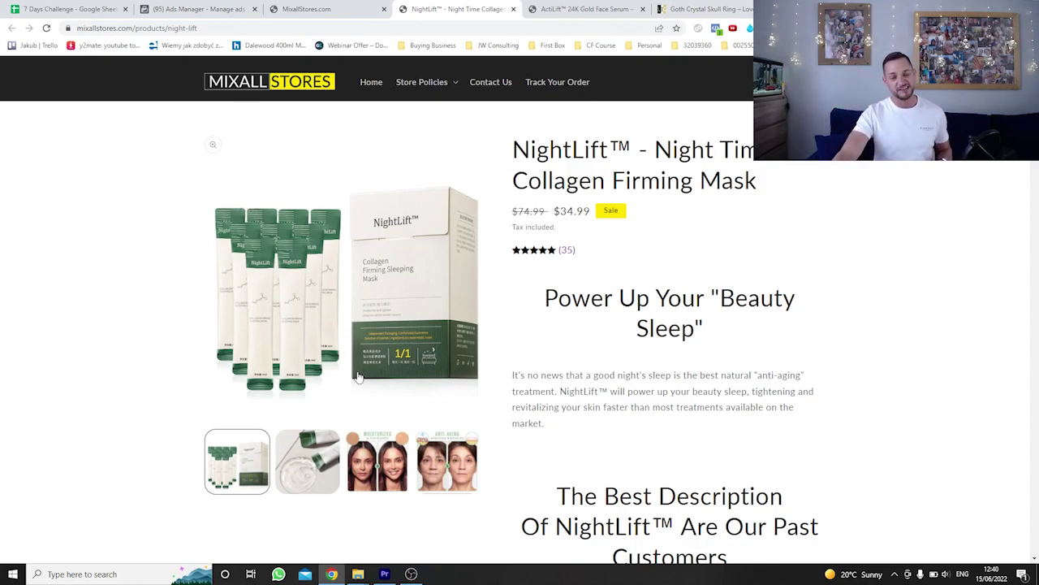
scroll(625, 328, down, 3)
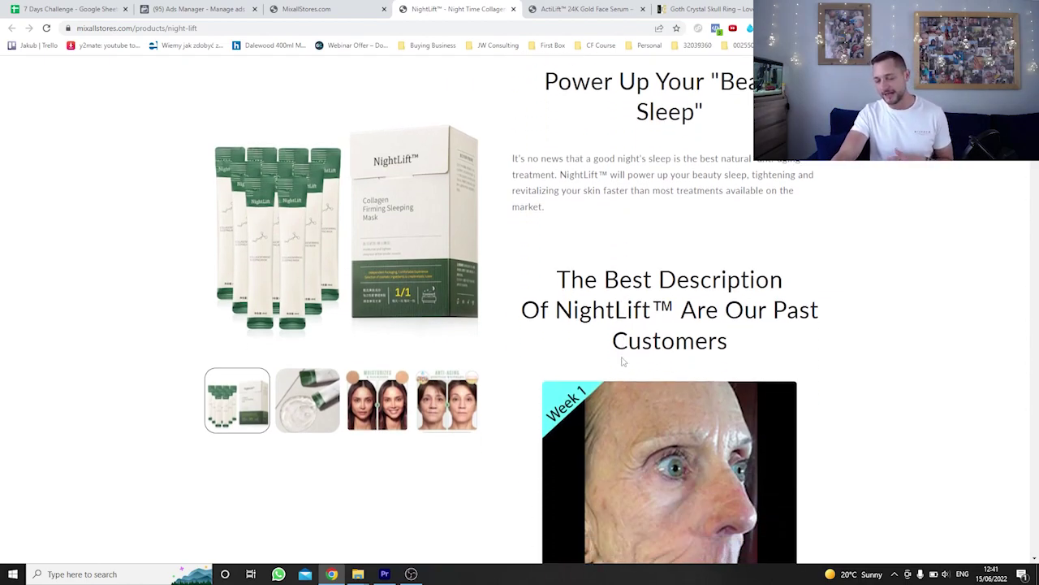
scroll(96, 369, up, 3)
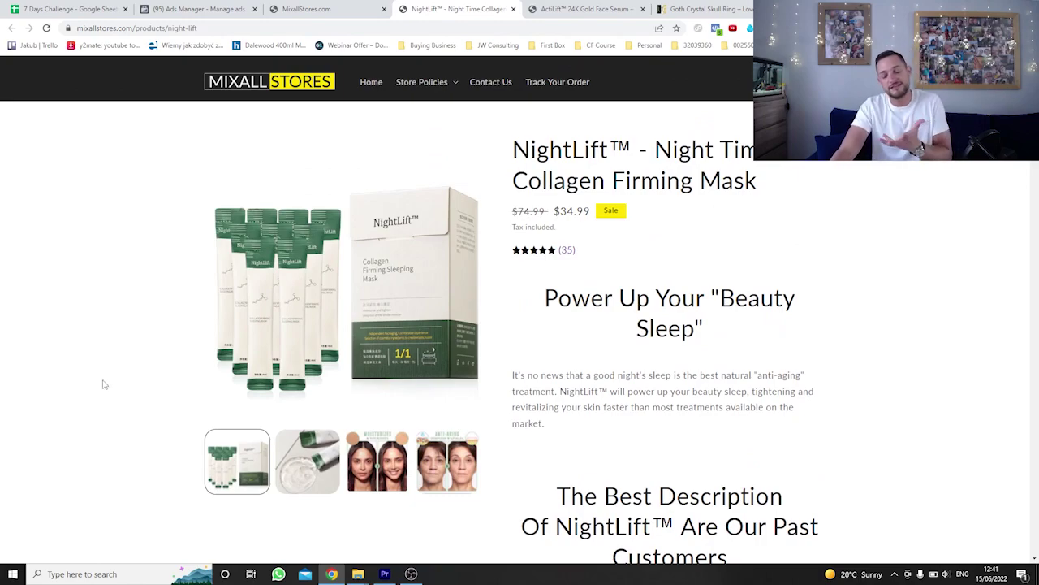
Step: Return to the 7 Days Challenge spreadsheet and review Day 5's ad spend, video ads and net profit
click(77, 9)
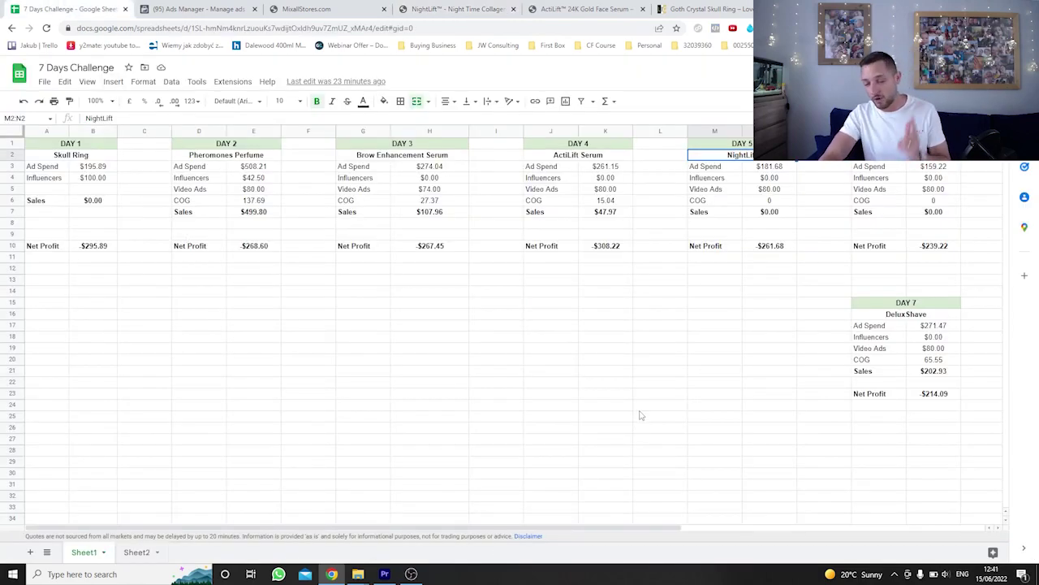
click(768, 166)
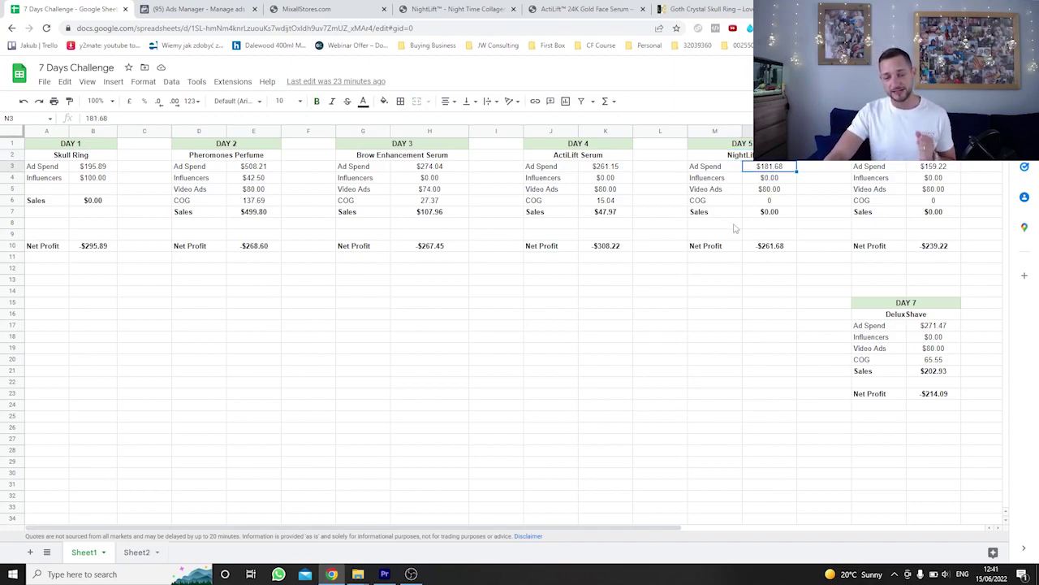
click(772, 190)
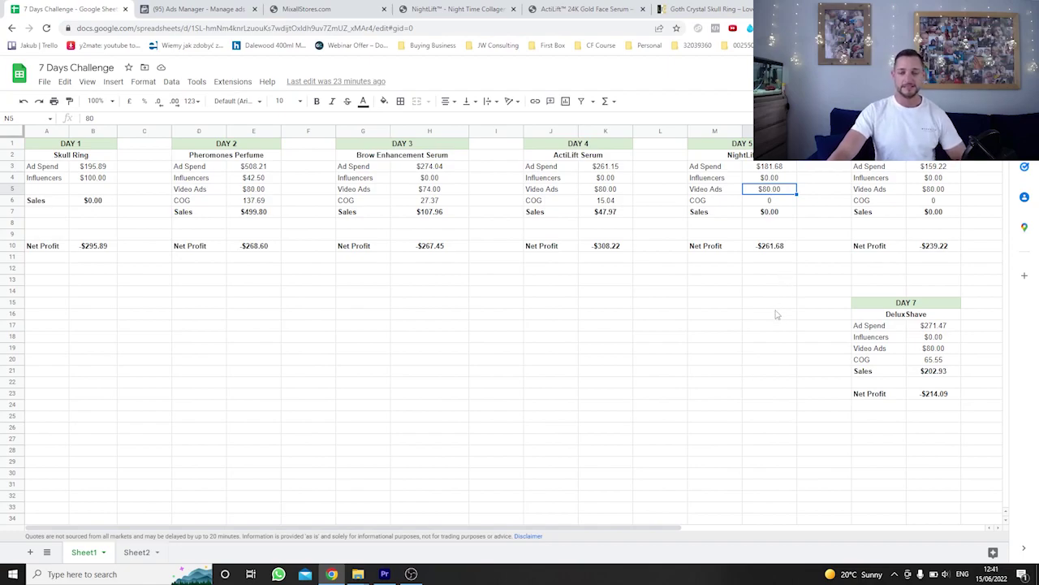
click(768, 248)
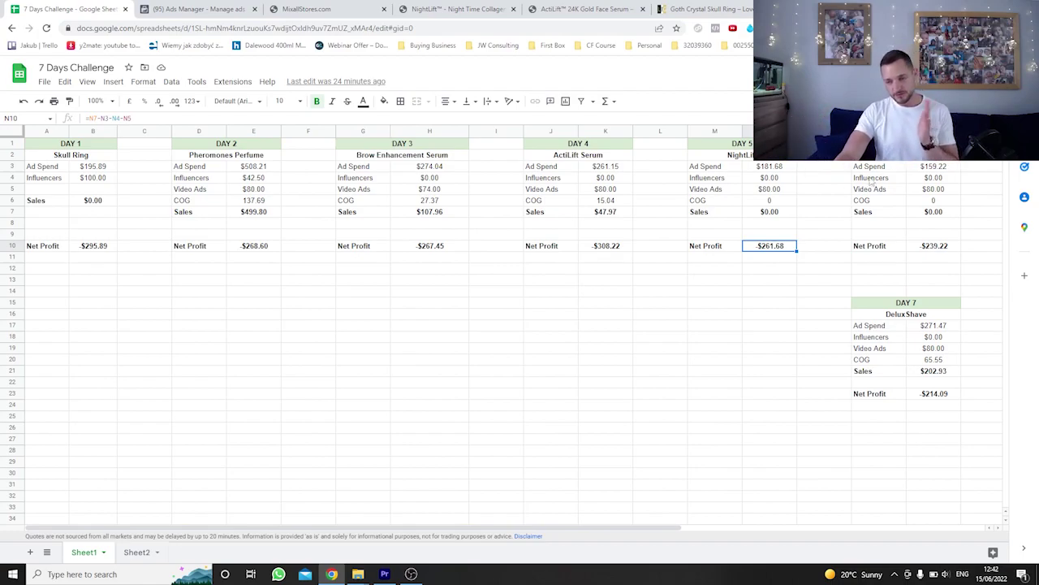
click(622, 395)
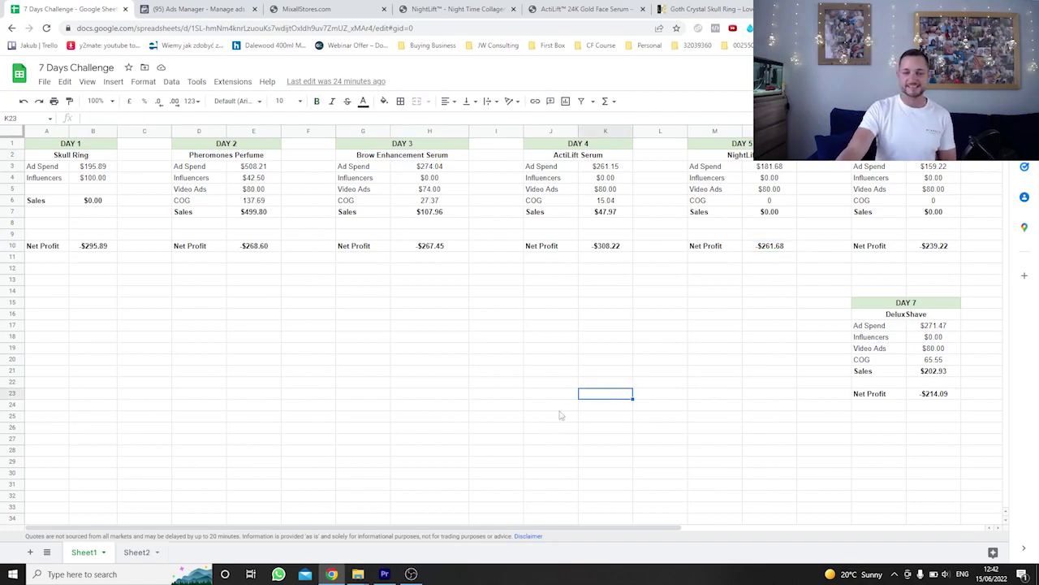
Step: View the Multi FlashCamp page in a new tab from the MixallStores best sellers and examine its description and demo clip
click(309, 6)
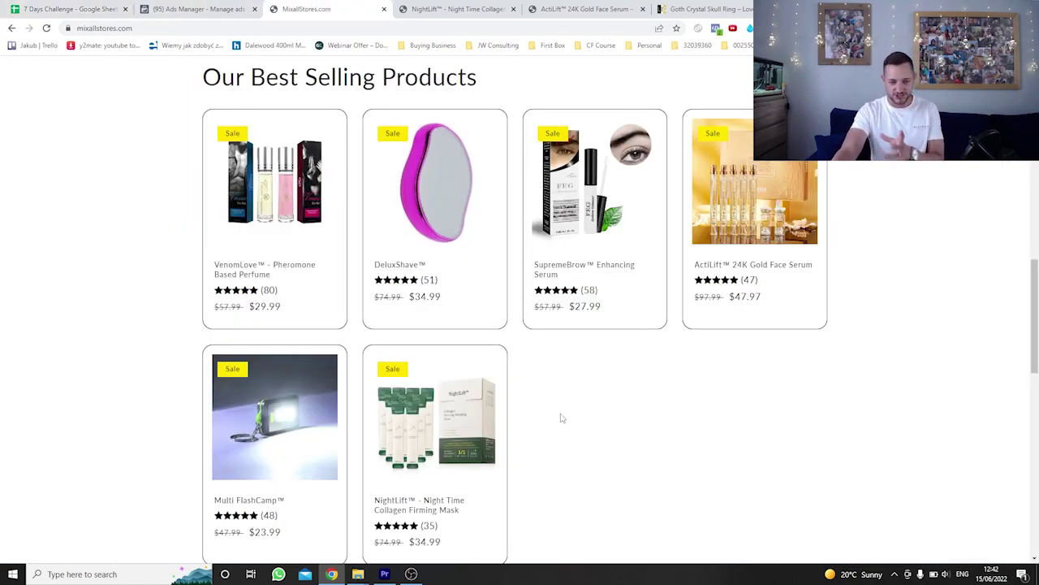
scroll(552, 418, down, 2)
middle_click(257, 269)
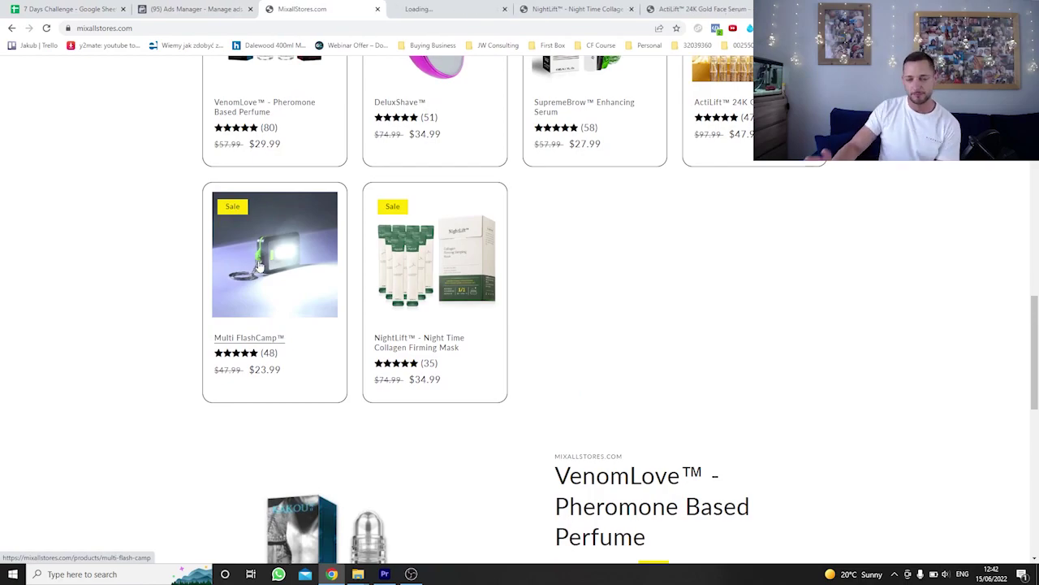
key(ctrl+Tab)
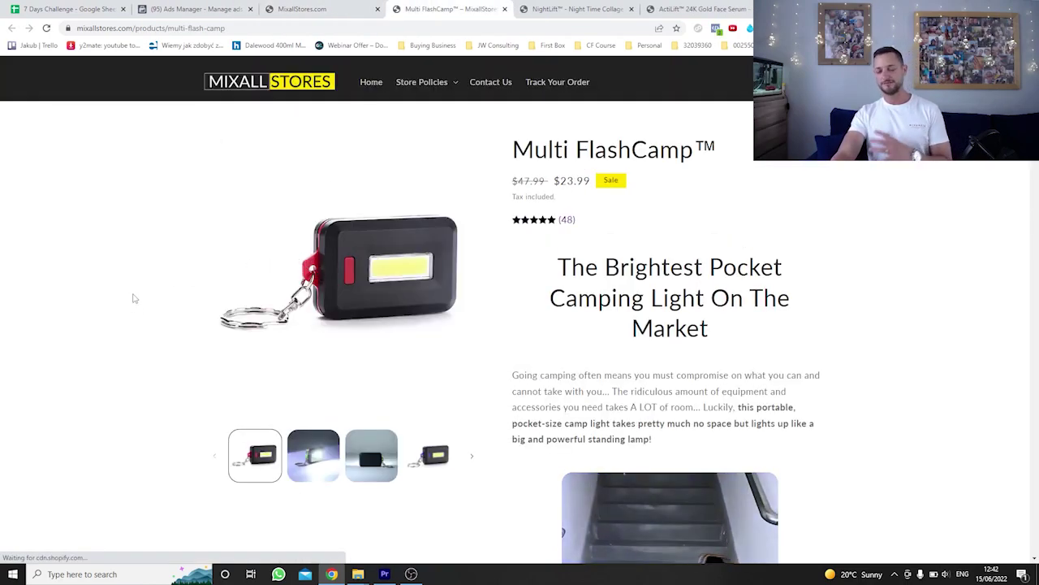
scroll(127, 297, down, 1)
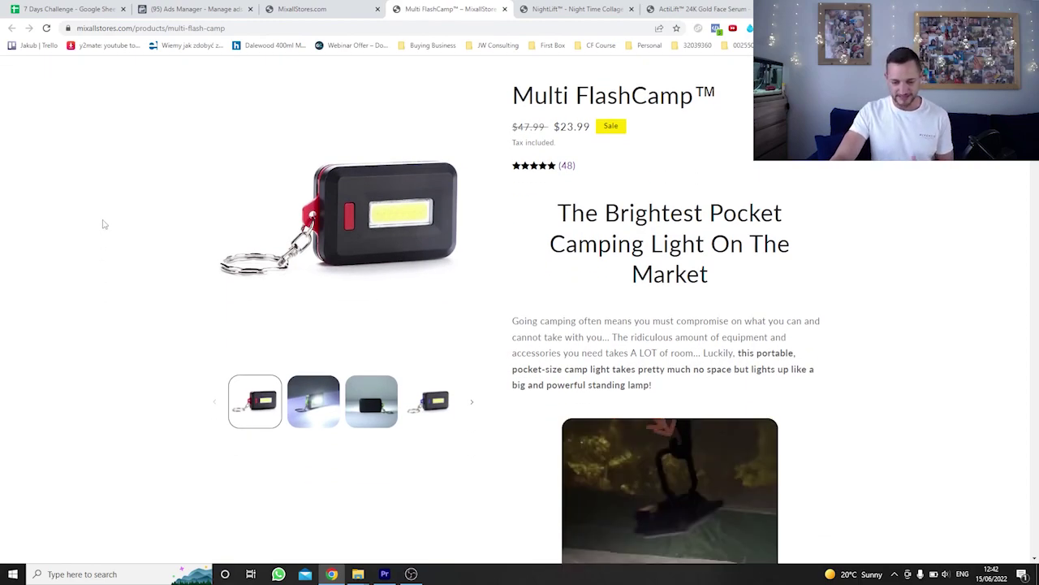
scroll(106, 227, down, 1)
scroll(97, 274, down, 4)
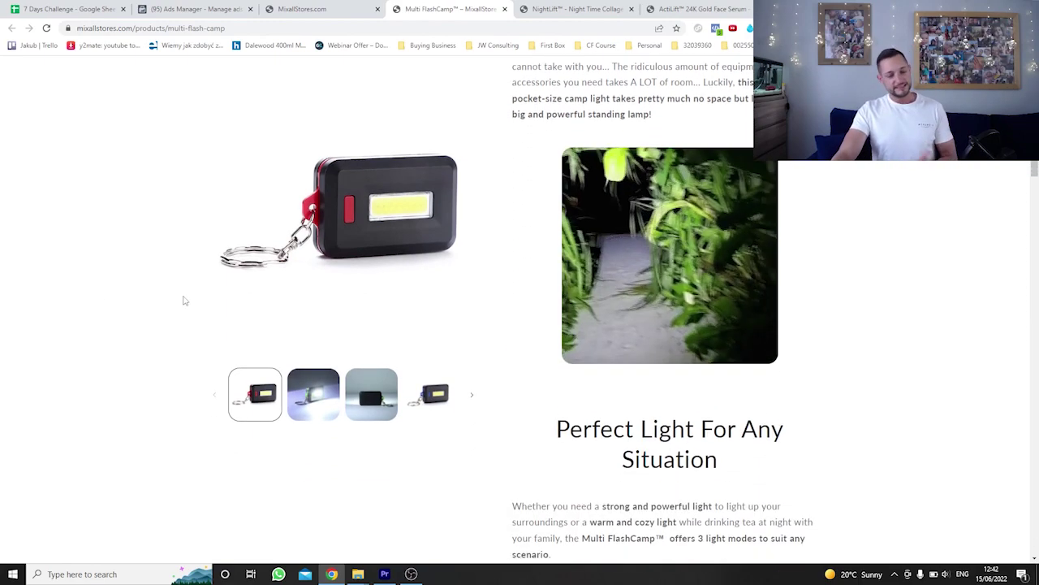
scroll(342, 360, up, 4)
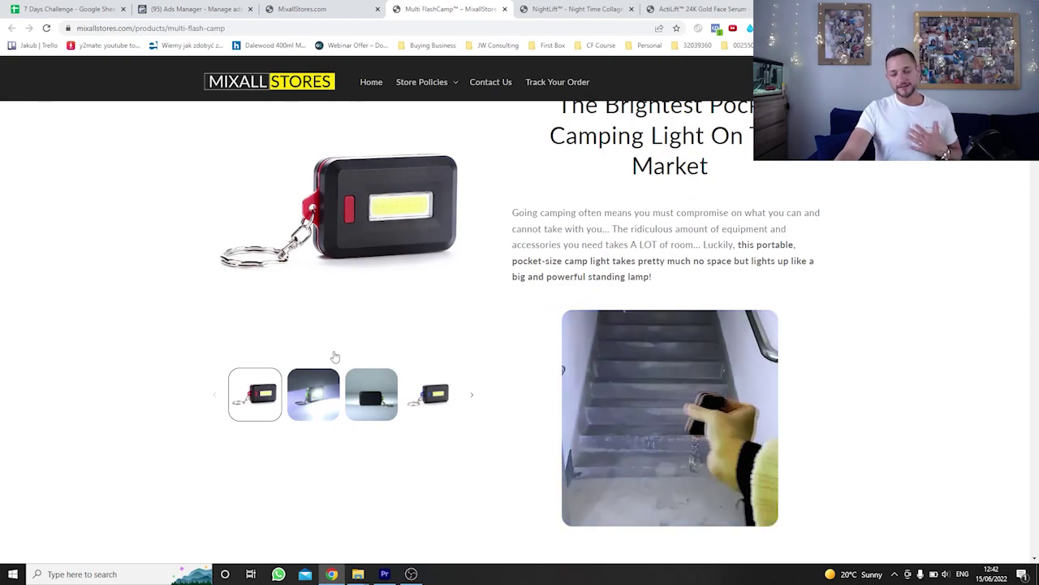
scroll(439, 333, up, 1)
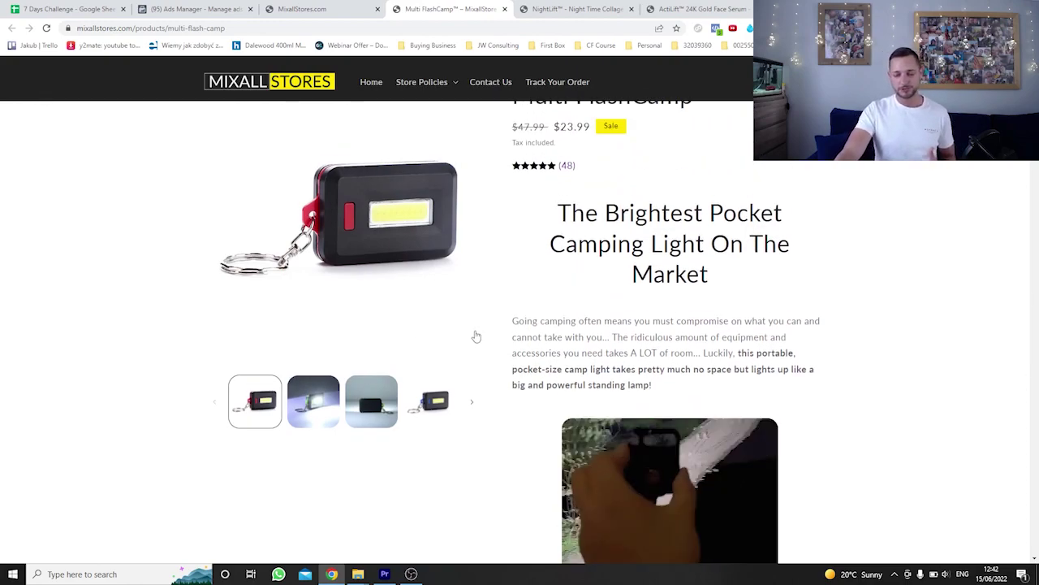
scroll(458, 336, down, 1)
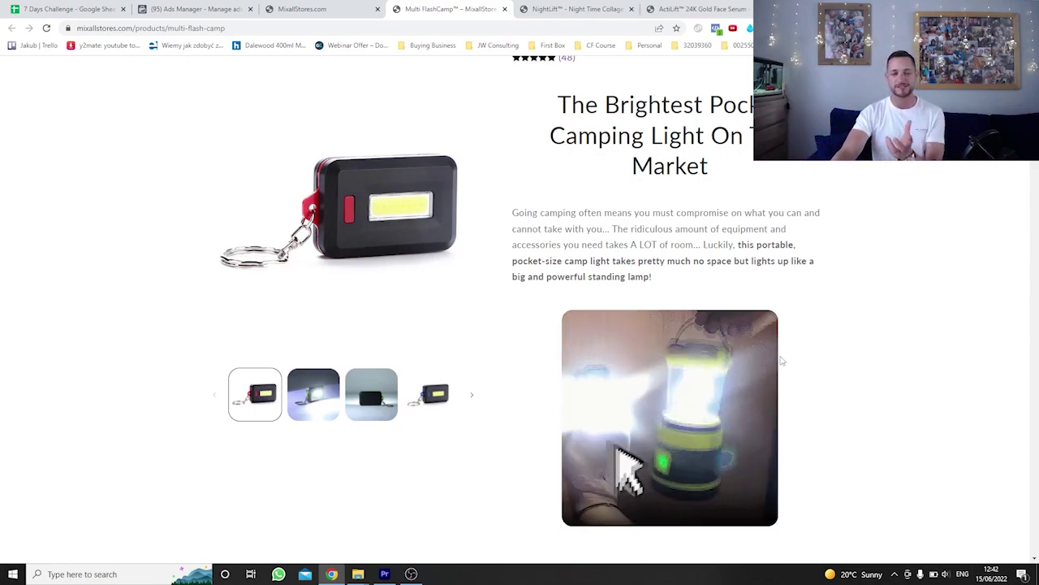
Step: Return to the 7 Days Challenge spreadsheet and review Day 6's video ads and net profit
click(118, 8)
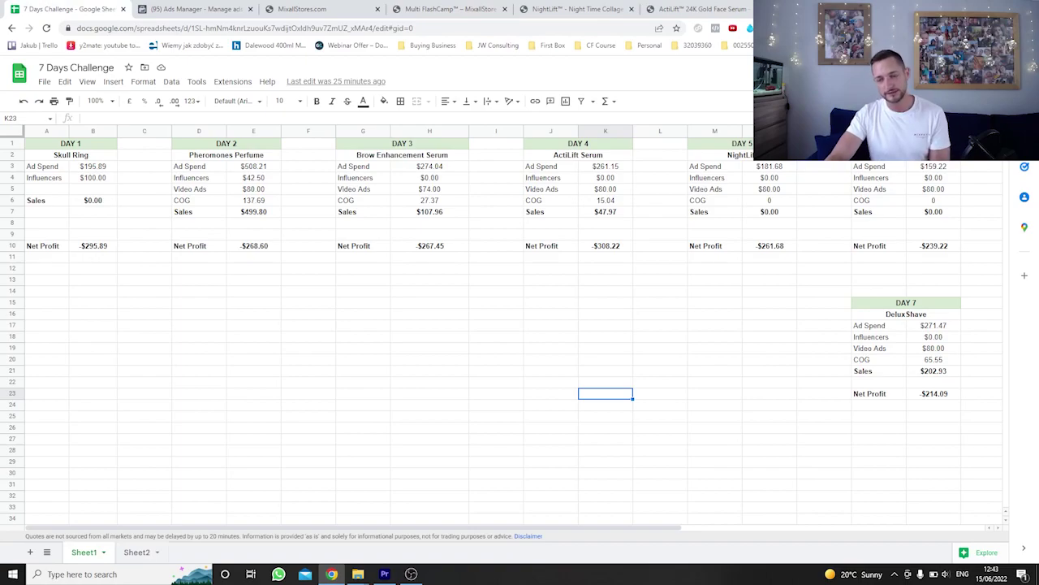
click(673, 364)
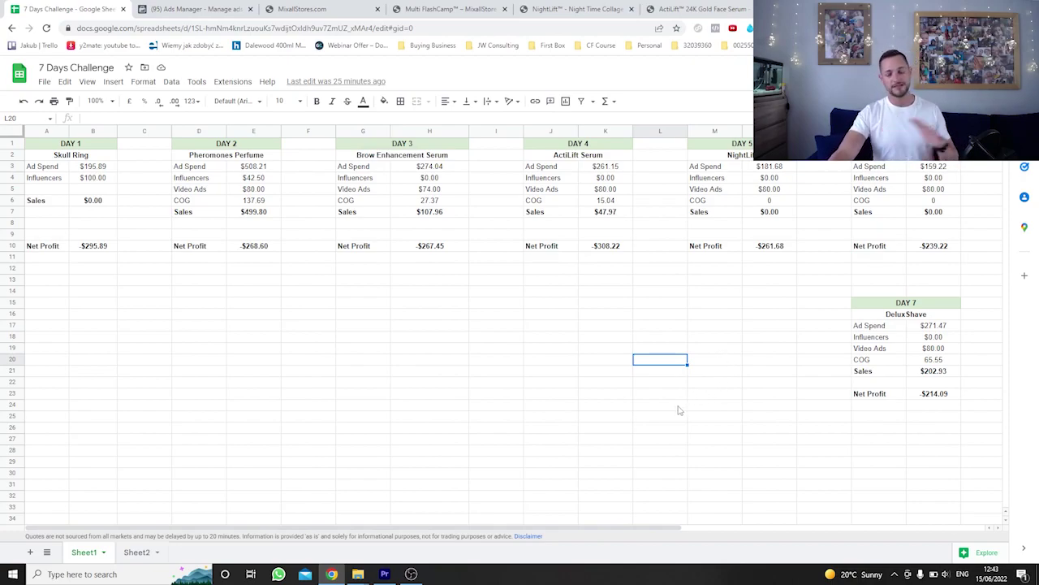
click(942, 188)
click(751, 396)
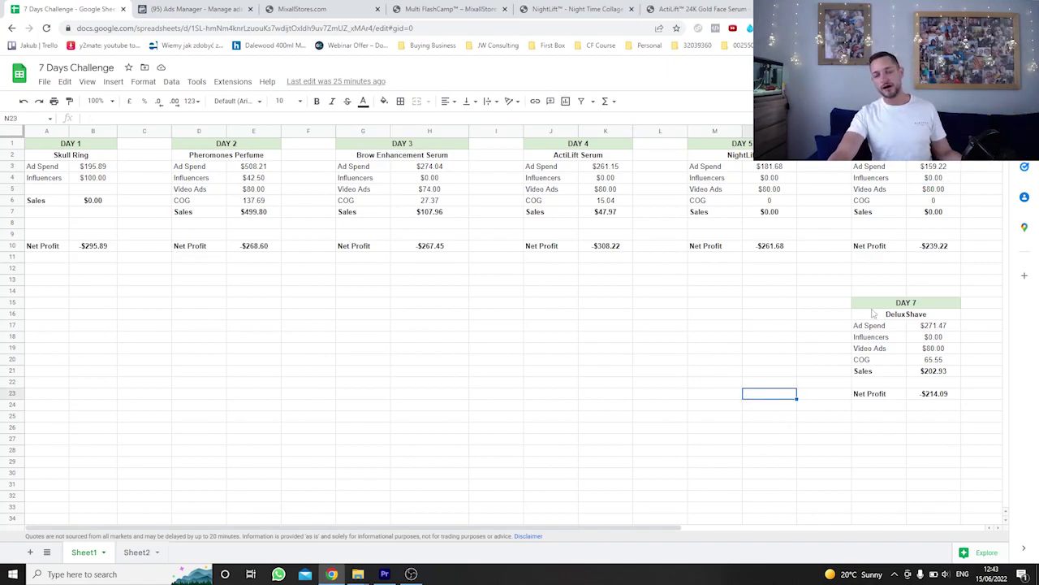
click(934, 248)
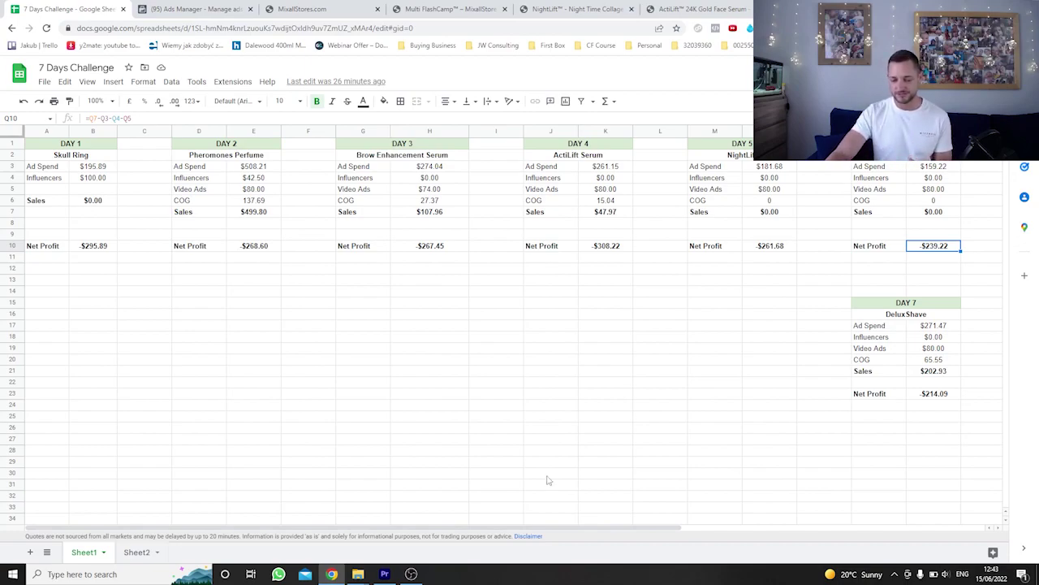
Step: Go back to the MixallStores best sellers and view the DeluxShave product page
click(210, 8)
click(451, 9)
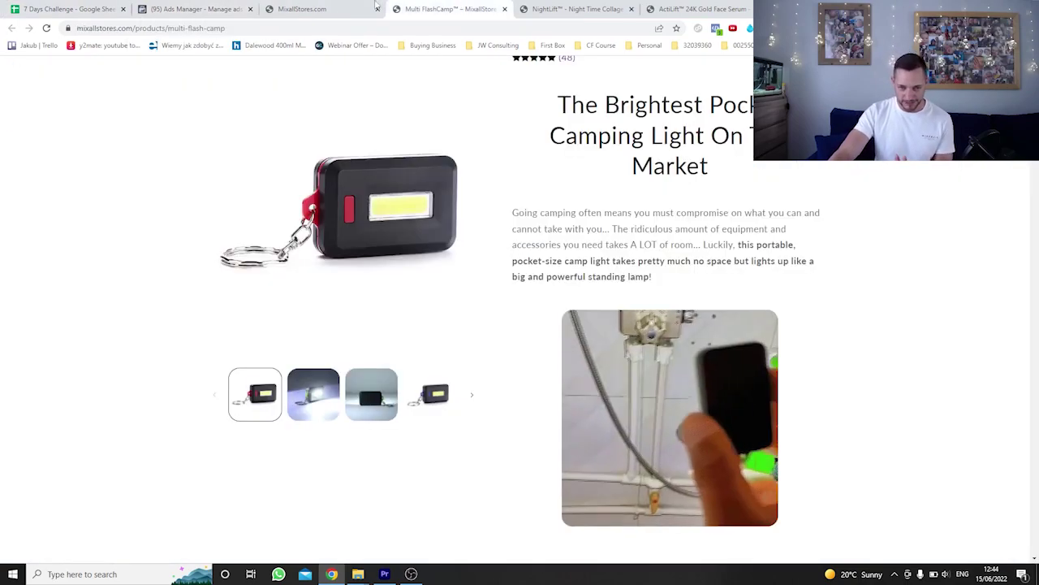
click(329, 9)
scroll(406, 389, up, 4)
click(407, 407)
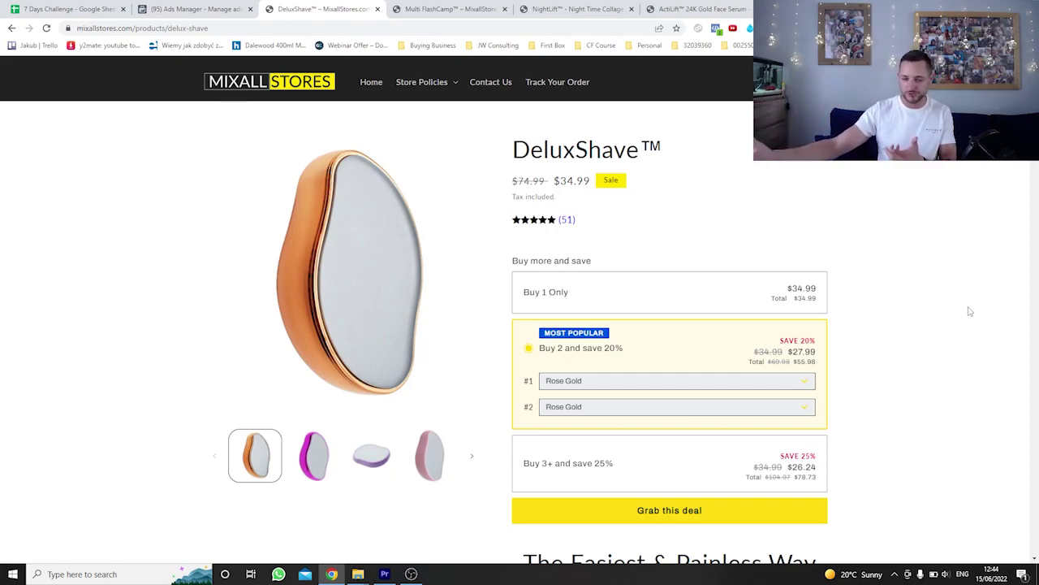
Step: Select the DeluxShave campaign in Ads Manager and show its click-through rate and adds to cart with the Report column preset
key(ctrl+1)
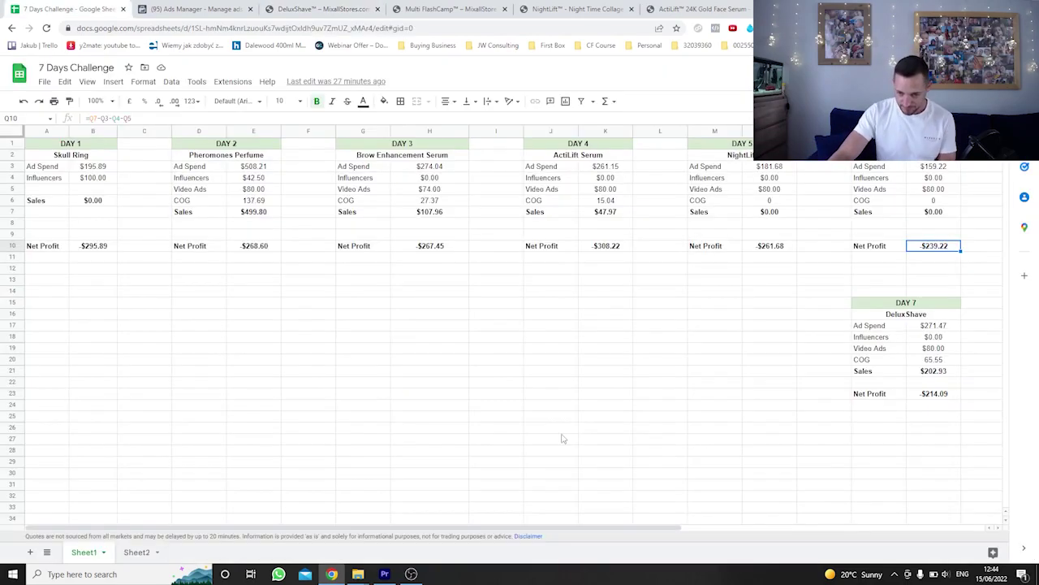
key(ctrl+2)
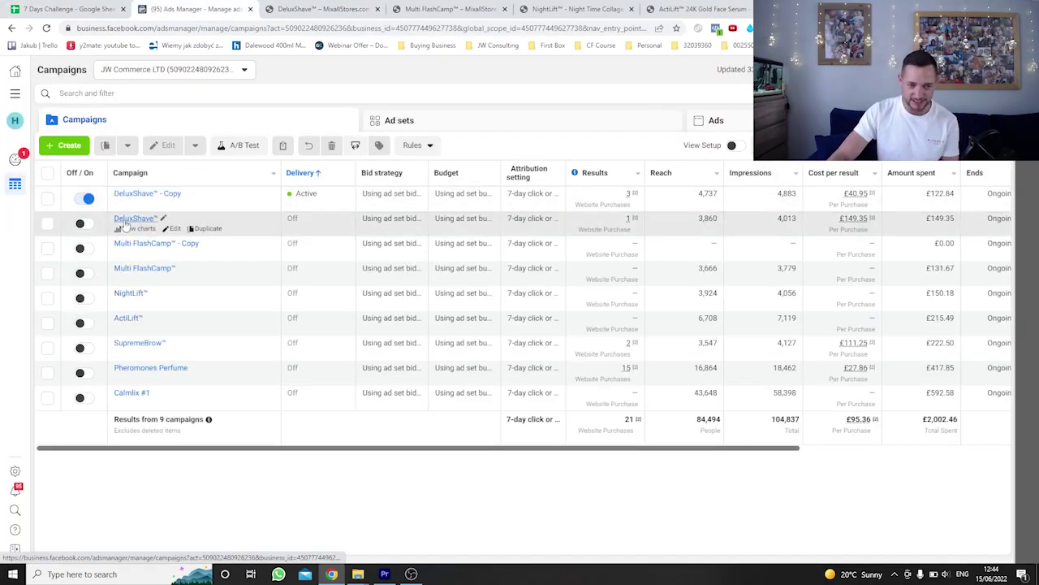
click(47, 223)
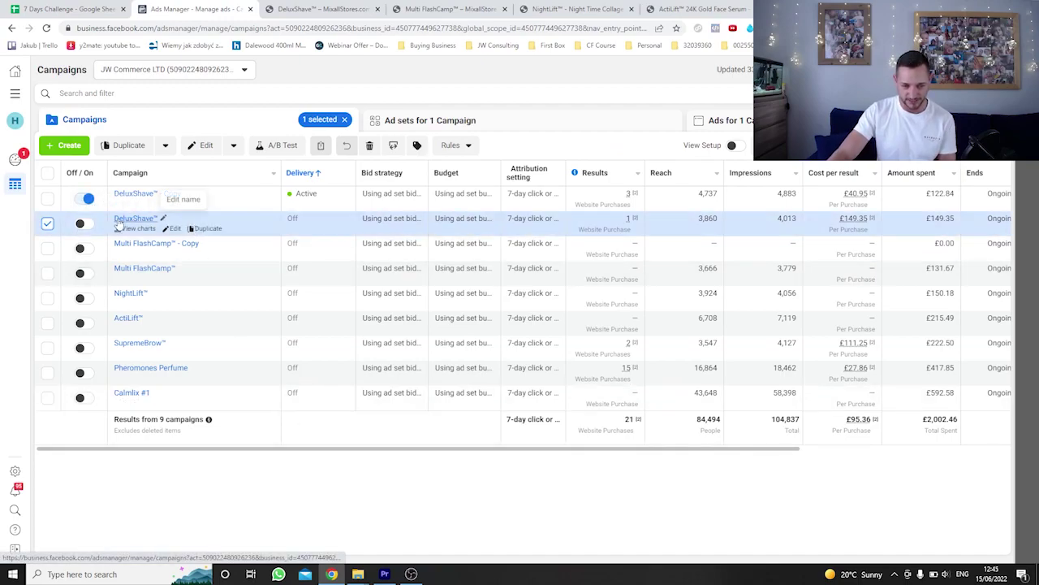
drag(621, 453, 818, 450)
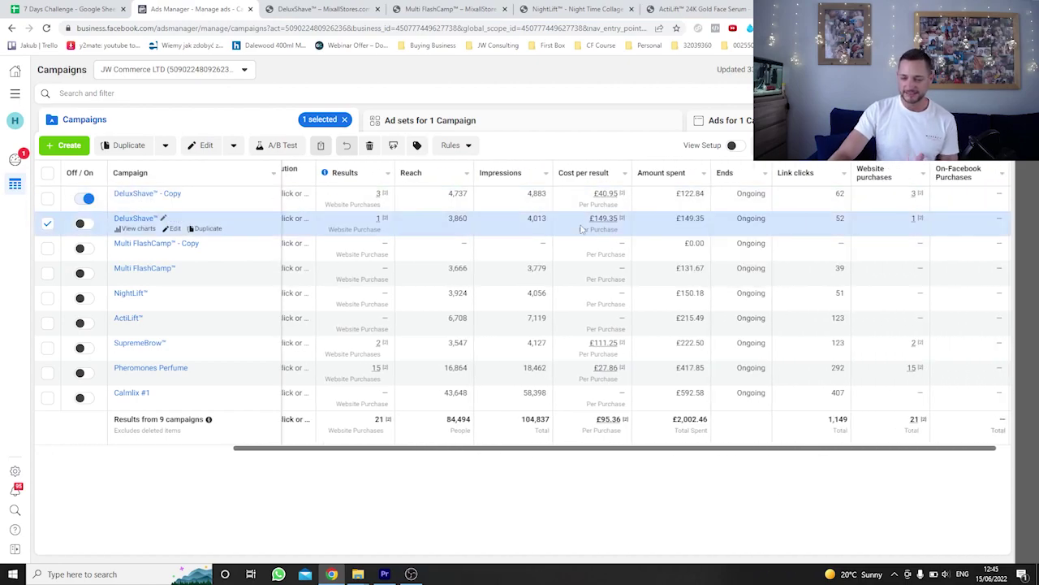
click(800, 144)
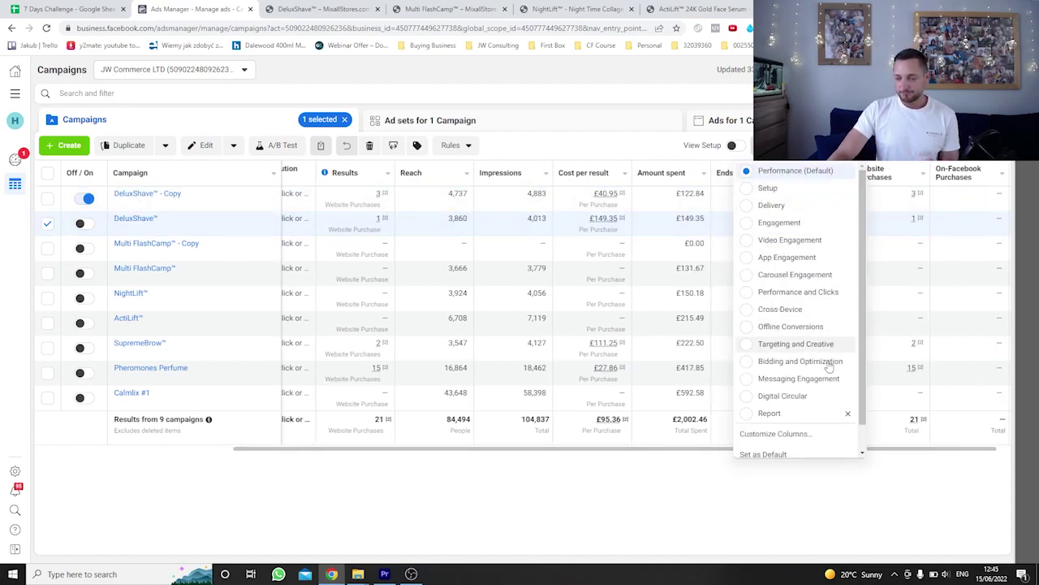
click(779, 415)
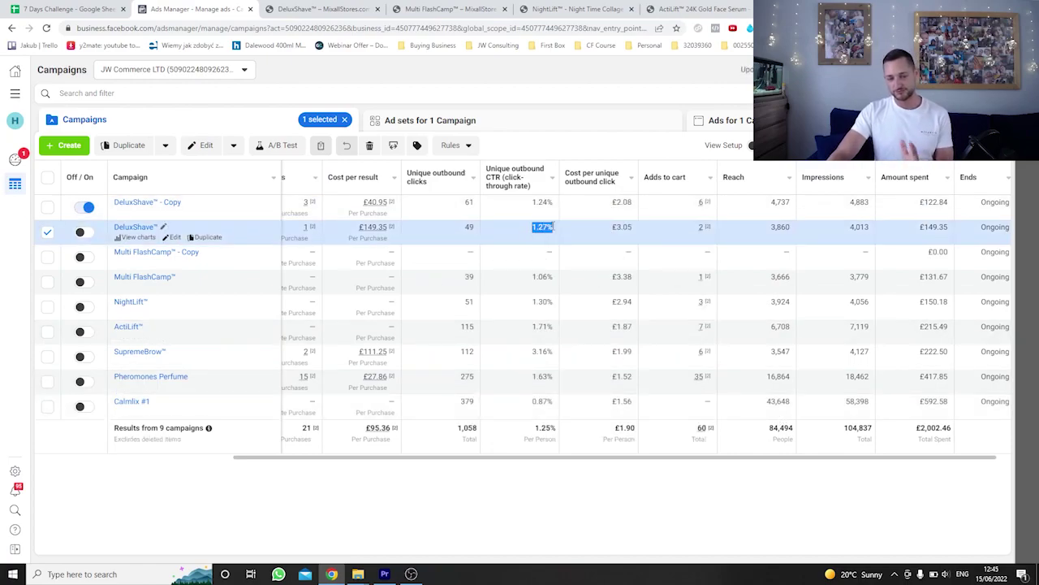
scroll(723, 488, right, 5)
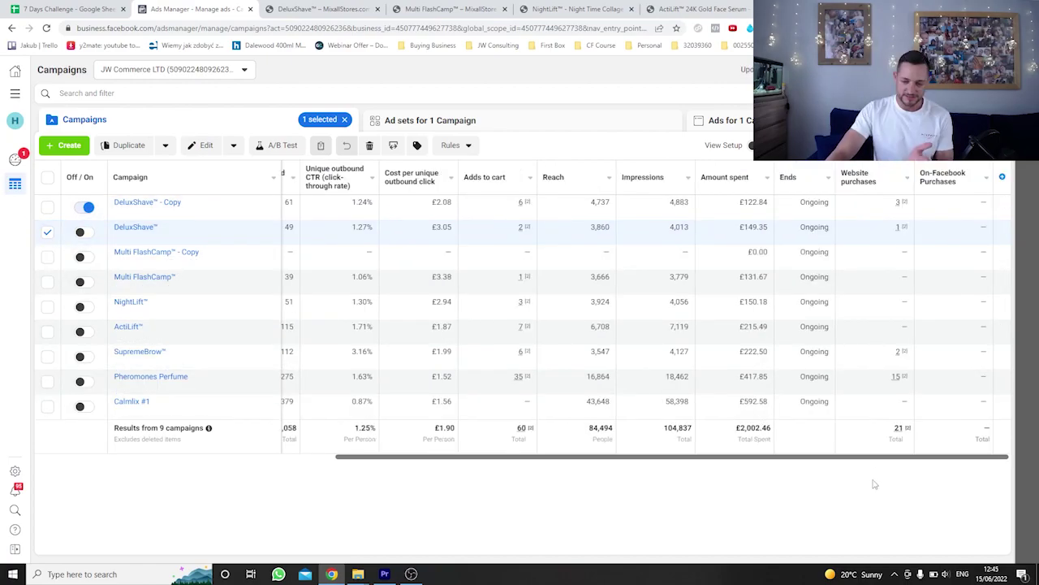
drag(880, 460, 721, 501)
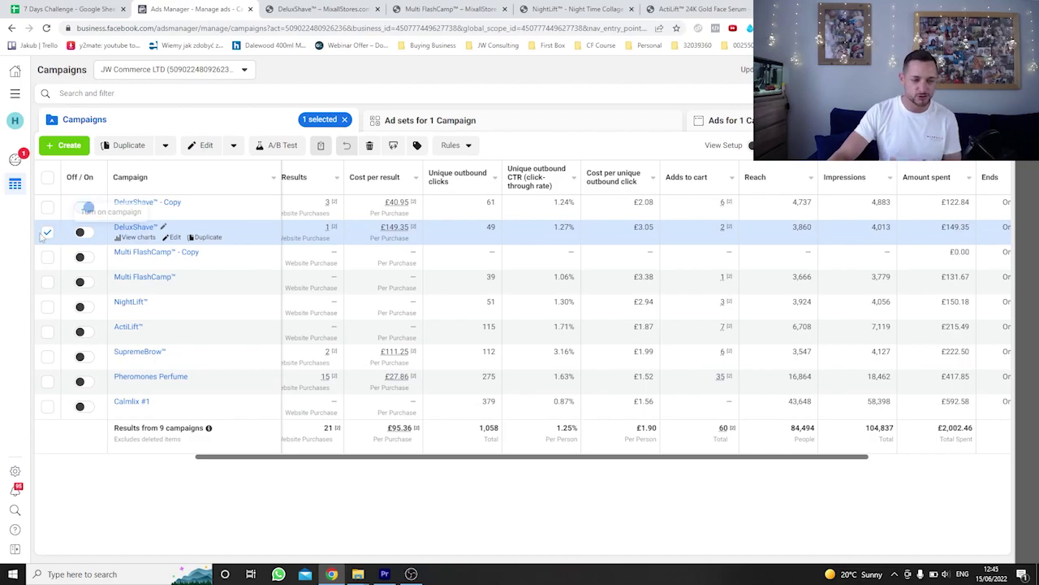
Step: Deselect the DeluxShave campaign and select DeluxShave - Copy to compare its click-through rate and cost per unique outbound click
click(47, 233)
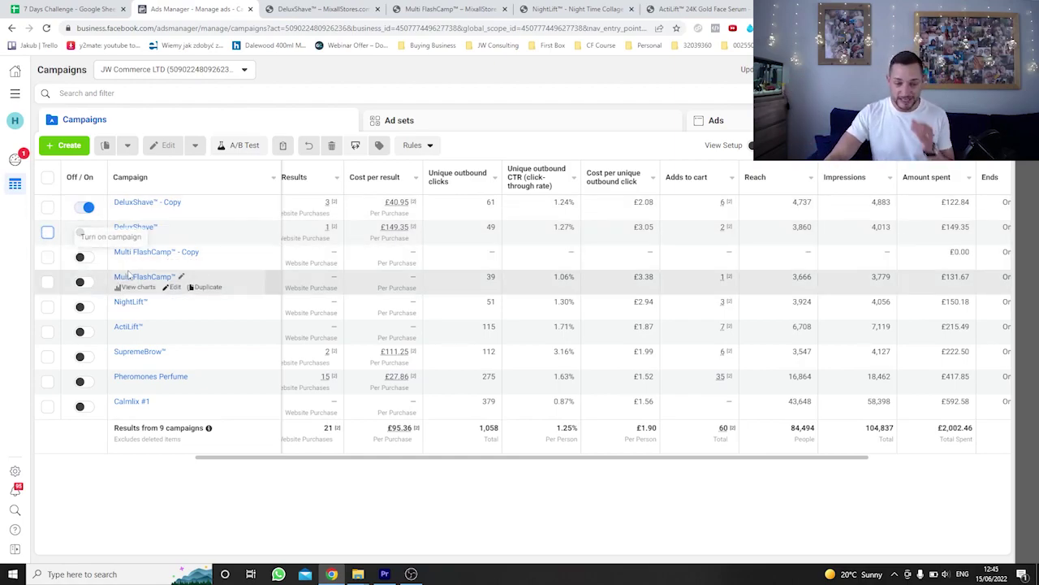
drag(225, 459, 61, 477)
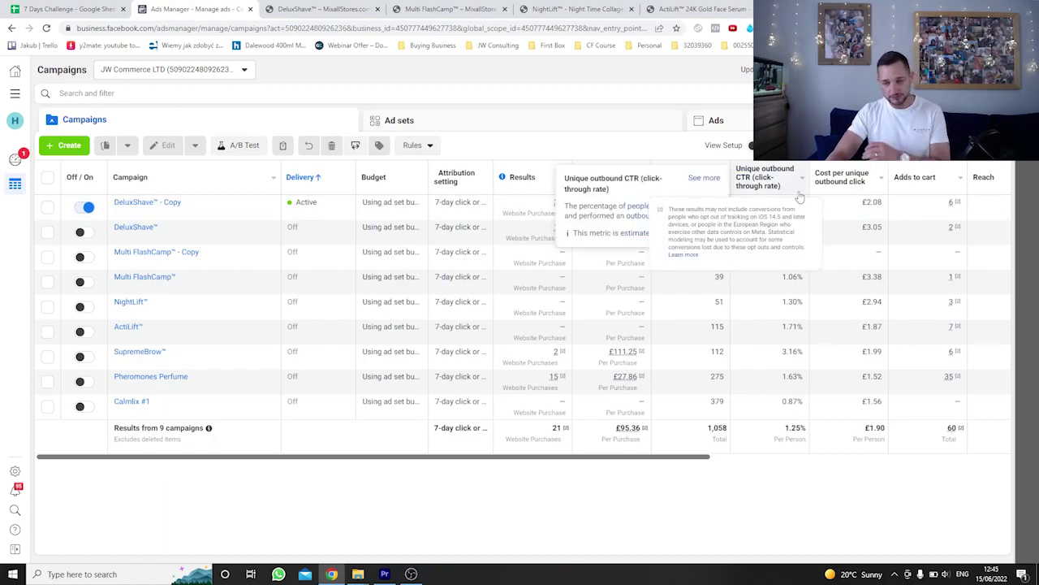
click(873, 207)
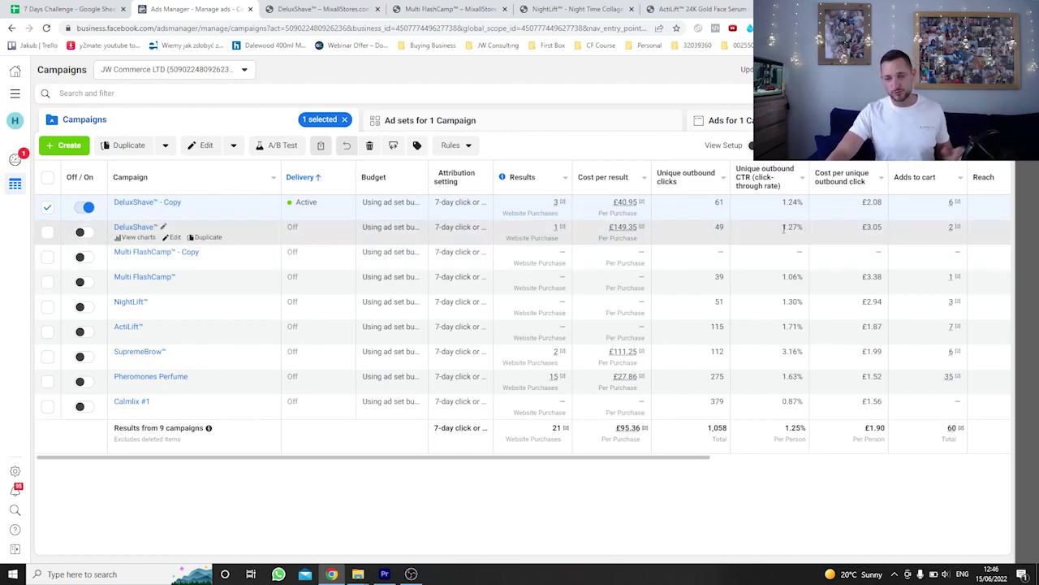
click(834, 209)
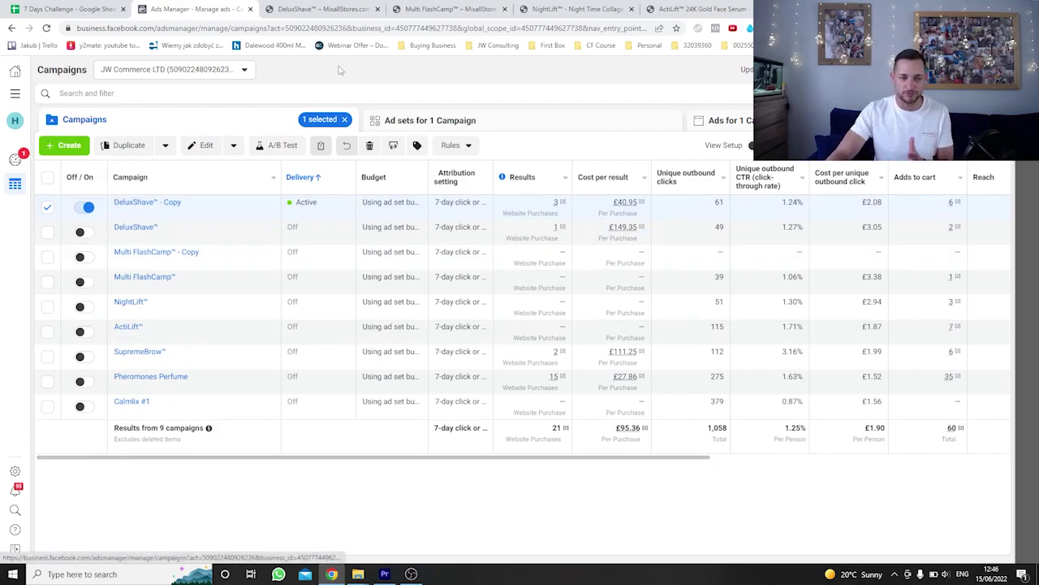
Step: Return to the 7 Days Challenge spreadsheet and review Day 7's DeluxShave ad spend, COG and sales
click(109, 8)
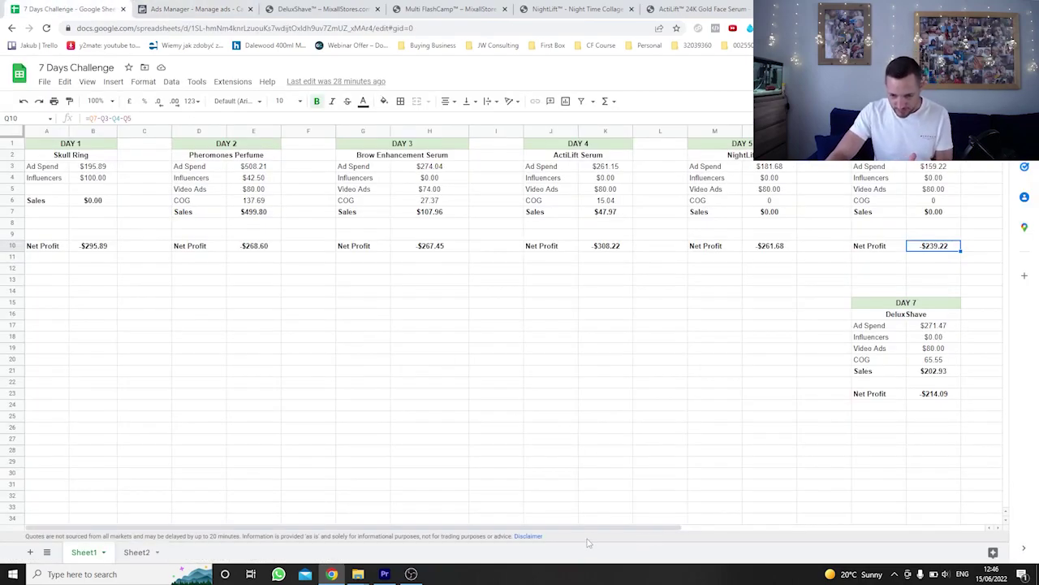
drag(570, 530, 598, 531)
click(621, 474)
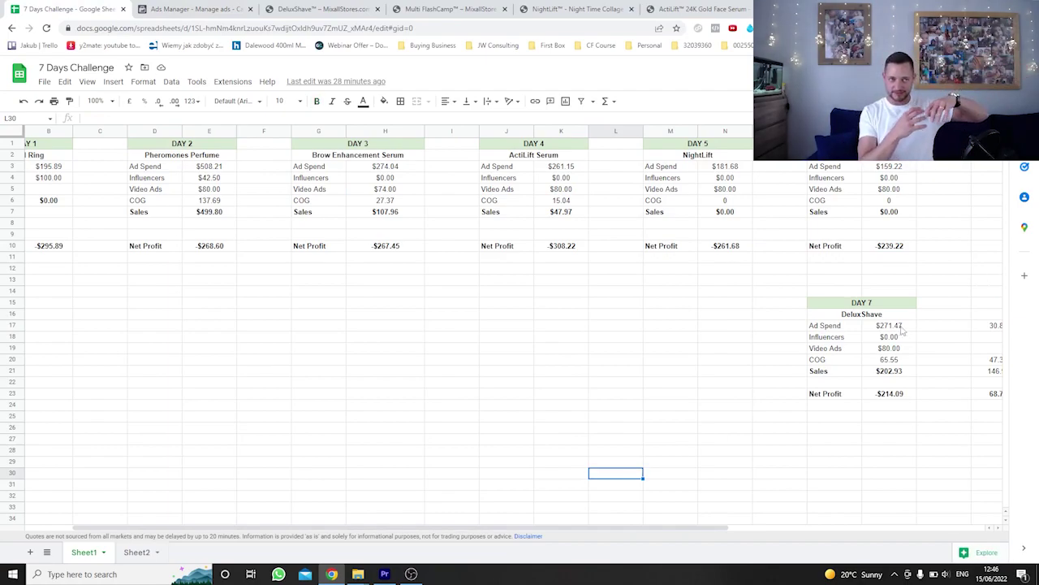
click(901, 328)
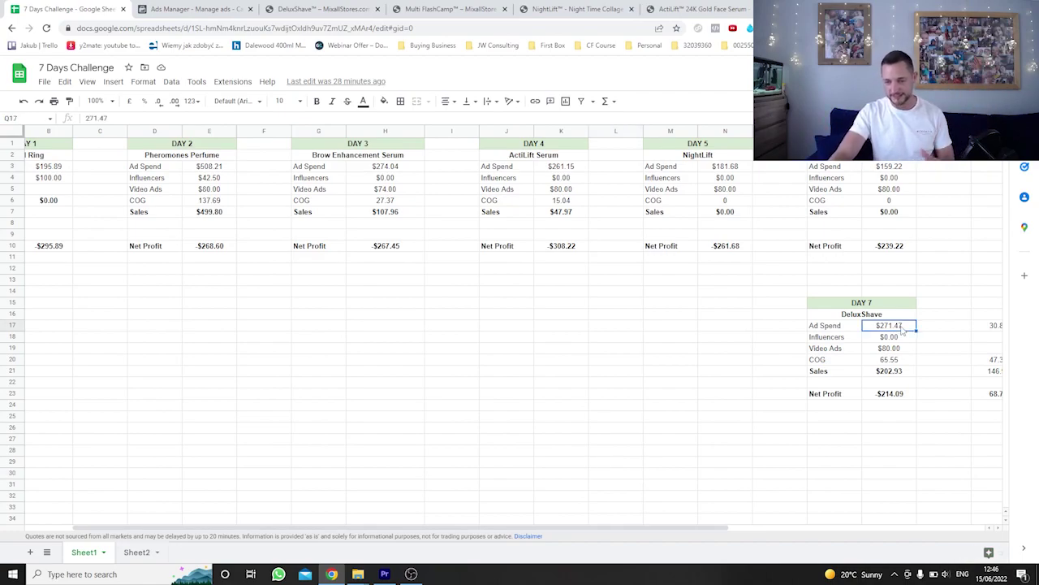
click(901, 364)
click(905, 373)
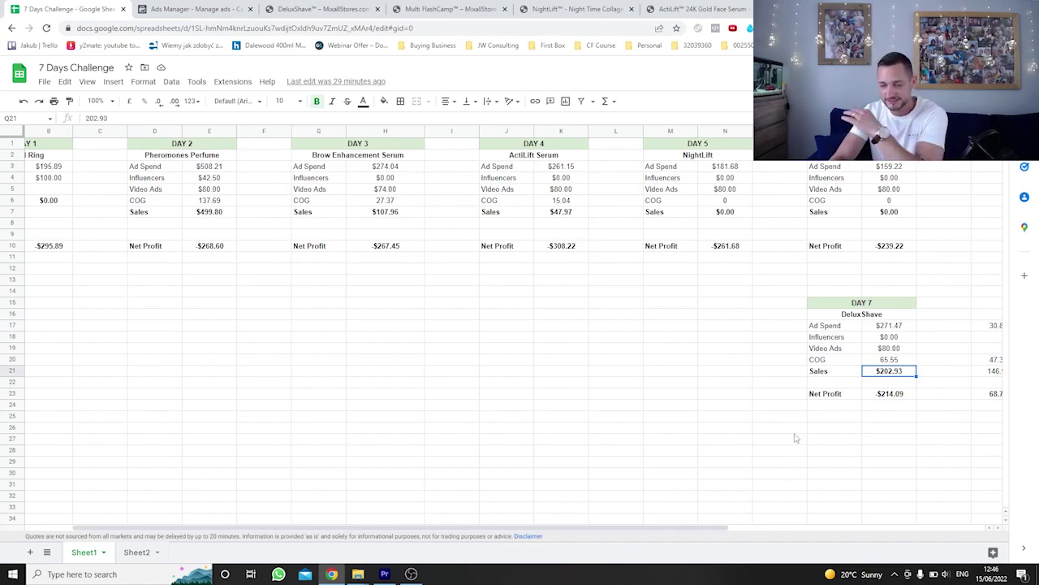
Step: Check Day 7's net profit, then examine the DeluxShave - Copy ad sets in Ads Manager and select Personal Care and Laser
click(906, 396)
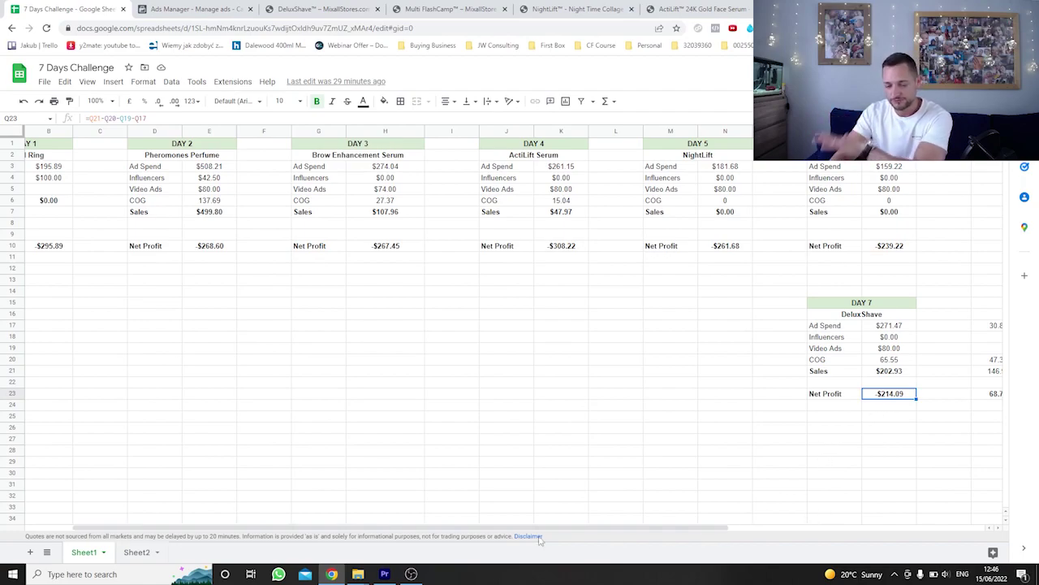
click(163, 9)
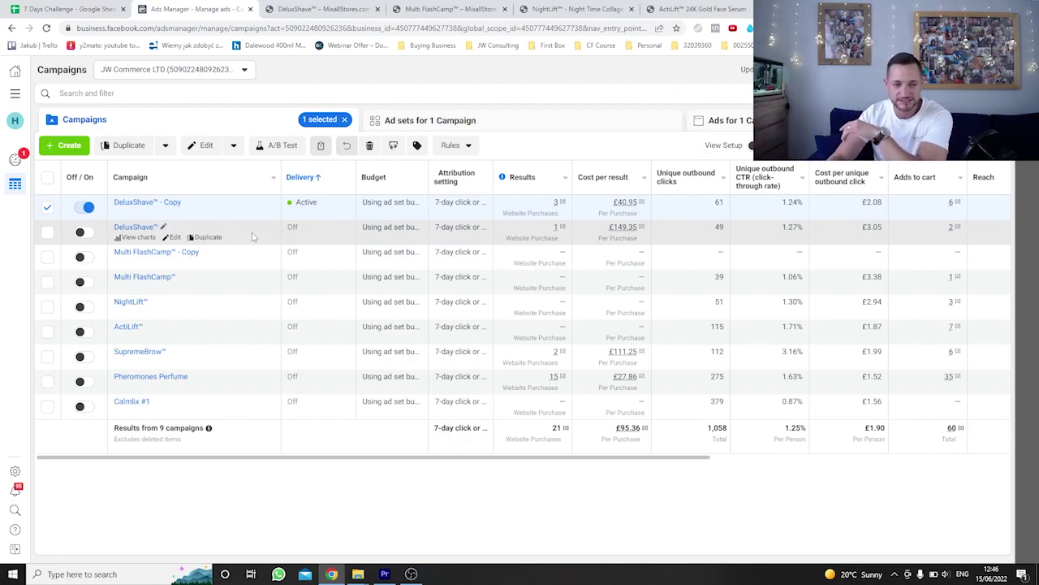
click(514, 127)
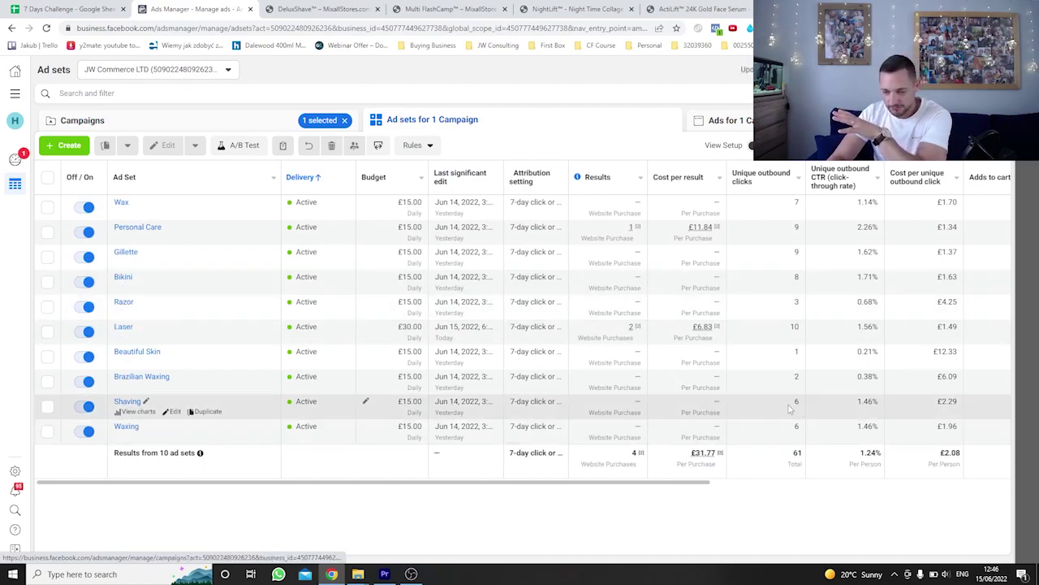
drag(652, 482, 932, 483)
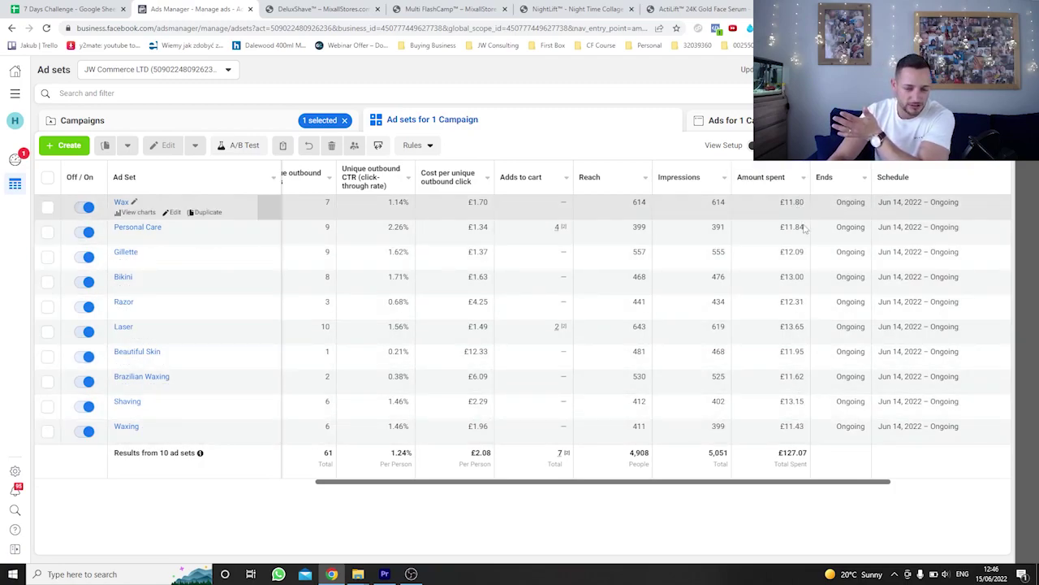
drag(691, 491, 568, 492)
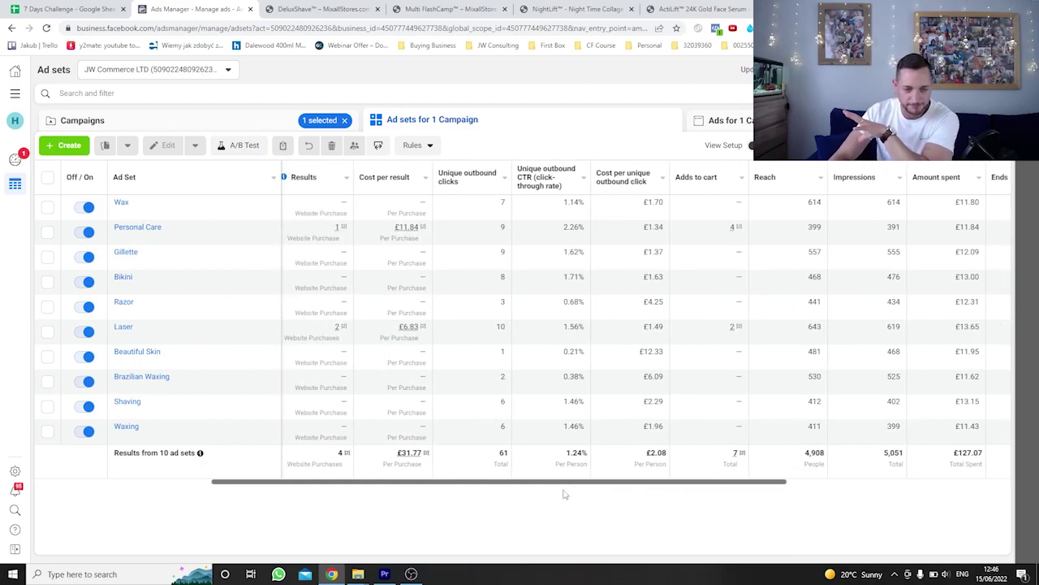
click(47, 232)
click(47, 331)
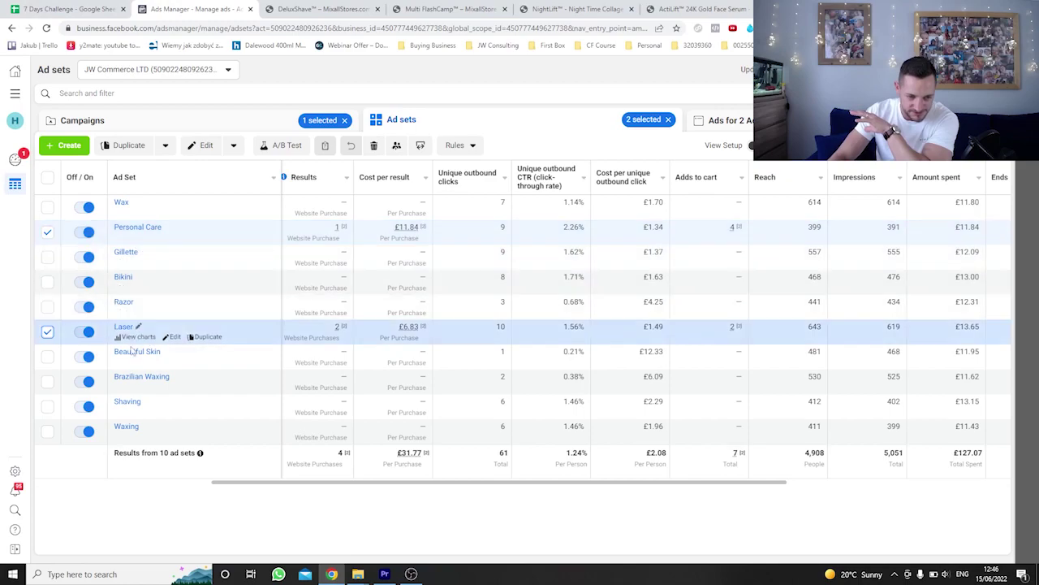
Step: Return to the 7 Days Challenge spreadsheet and review the extra ad spend, COG, sales and net profit figures beside the Day 7 block
click(81, 4)
drag(660, 540, 723, 540)
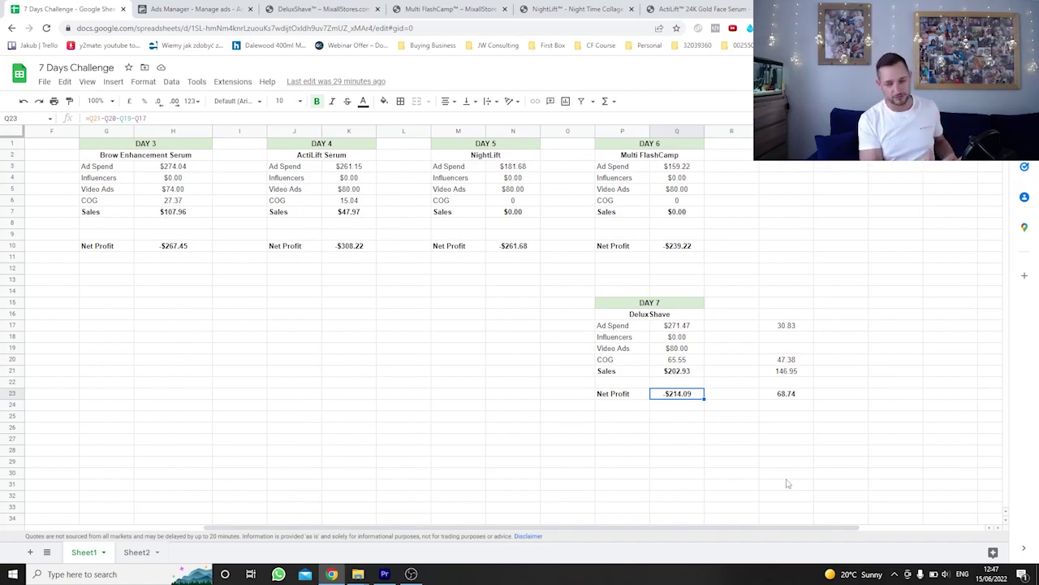
click(790, 326)
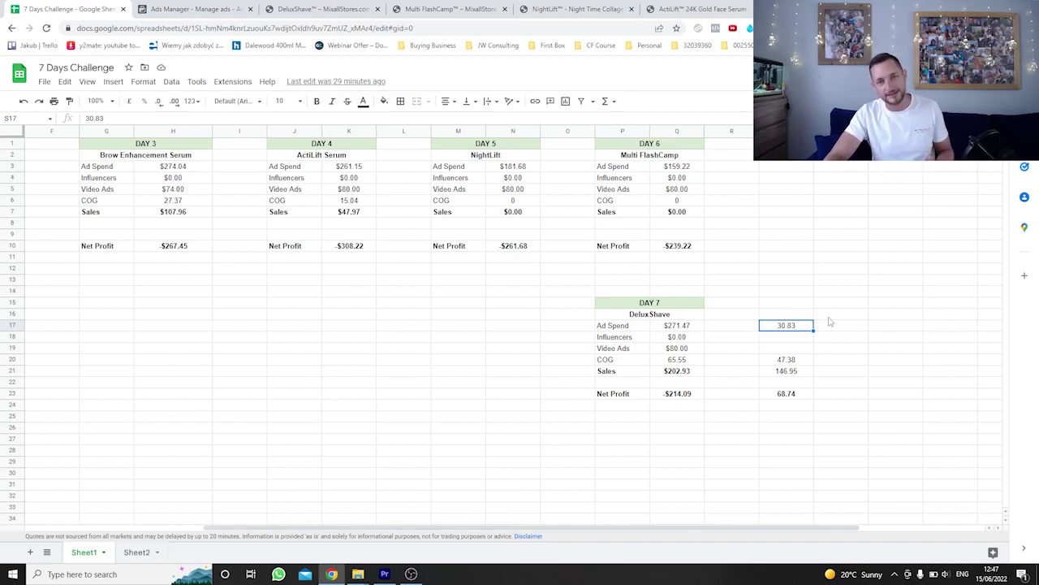
click(781, 371)
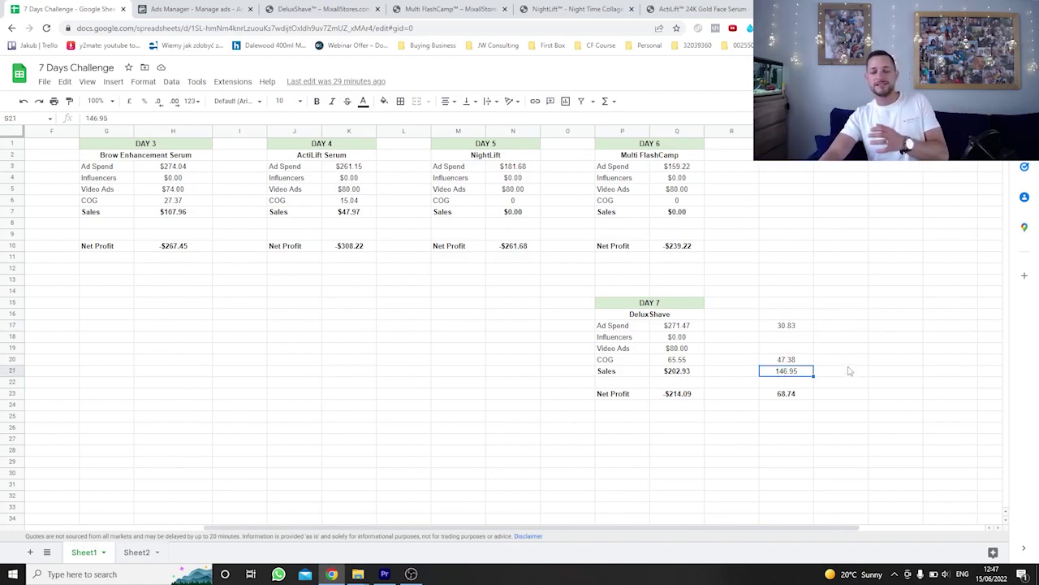
click(791, 362)
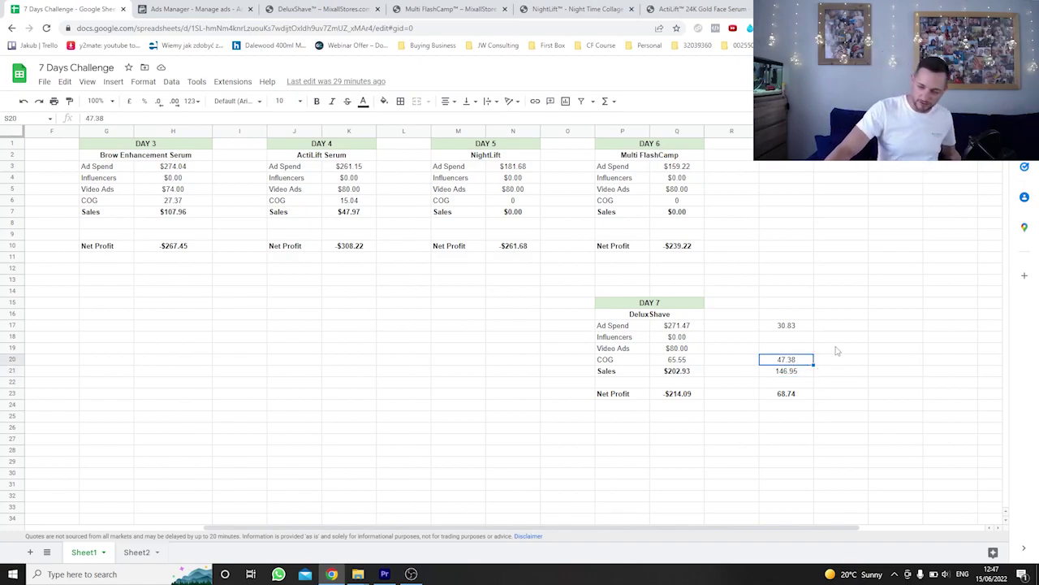
click(788, 324)
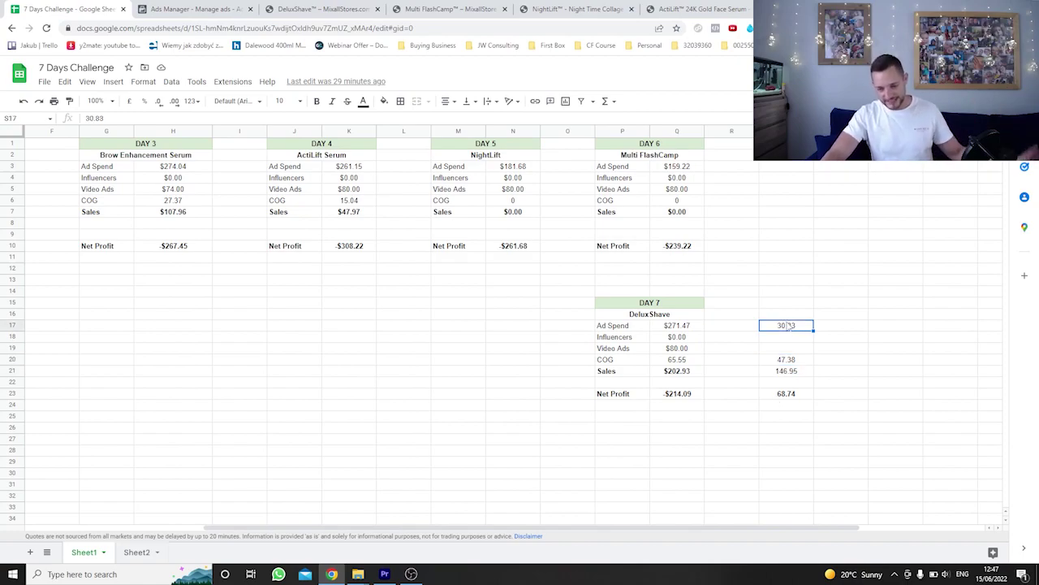
click(799, 372)
click(787, 397)
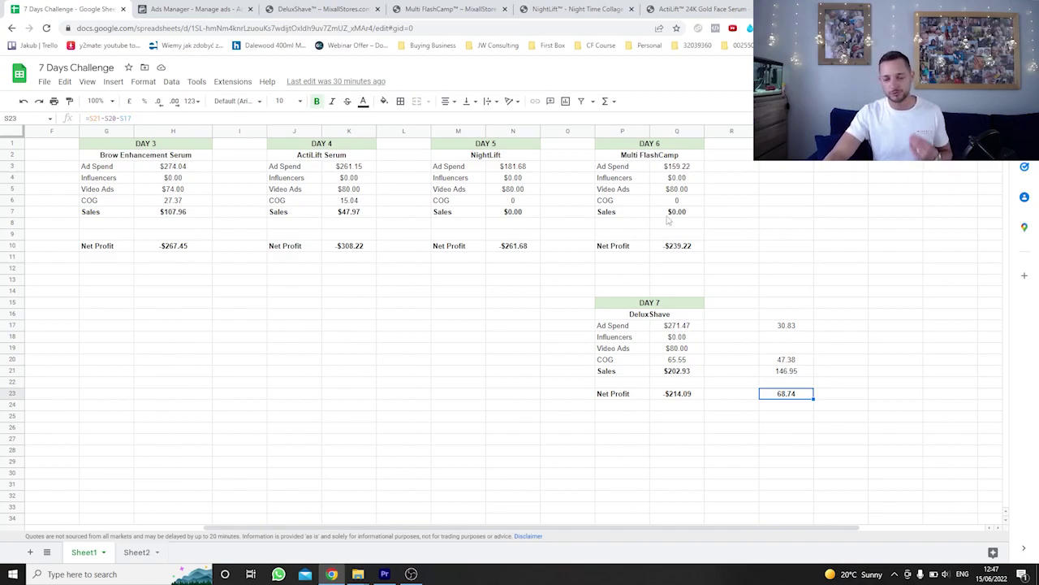
Step: Compare Day 7's DeluxShave block and its adjacent figures with Day 2's Pheromones Perfume
click(650, 319)
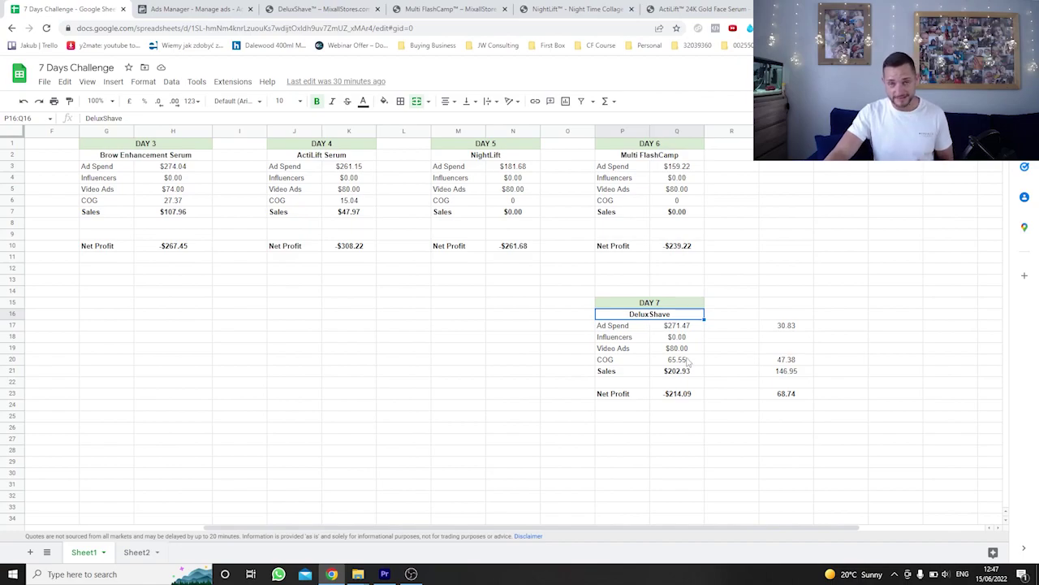
drag(483, 527, 294, 528)
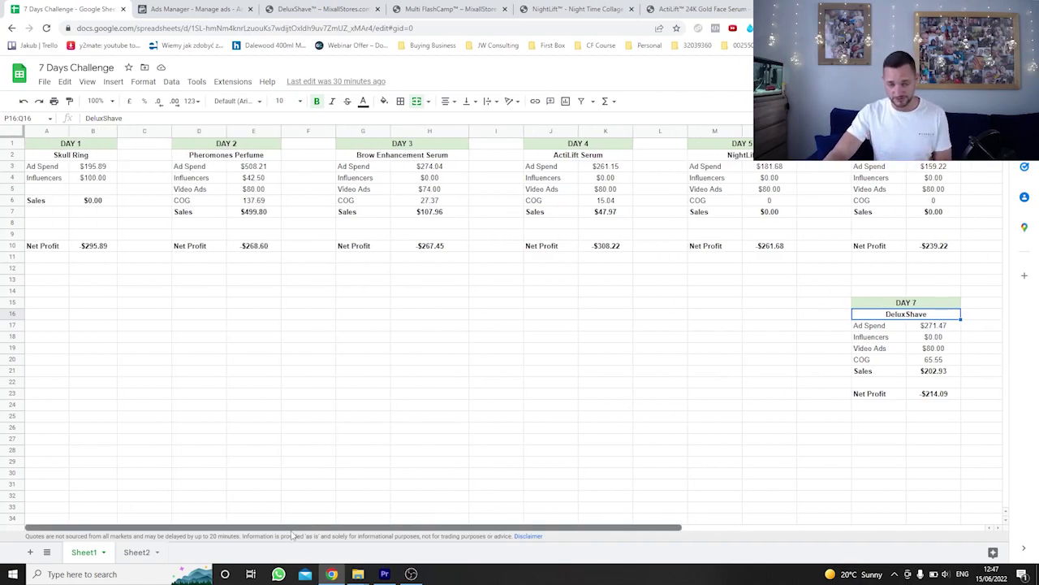
click(225, 158)
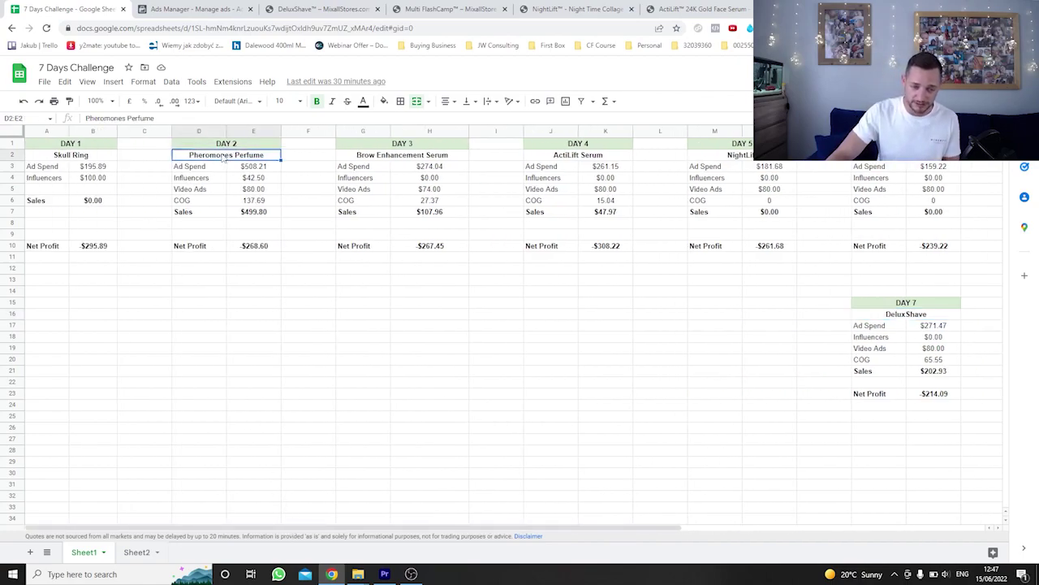
drag(385, 528, 582, 530)
drag(597, 303, 799, 400)
click(785, 430)
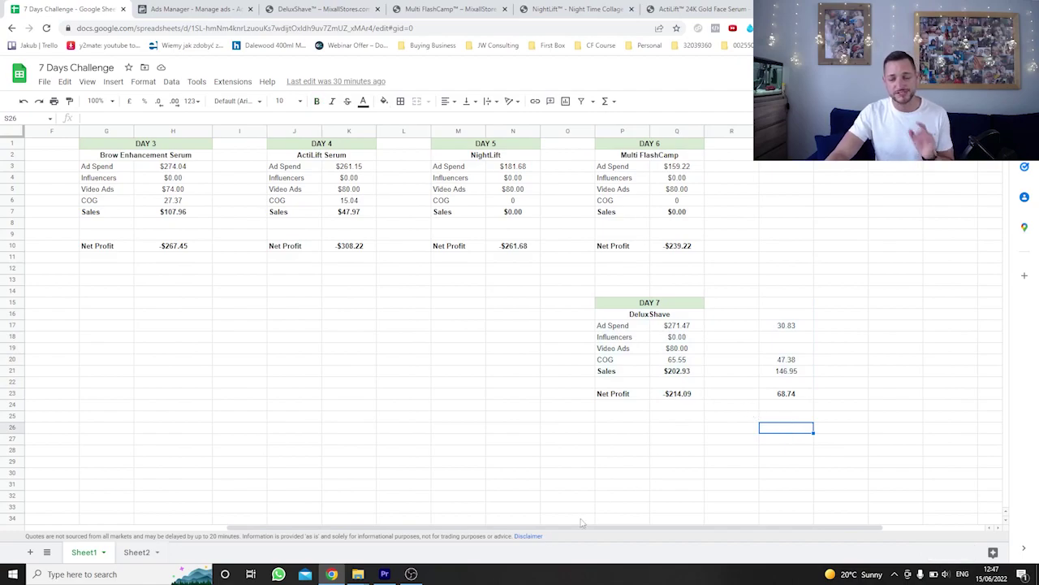
drag(552, 529, 215, 542)
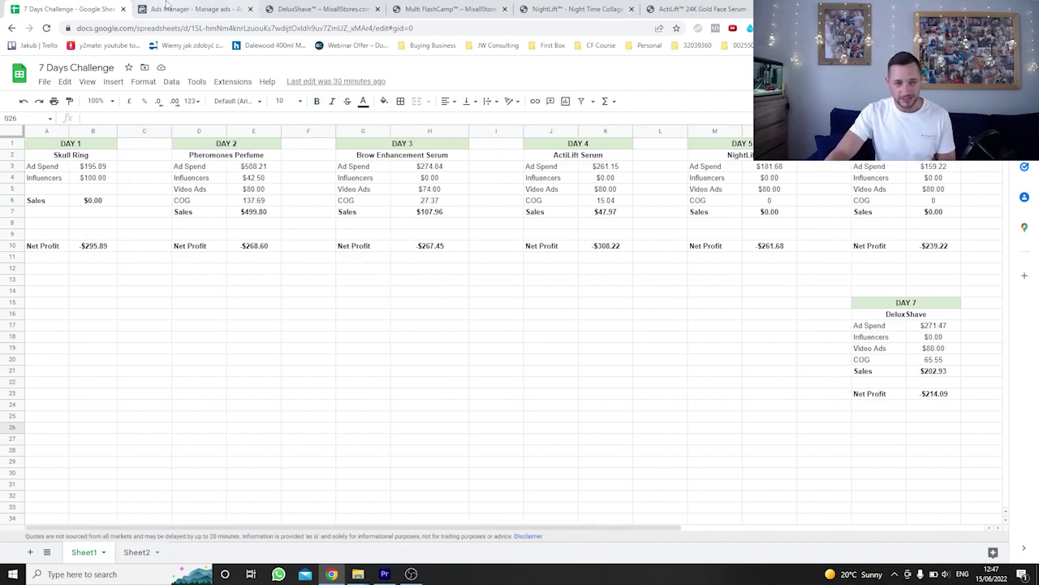
Step: Deselect the Personal Care and Laser ad sets in Ads Manager and go back to the campaigns list
click(190, 9)
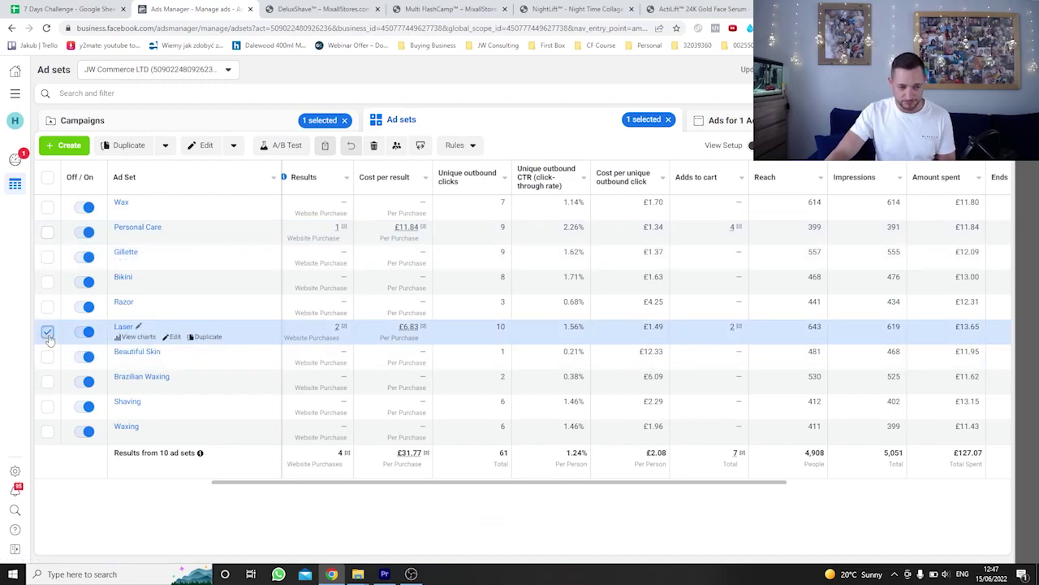
click(47, 331)
click(239, 120)
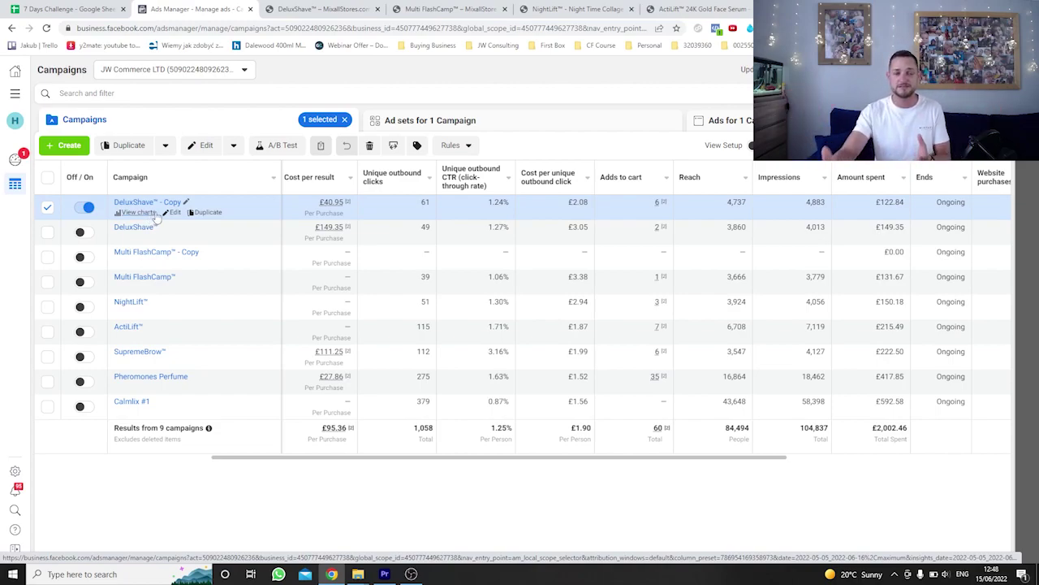
Step: Switch back to the 7 Days Challenge spreadsheet and check the Day 7 DeluxShave net profit
click(53, 7)
click(937, 394)
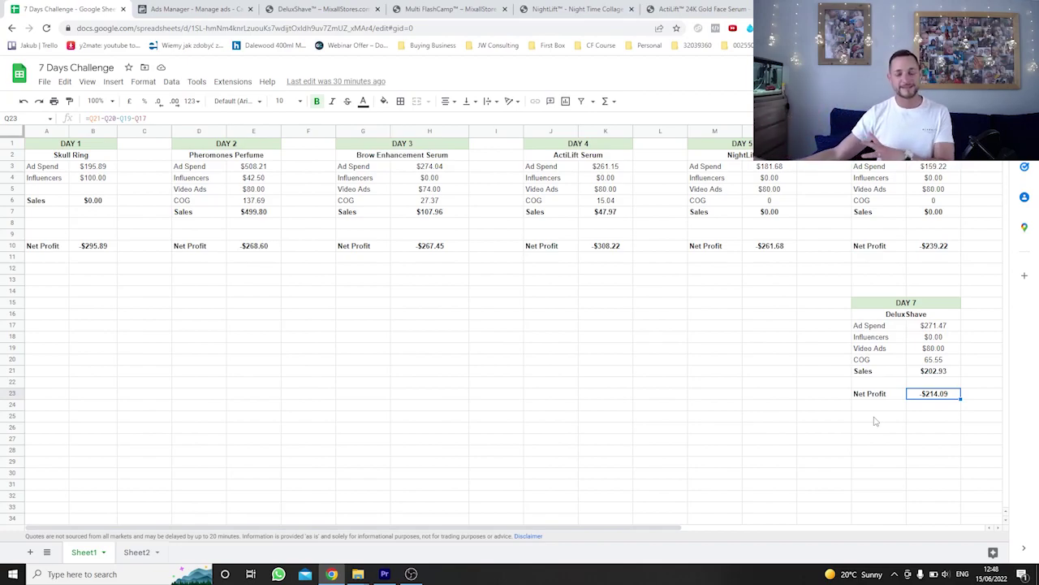
click(682, 394)
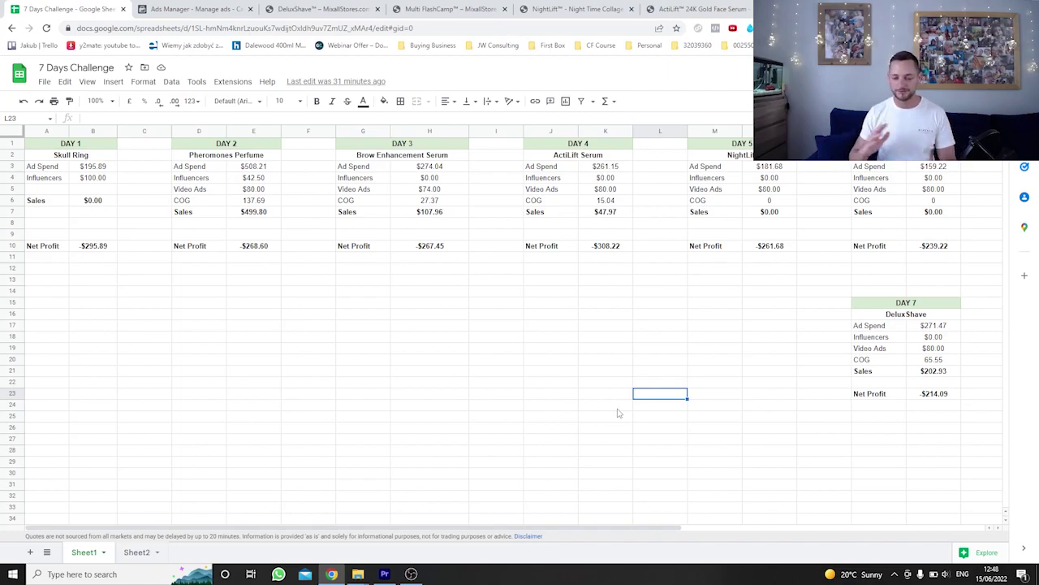
Step: Review the overall ADS and Influencers costs in the challenge summary below the daily results
scroll(611, 412, down, 5)
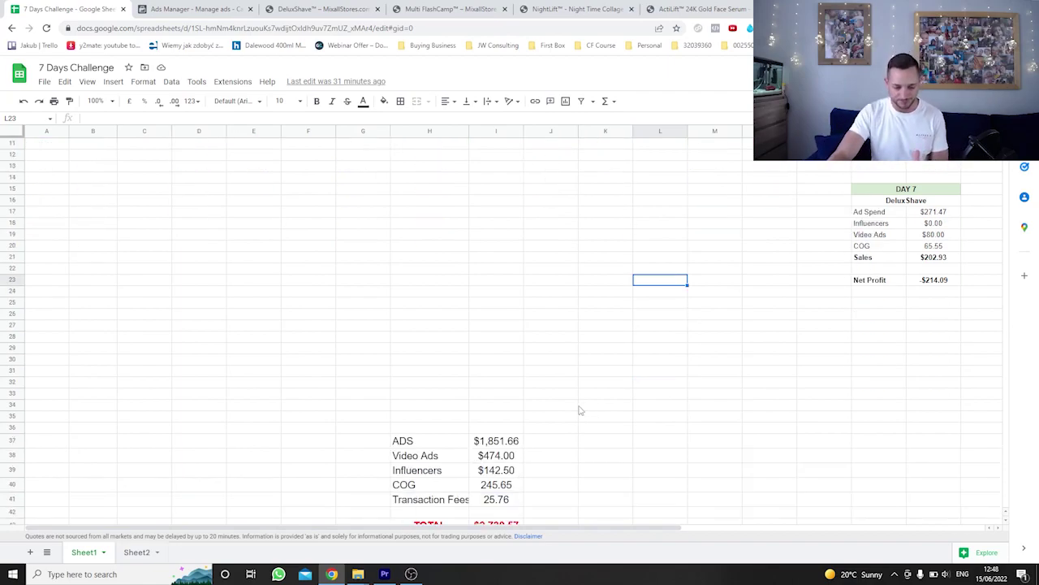
scroll(487, 399, down, 1)
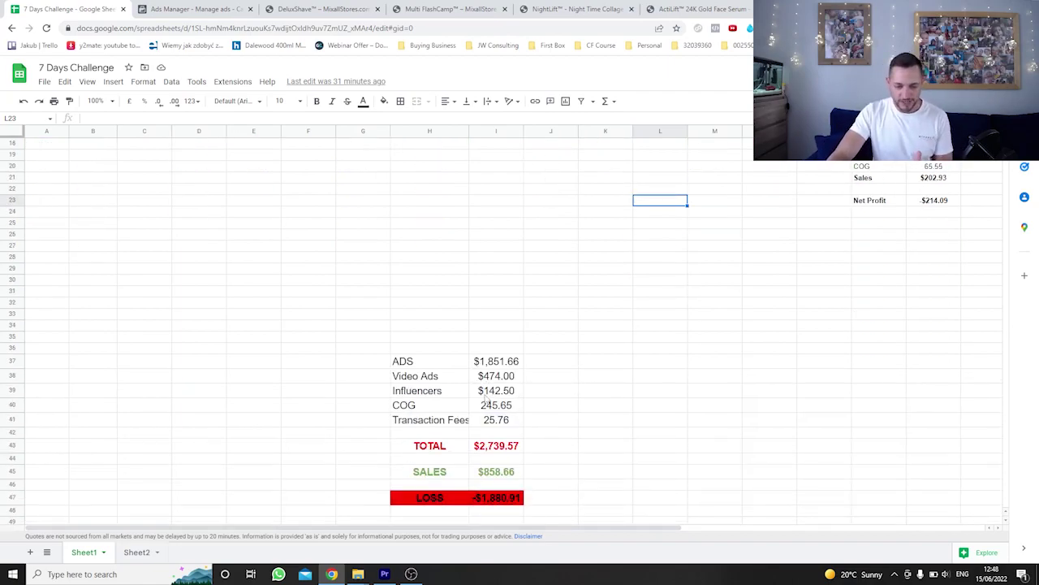
click(497, 363)
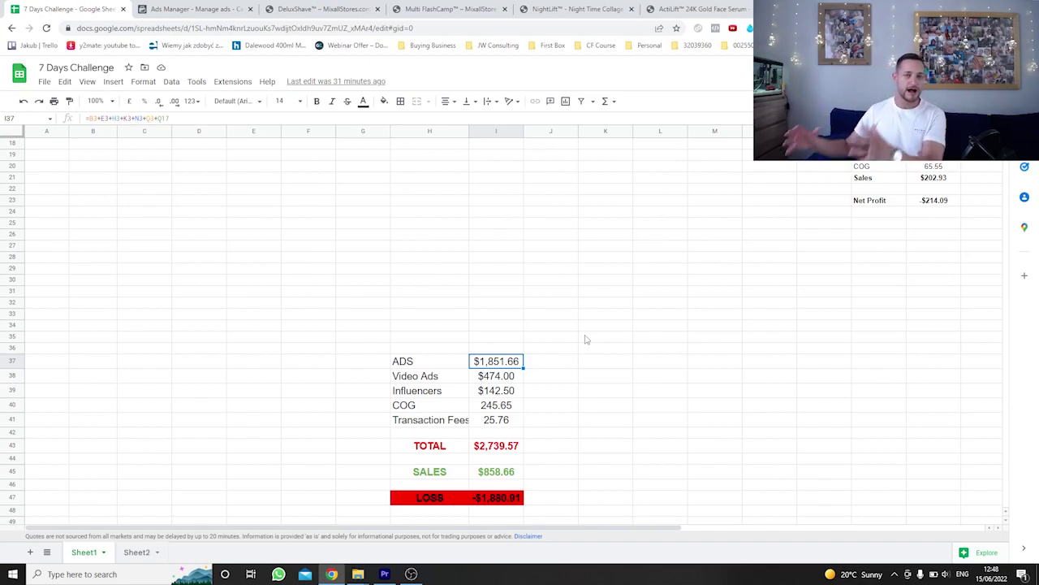
click(503, 393)
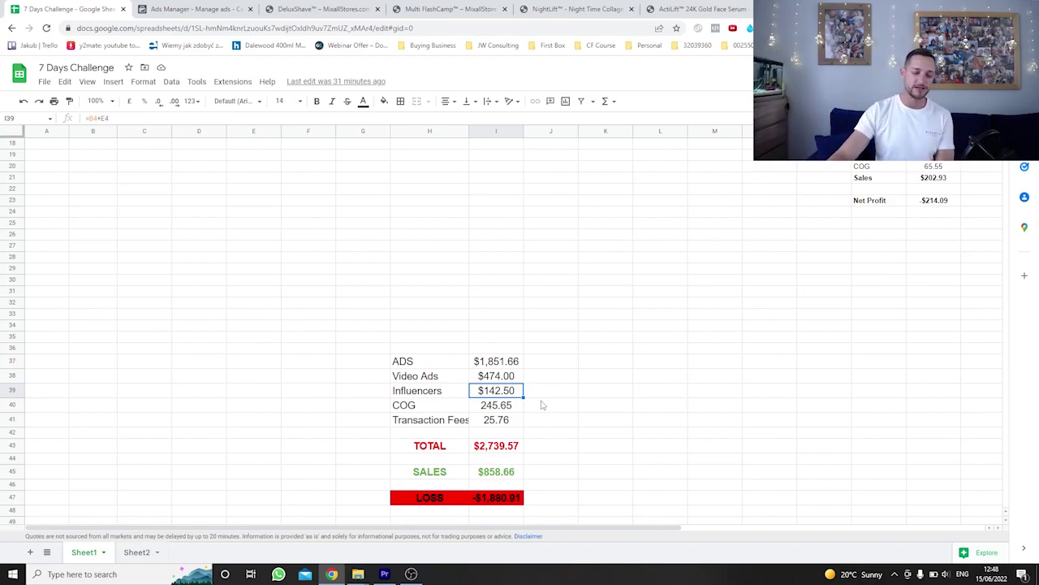
Step: Revisit the Day 1 Skull Ring and Day 2 Pheromones Perfume blocks that include influencer spend
scroll(543, 405, up, 5)
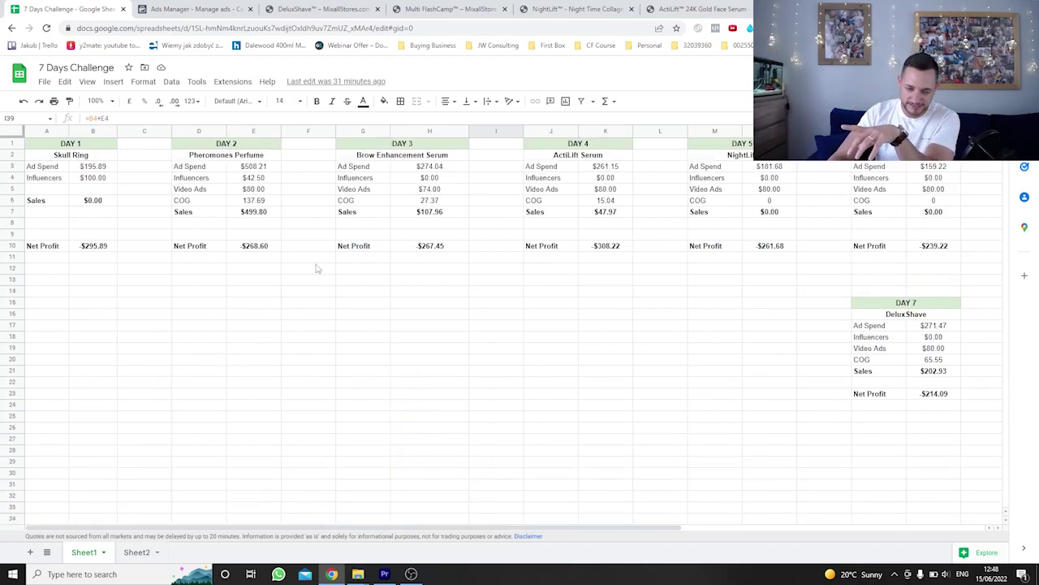
drag(102, 144, 244, 253)
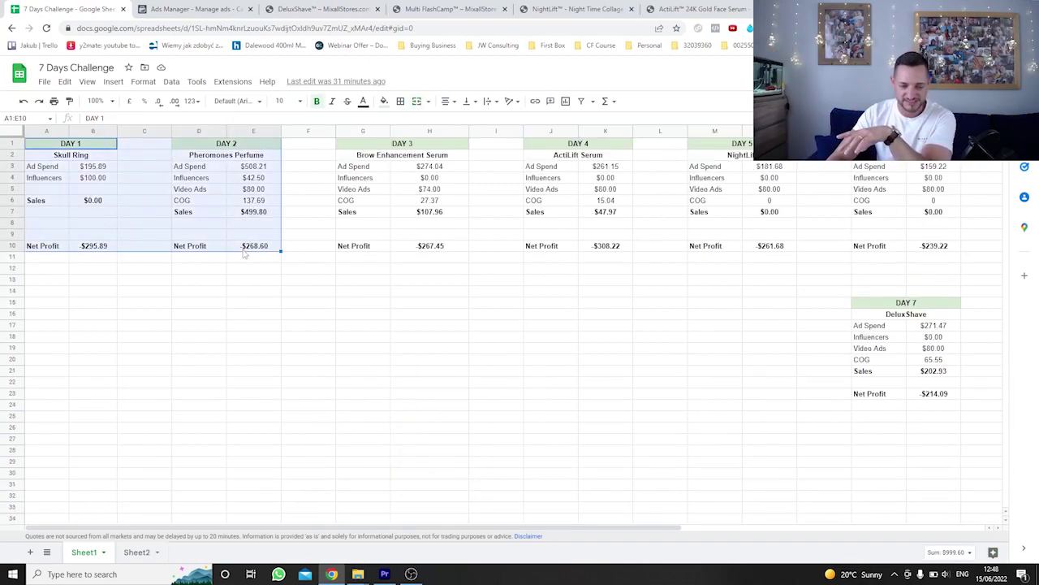
click(292, 347)
click(224, 317)
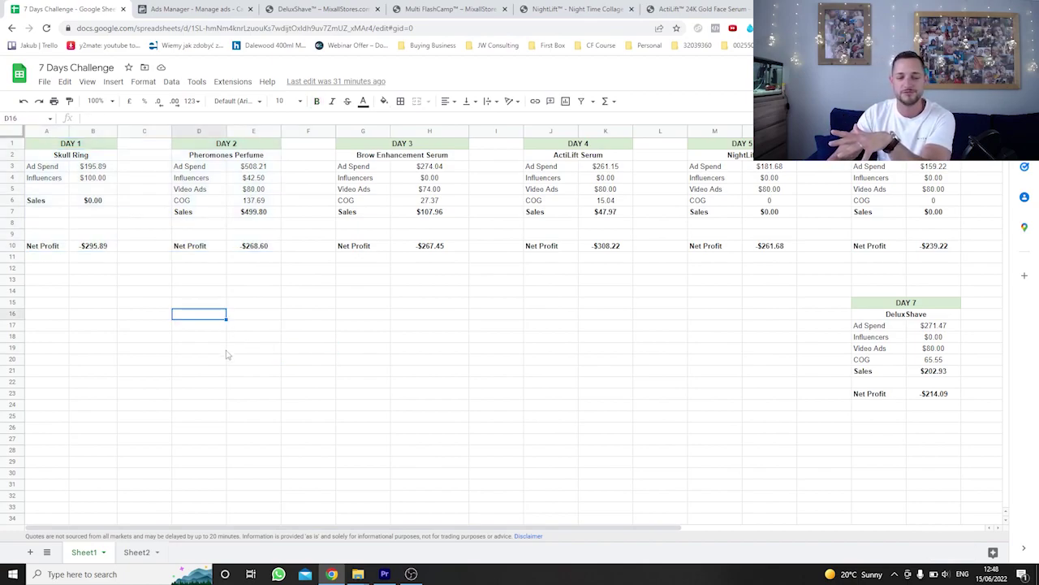
click(218, 158)
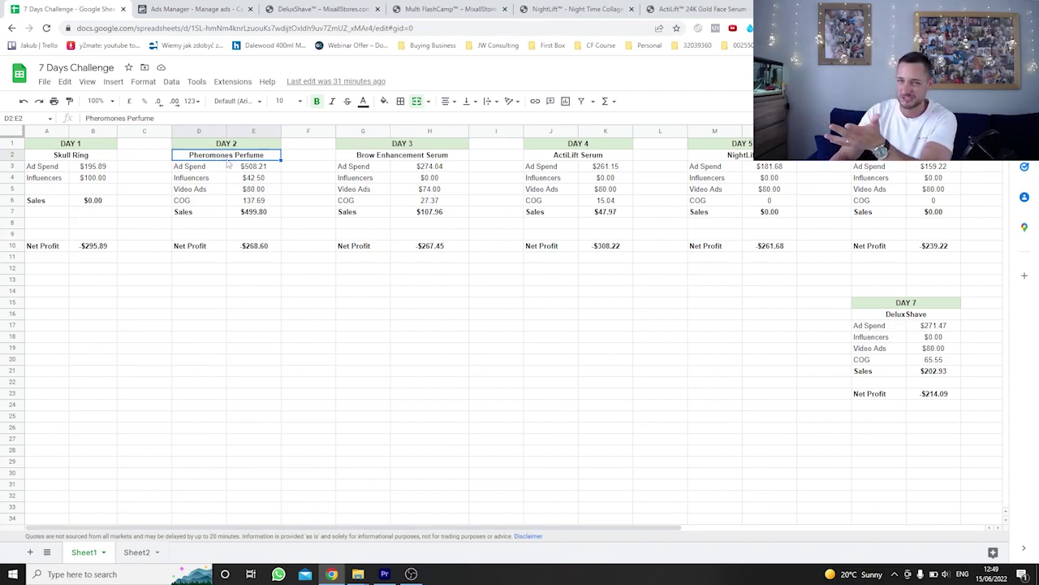
scroll(414, 286, down, 2)
scroll(431, 288, down, 1)
scroll(446, 302, up, 4)
click(203, 337)
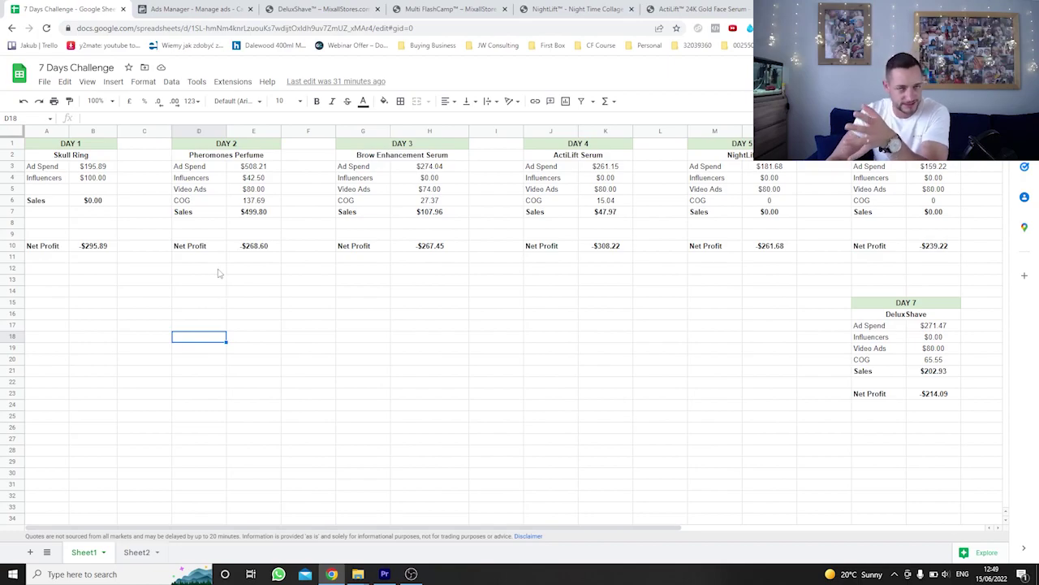
Step: Go through the Influencers, COG and Transaction Fees amounts in the challenge's cost summary
scroll(235, 257, down, 10)
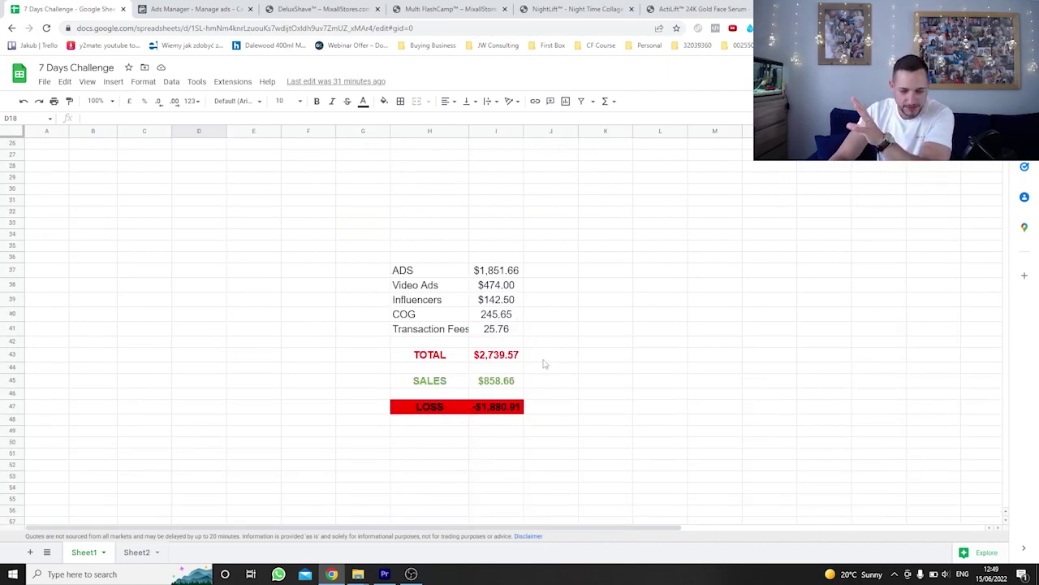
click(510, 302)
click(420, 320)
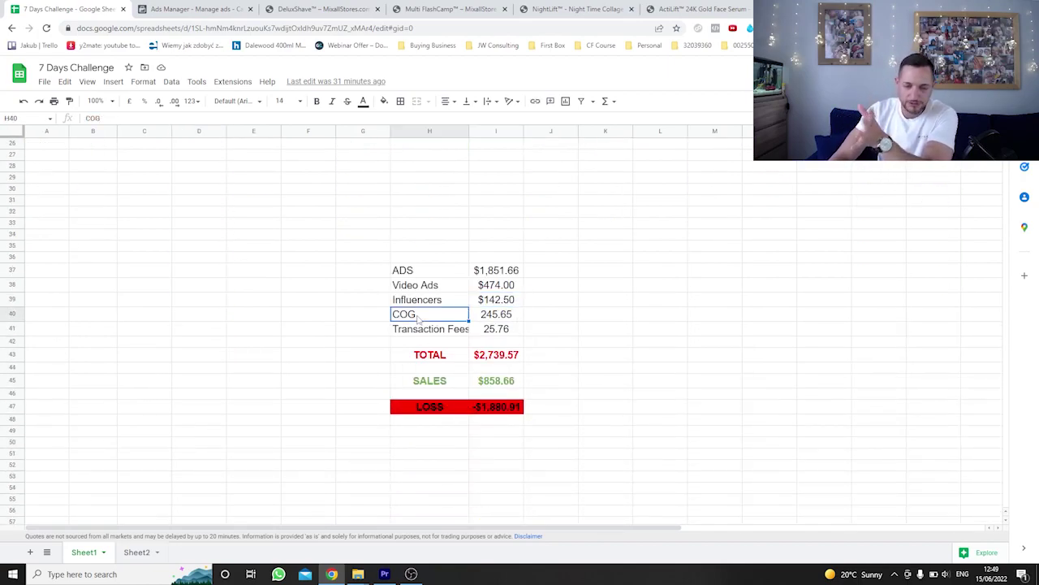
click(483, 323)
click(629, 318)
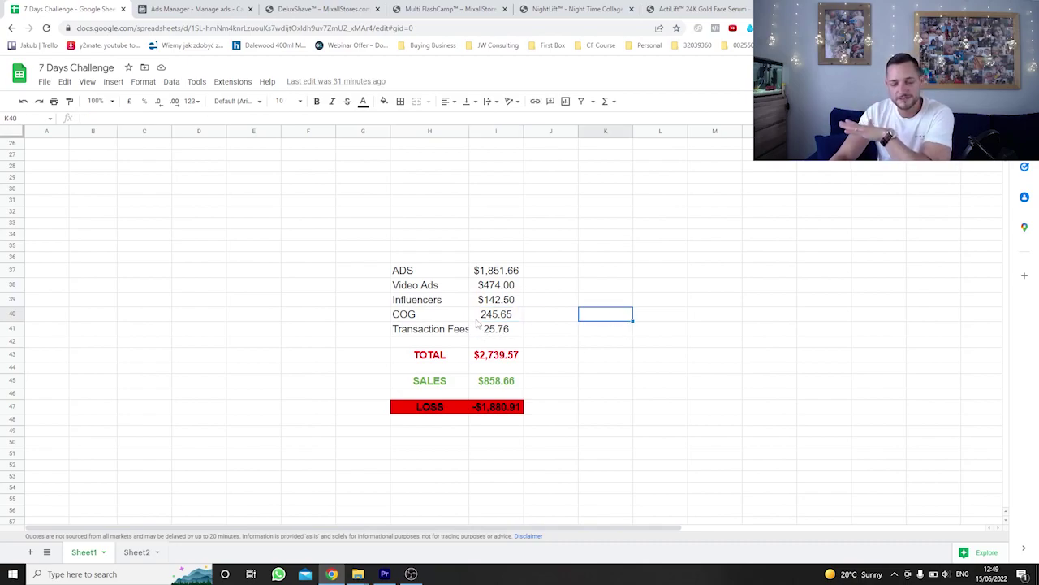
click(532, 318)
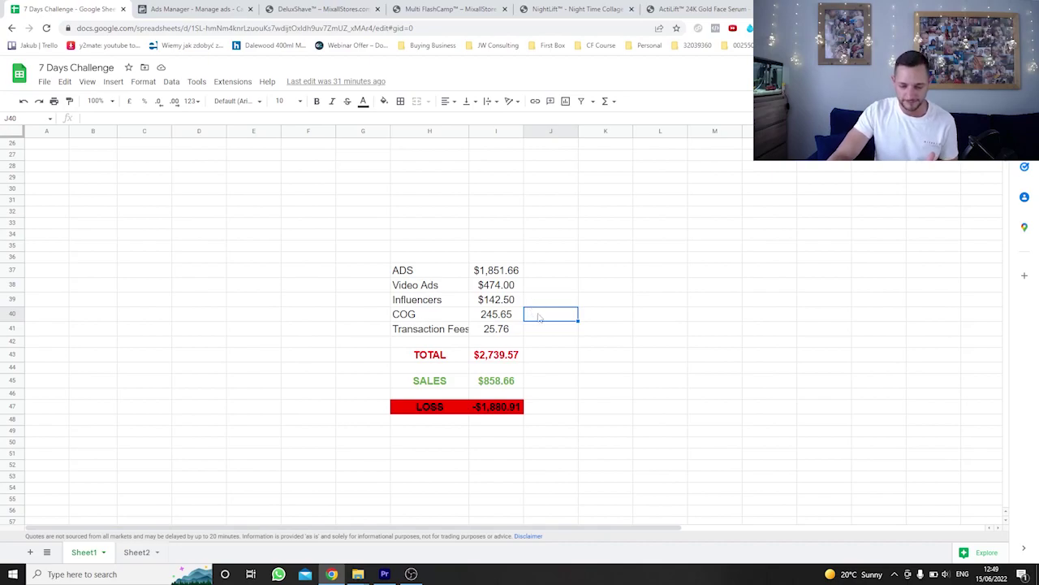
scroll(538, 321, down, 1)
click(448, 313)
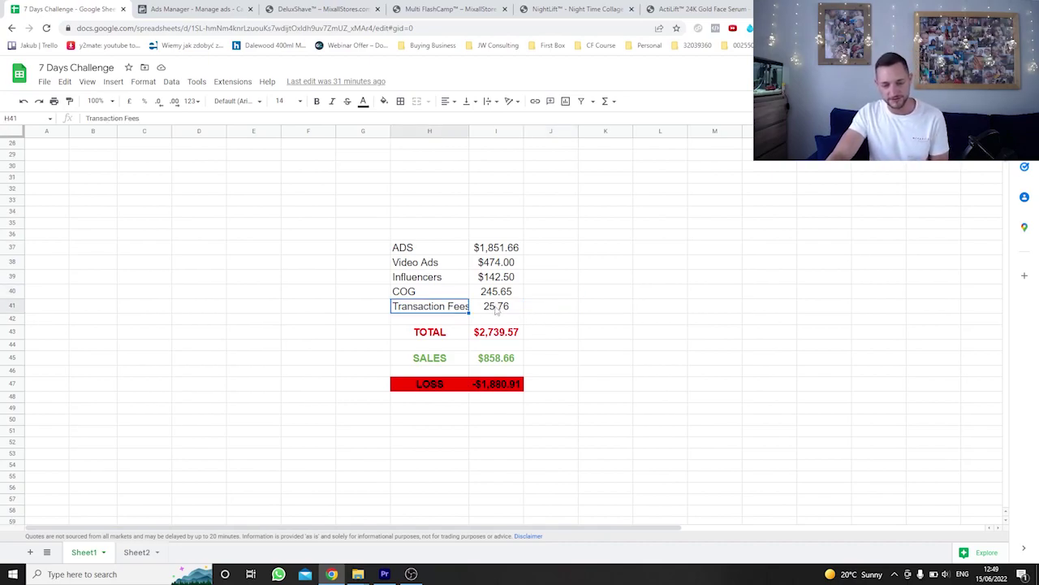
click(498, 308)
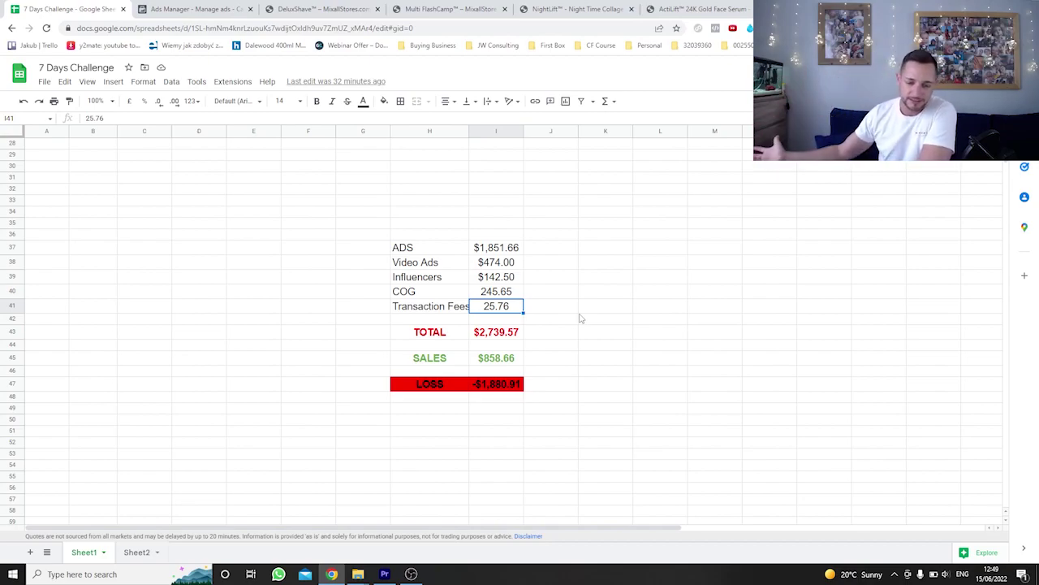
Step: View the TOTAL LOSS SO FAR amount further down the sheet, then return to the daily results
scroll(578, 324, down, 5)
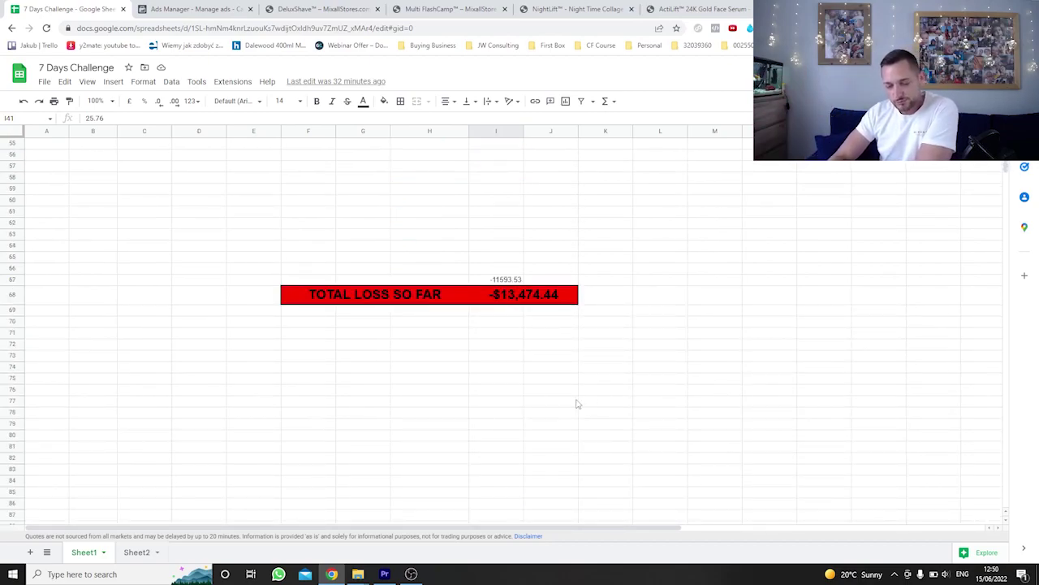
click(523, 298)
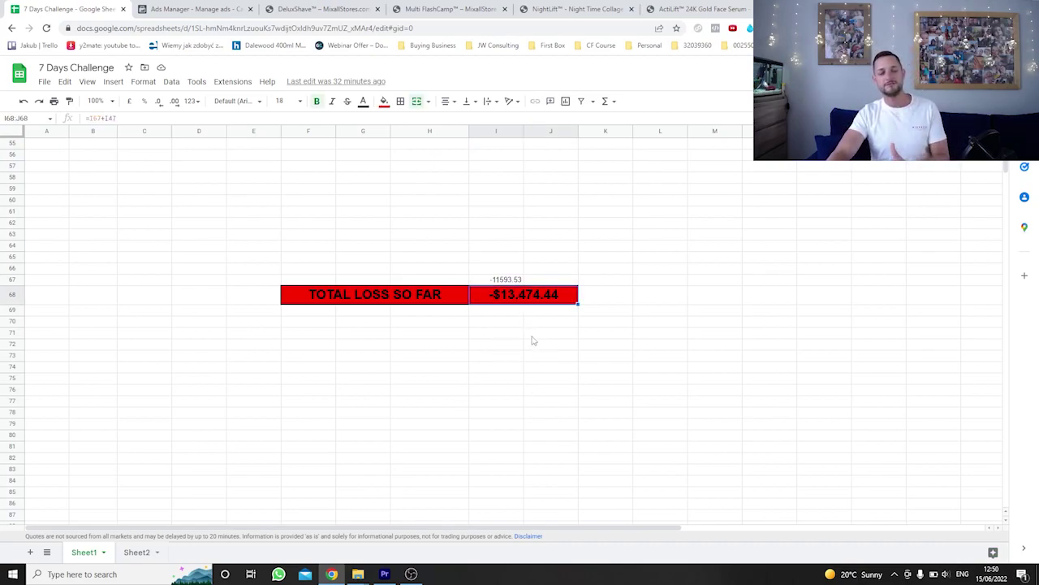
drag(538, 334, 543, 343)
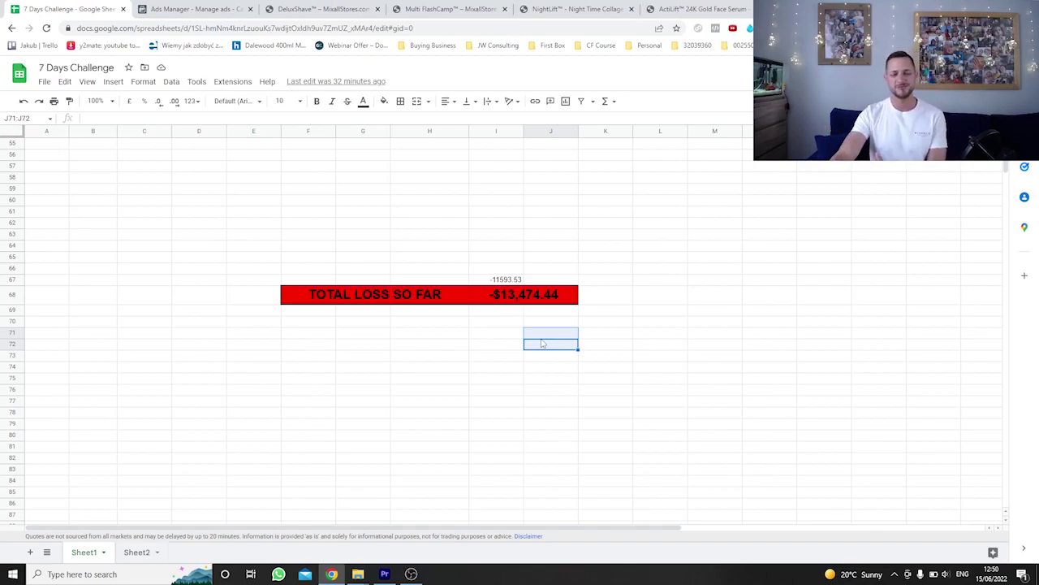
scroll(542, 344, up, 15)
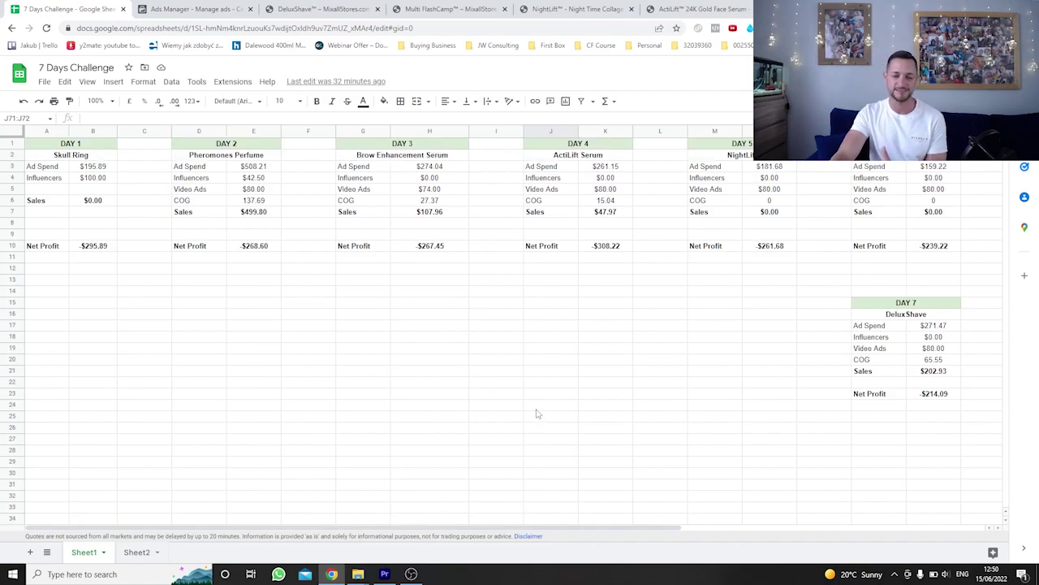